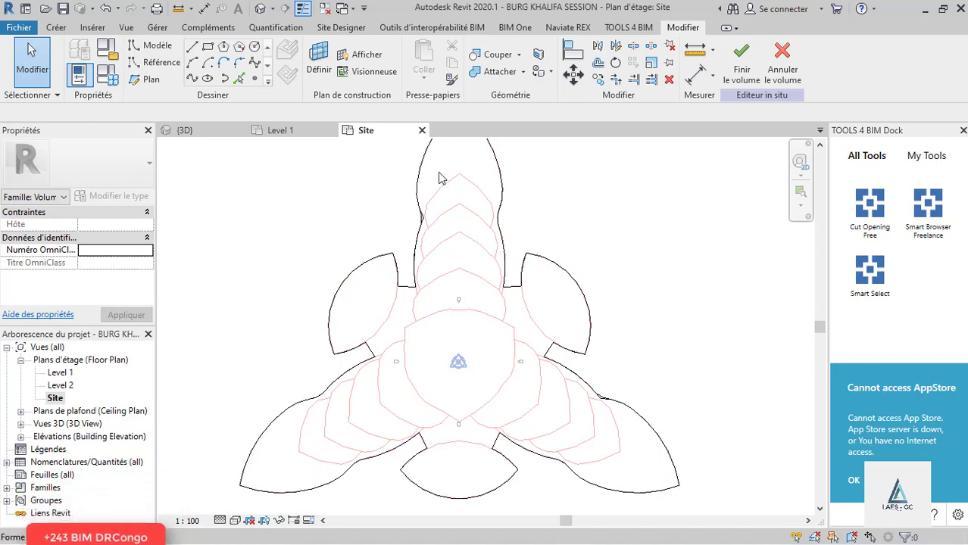
# Define the work plane for the in-place mass with the option to pick a plane in the model.
pyautogui.scroll(2, 442, 178)
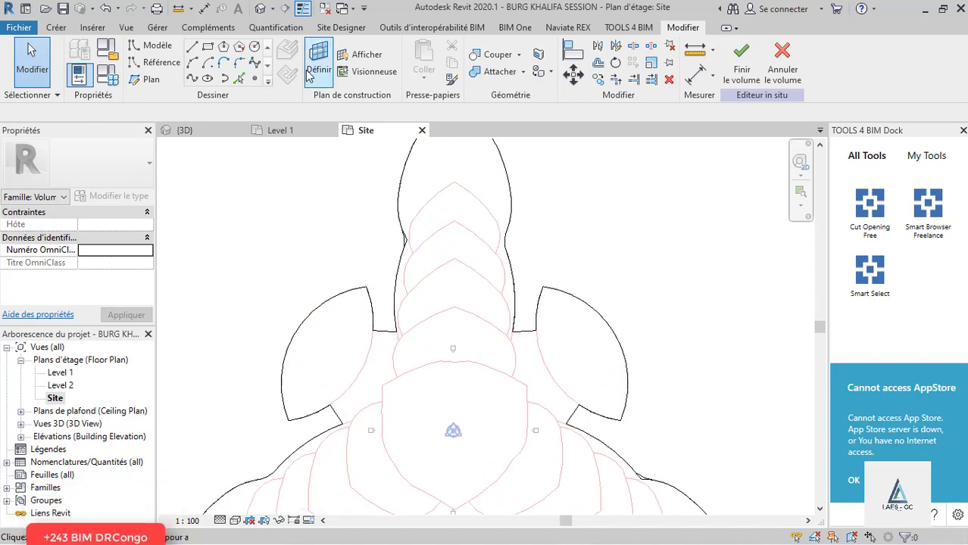
pyautogui.click(312, 73)
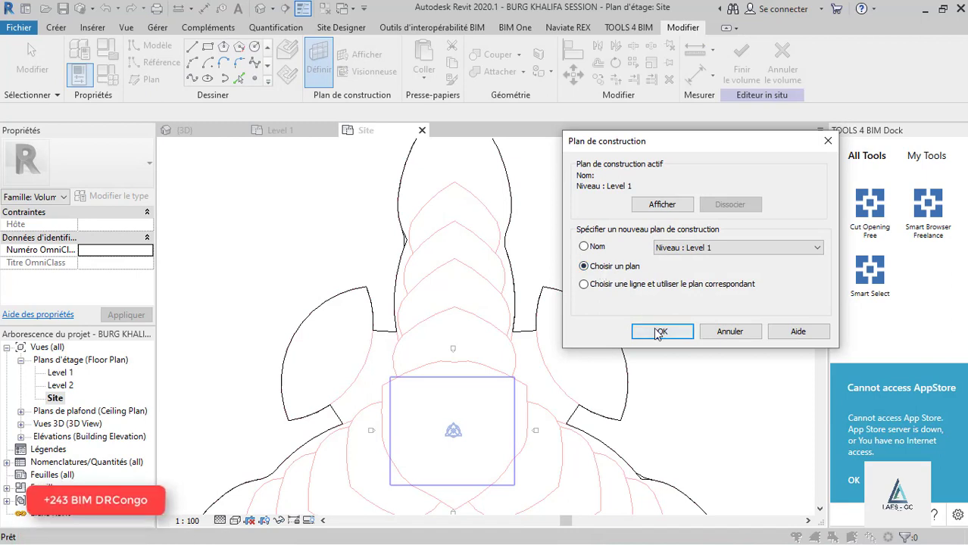
pyautogui.click(659, 331)
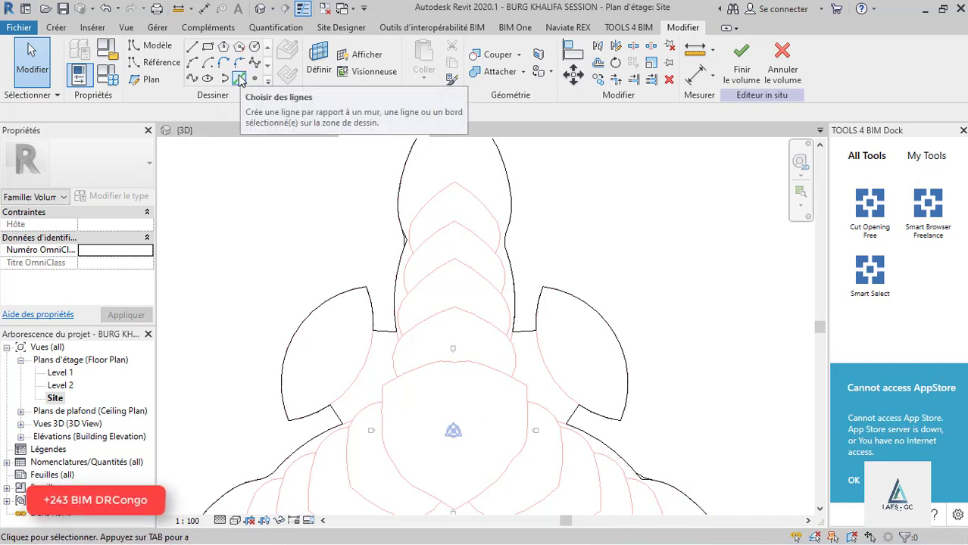
# Trace the left-side arcs of the second tier on the upper wing by picking the imported drawing's lines.
pyautogui.click(240, 79)
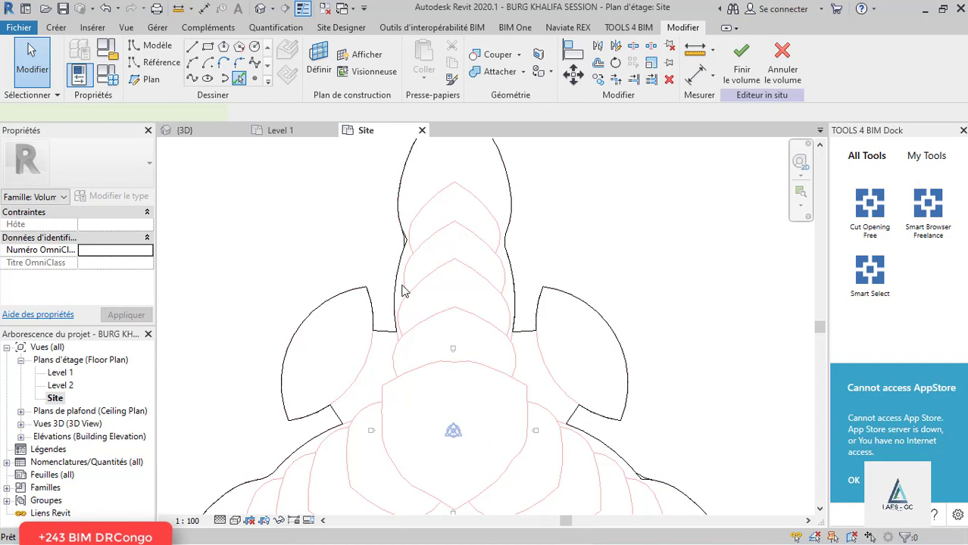
pyautogui.click(431, 204)
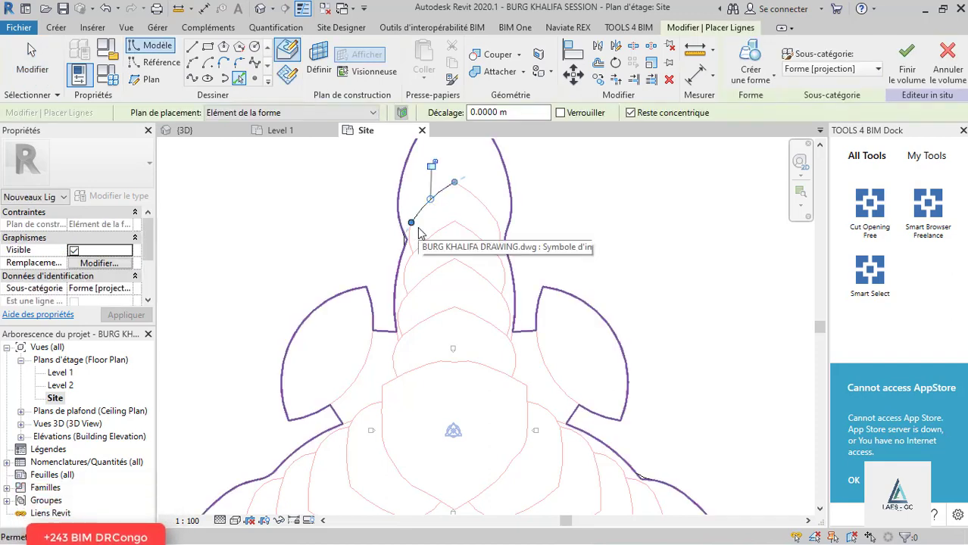
pyautogui.scroll(2, 417, 242)
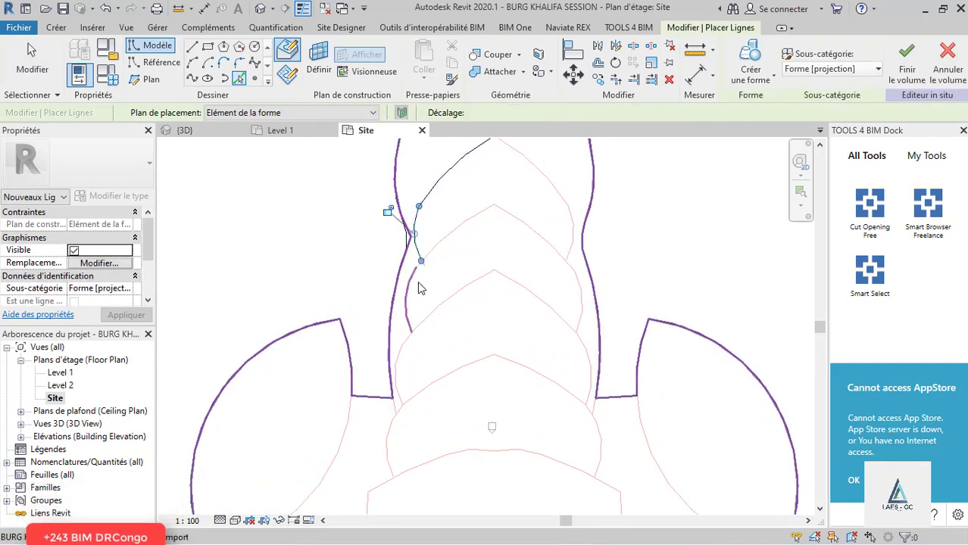
pyautogui.click(409, 311)
pyautogui.scroll(-4, 413, 280)
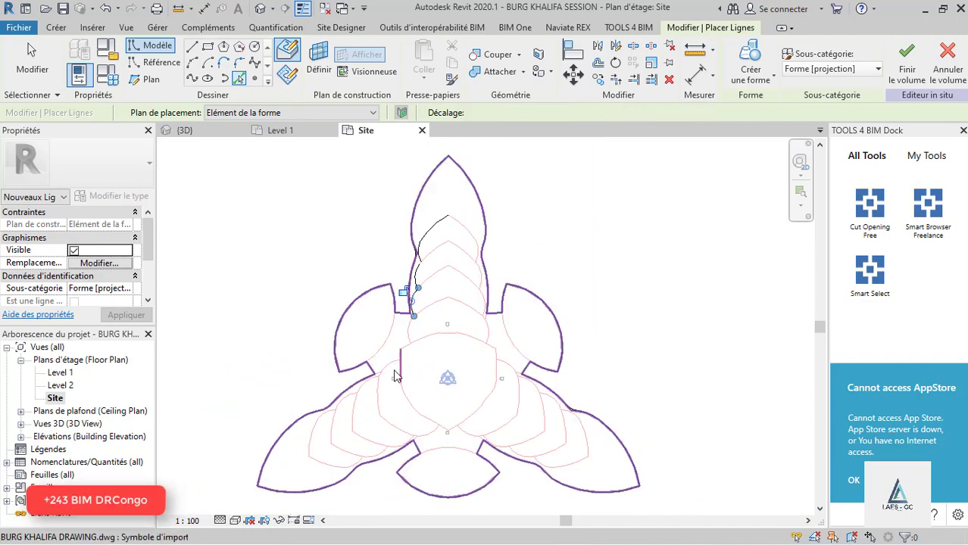
# Pick the imported lines along the central core's exposed edges and the outer arcs of both lower wings.
pyautogui.scroll(3, 409, 333)
pyautogui.scroll(2, 413, 327)
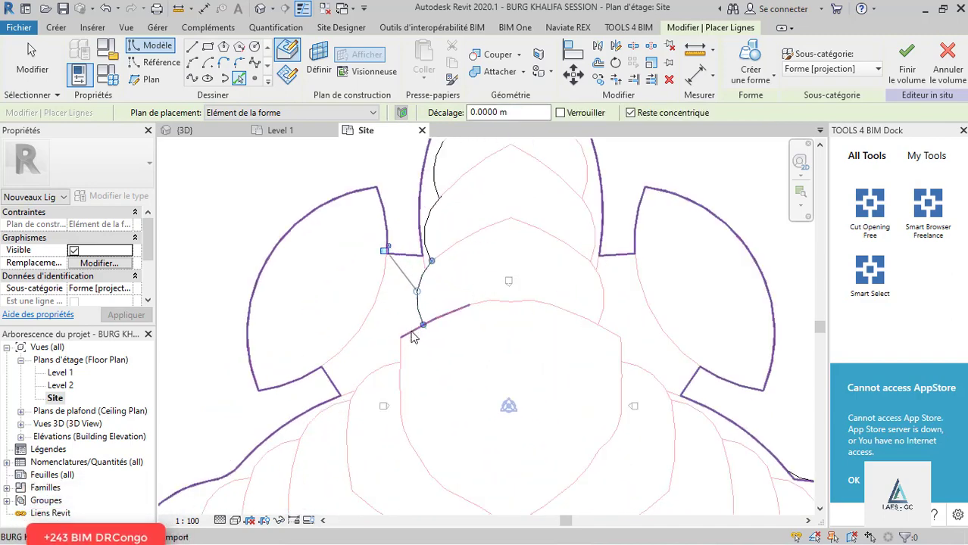
pyautogui.click(411, 335)
pyautogui.click(399, 367)
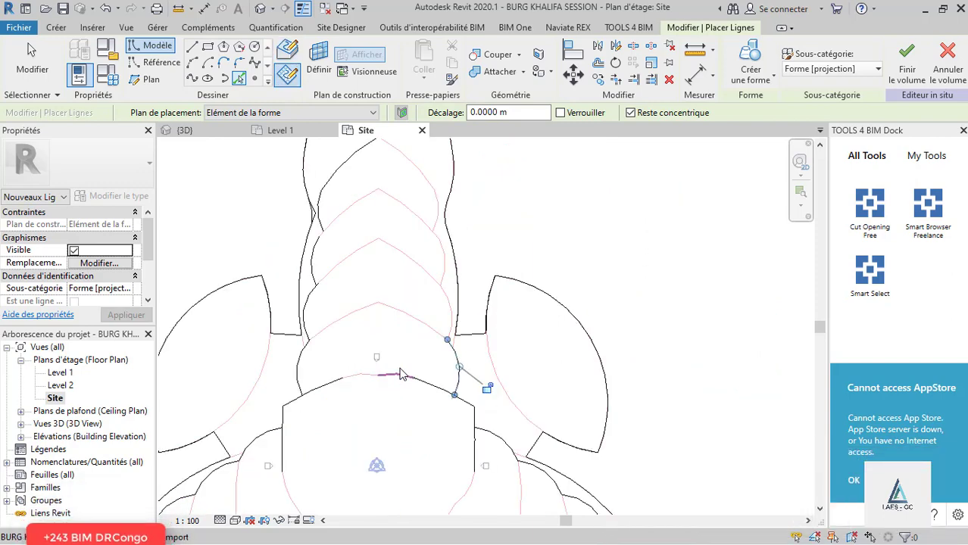
pyautogui.scroll(-4, 467, 275)
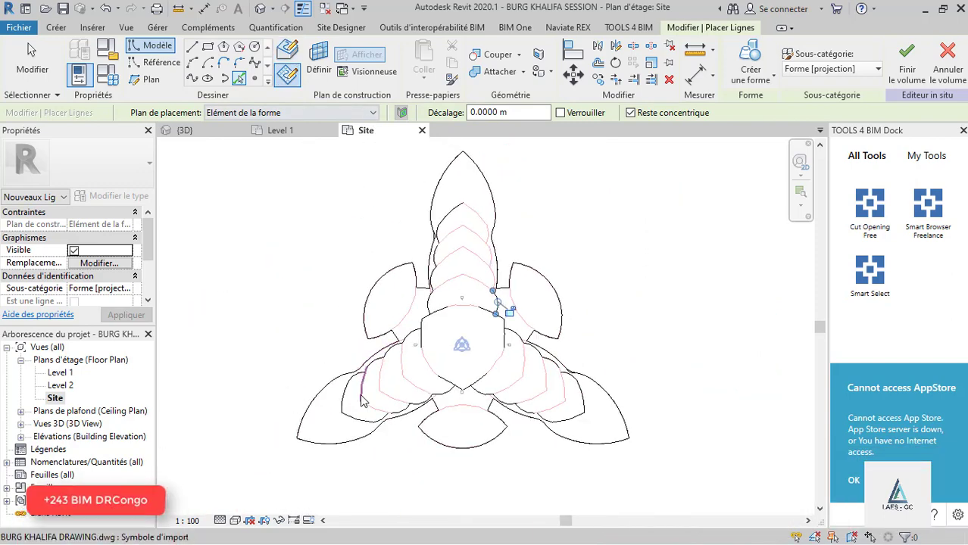
# Trace the right-side arcs of the upper wing's second tier up to the tip by picking the imported lines.
pyautogui.scroll(4, 500, 252)
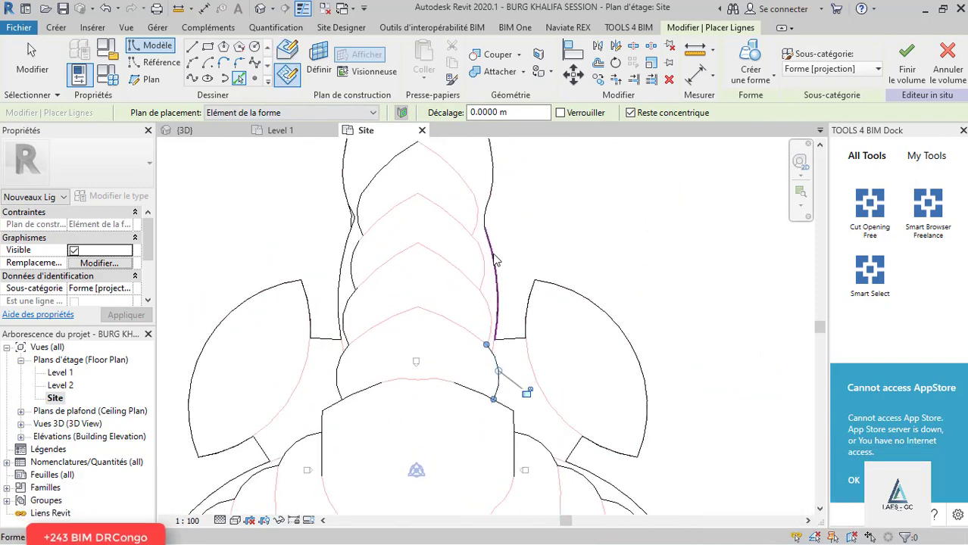
pyautogui.click(489, 314)
pyautogui.scroll(2, 475, 160)
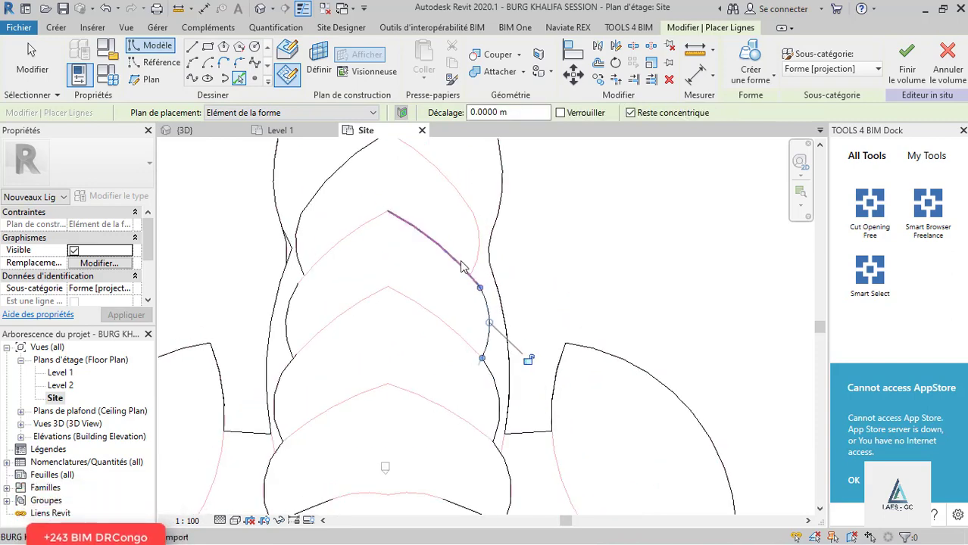
pyautogui.click(479, 234)
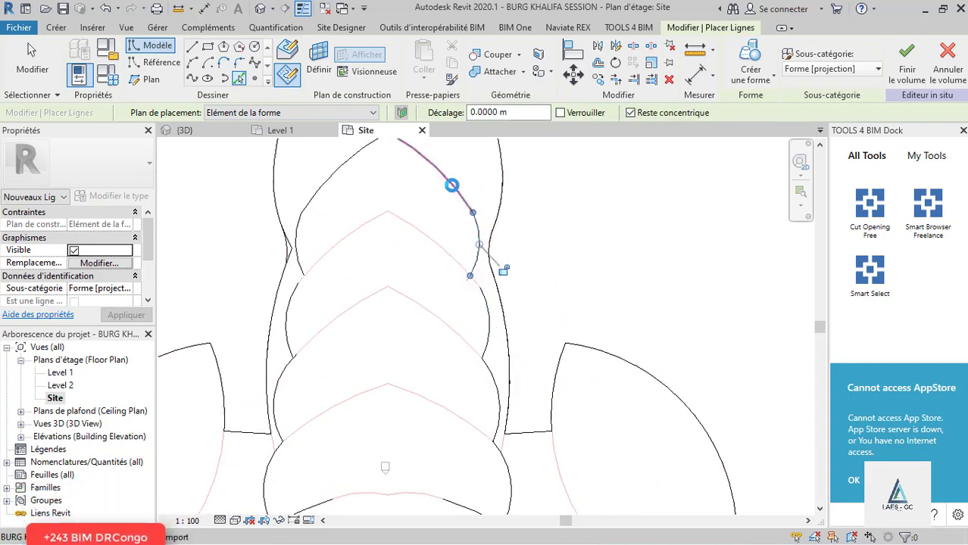
pyautogui.click(452, 184)
pyautogui.scroll(-3, 428, 337)
pyautogui.scroll(2, 426, 299)
pyautogui.scroll(-1, 423, 251)
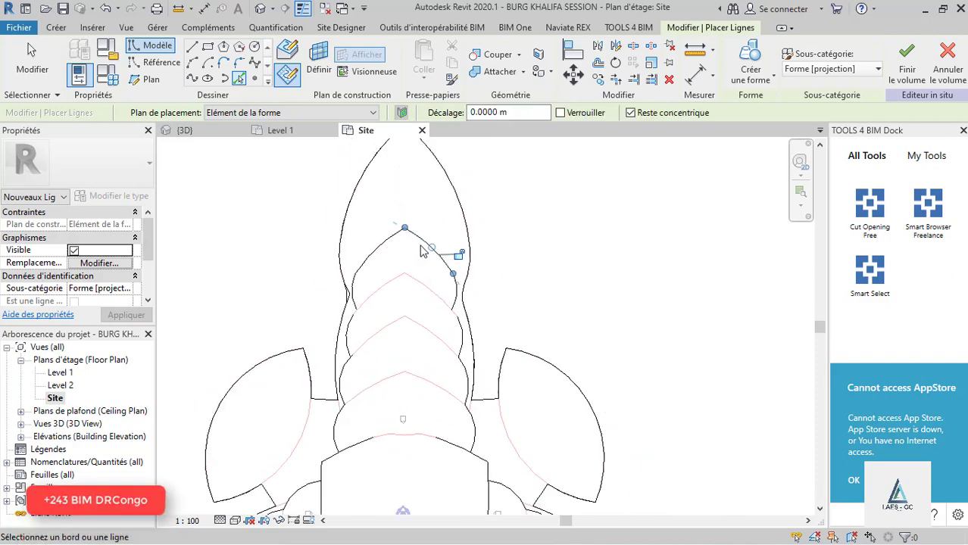
pyautogui.scroll(2, 425, 304)
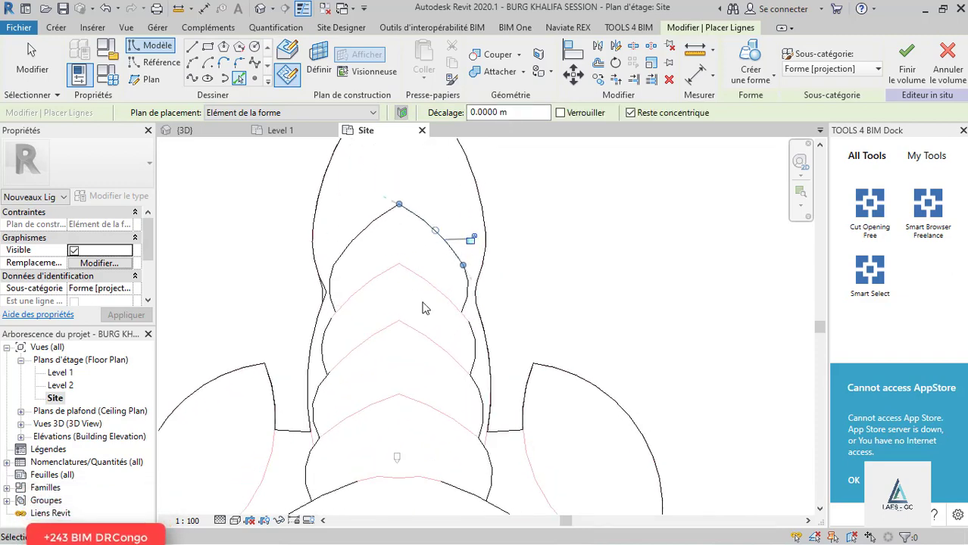
# Trim the consecutive arcs along the upper wing's right side into corners, working from the tip down towards the core.
pyautogui.press('Escape')
pyautogui.press('Escape')
pyautogui.scroll(2, 456, 367)
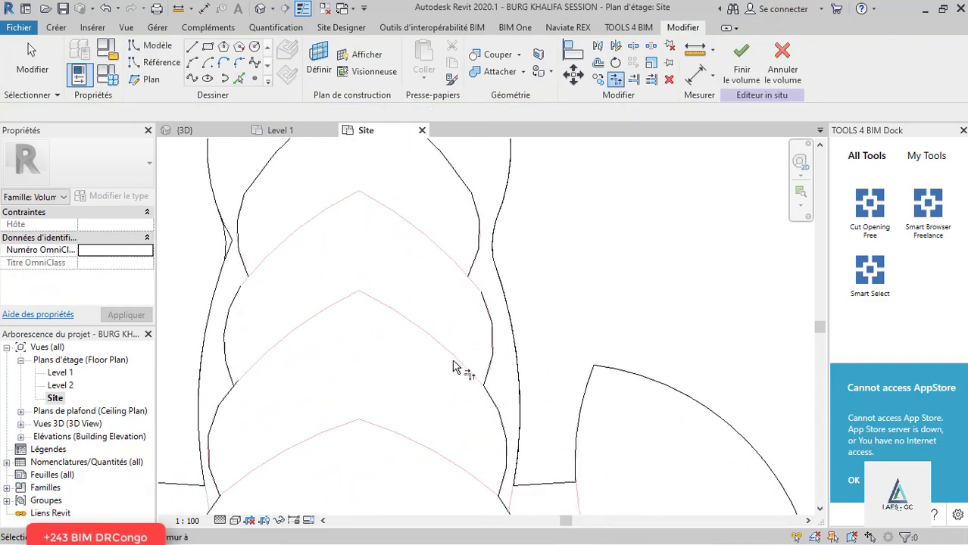
pyautogui.scroll(-1, 446, 322)
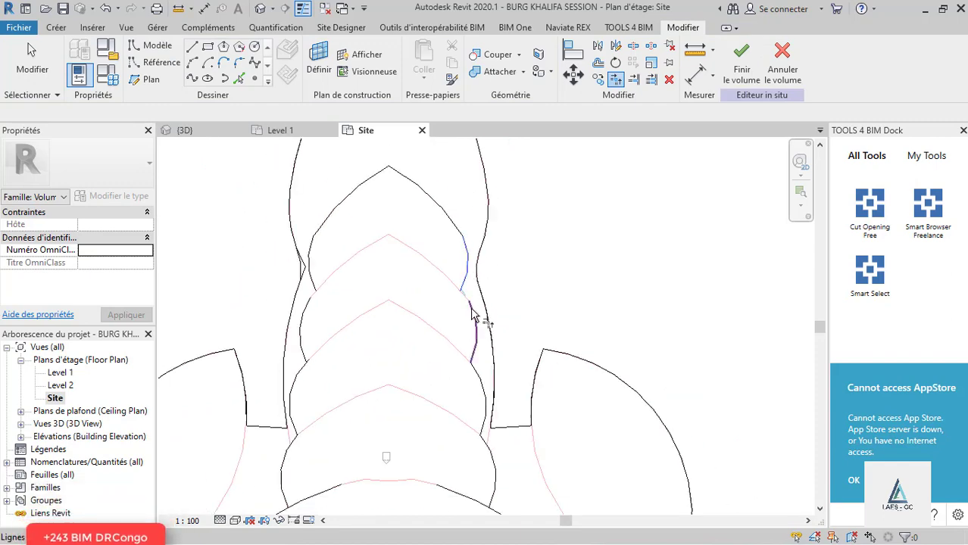
pyautogui.scroll(-2, 471, 314)
pyautogui.scroll(1, 455, 319)
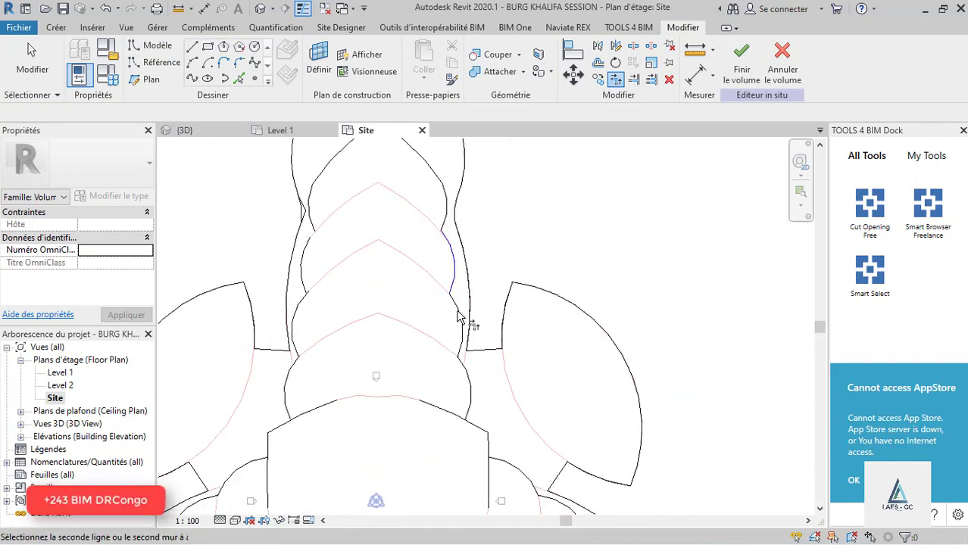
pyautogui.scroll(2, 449, 309)
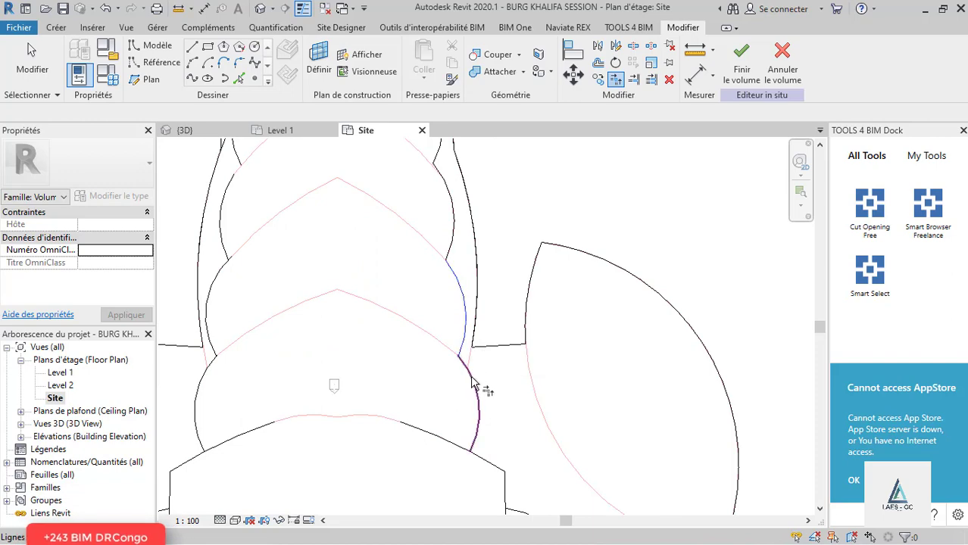
pyautogui.scroll(-2, 439, 379)
pyautogui.scroll(1, 449, 346)
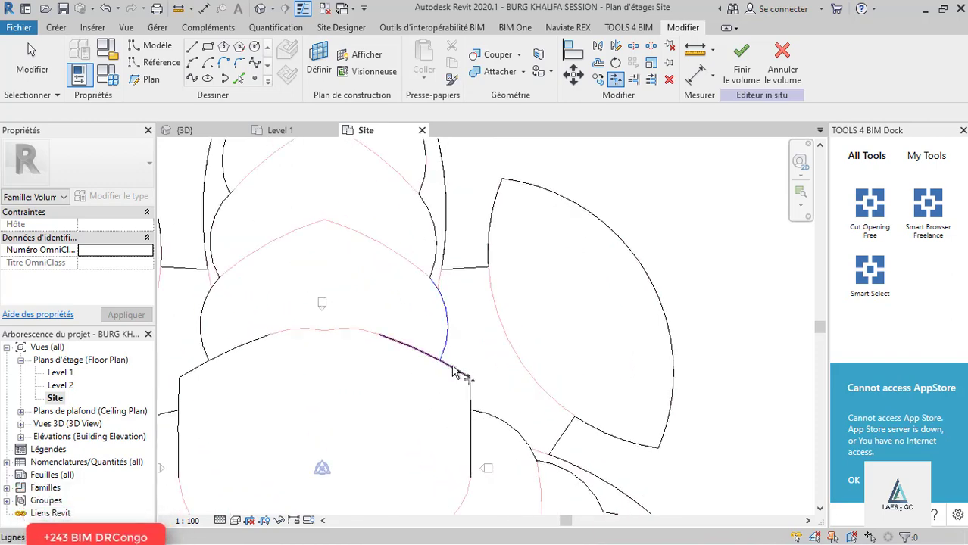
# Trim the core's upper-right edges into corners with the upper wing's lowest arc and the lower-right wing's first arc.
pyautogui.scroll(-2, 454, 385)
pyautogui.scroll(2, 443, 356)
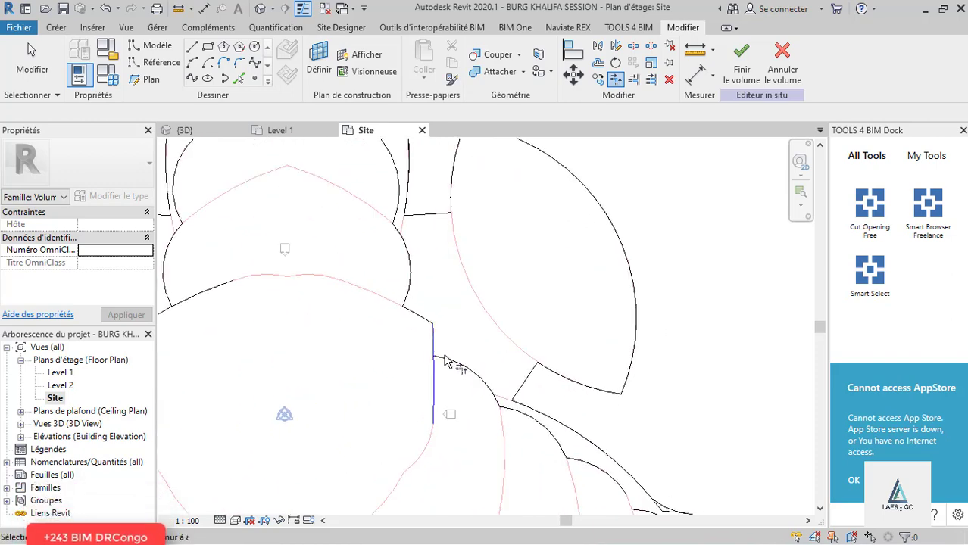
pyautogui.scroll(-2, 359, 306)
pyautogui.scroll(2, 409, 362)
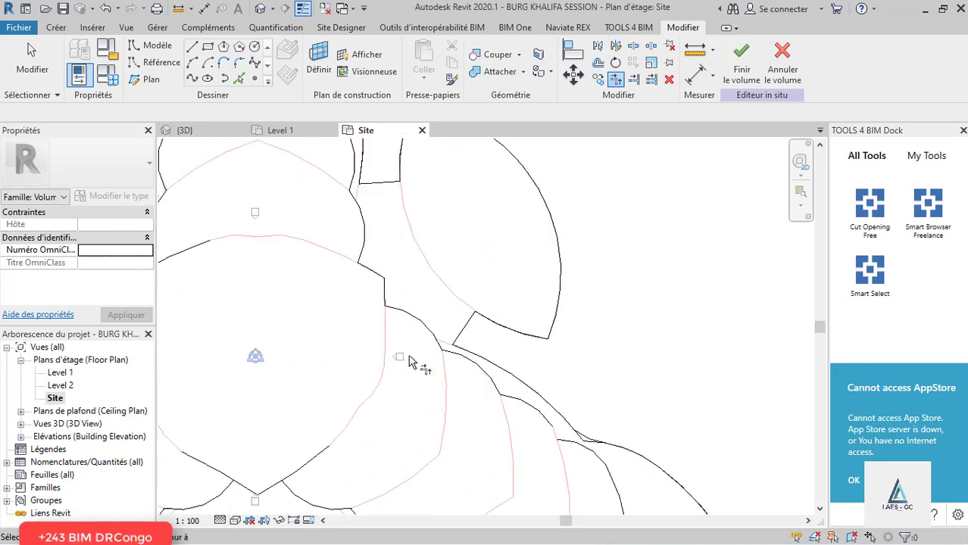
# Trim the consecutive arcs along the upper side of the lower-right wing into corners, from the core out to the tip.
pyautogui.click(404, 314)
pyautogui.scroll(-2, 363, 270)
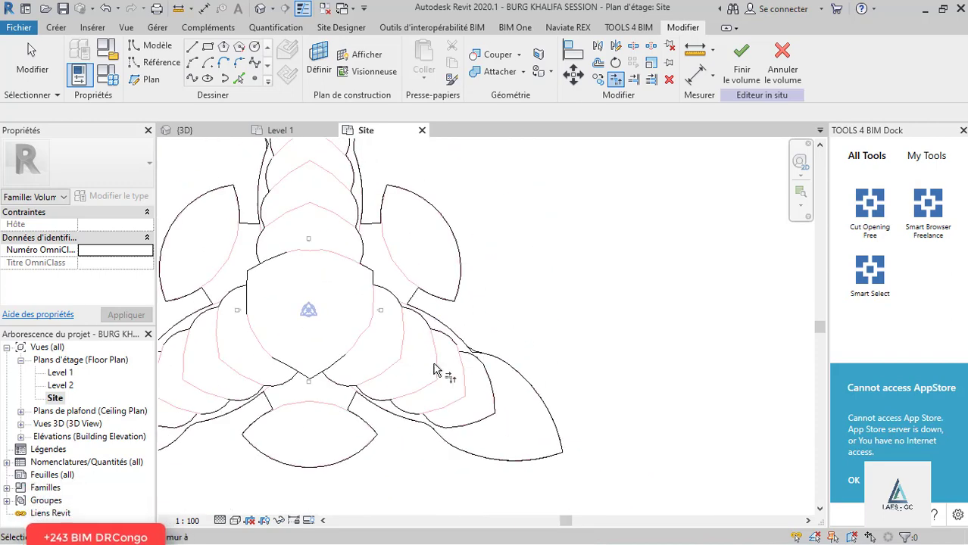
pyautogui.scroll(2, 421, 318)
pyautogui.click(421, 297)
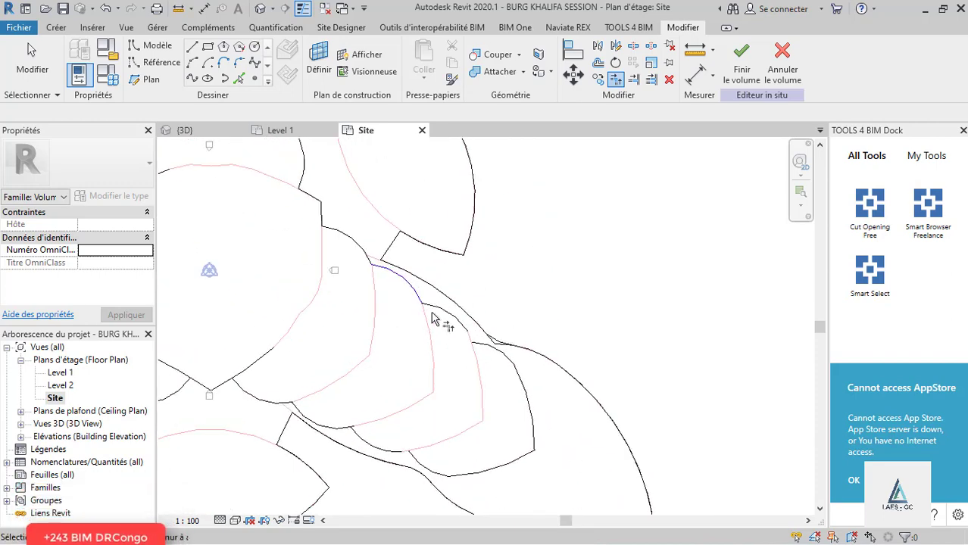
pyautogui.scroll(2, 447, 321)
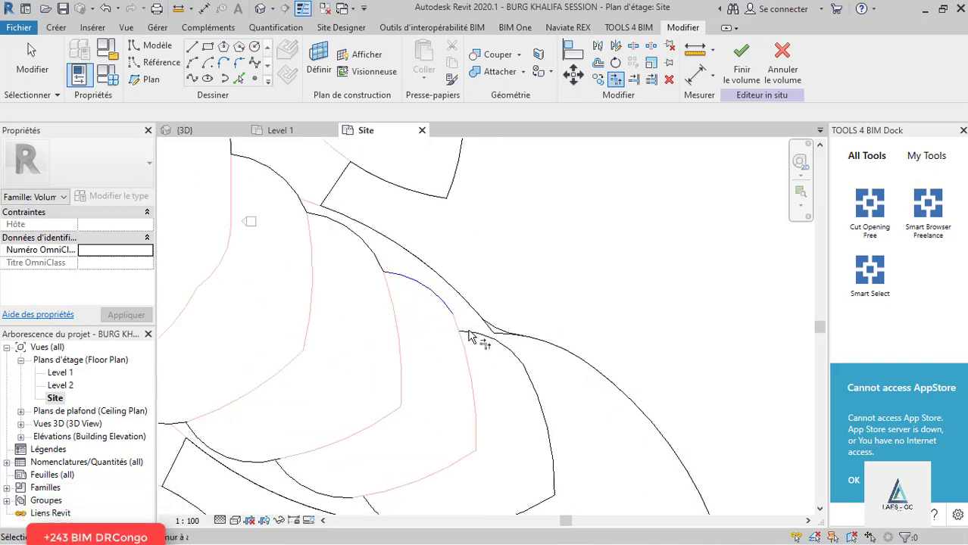
pyautogui.scroll(-2, 471, 318)
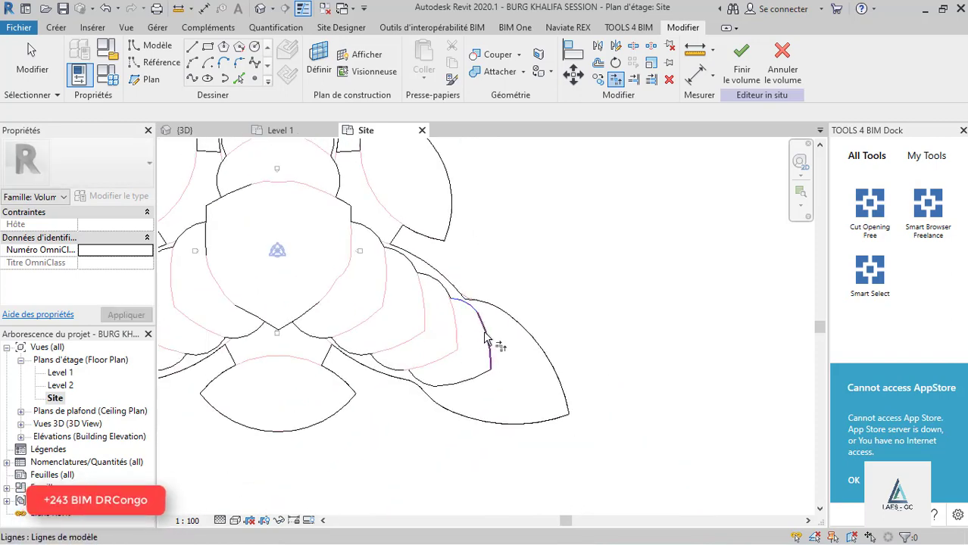
pyautogui.scroll(2, 488, 379)
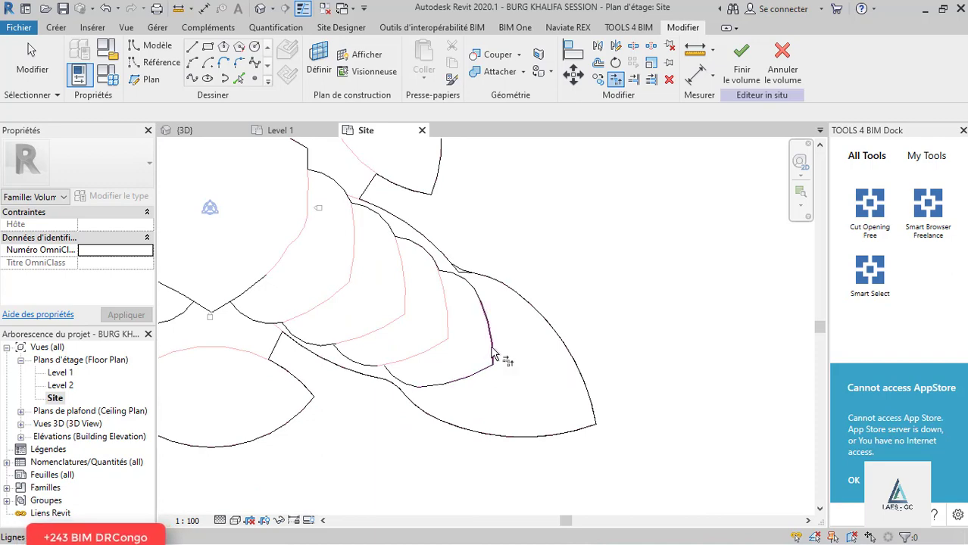
pyautogui.scroll(-3, 530, 364)
pyautogui.scroll(4, 497, 378)
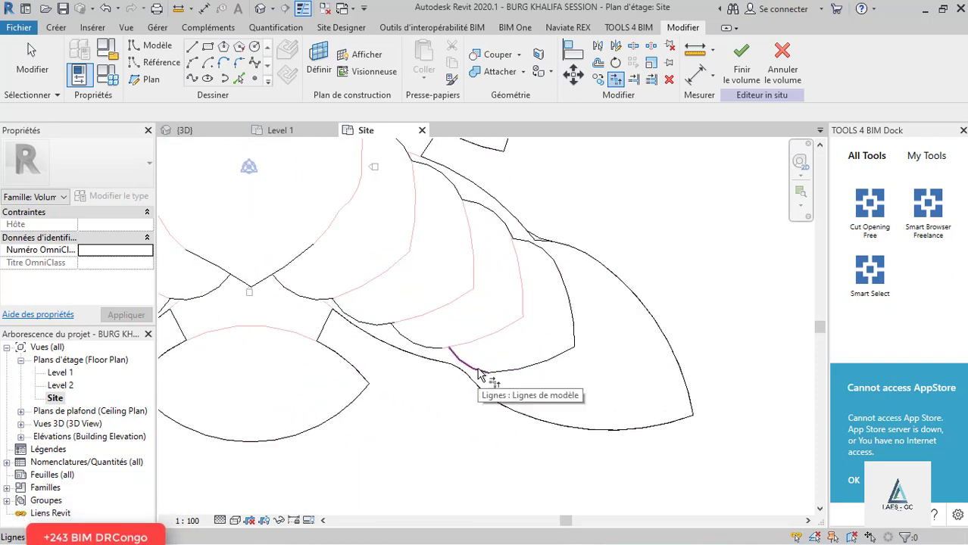
# Try to trim the two outermost arcs on the underside of the lower-right wing into a corner.
pyautogui.scroll(2, 471, 371)
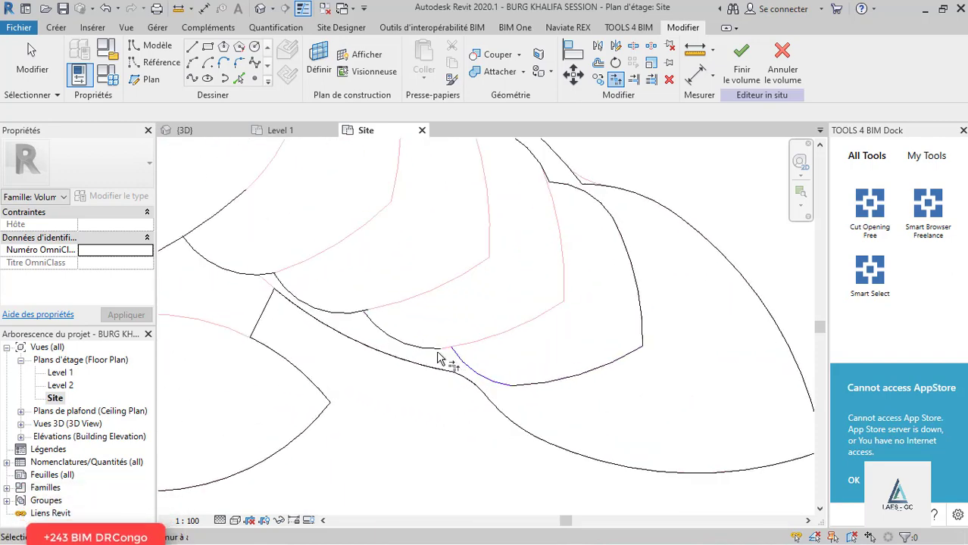
pyautogui.scroll(-3, 485, 367)
pyautogui.scroll(4, 479, 357)
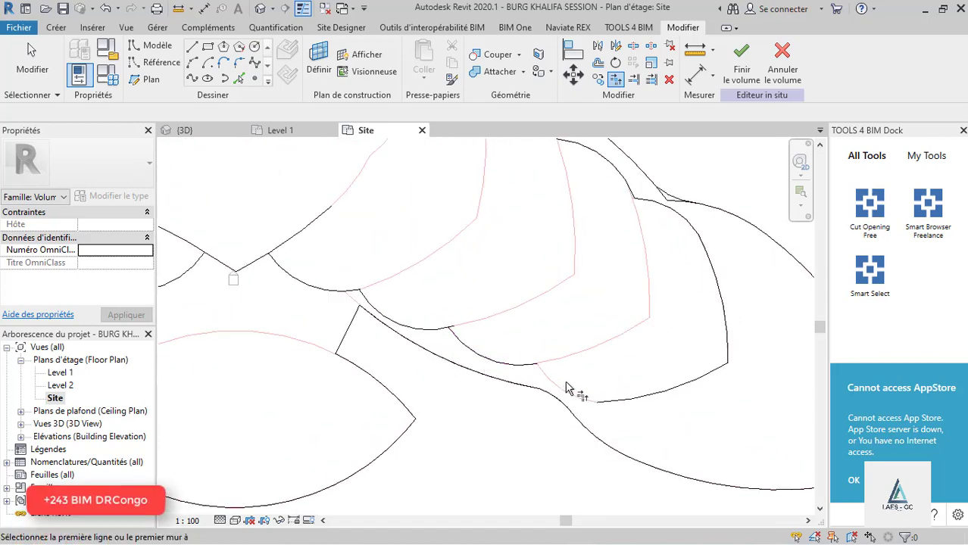
pyautogui.scroll(1, 563, 383)
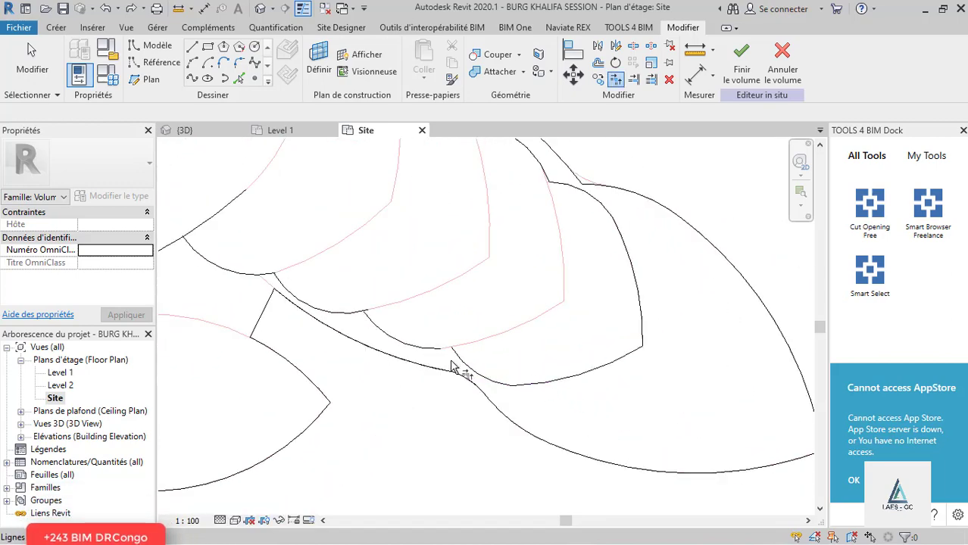
# Trim the consecutive arcs along the underside of the lower-right wing into corners, working from the tip back to the core.
pyautogui.scroll(1, 485, 383)
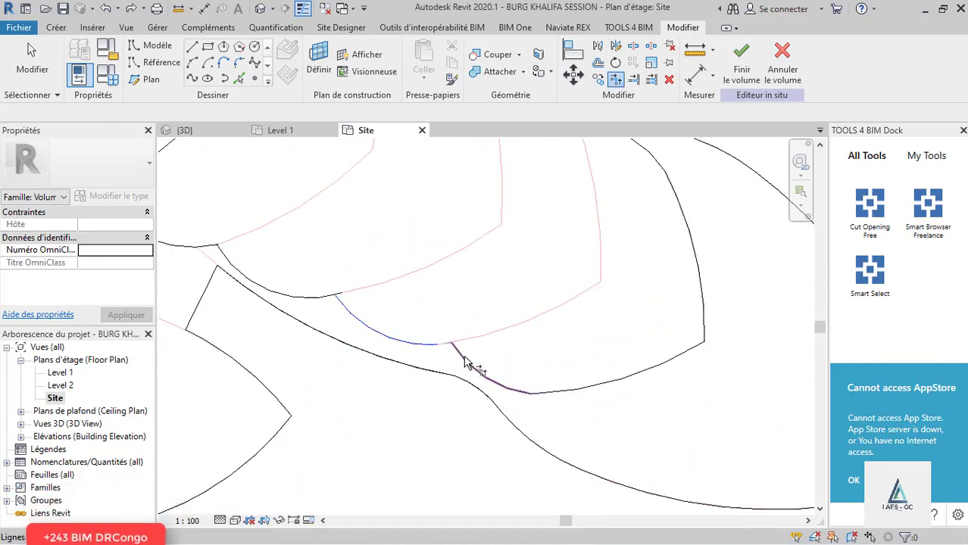
pyautogui.scroll(-3, 623, 417)
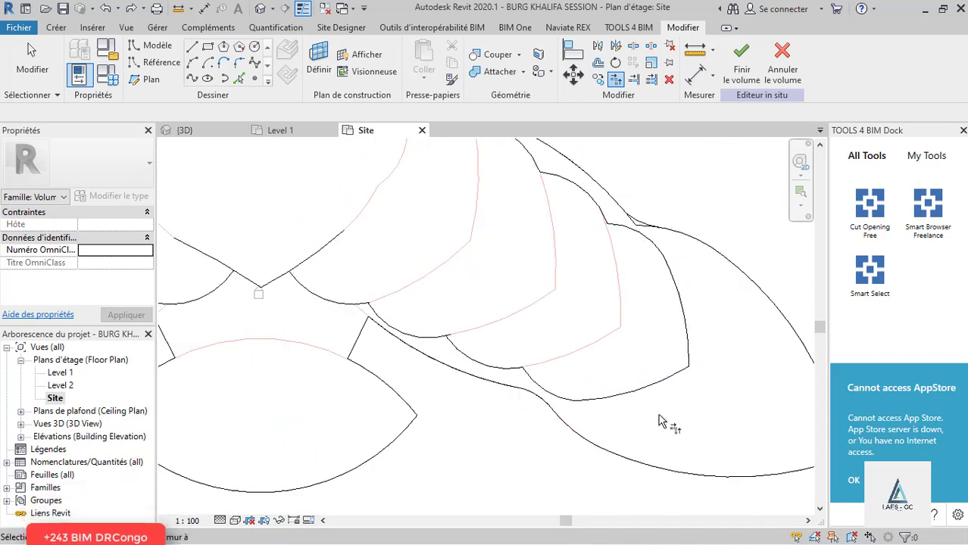
pyautogui.scroll(1, 447, 358)
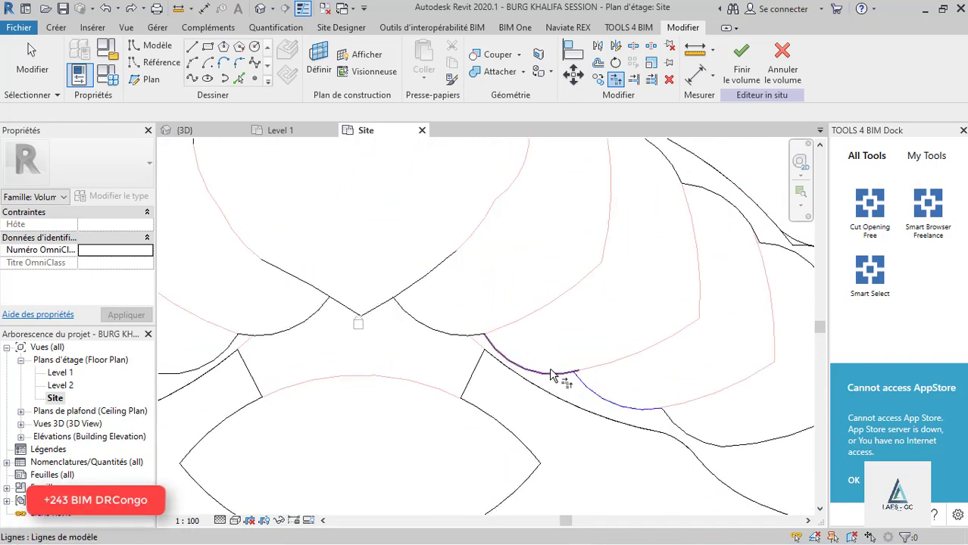
pyautogui.click(555, 371)
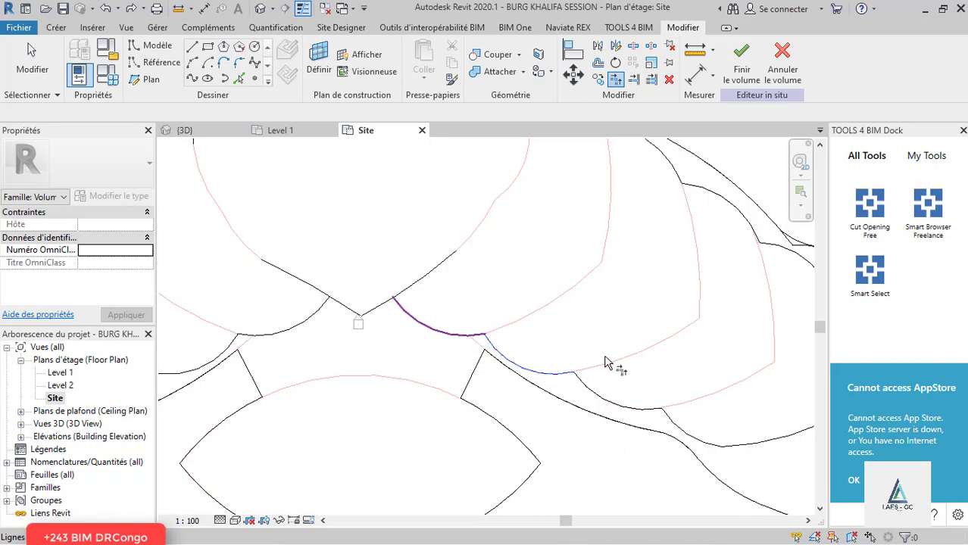
pyautogui.scroll(-3, 492, 335)
pyautogui.scroll(3, 501, 349)
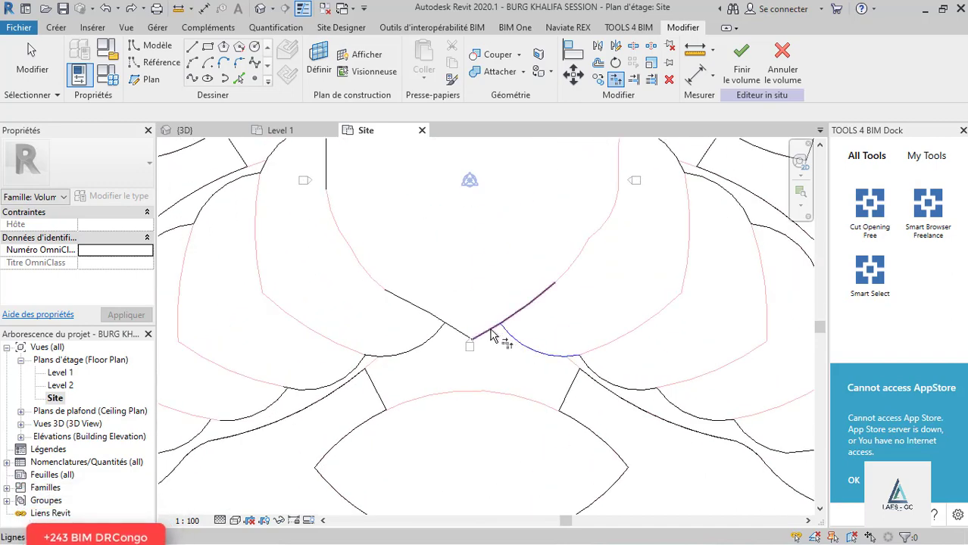
# Trim the core's two bottom edges into corners with each other and with the innermost arcs of both lower wings.
pyautogui.click(491, 332)
pyautogui.scroll(2, 462, 342)
pyautogui.click(486, 330)
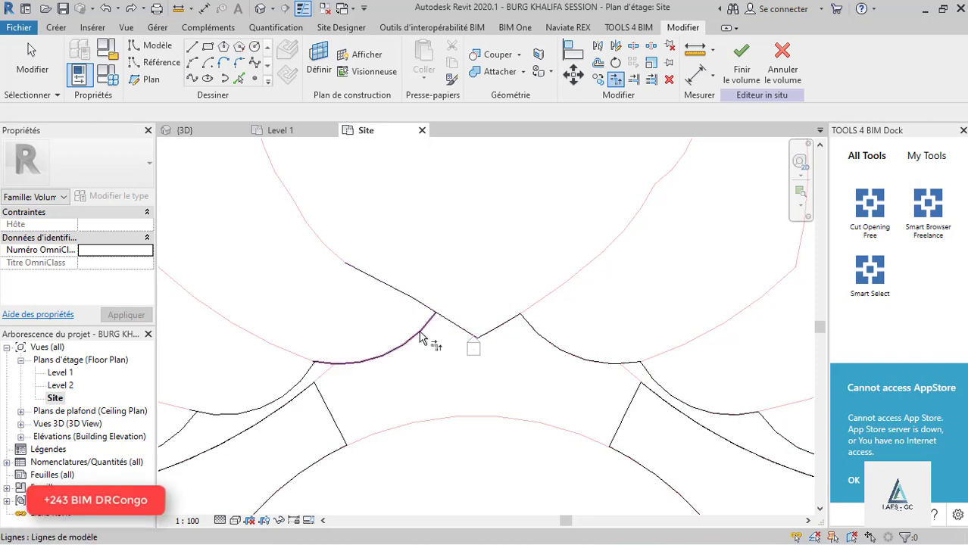
pyautogui.scroll(-2, 551, 307)
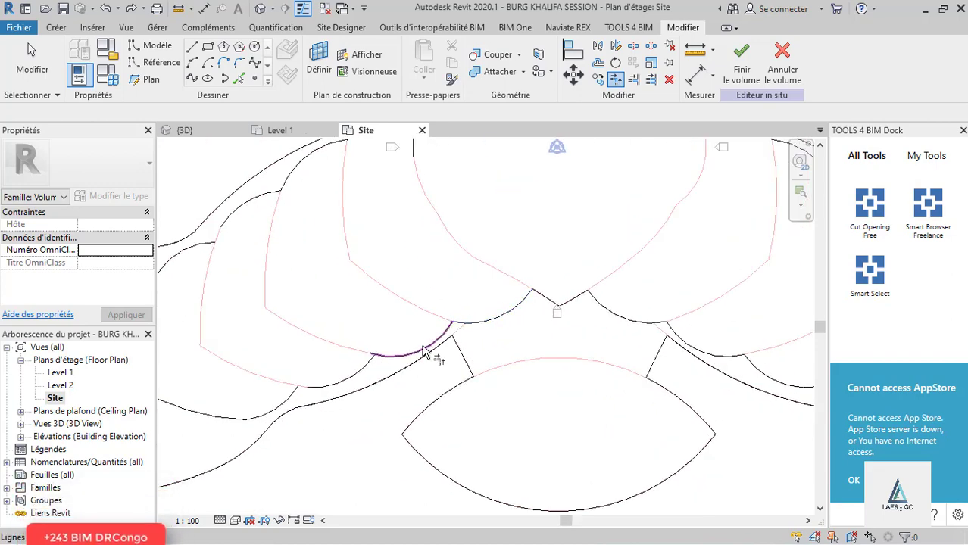
# Trim the consecutive arcs along the underside of the lower-left wing into corners, from the core outwards.
pyautogui.scroll(-1, 333, 390)
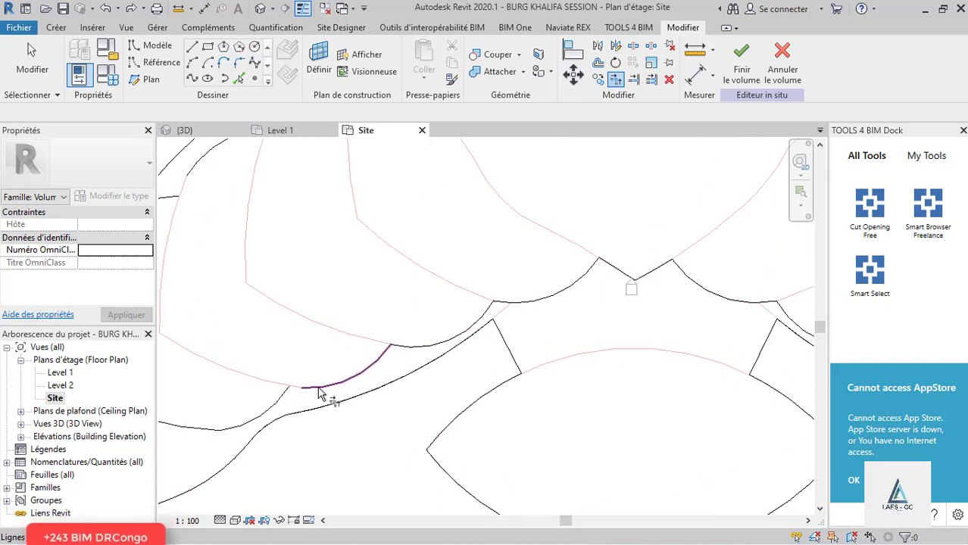
pyautogui.scroll(-1, 454, 386)
pyautogui.scroll(2, 419, 390)
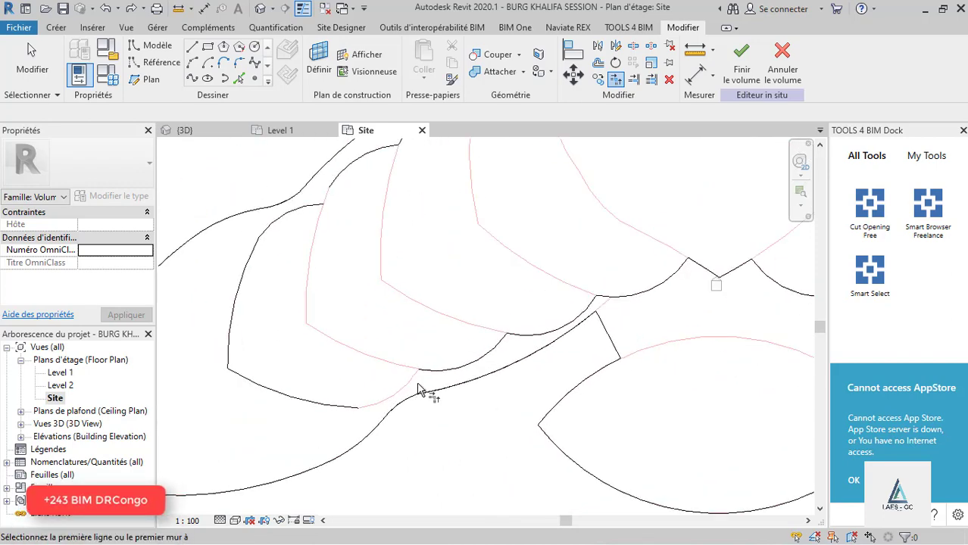
pyautogui.scroll(1, 422, 390)
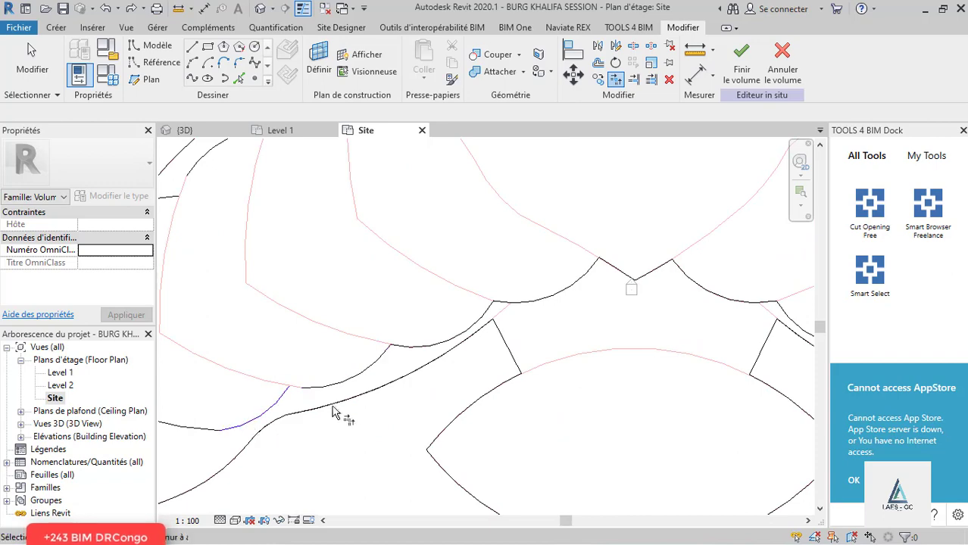
pyautogui.click(336, 384)
# Trim the two tip edges of the lower-left wing into corners with each other and with their neighbouring arcs.
pyautogui.scroll(-4, 634, 395)
pyautogui.scroll(3, 356, 429)
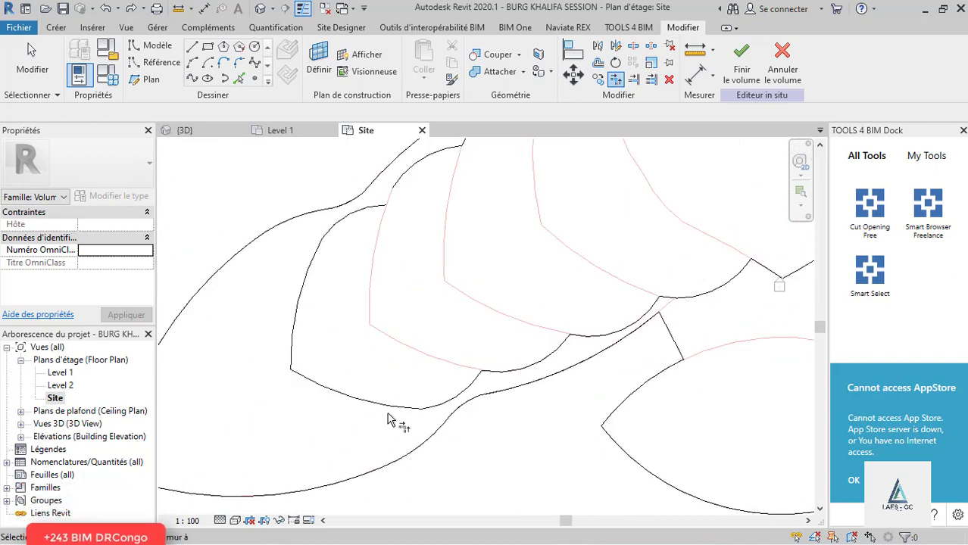
pyautogui.click(400, 409)
pyautogui.click(331, 390)
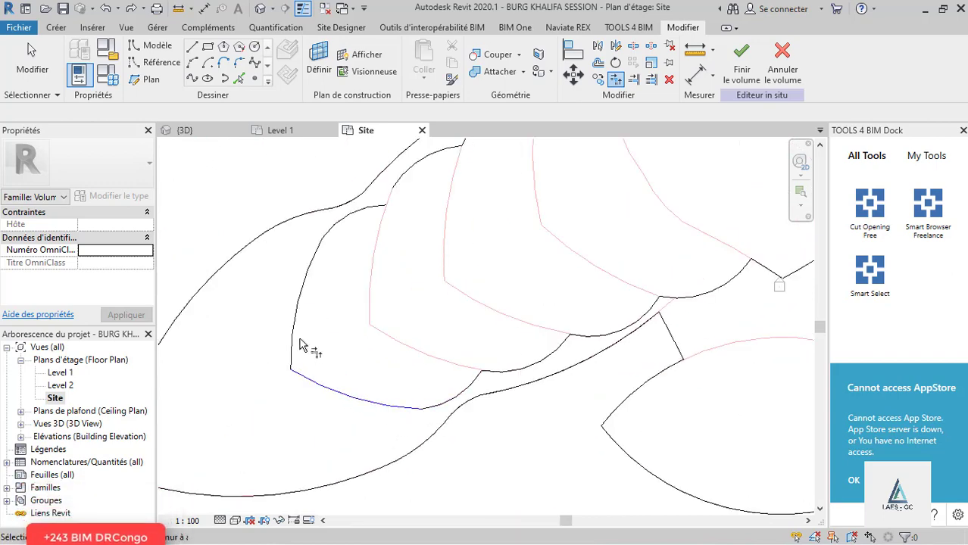
pyautogui.scroll(-4, 318, 349)
pyautogui.scroll(3, 330, 322)
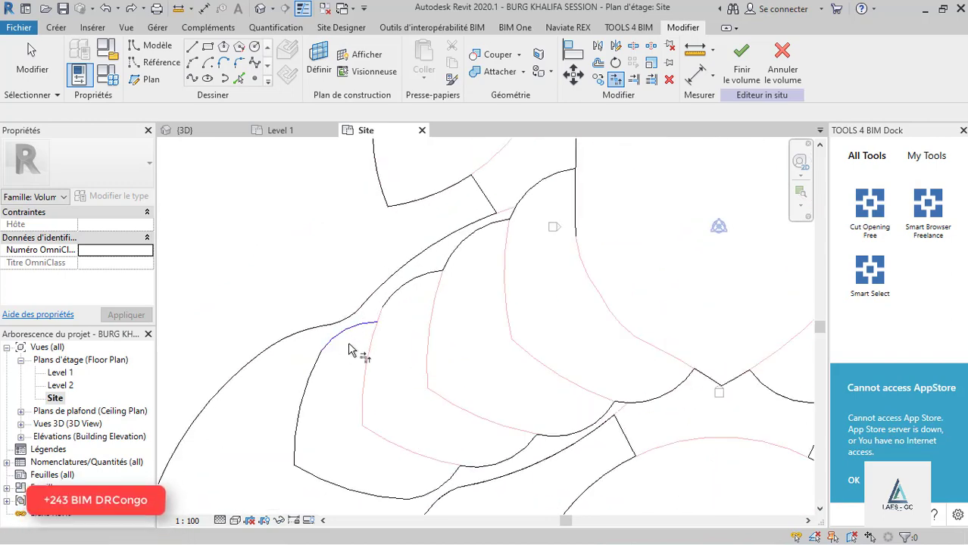
# Trim the consecutive arcs along the upper side of the lower-left wing into corners, from the tip in to the core.
pyautogui.scroll(-4, 323, 399)
pyautogui.scroll(3, 369, 347)
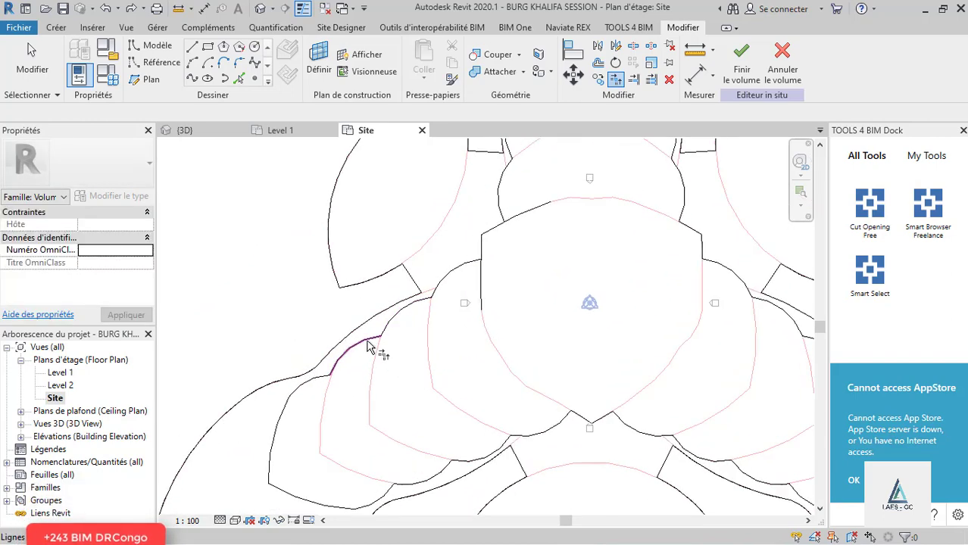
pyautogui.click(384, 327)
pyautogui.scroll(2, 388, 328)
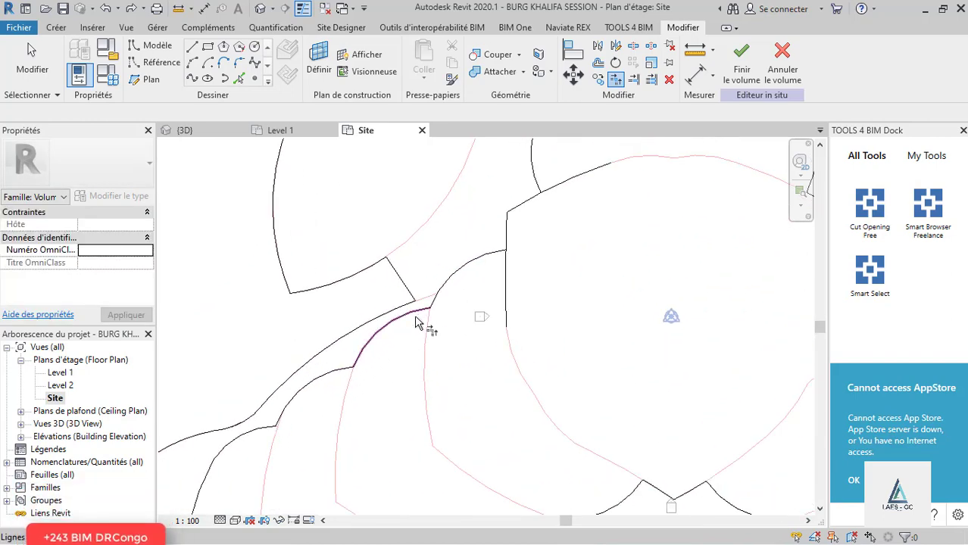
pyautogui.scroll(-4, 424, 371)
pyautogui.scroll(3, 438, 331)
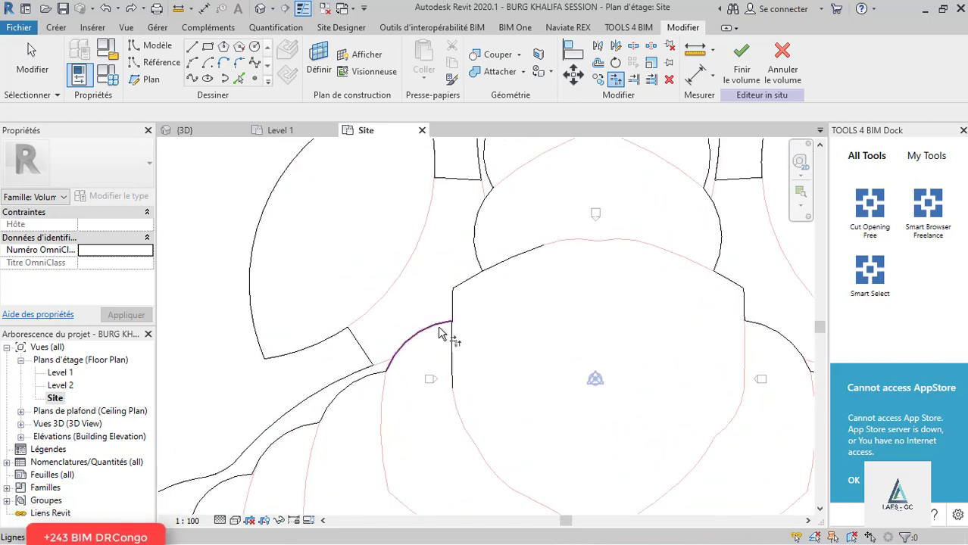
# Trim the core's upper-left edges into corners with the lower-left wing's innermost arc and the upper wing's lowest arc.
pyautogui.scroll(-1, 407, 440)
pyautogui.scroll(2, 441, 347)
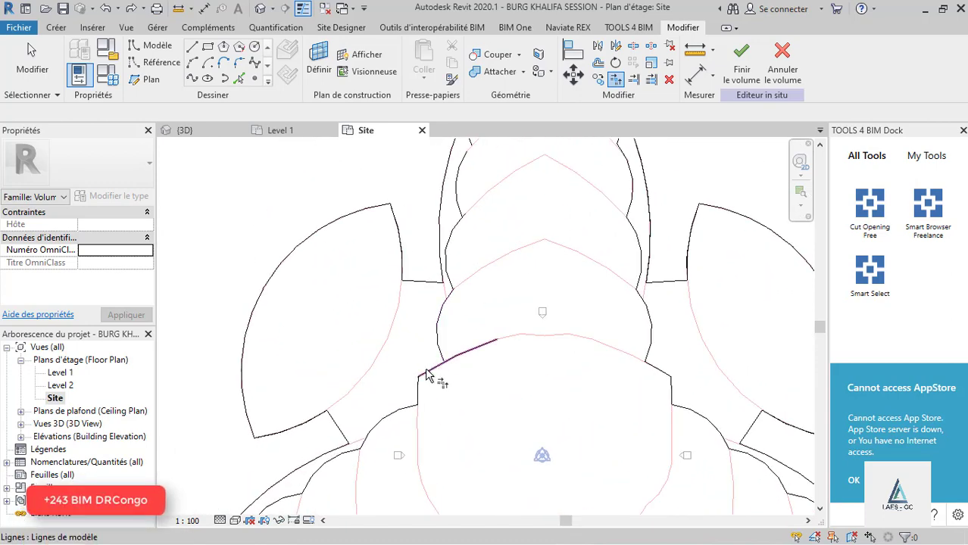
pyautogui.scroll(-2, 448, 424)
pyautogui.scroll(2, 444, 367)
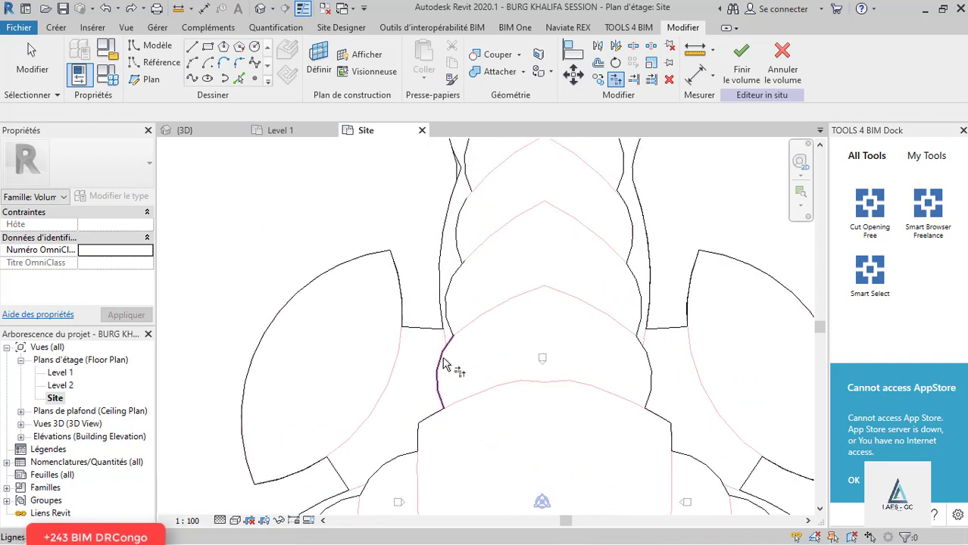
# Trim the arcs along the upper wing's left side into corners up to the tip, closing the outline there.
pyautogui.scroll(-2, 452, 331)
pyautogui.scroll(2, 448, 356)
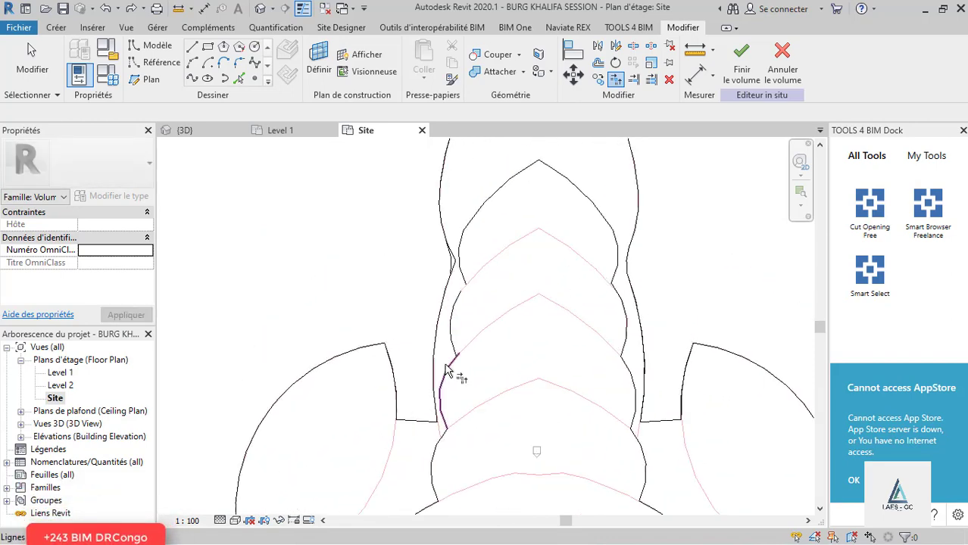
pyautogui.scroll(-2, 463, 378)
pyautogui.scroll(2, 461, 335)
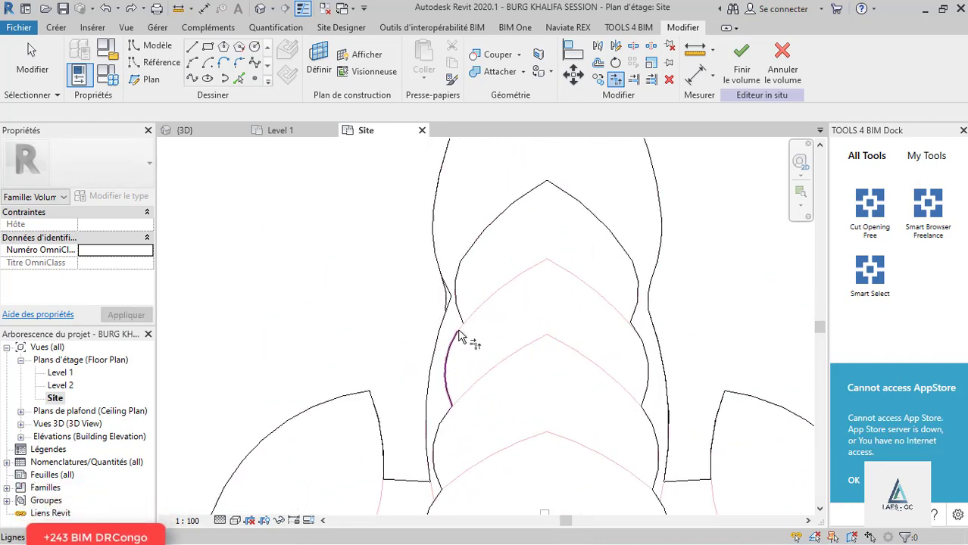
pyautogui.scroll(-1, 452, 372)
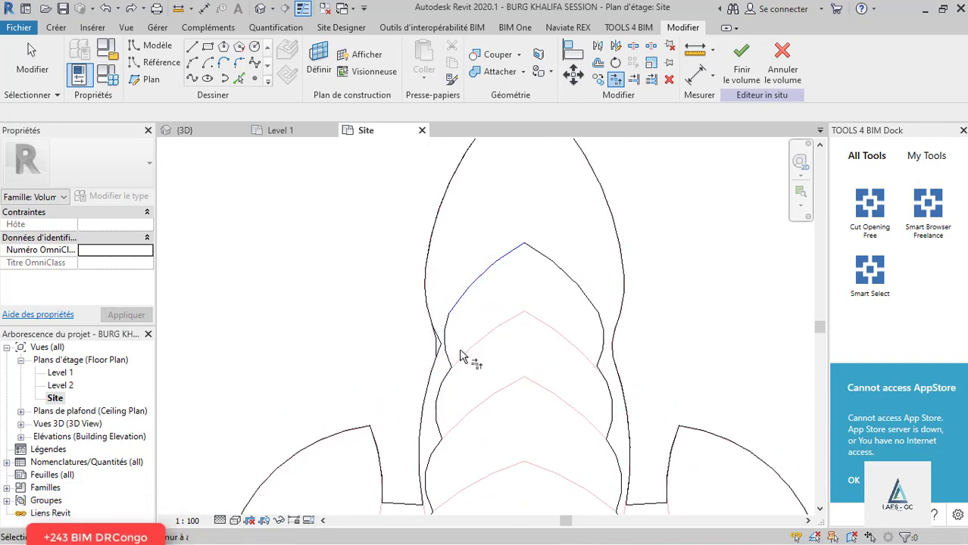
pyautogui.scroll(2, 460, 356)
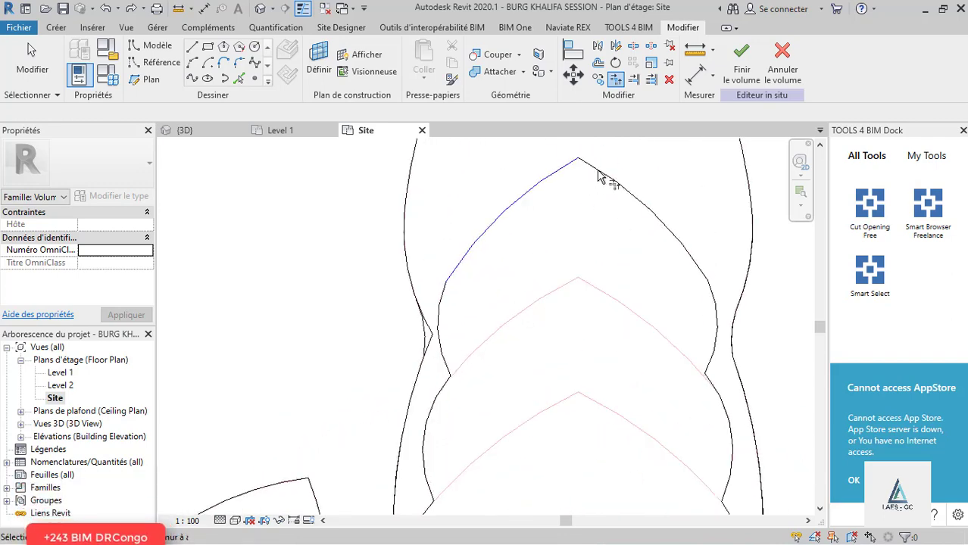
pyautogui.scroll(-3, 578, 189)
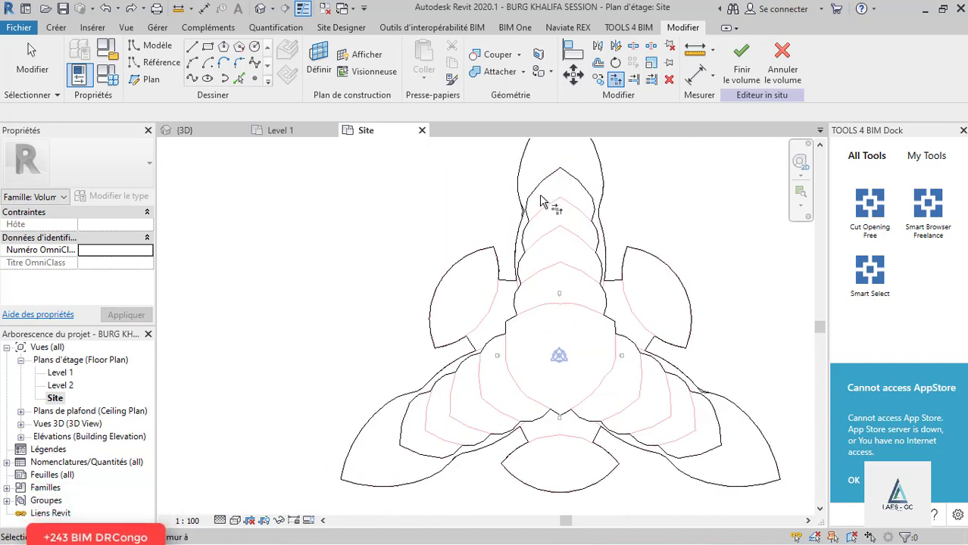
pyautogui.press('Escape')
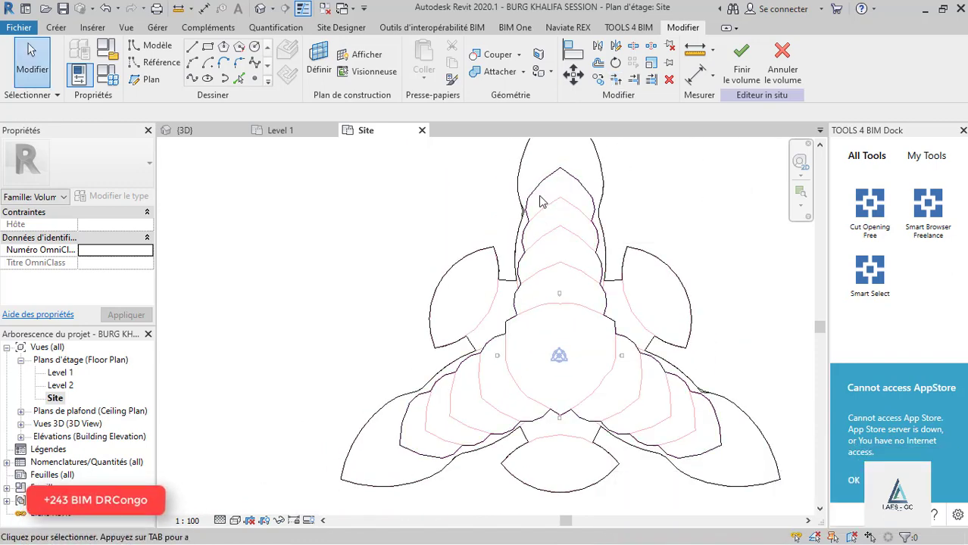
# Select the closed second-tier outline and create a solid form from it in the 3D view.
pyautogui.click(656, 325)
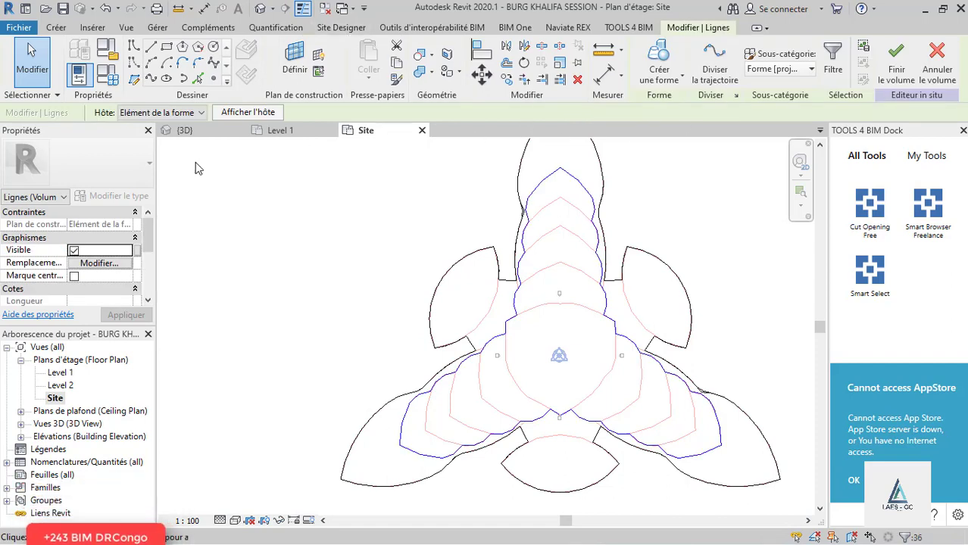
pyautogui.click(194, 131)
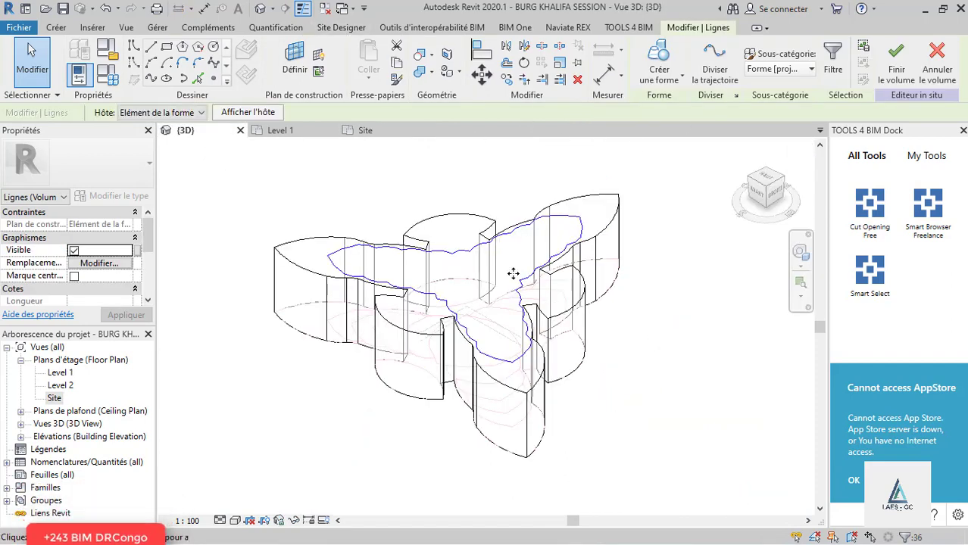
pyautogui.click(681, 79)
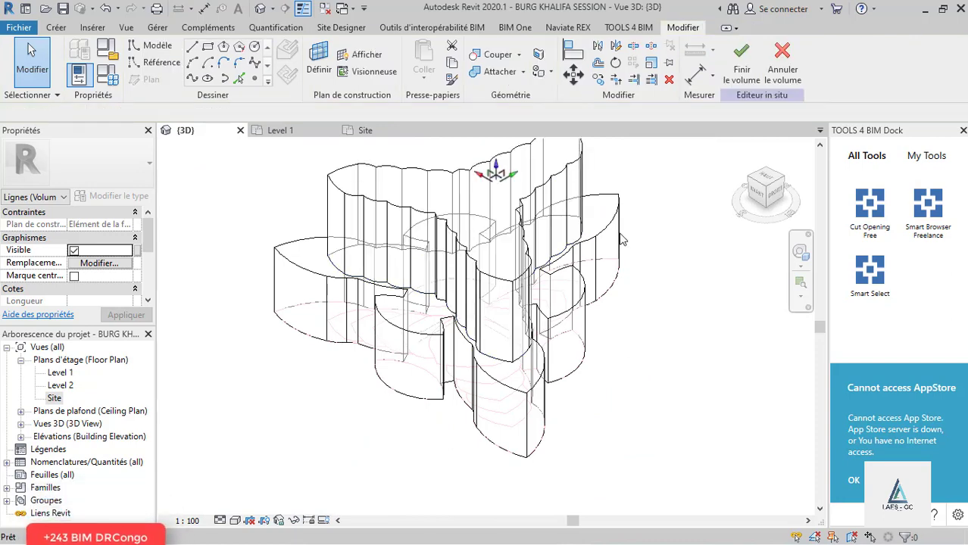
# Set the height of the second-tier form to 40 m.
pyautogui.click(514, 174)
pyautogui.click(572, 201)
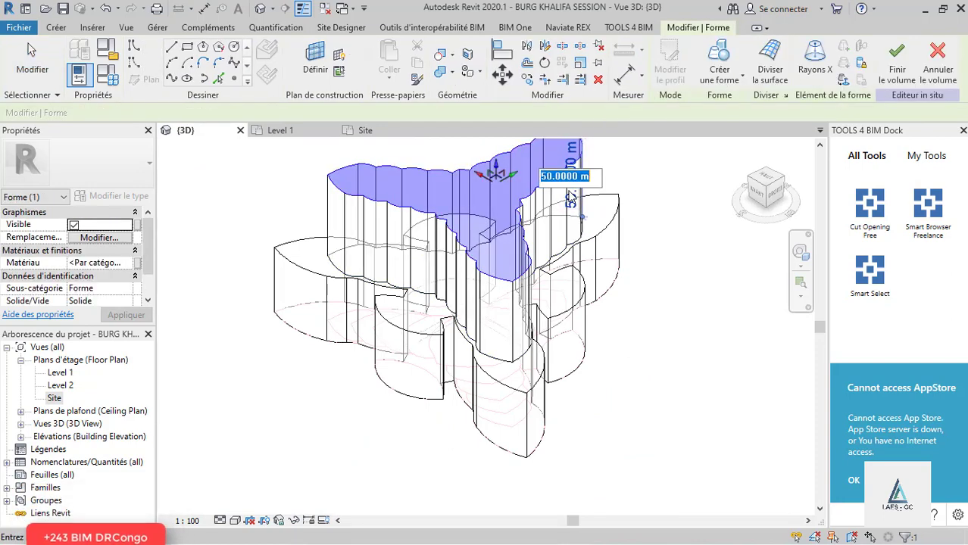
pyautogui.write('40')
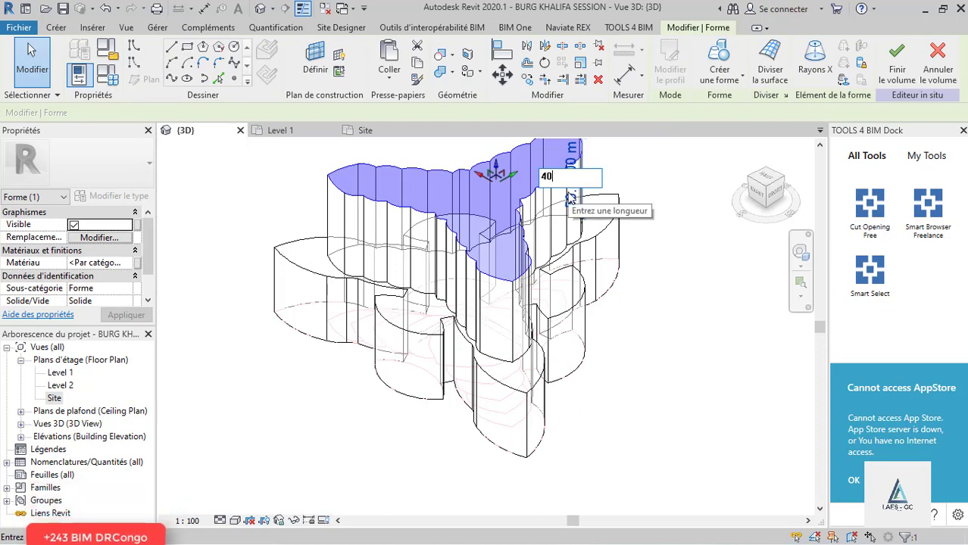
pyautogui.press('Return')
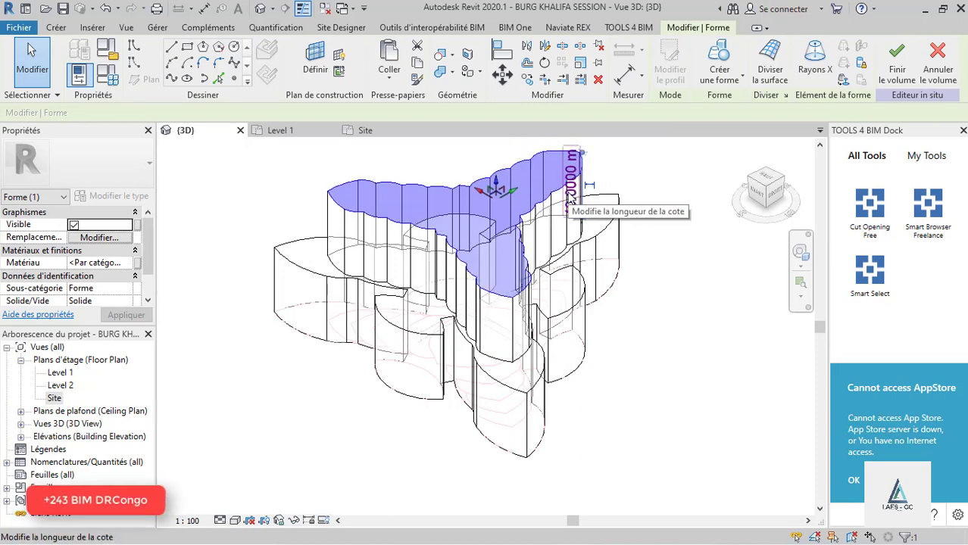
pyautogui.scroll(-2, 493, 453)
pyautogui.keyDown('shift'); pyautogui.moveTo(459, 417); pyautogui.dragTo(364, 344, button='middle'); pyautogui.keyUp('shift')
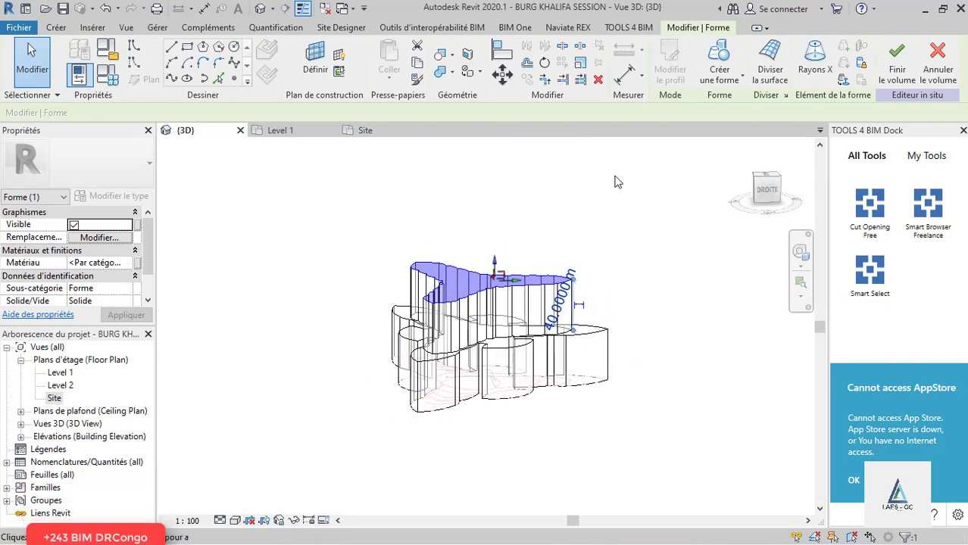
# Define the work plane in the Site plan on the surface of the second-tier form.
pyautogui.click(364, 133)
pyautogui.scroll(-4, 340, 273)
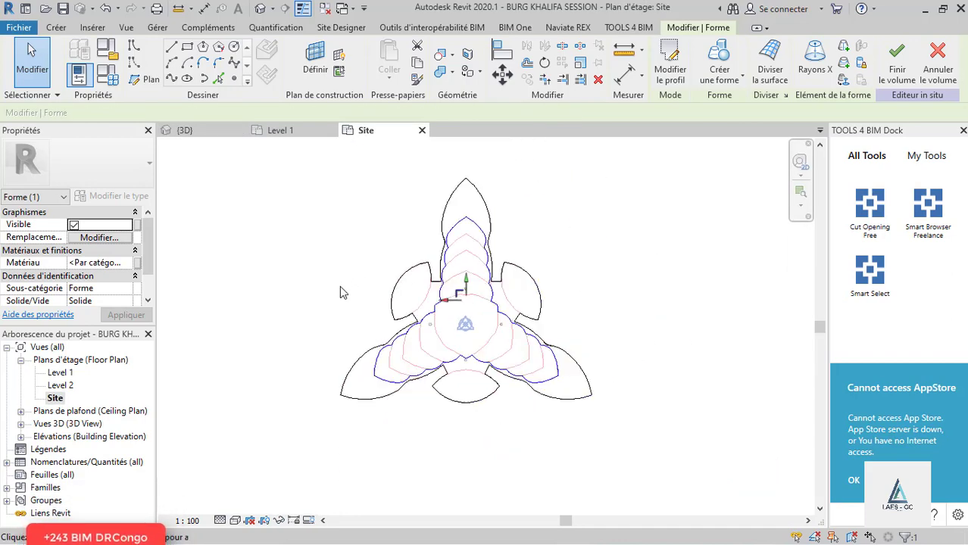
pyautogui.click(315, 59)
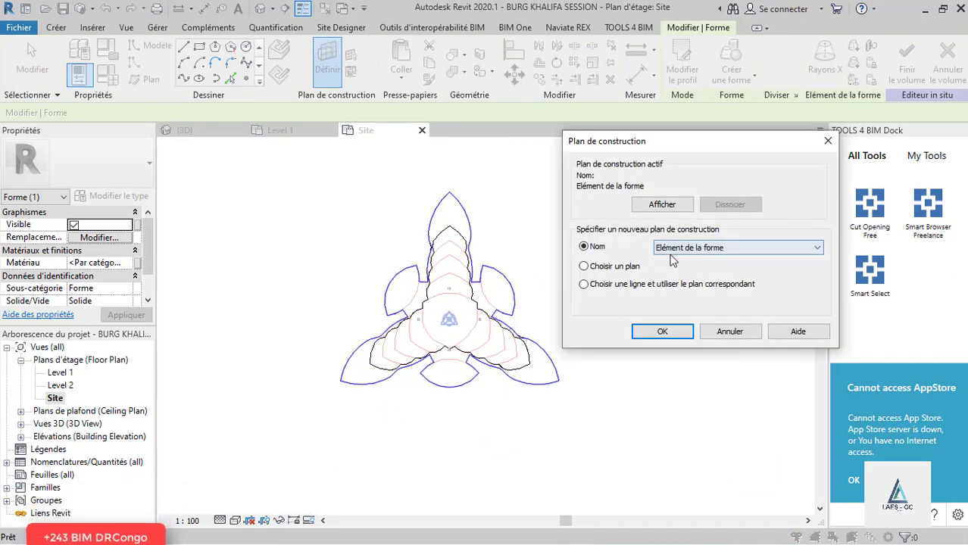
pyautogui.click(663, 331)
pyautogui.scroll(4, 447, 228)
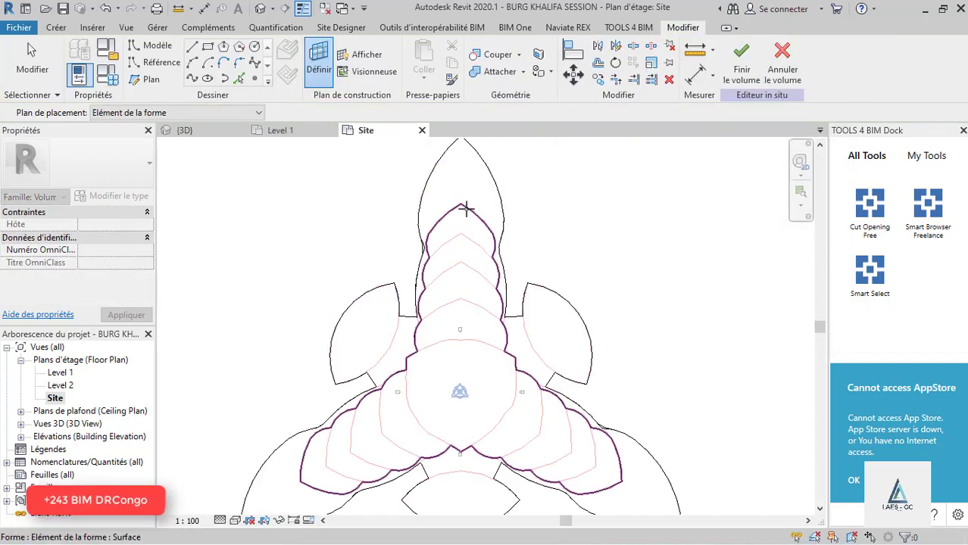
pyautogui.press('Escape')
pyautogui.press('Escape')
pyautogui.scroll(-1, 632, 205)
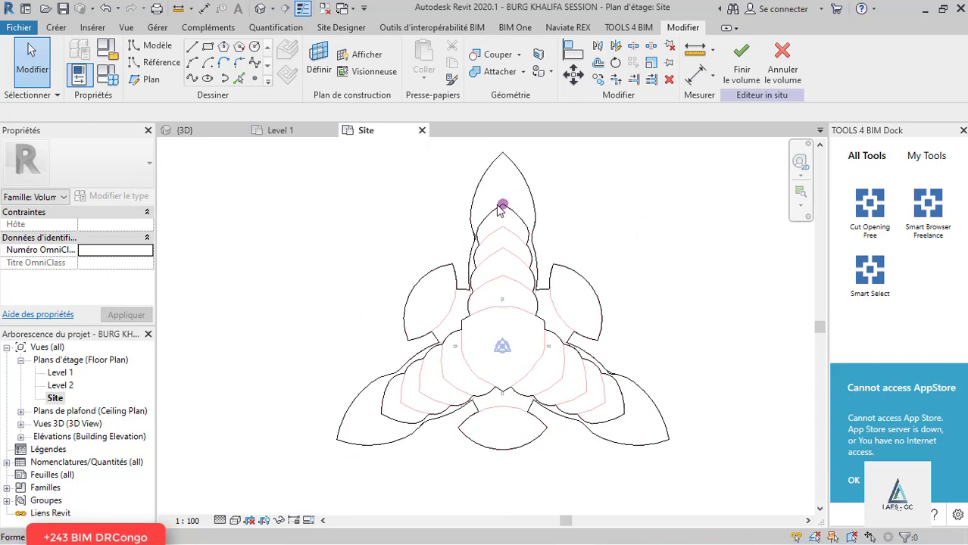
# Start the third-tier outline by picking the imported drawing's lines along the upper wing's left side, from the second tip arc to the core.
pyautogui.scroll(2, 502, 206)
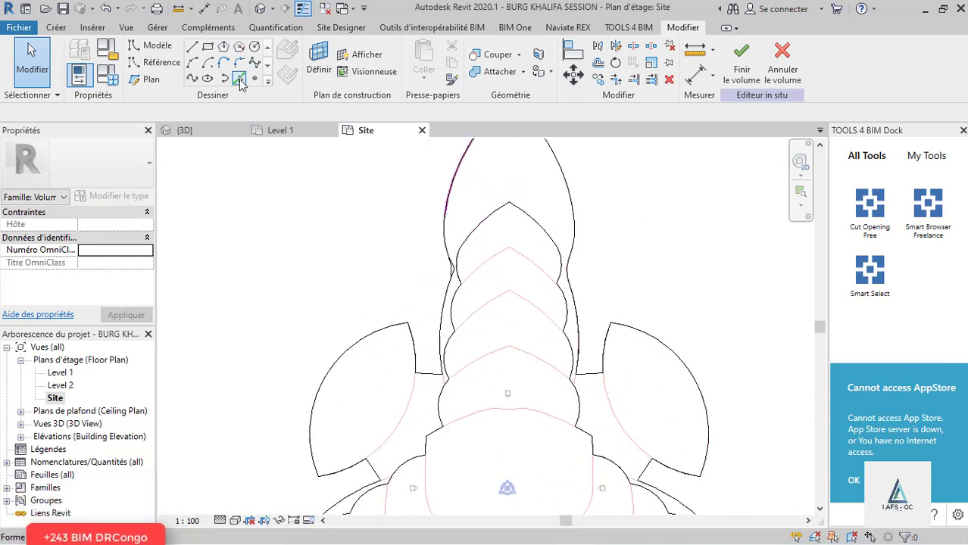
pyautogui.click(240, 80)
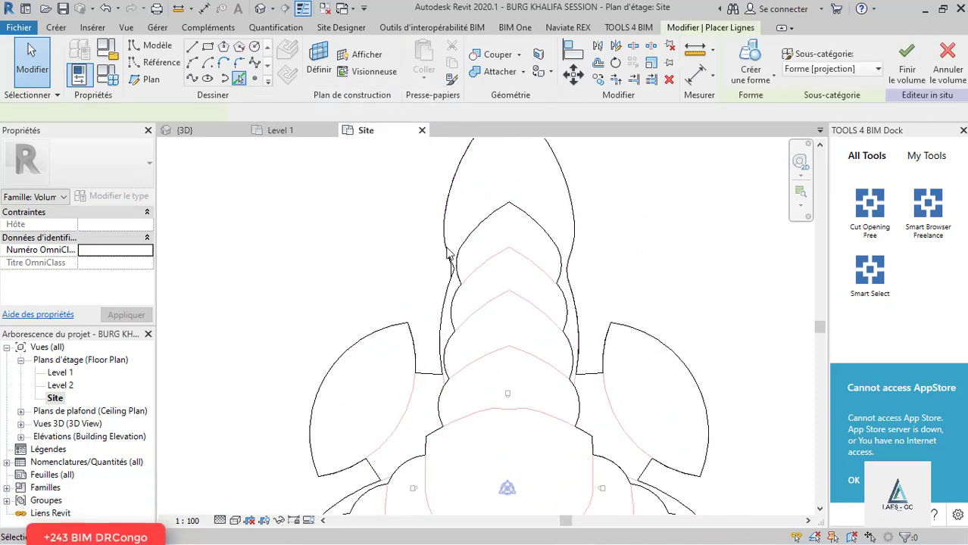
pyautogui.click(498, 264)
pyautogui.scroll(-1, 465, 287)
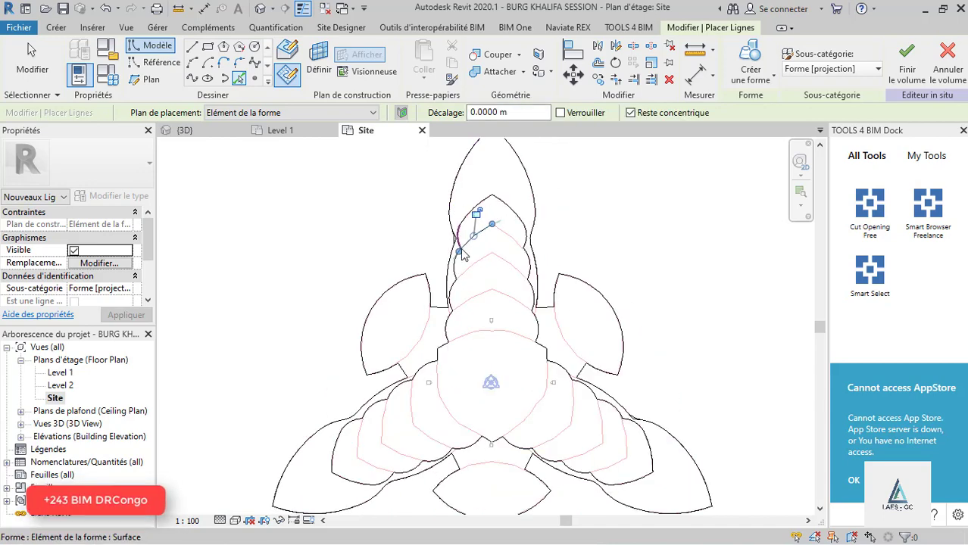
pyautogui.scroll(2, 464, 291)
pyautogui.scroll(-1, 444, 280)
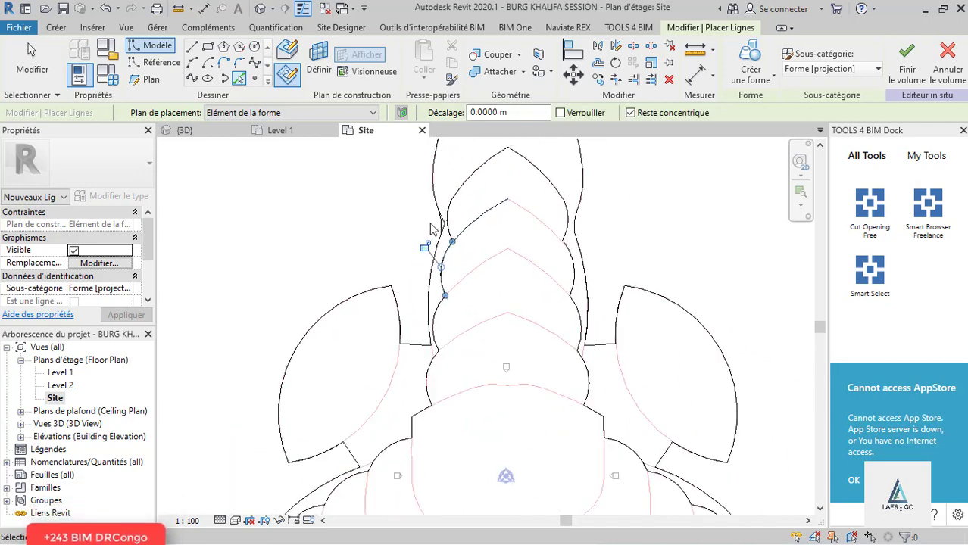
pyautogui.scroll(3, 441, 272)
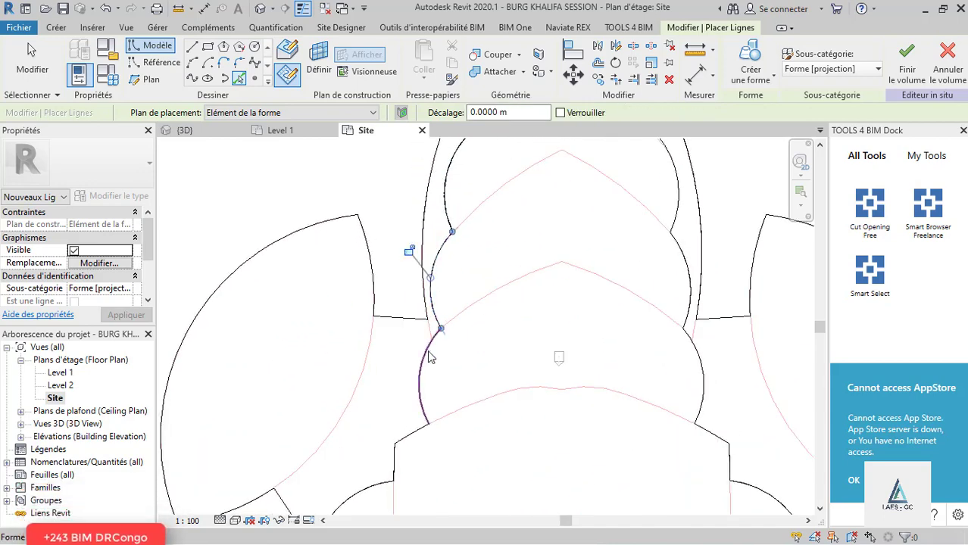
pyautogui.scroll(-2, 424, 318)
pyautogui.scroll(2, 459, 299)
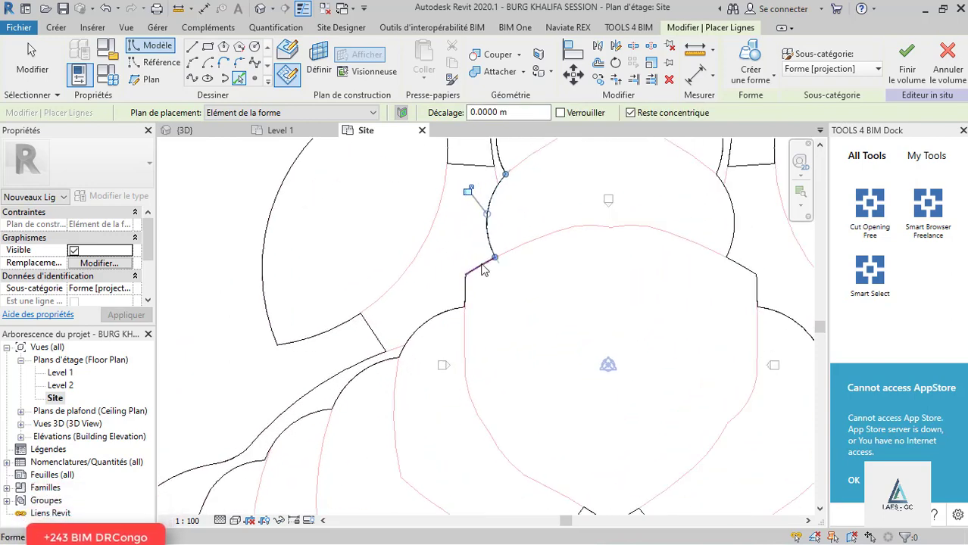
# Trace the core's left shoulder and the scalloped arcs along the upper edge of the lower-left wing with picked lines.
pyautogui.click(465, 302)
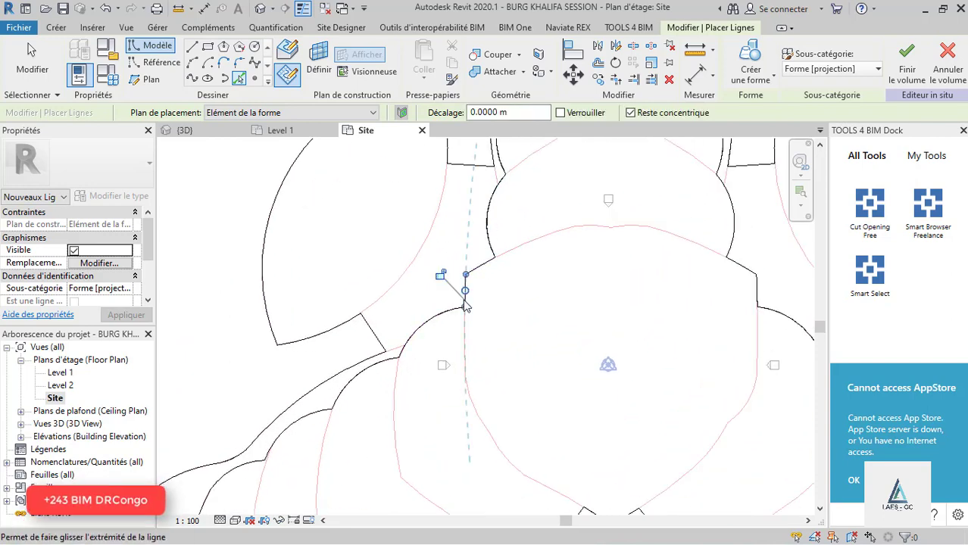
pyautogui.click(441, 322)
pyautogui.scroll(-2, 488, 314)
pyautogui.scroll(2, 423, 360)
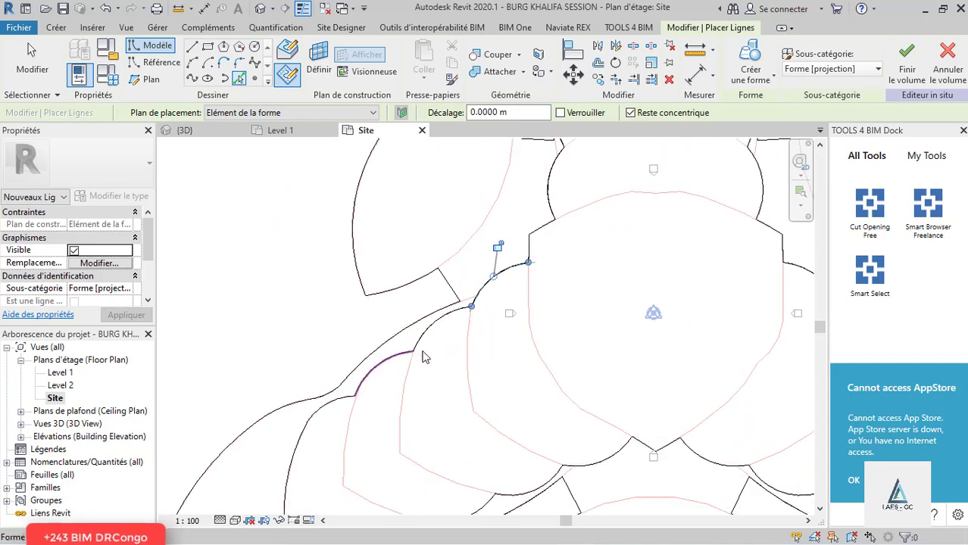
pyautogui.click(447, 319)
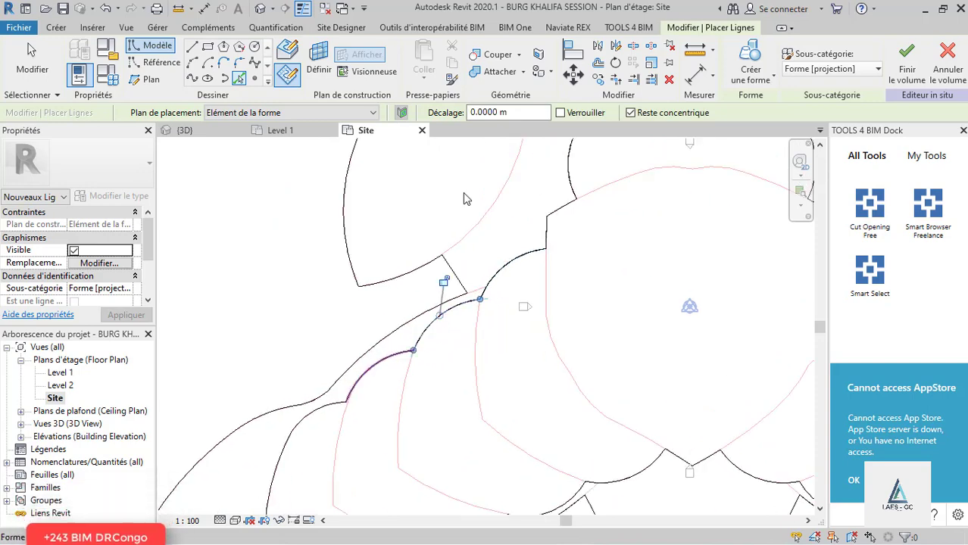
pyautogui.scroll(-2, 394, 273)
pyautogui.scroll(2, 354, 311)
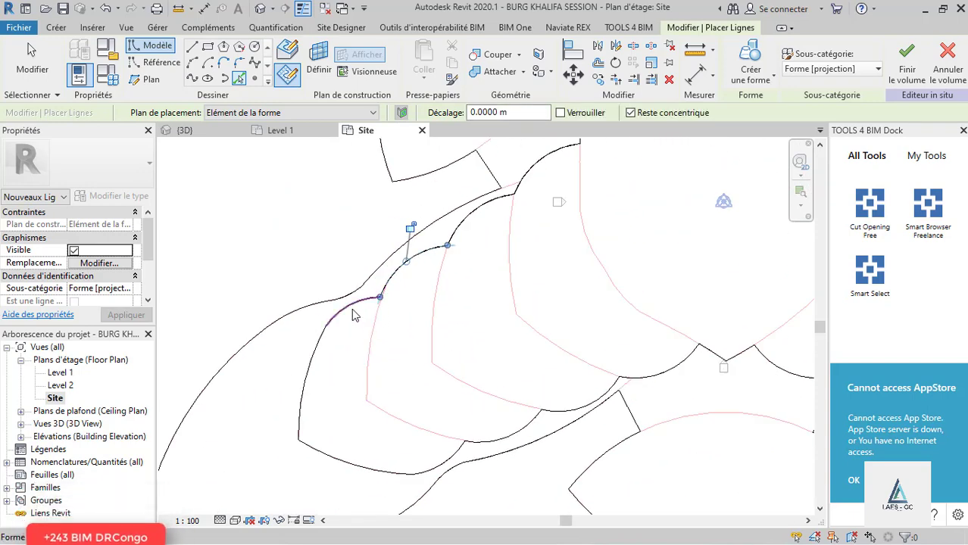
# Trace the lower-left wing's tip and the outer arcs of its underside with picked lines.
pyautogui.click(352, 310)
pyautogui.click(309, 382)
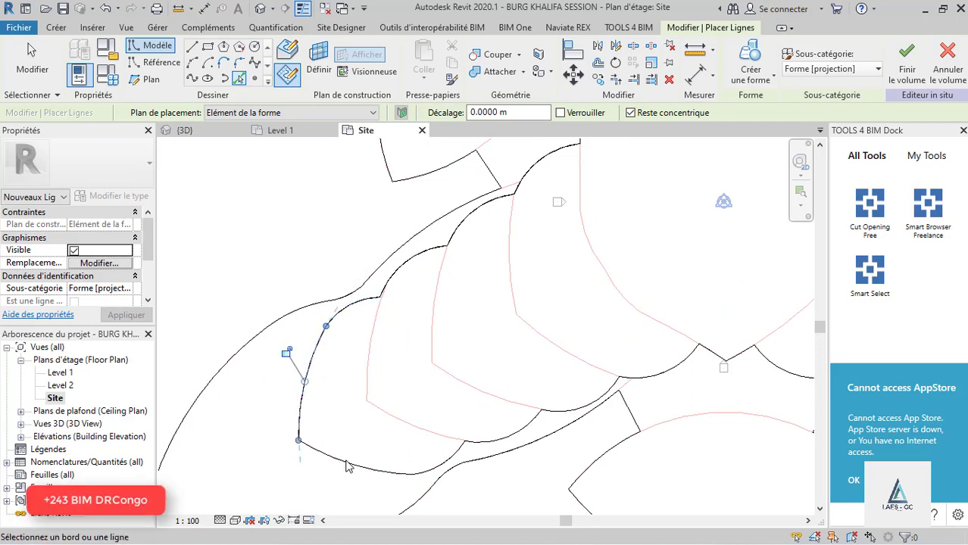
pyautogui.click(345, 460)
pyautogui.scroll(2, 470, 462)
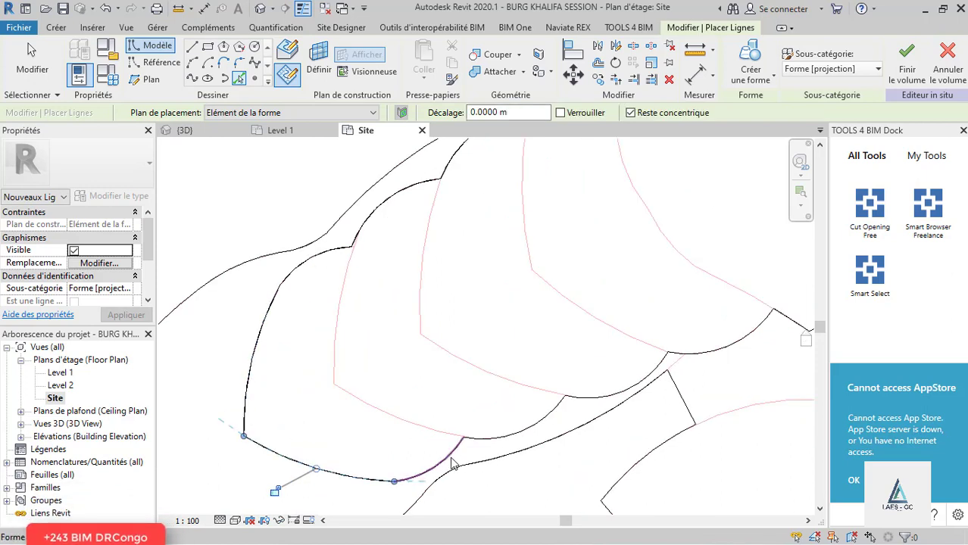
pyautogui.click(447, 462)
pyautogui.click(544, 416)
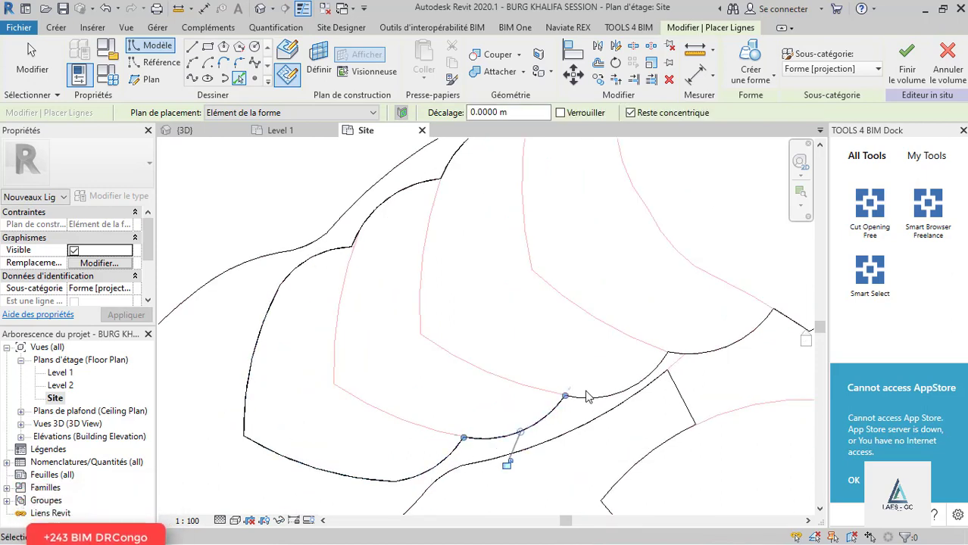
# Trace the remaining underside arc, the V-shaped notch between the two lower wings and the lower-right wing's first arc.
pyautogui.scroll(-3, 581, 396)
pyautogui.scroll(2, 595, 410)
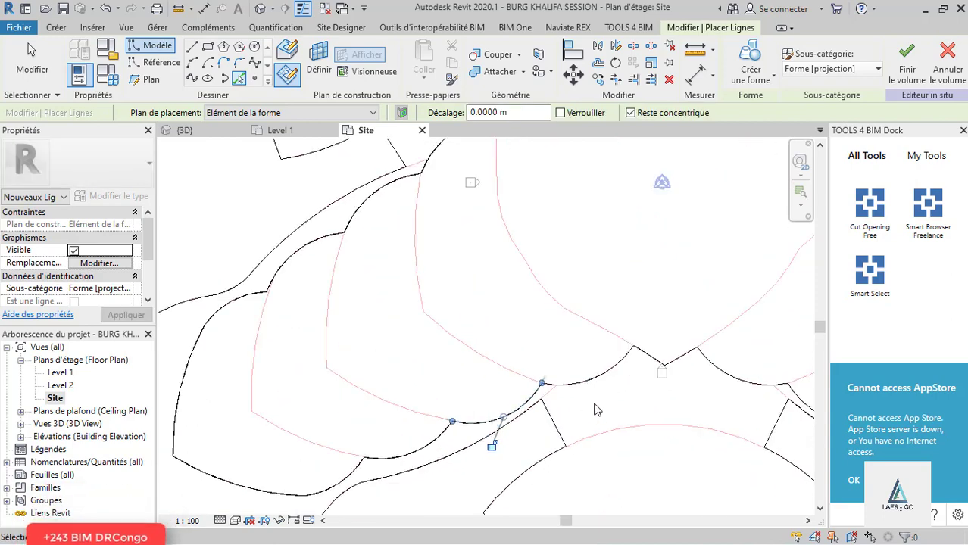
pyautogui.scroll(1, 676, 350)
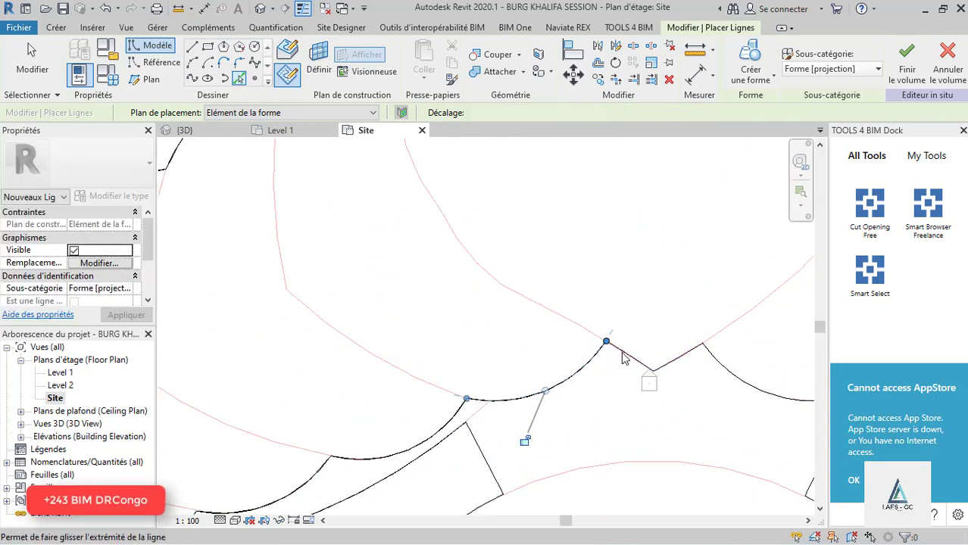
pyautogui.click(683, 362)
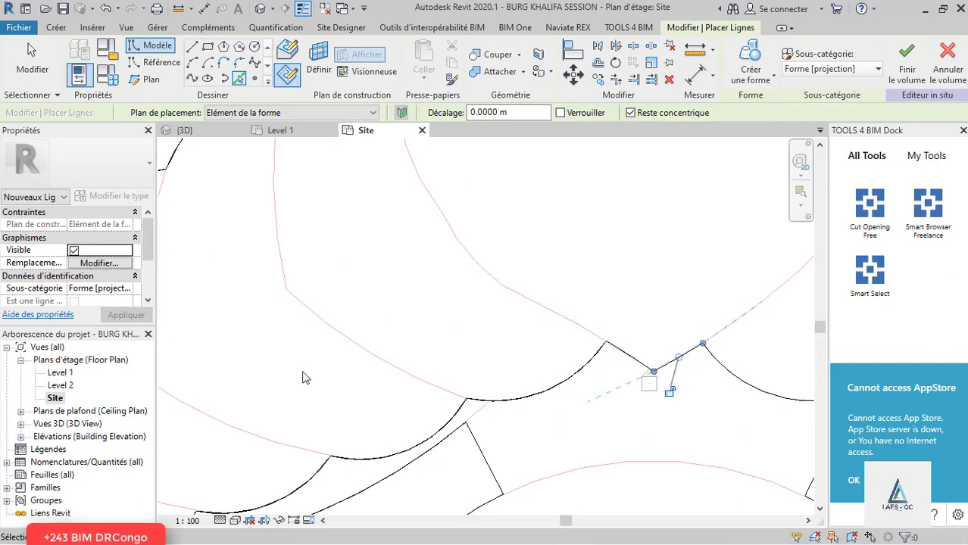
pyautogui.scroll(-2, 453, 316)
pyautogui.click(519, 371)
pyautogui.scroll(2, 622, 407)
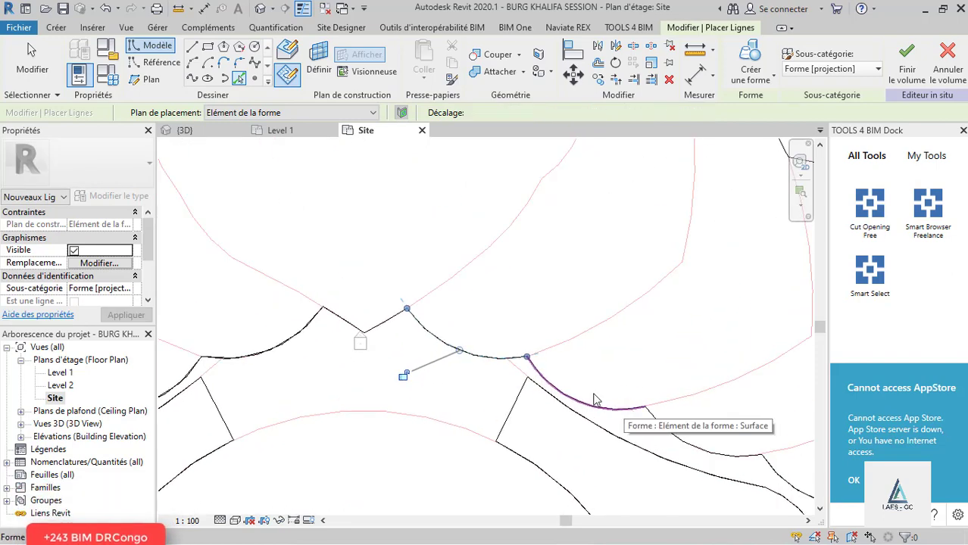
# Continue the outline along the lower-right wing's underside arcs and around its tip.
pyautogui.scroll(-3, 535, 439)
pyautogui.scroll(2, 535, 439)
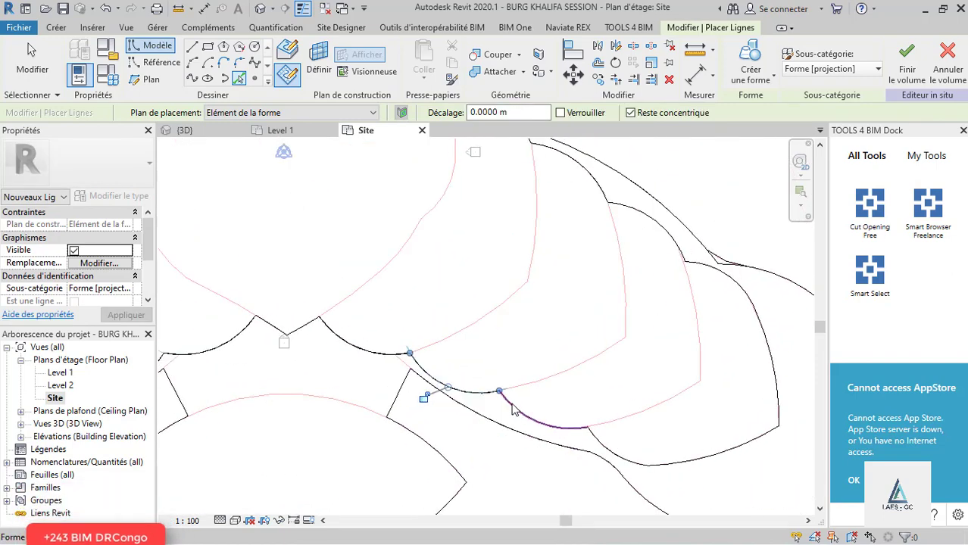
pyautogui.scroll(2, 514, 409)
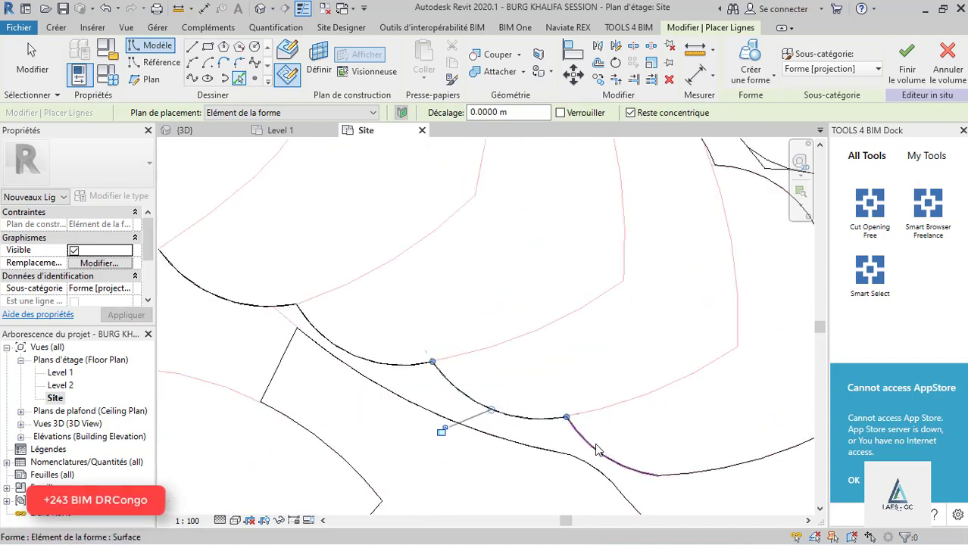
pyautogui.scroll(-3, 476, 426)
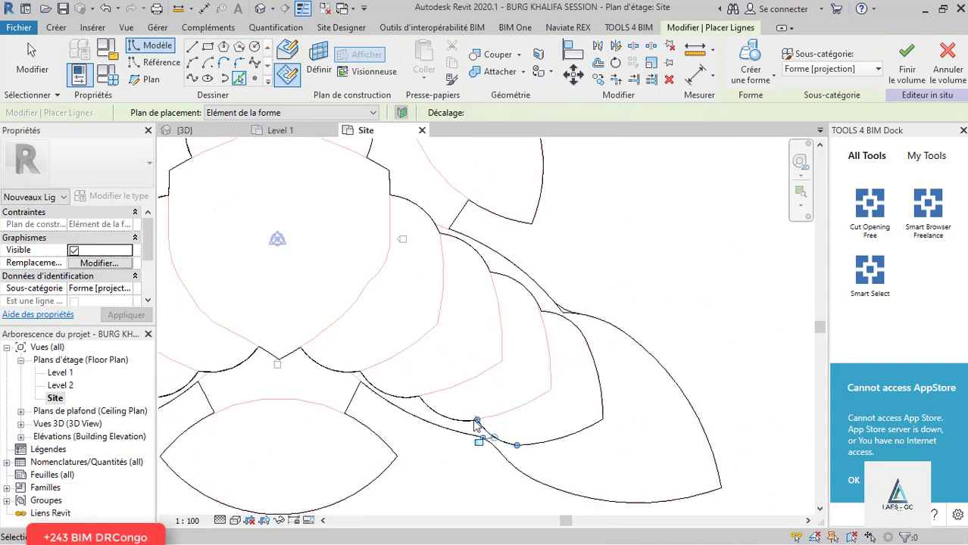
pyautogui.click(542, 448)
pyautogui.scroll(2, 560, 328)
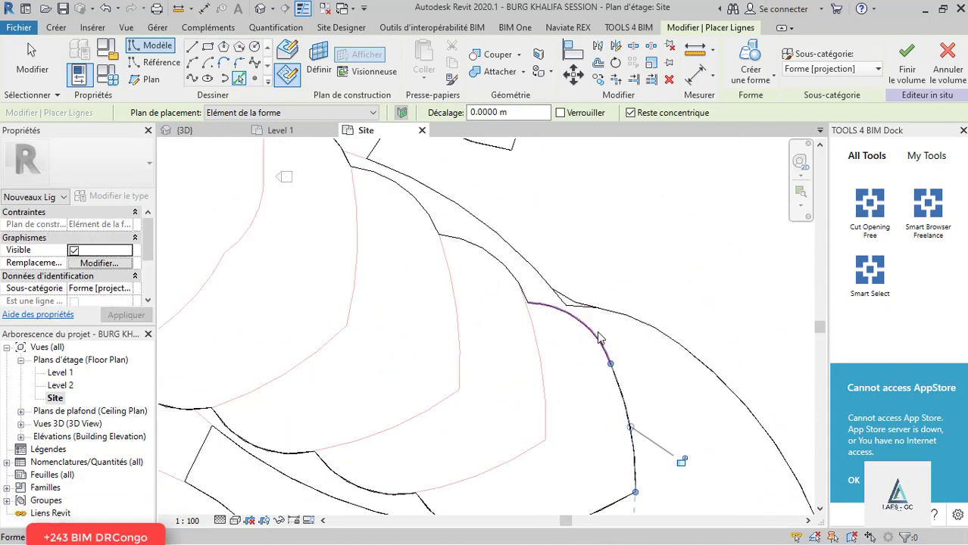
# Trace the scalloped arcs along the lower-right wing's upper edge back to the core.
pyautogui.click(528, 303)
pyautogui.scroll(-3, 595, 345)
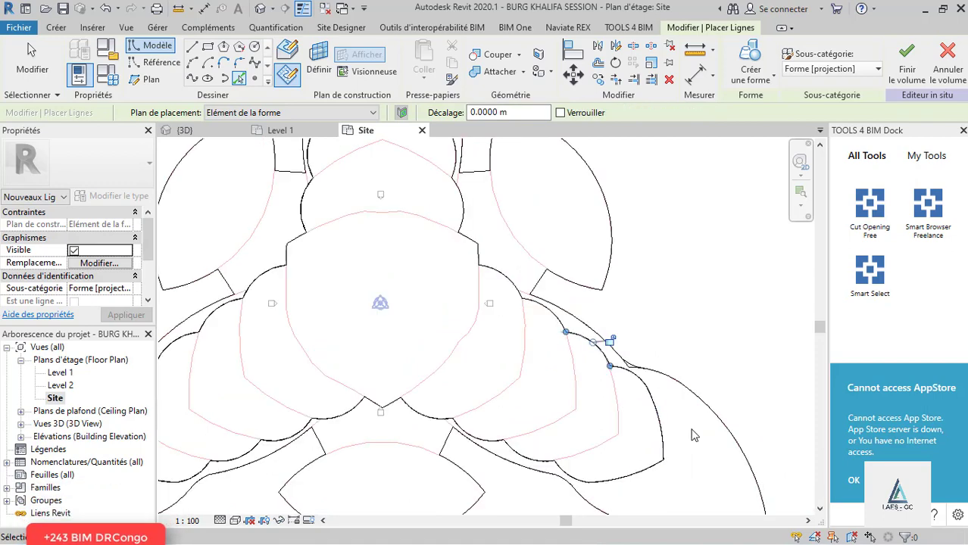
pyautogui.scroll(2, 590, 356)
pyautogui.scroll(2, 582, 346)
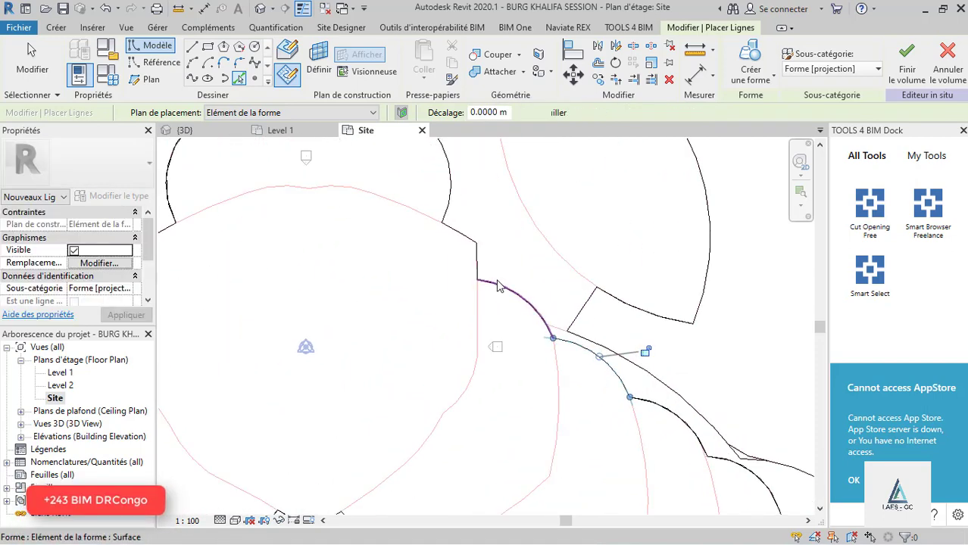
pyautogui.click(490, 294)
pyautogui.scroll(-2, 595, 417)
pyautogui.scroll(-2, 595, 418)
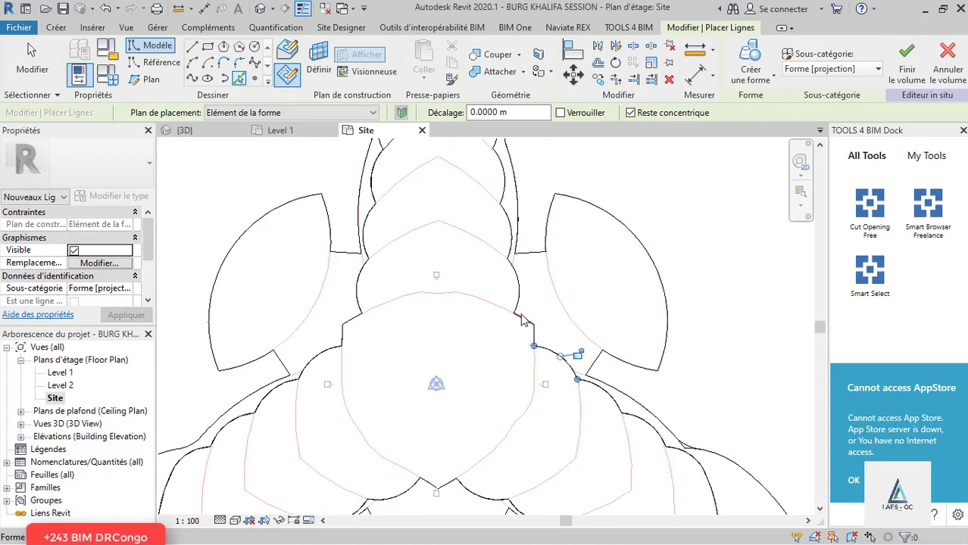
# Trace the core's right shoulder and the arcs up the right side of the upper wing.
pyautogui.scroll(3, 554, 363)
pyautogui.click(532, 333)
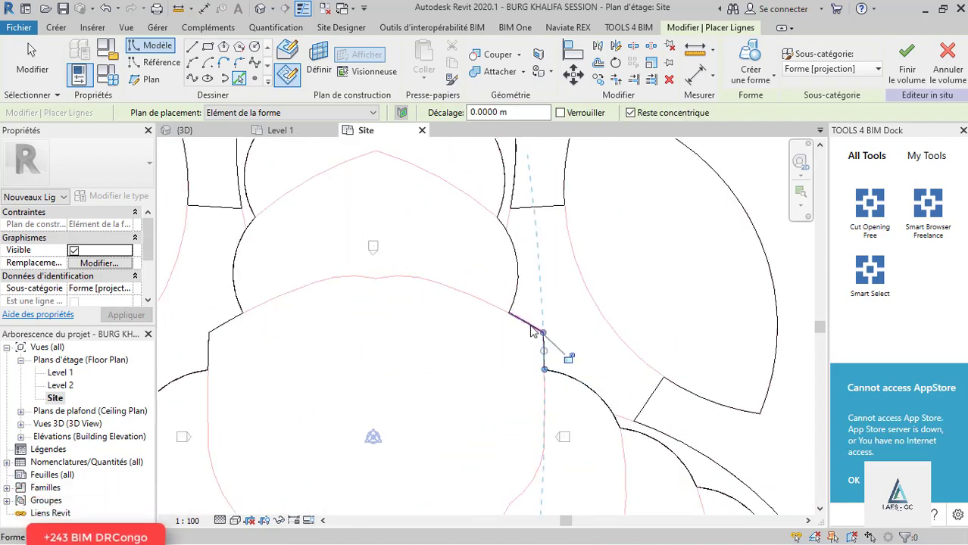
pyautogui.click(509, 312)
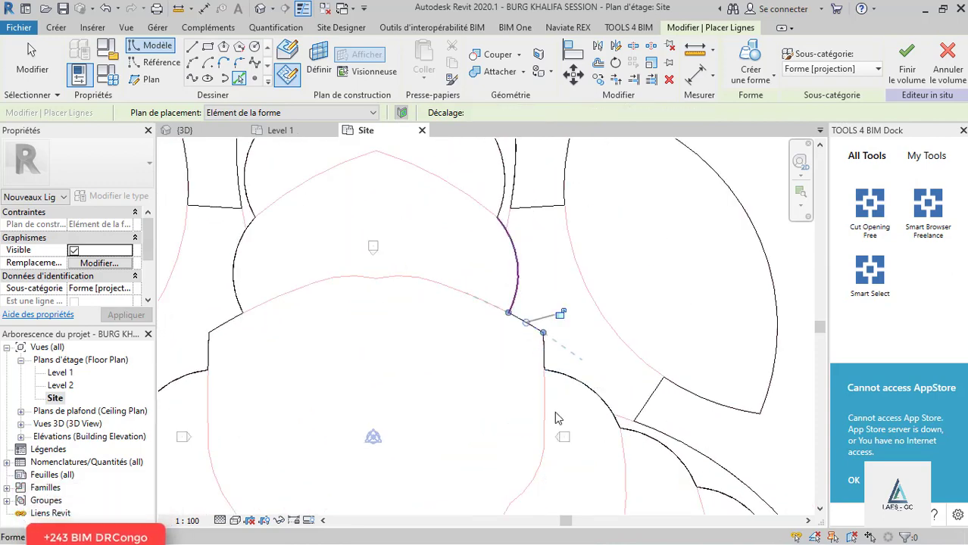
pyautogui.scroll(-2, 555, 418)
pyautogui.scroll(2, 555, 396)
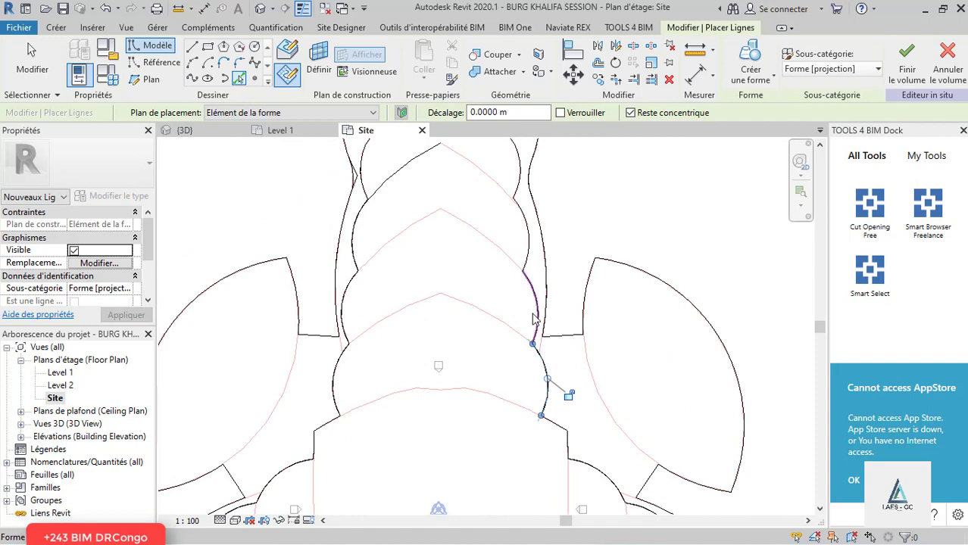
pyautogui.click(524, 273)
pyautogui.scroll(-2, 548, 370)
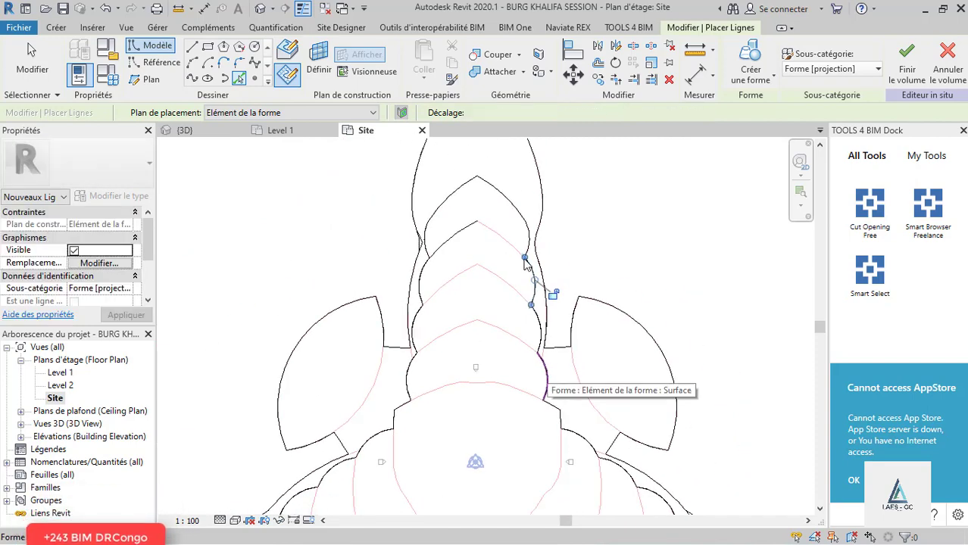
# Pick the right-hand tip arc of the upper wing's second contour to finish the third-tier outline, and end line picking.
pyautogui.scroll(2, 580, 309)
pyautogui.click(460, 214)
pyautogui.scroll(-3, 439, 190)
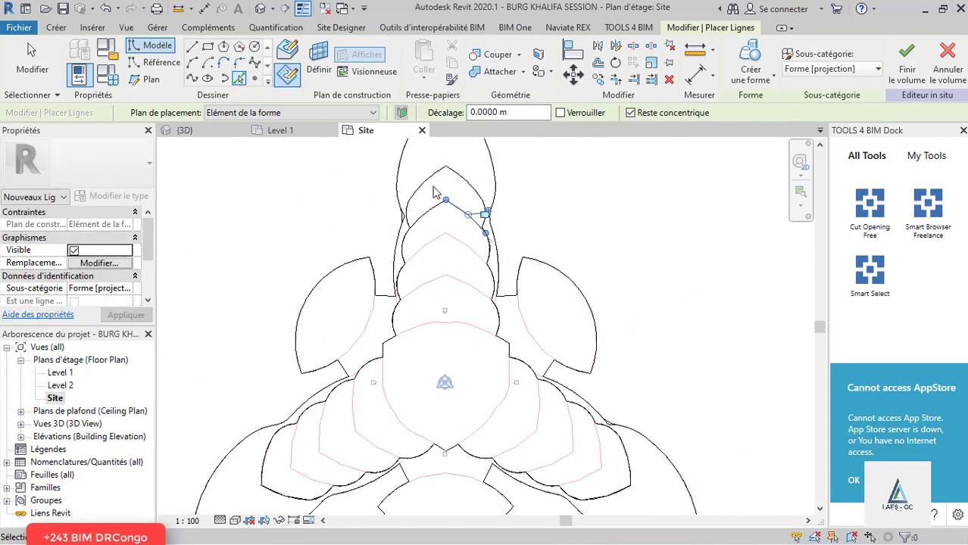
pyautogui.scroll(2, 459, 192)
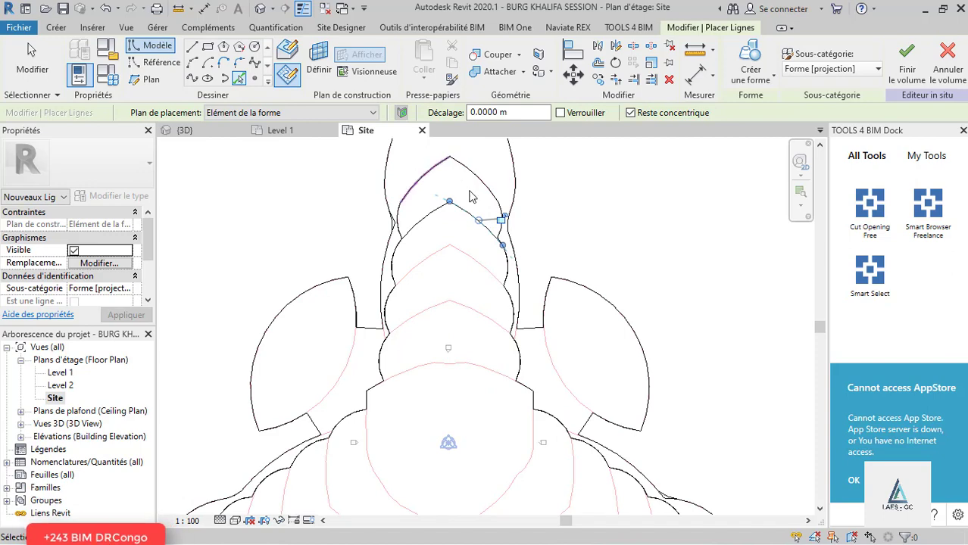
pyautogui.scroll(-2, 403, 168)
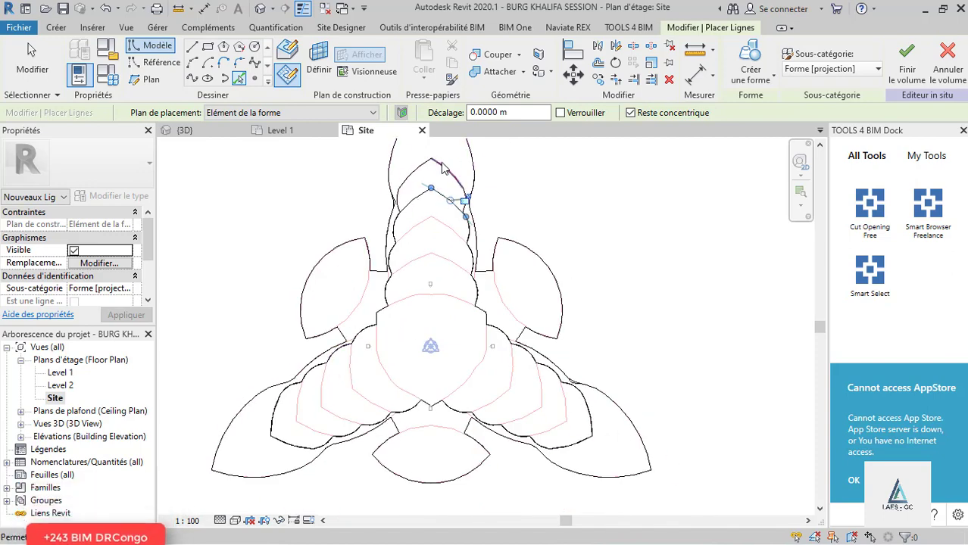
pyautogui.scroll(5, 435, 199)
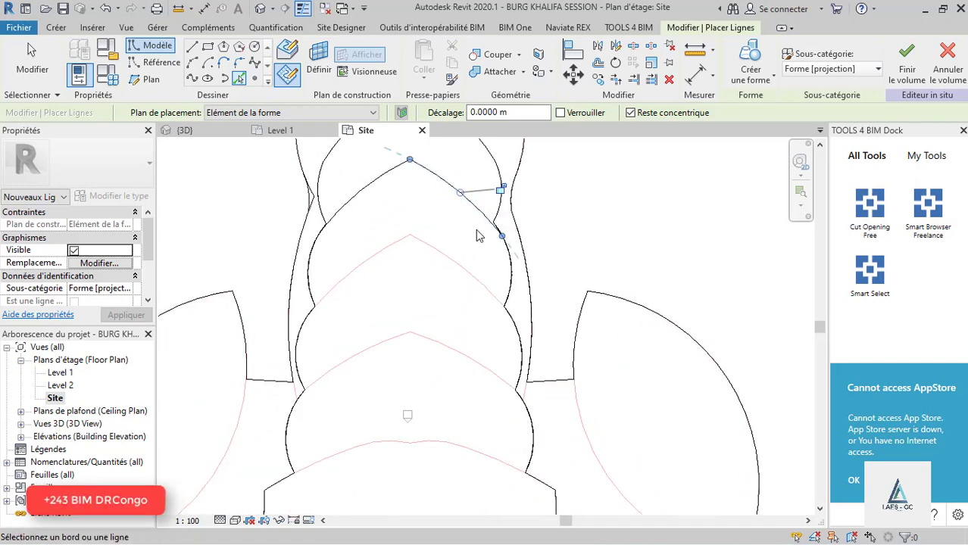
pyautogui.press('Escape')
pyautogui.press('Escape')
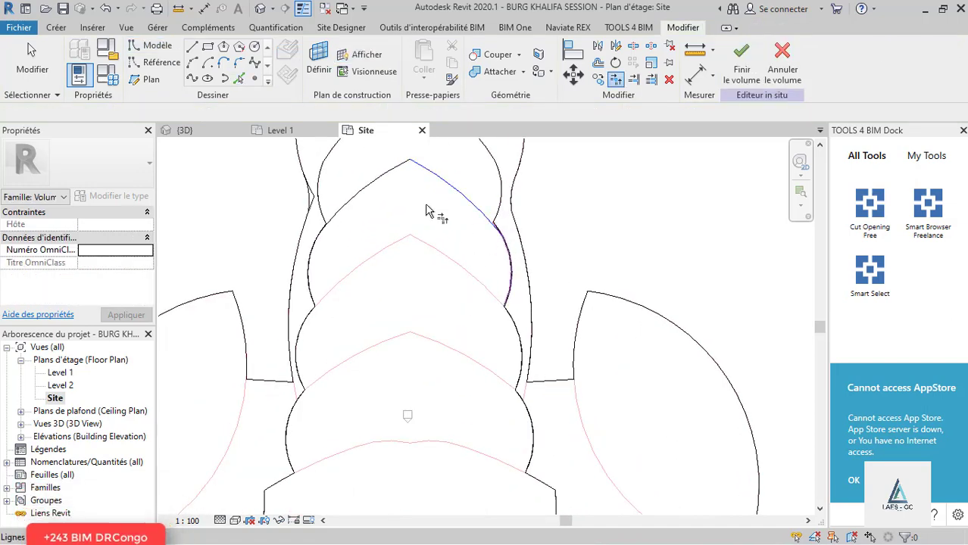
# Join the third-tier outline's segments with Trim/Extend to Corner down the upper wing's right side and onto the core's right shoulder.
pyautogui.scroll(-2, 432, 209)
pyautogui.scroll(3, 462, 303)
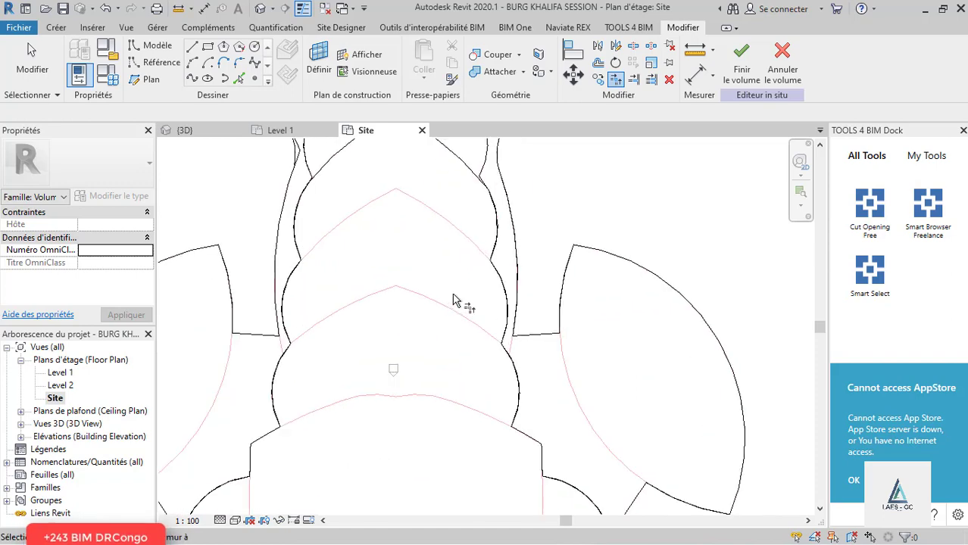
pyautogui.click(507, 249)
pyautogui.scroll(-2, 442, 229)
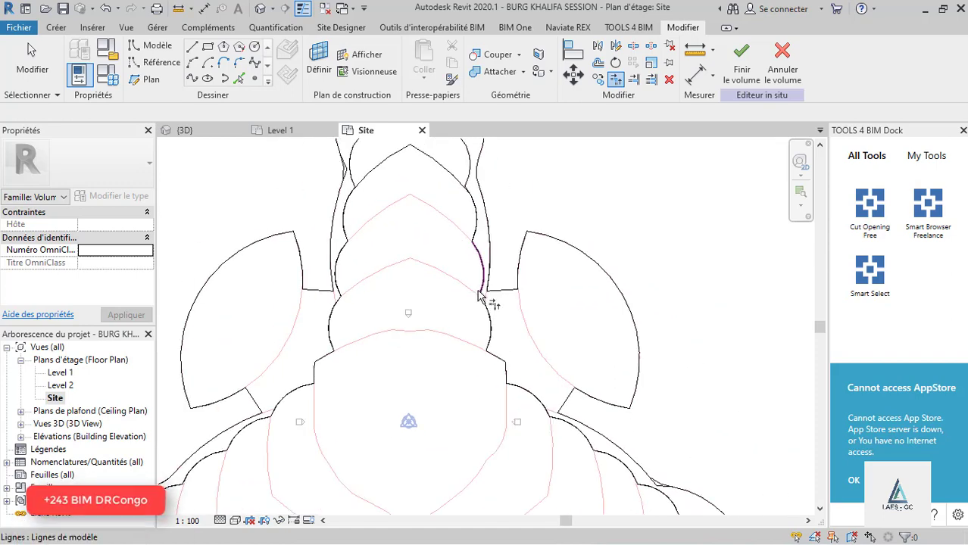
pyautogui.scroll(2, 489, 318)
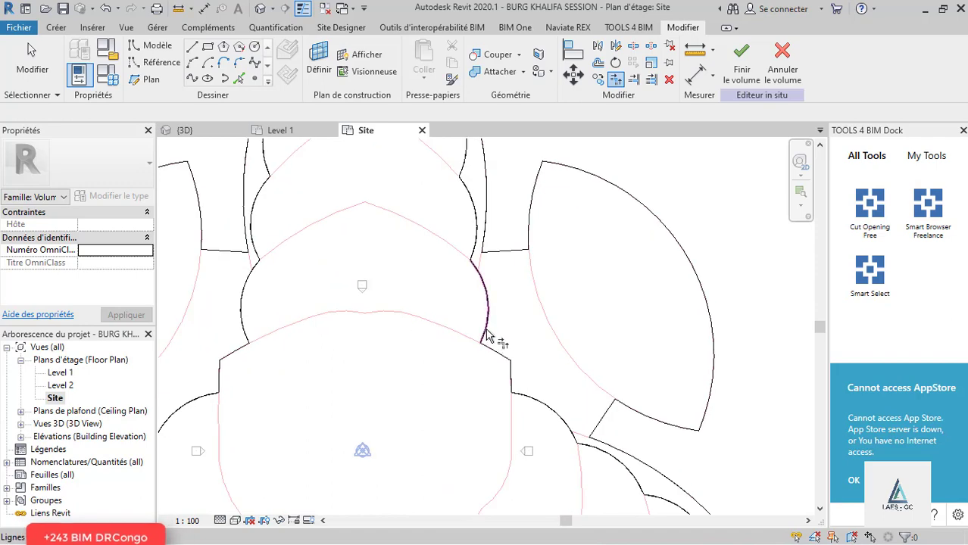
pyautogui.click(494, 352)
pyautogui.scroll(-2, 426, 327)
pyautogui.scroll(2, 472, 347)
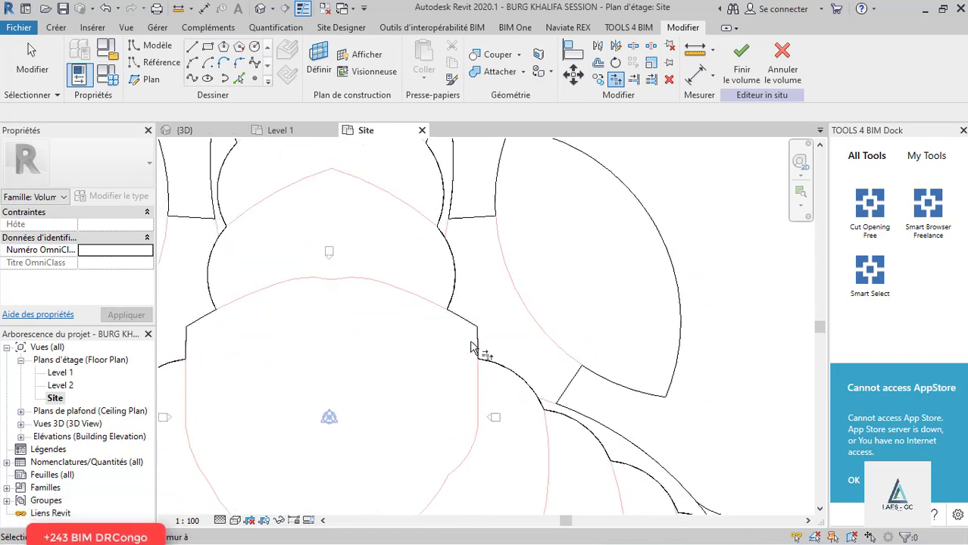
pyautogui.click(479, 348)
pyautogui.scroll(-2, 422, 302)
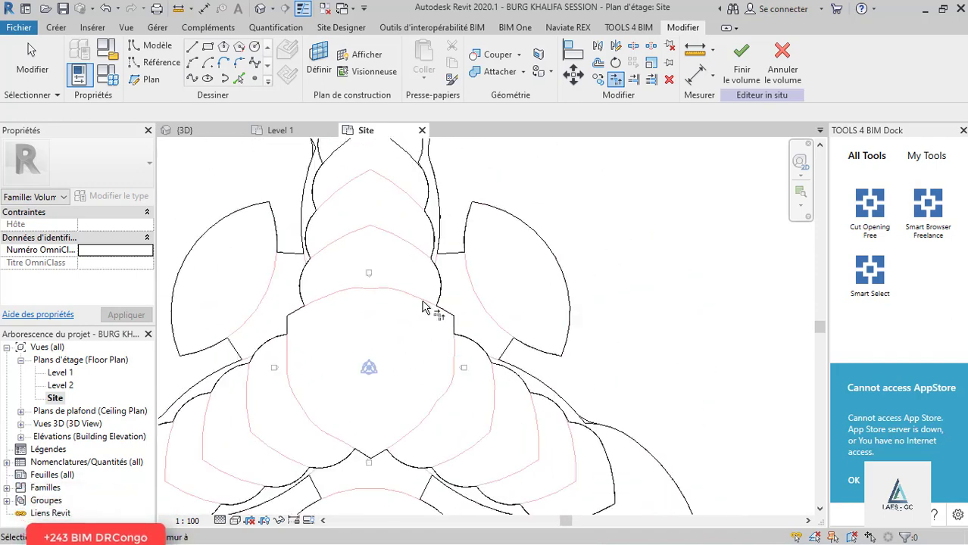
# Trim the corners from the core's right shoulder along the scalloped arcs of the lower-right wing's upper edge.
pyautogui.scroll(2, 453, 345)
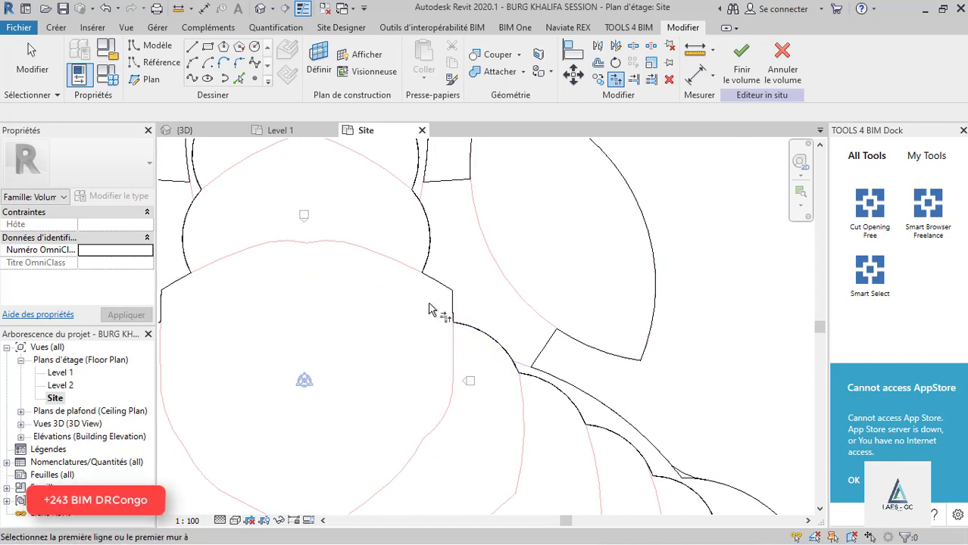
pyautogui.scroll(-2, 436, 314)
pyautogui.scroll(2, 467, 329)
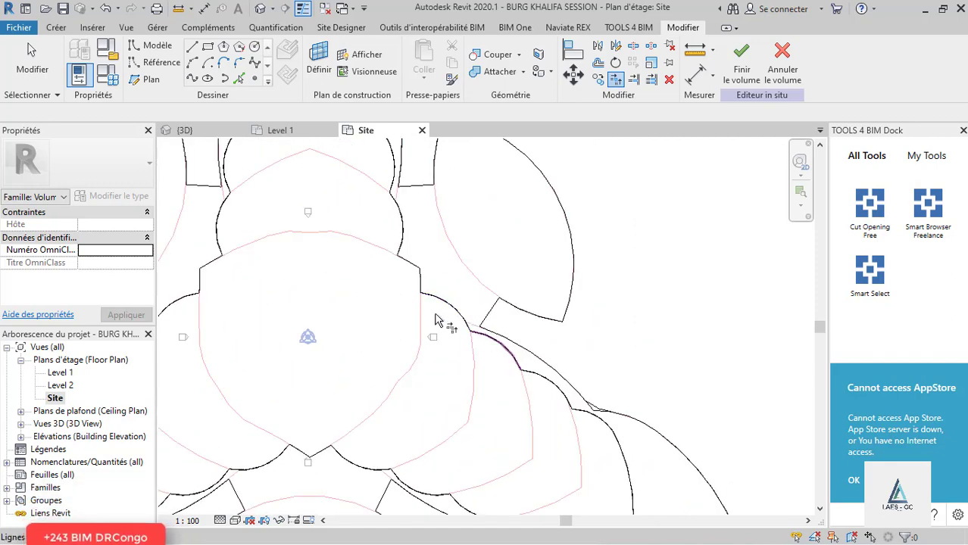
pyautogui.scroll(-2, 436, 318)
pyautogui.scroll(2, 485, 337)
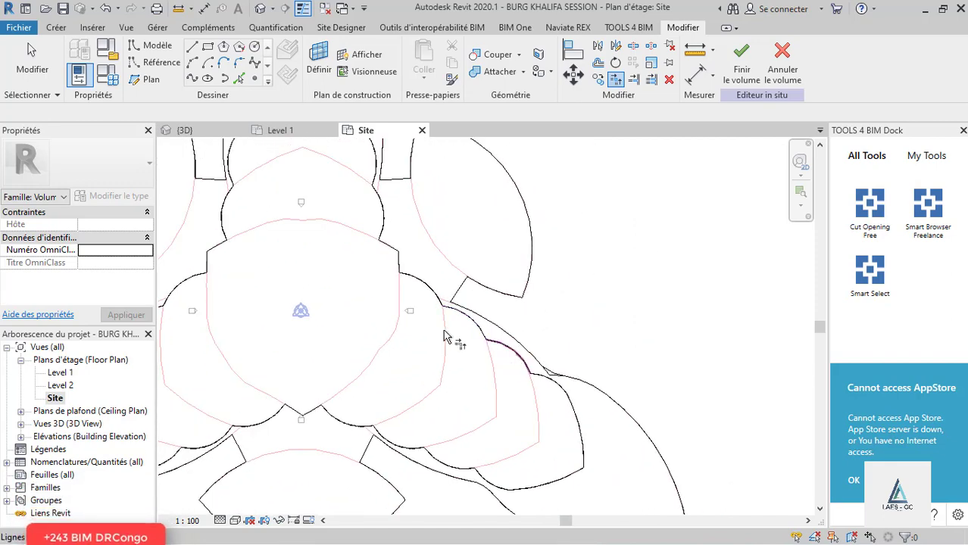
pyautogui.scroll(2, 544, 384)
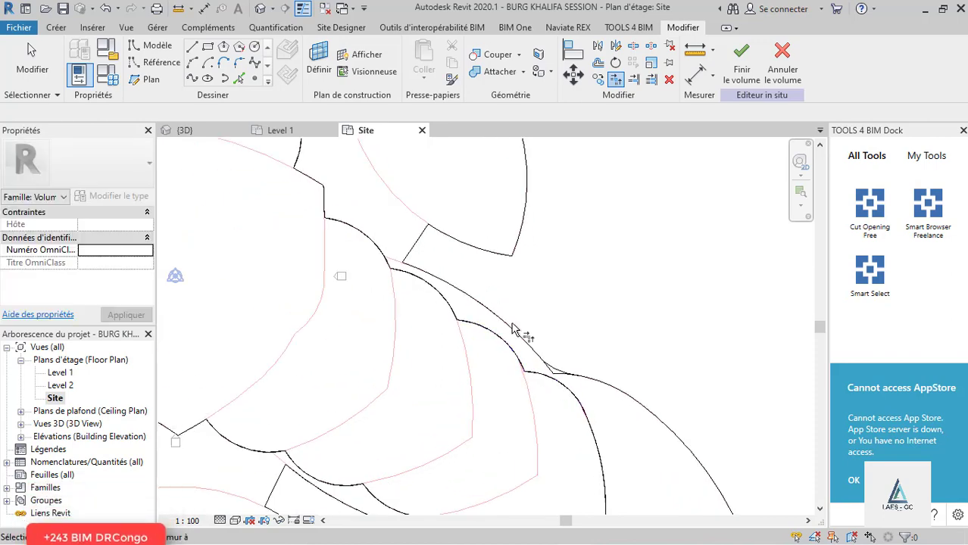
# Trim the corners around the lower-right wing's tip and the outer arcs of its underside.
pyautogui.scroll(-3, 513, 329)
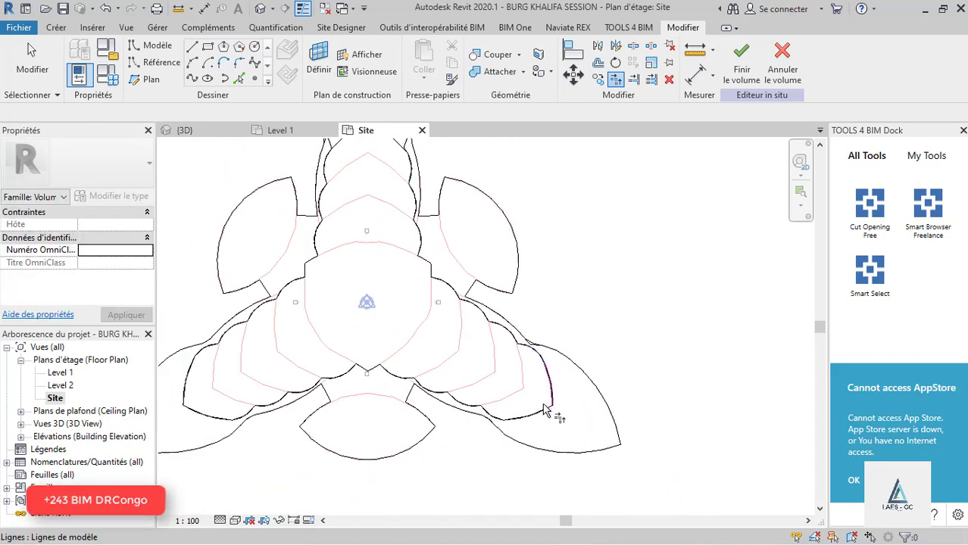
pyautogui.scroll(2, 544, 410)
pyautogui.scroll(2, 481, 429)
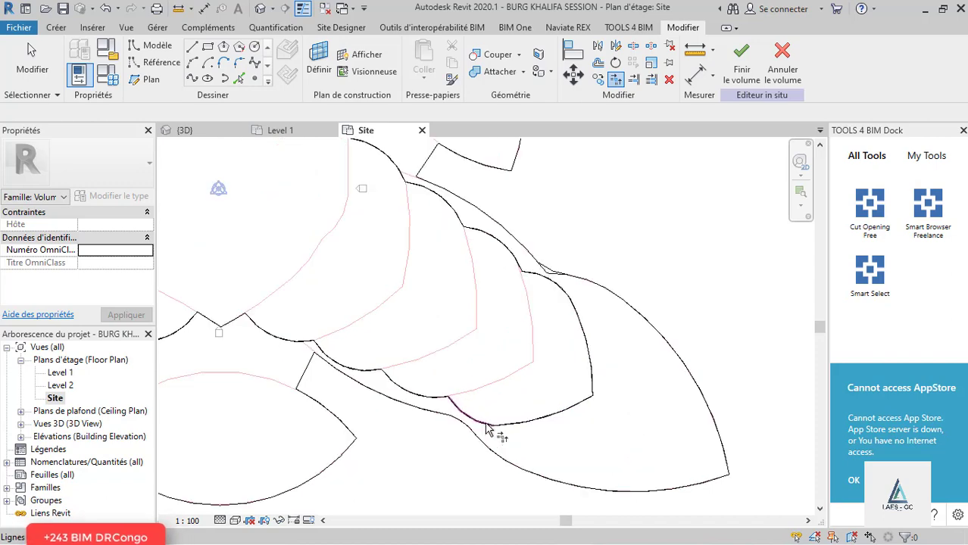
pyautogui.scroll(-1, 443, 418)
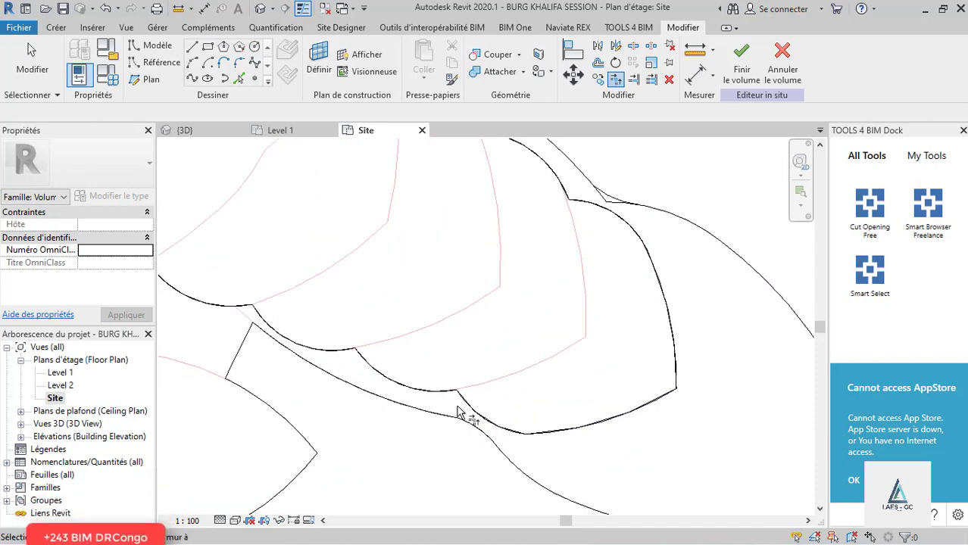
pyautogui.scroll(-1, 494, 411)
pyautogui.scroll(2, 494, 412)
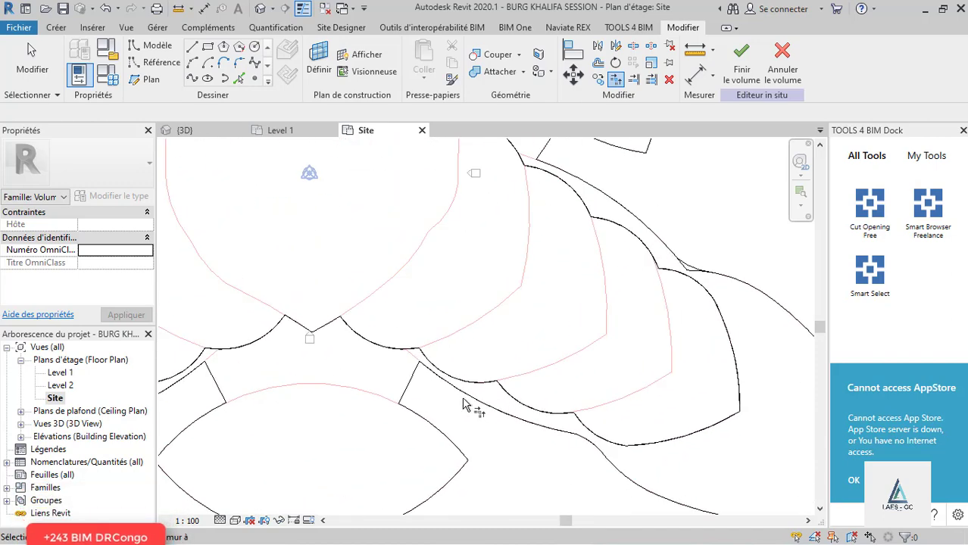
# Trim the corners of the lower-right wing's inner underside arcs and the V-shaped notch below the core.
pyautogui.scroll(-1, 399, 366)
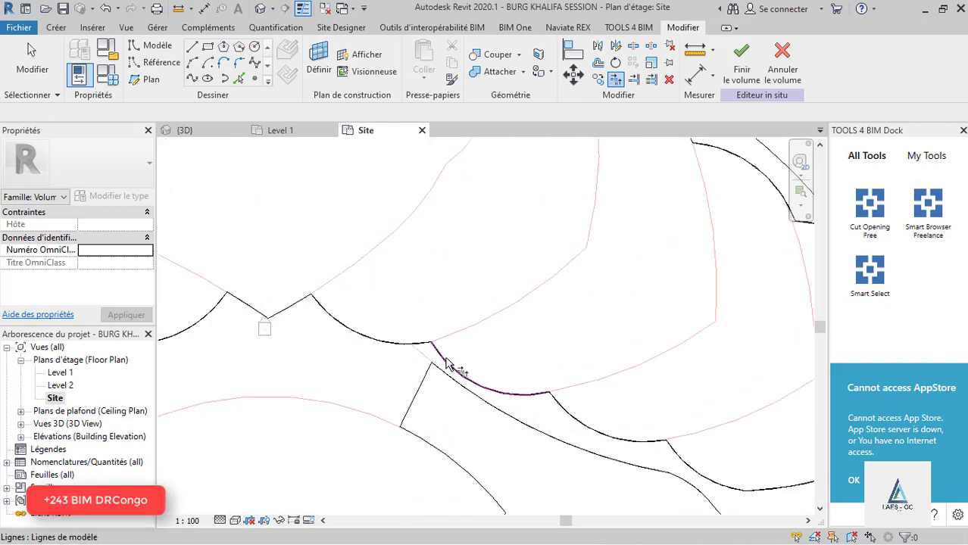
pyautogui.scroll(-1, 444, 363)
pyautogui.scroll(2, 439, 362)
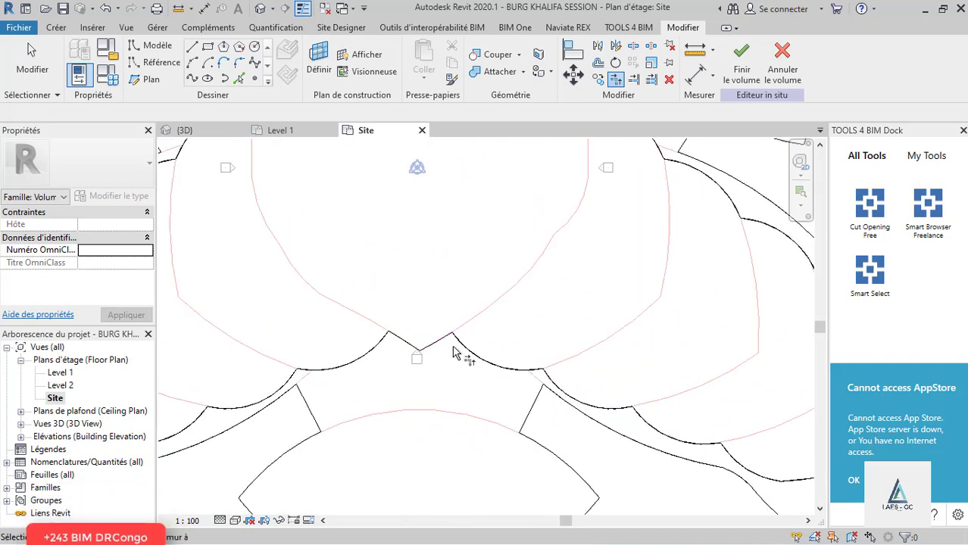
pyautogui.scroll(2, 439, 345)
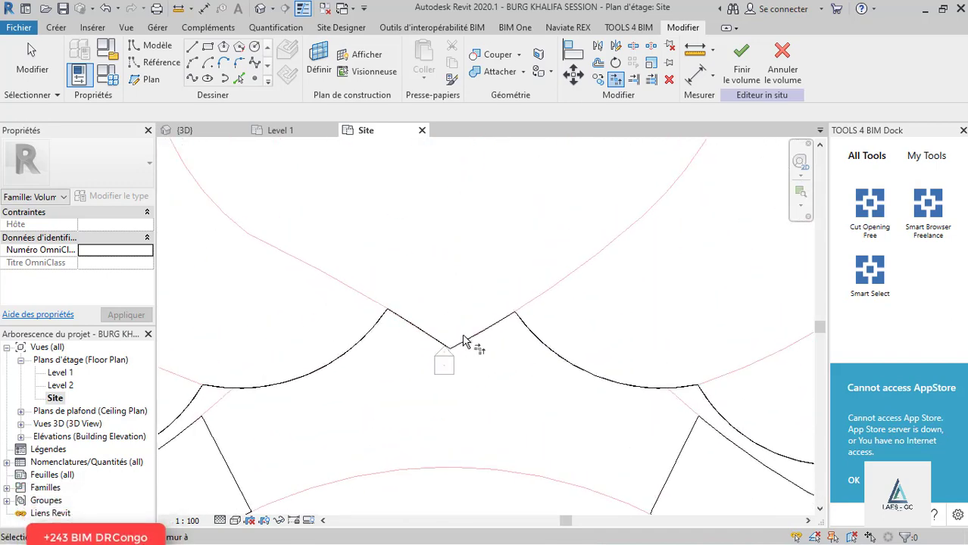
pyautogui.scroll(-2, 506, 353)
pyautogui.scroll(2, 534, 361)
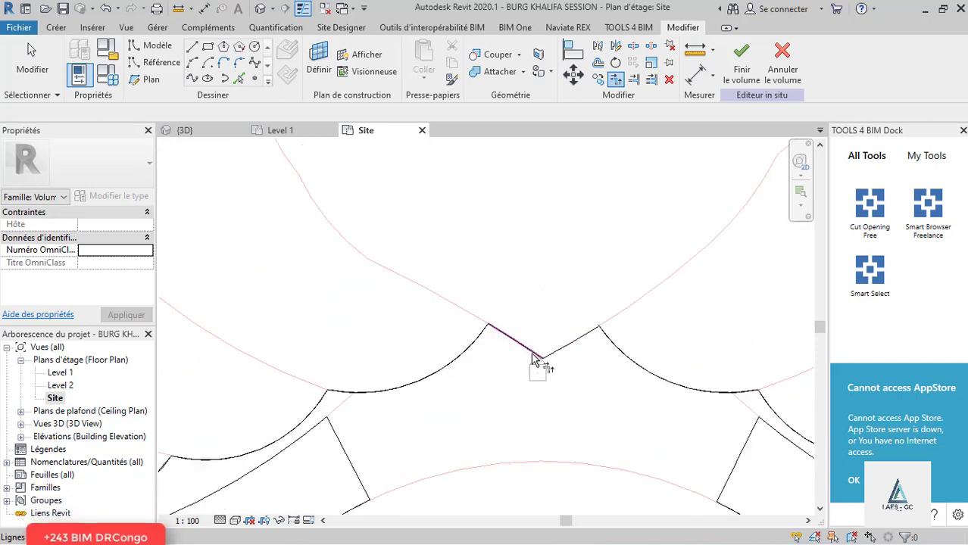
pyautogui.scroll(-2, 439, 370)
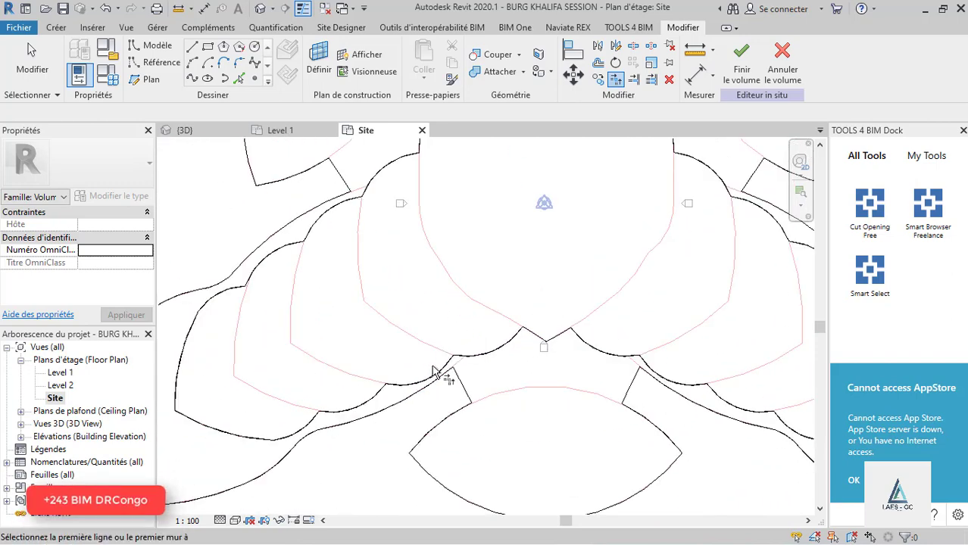
# Trim the corners between the lower-left wing's underside arcs and around its pointed tip.
pyautogui.scroll(2, 485, 359)
pyautogui.scroll(-3, 431, 379)
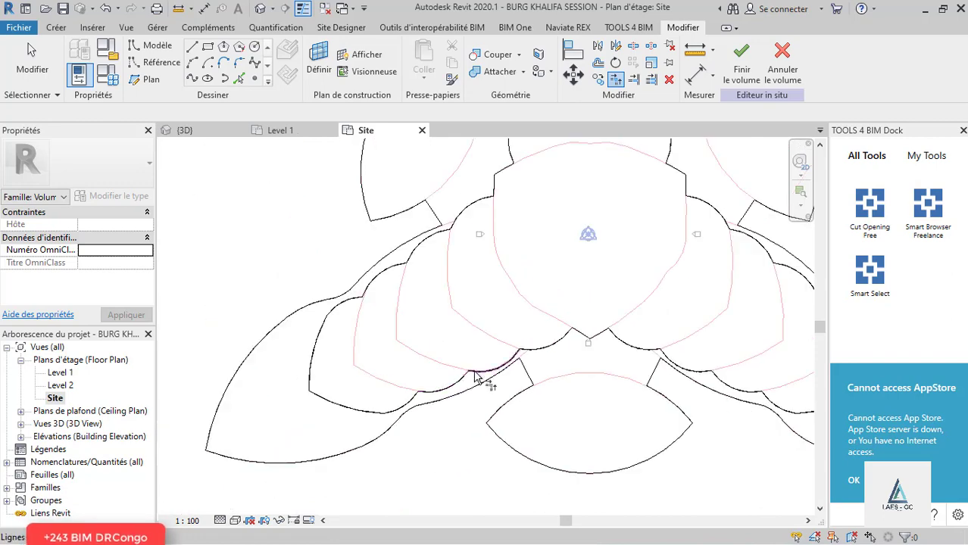
pyautogui.scroll(2, 466, 378)
pyautogui.scroll(1, 408, 421)
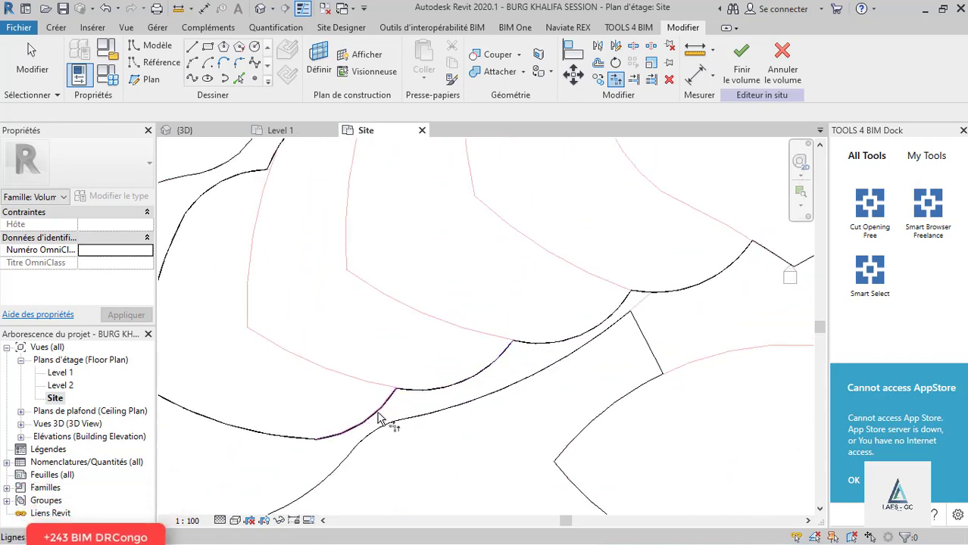
pyautogui.scroll(-5, 483, 400)
pyautogui.scroll(4, 422, 413)
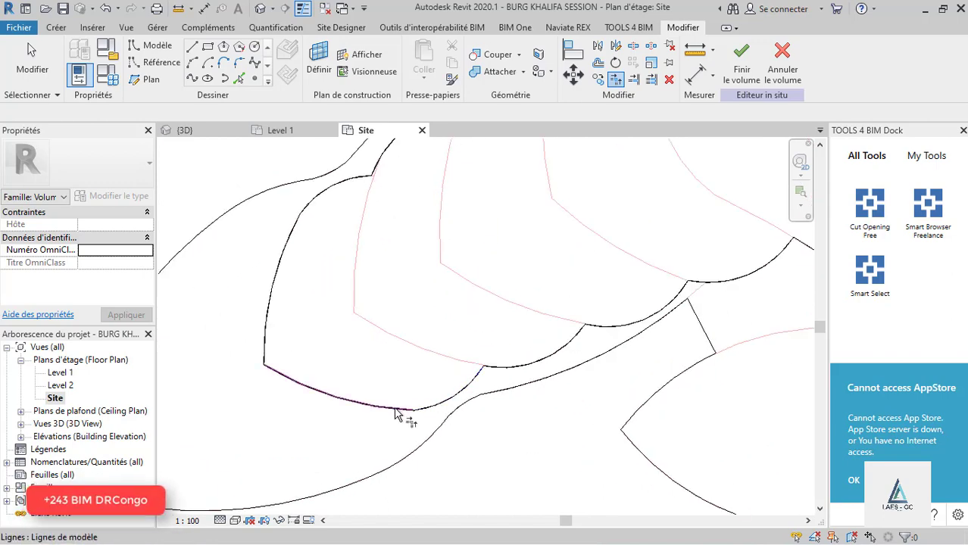
pyautogui.scroll(-5, 394, 412)
pyautogui.scroll(3, 333, 409)
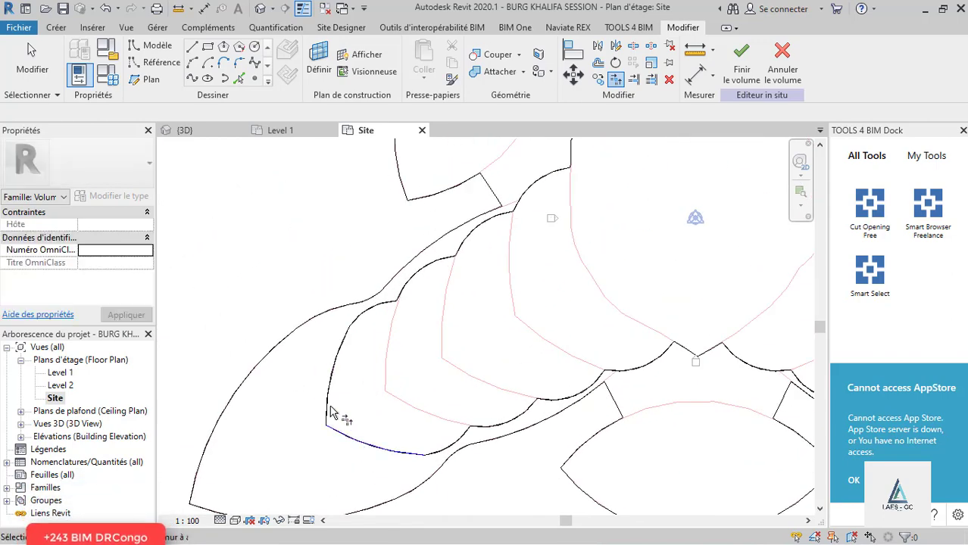
# Trim the corners between the scalloped arcs along the lower-left wing's upper edge, working back to the core.
pyautogui.scroll(-5, 334, 413)
pyautogui.scroll(3, 333, 416)
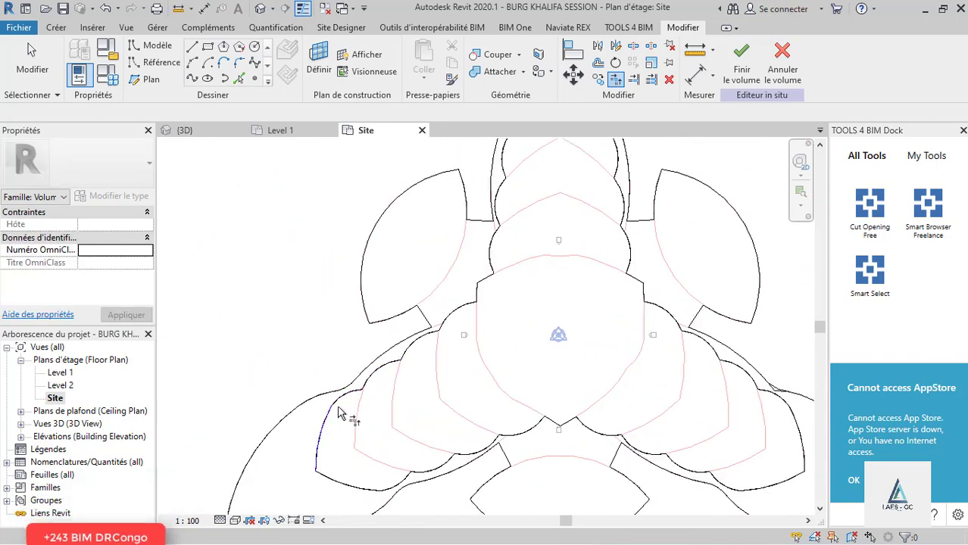
pyautogui.scroll(4, 348, 400)
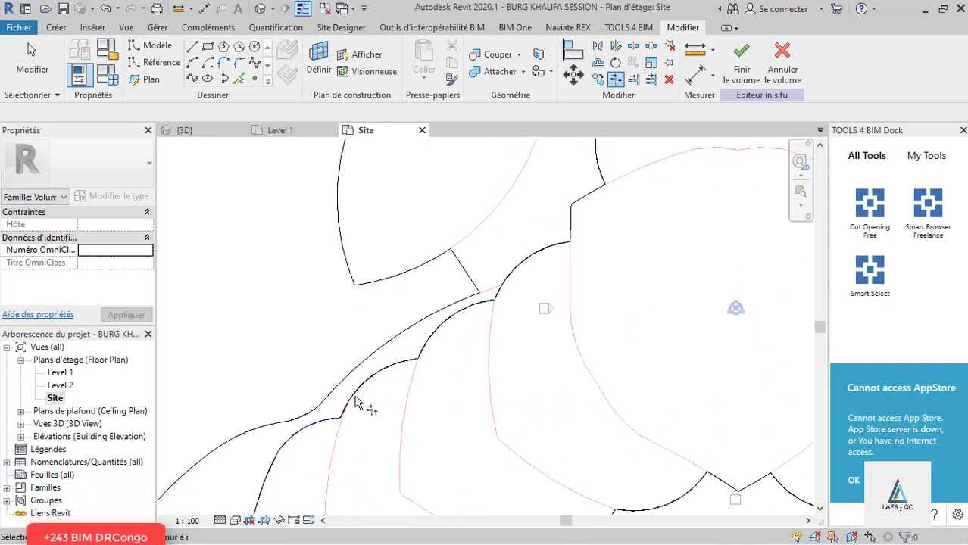
pyautogui.scroll(-2, 395, 374)
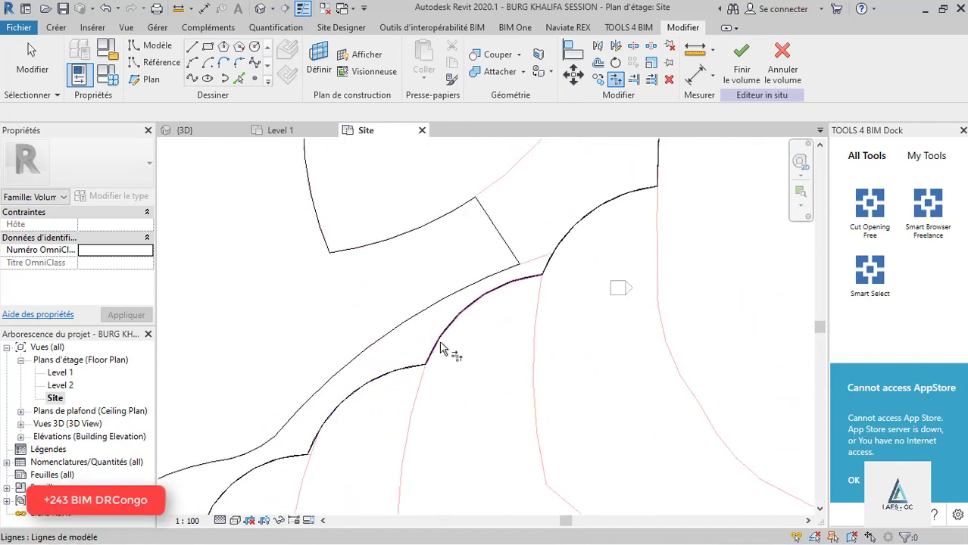
pyautogui.scroll(-3, 404, 401)
pyautogui.scroll(2, 443, 357)
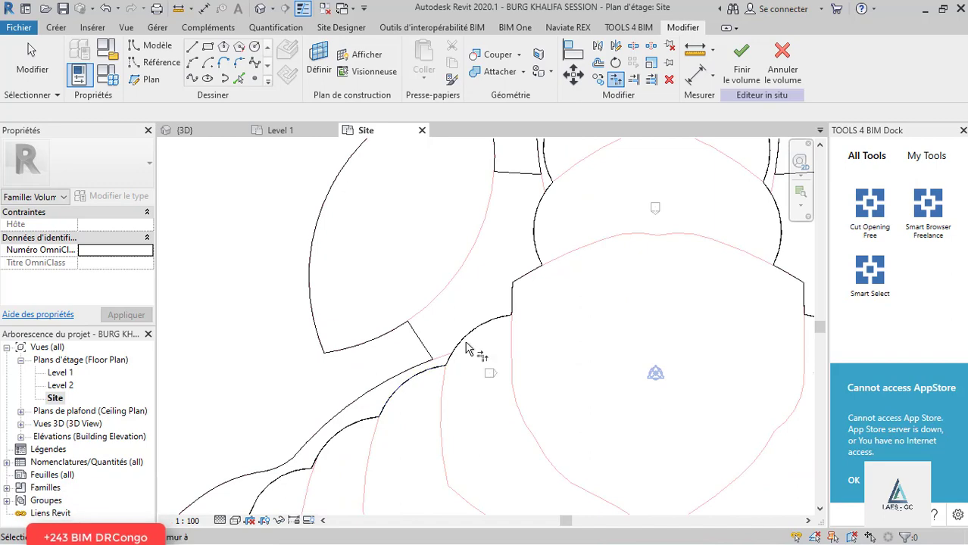
# Trim the corners of the core's left shoulder where its vertical and slanted lines meet the neighbouring arcs.
pyautogui.scroll(-2, 467, 349)
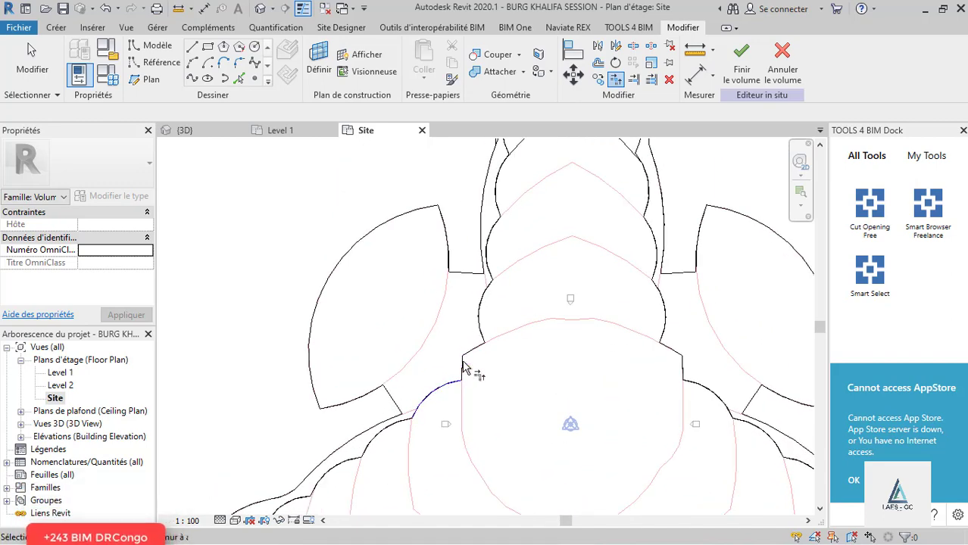
pyautogui.scroll(2, 468, 369)
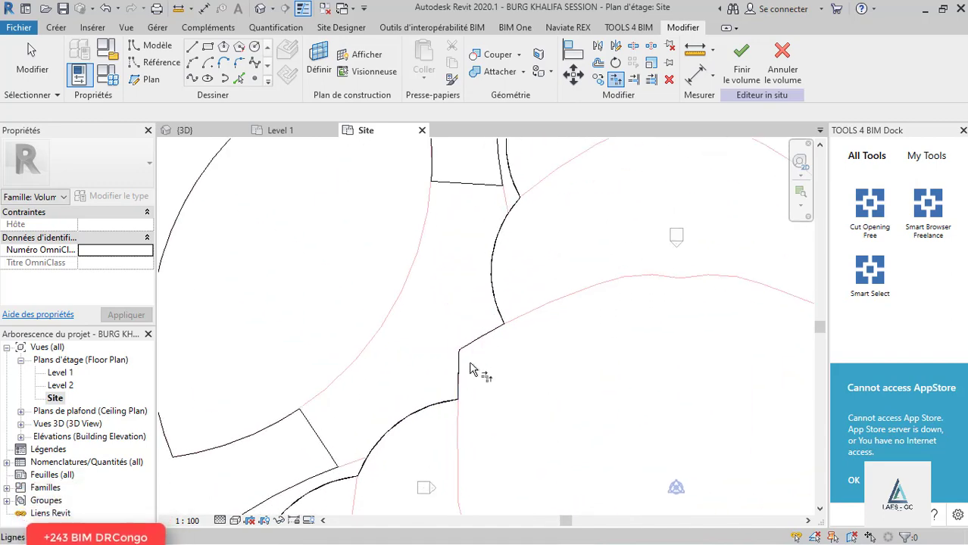
pyautogui.scroll(3, 469, 369)
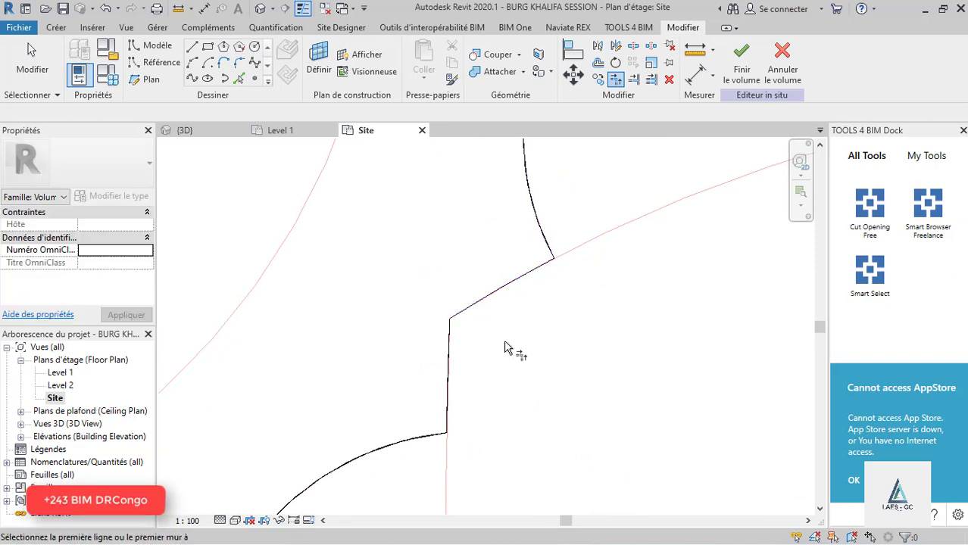
# Trim the remaining corners up the upper wing's left side to close the third-tier outline, and end corner trimming.
pyautogui.scroll(-3, 487, 463)
pyautogui.scroll(2, 506, 373)
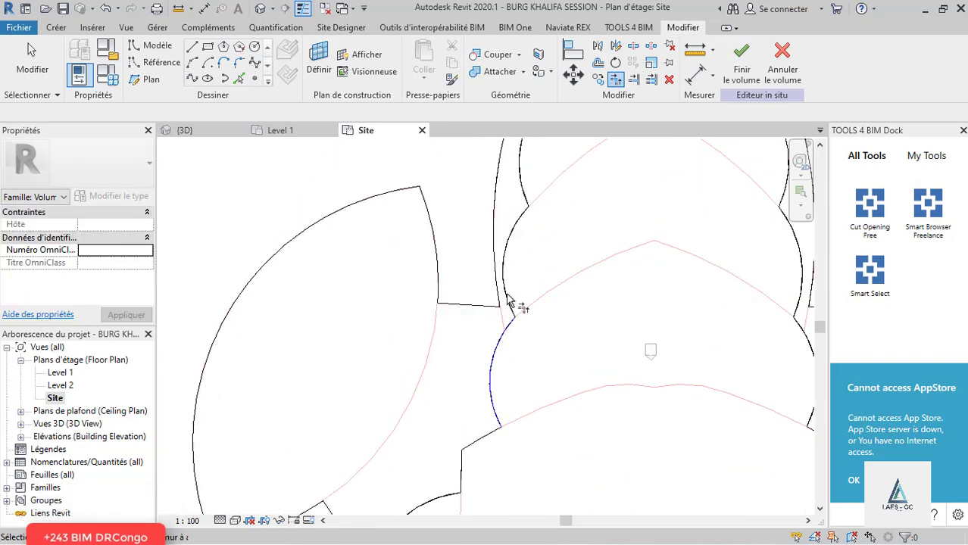
pyautogui.scroll(-3, 496, 433)
pyautogui.scroll(3, 510, 363)
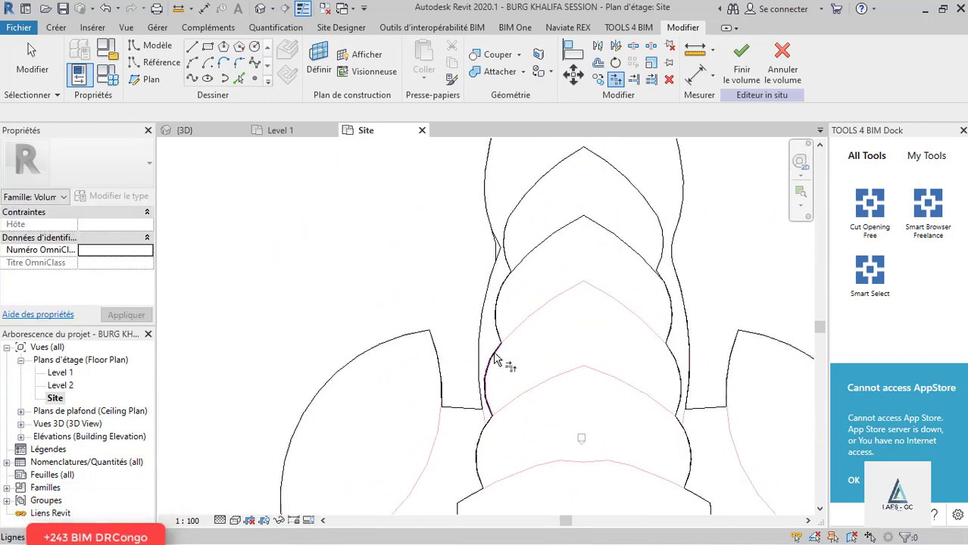
pyautogui.scroll(-3, 518, 450)
pyautogui.scroll(3, 512, 363)
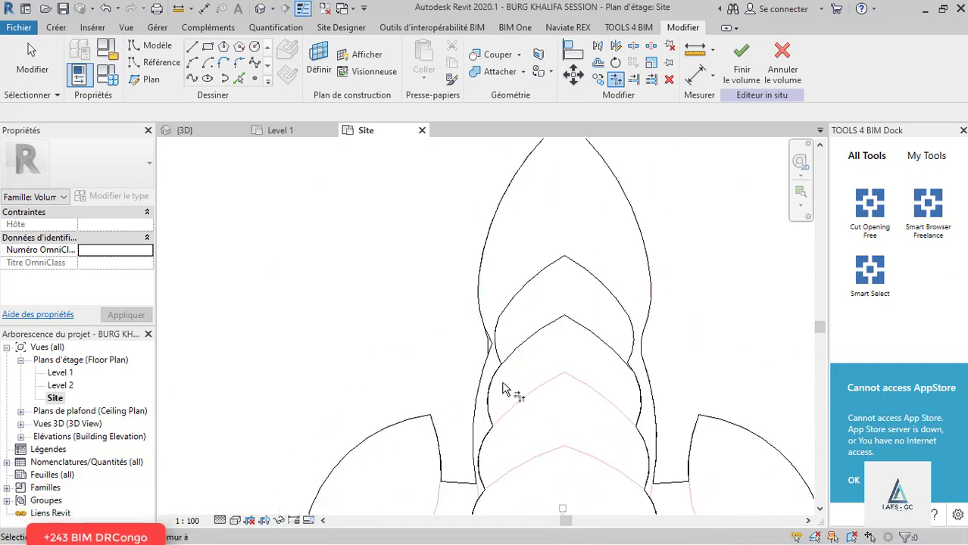
pyautogui.scroll(2, 565, 332)
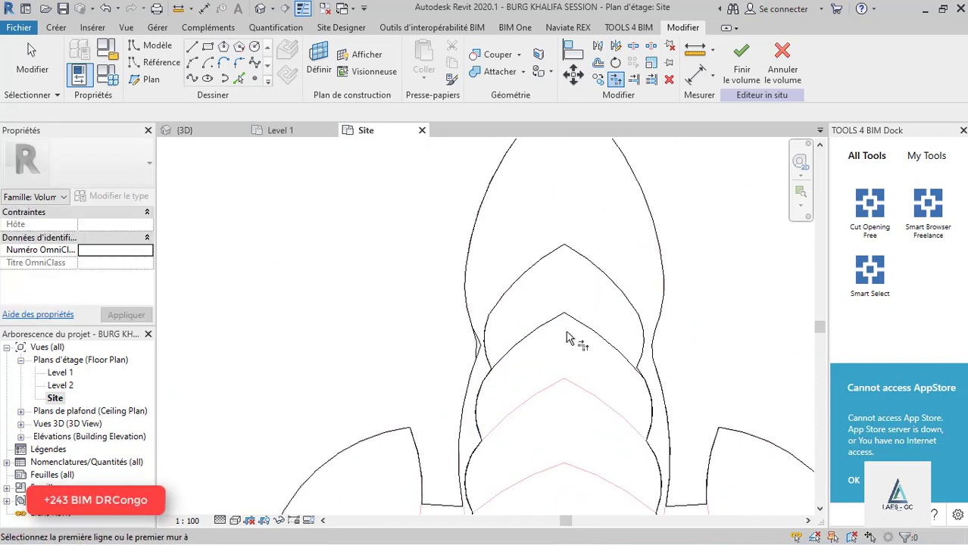
pyautogui.scroll(-5, 557, 284)
pyautogui.scroll(-4, 557, 288)
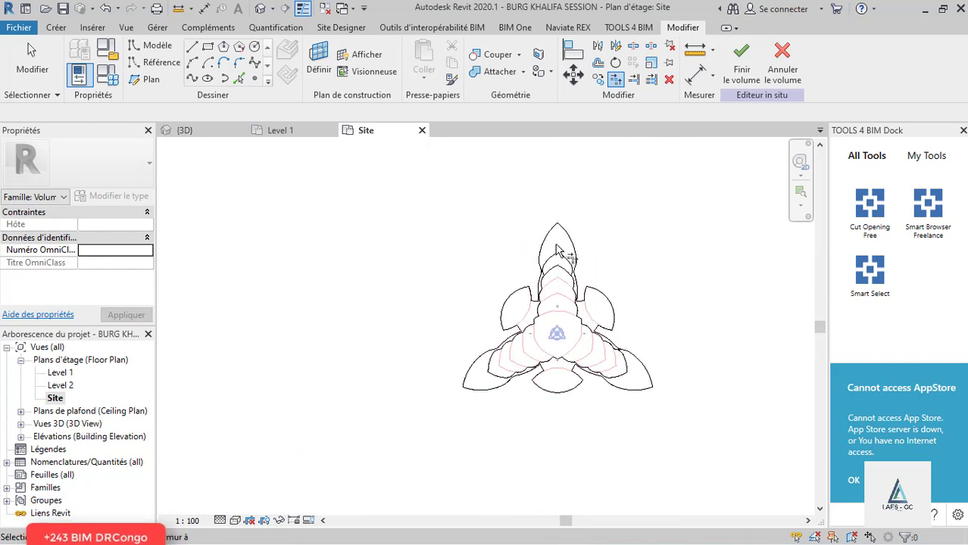
pyautogui.scroll(2, 617, 372)
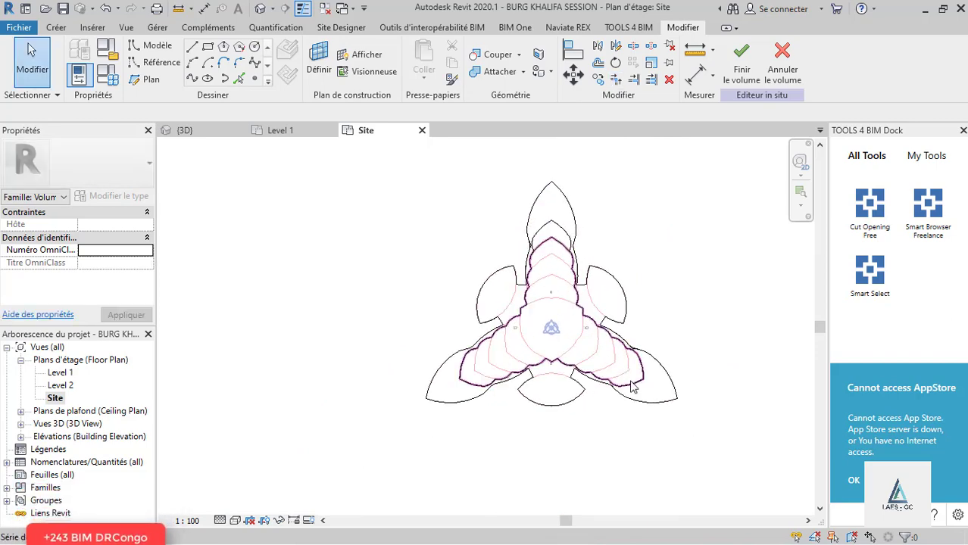
# Create a solid form from the closed third-tier outline and set its height to 40 m.
pyautogui.click(632, 387)
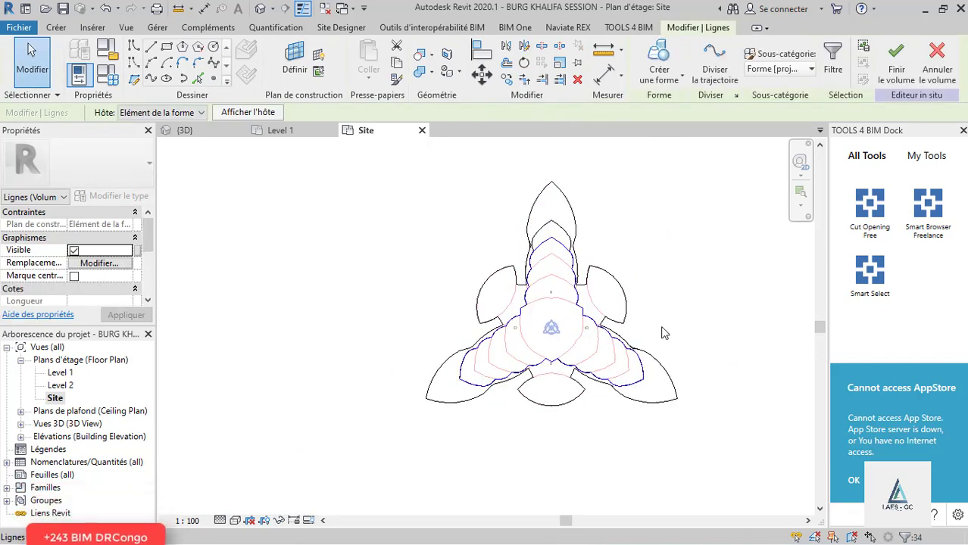
pyautogui.click(186, 132)
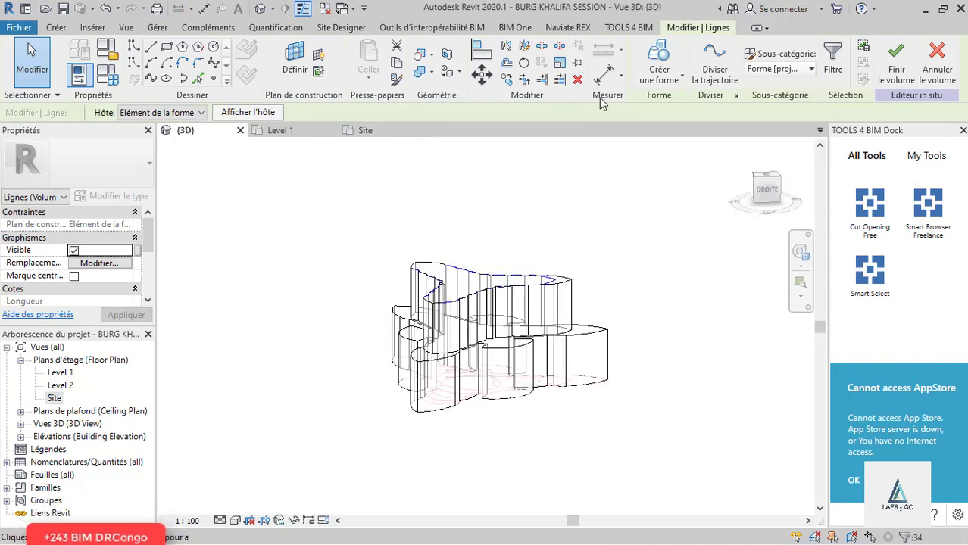
pyautogui.click(659, 74)
pyautogui.click(670, 101)
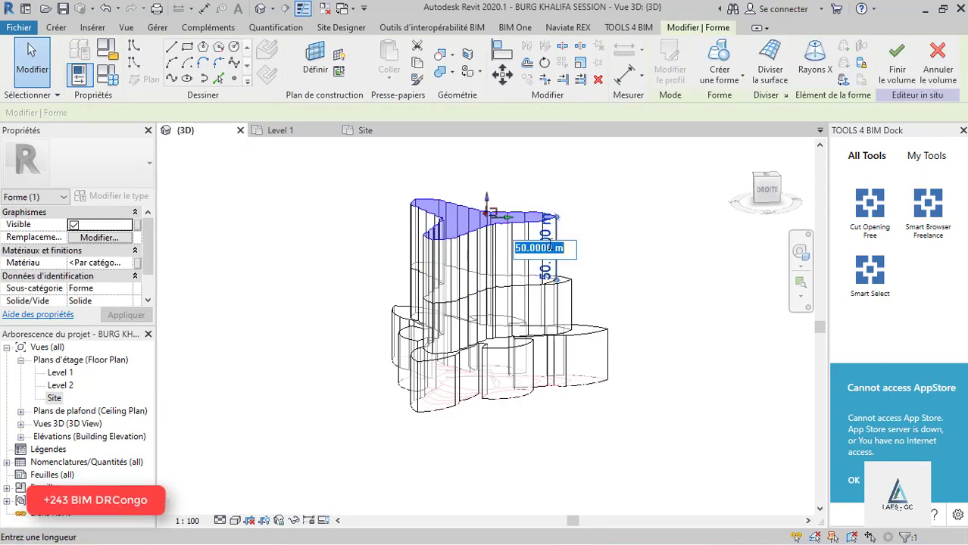
pyautogui.write('4')
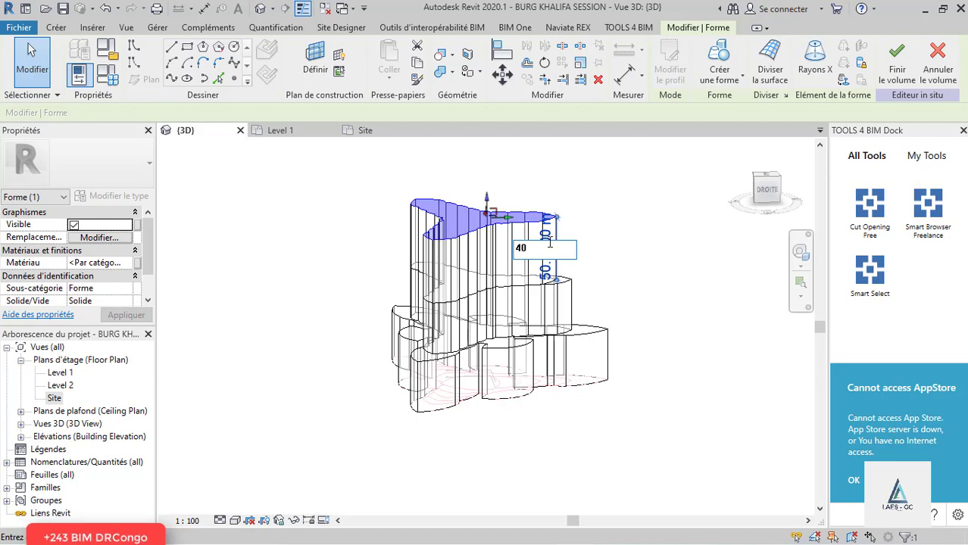
pyautogui.write('0')
pyautogui.press('Return')
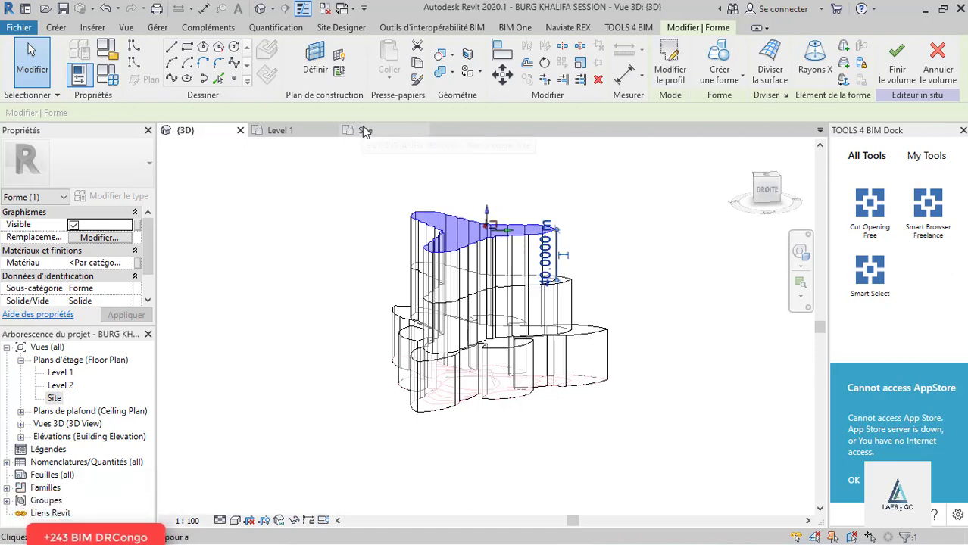
# Set the work plane to the top face of the new third tier in the Site plan.
pyautogui.click(363, 131)
pyautogui.scroll(3, 621, 227)
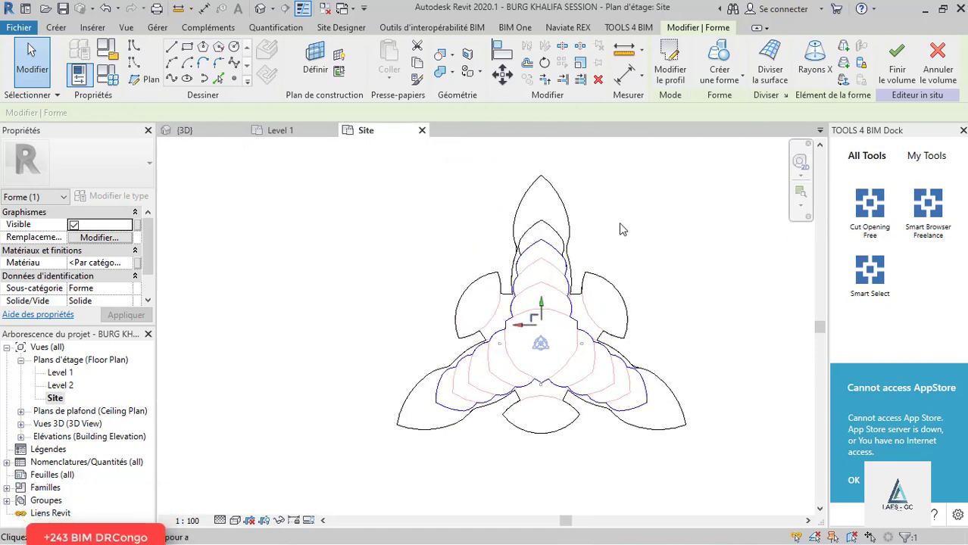
pyautogui.click(324, 79)
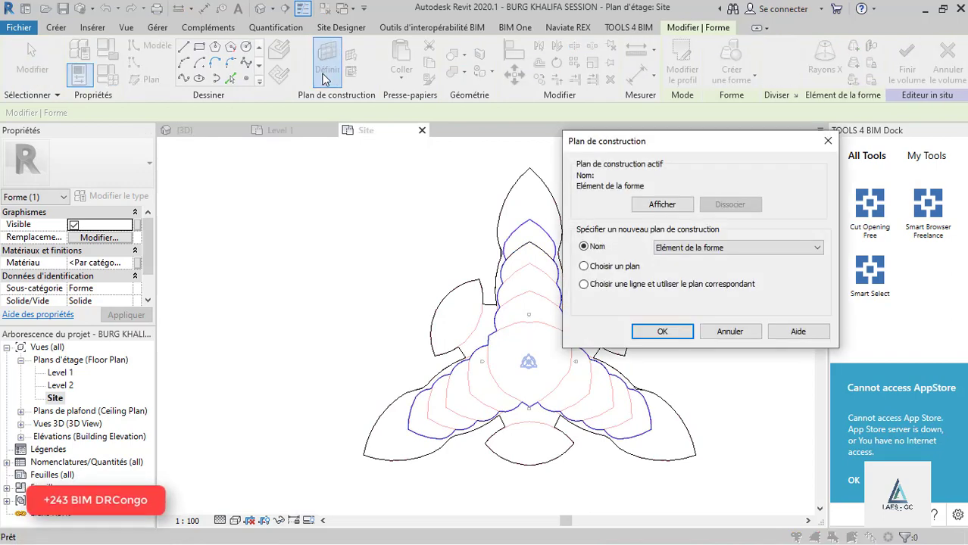
pyautogui.click(660, 331)
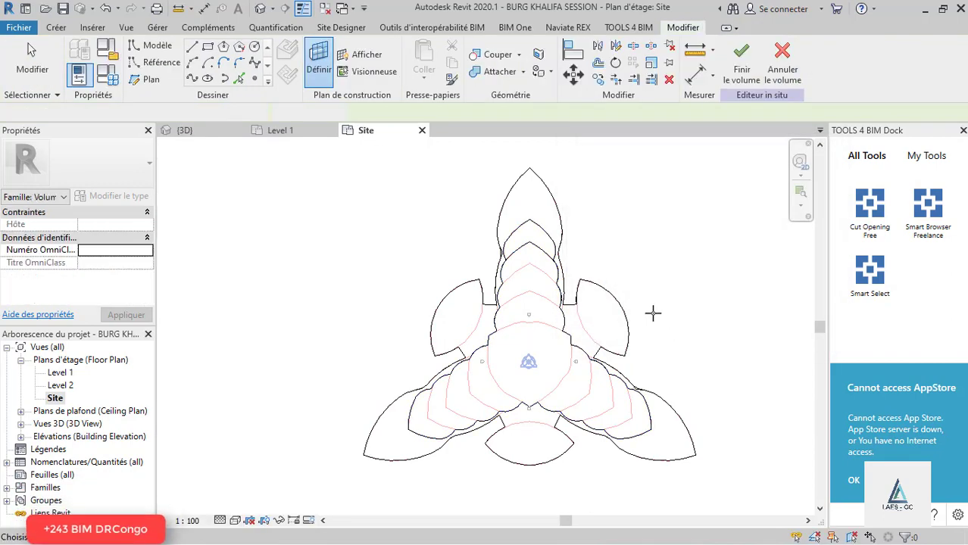
pyautogui.click(545, 250)
pyautogui.scroll(1, 632, 342)
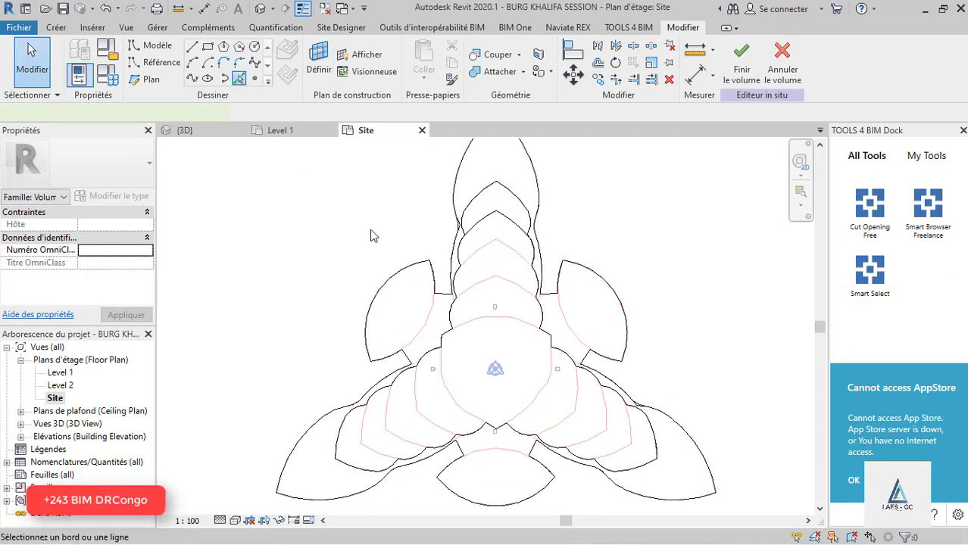
# Trace the fourth-tier outline by picking existing lines, using the next inner contour for the lower-left wing's tip.
pyautogui.press('l')
pyautogui.press('i')
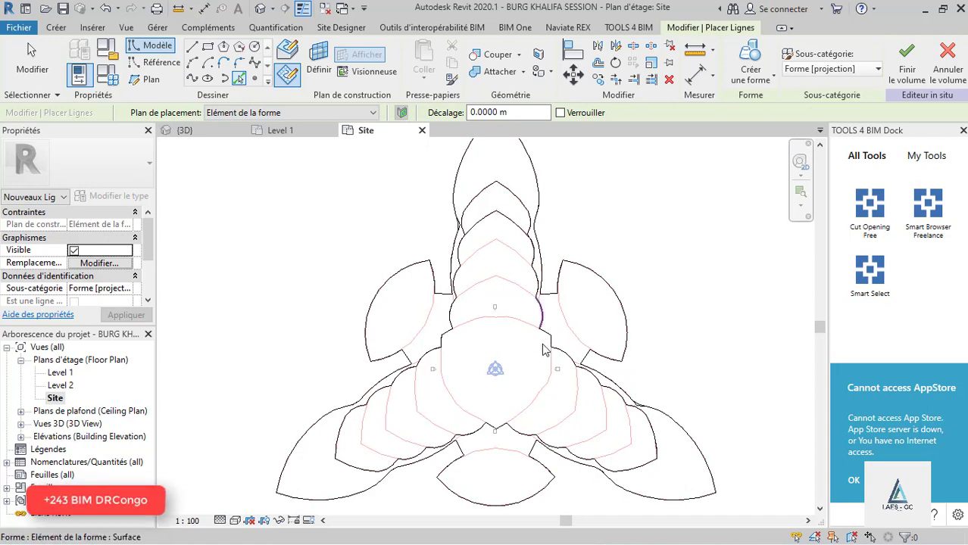
pyautogui.scroll(2, 362, 479)
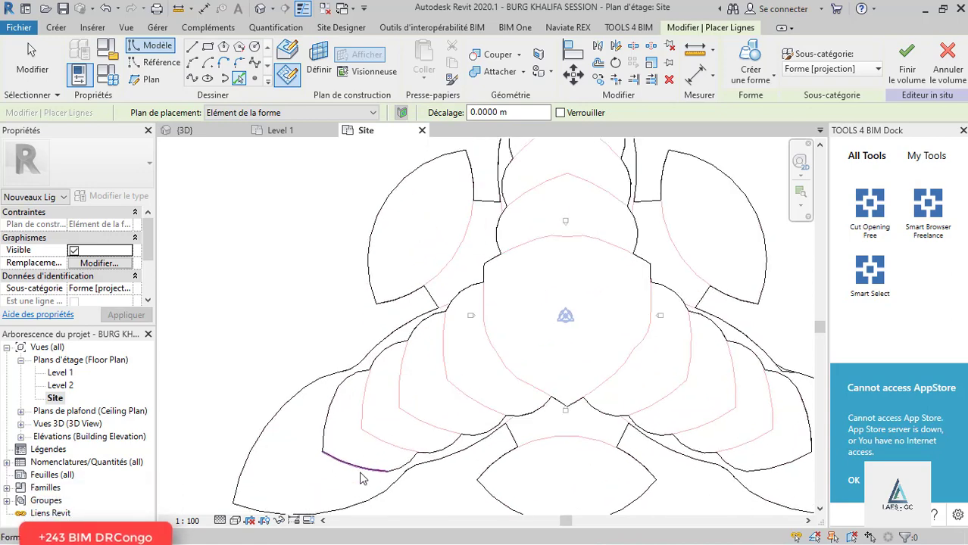
pyautogui.click(366, 409)
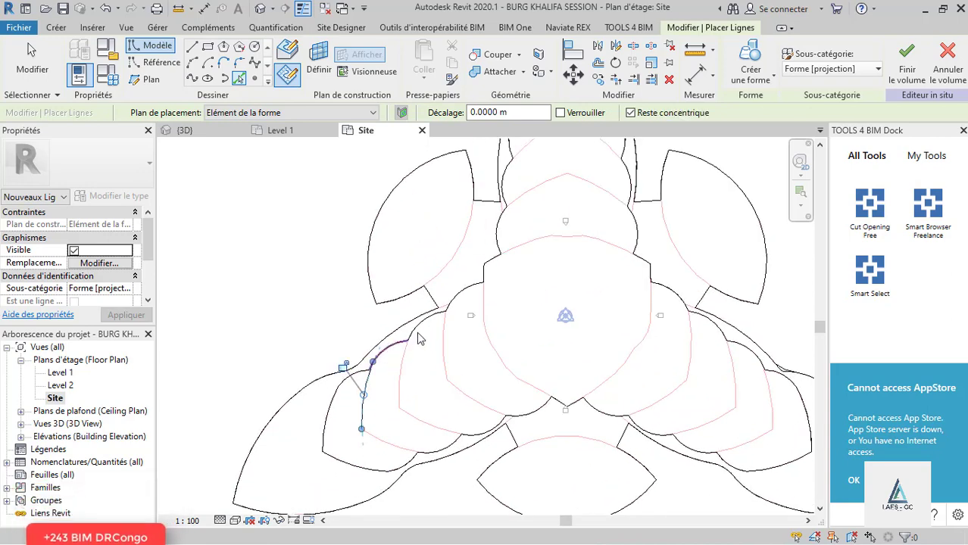
pyautogui.click(484, 284)
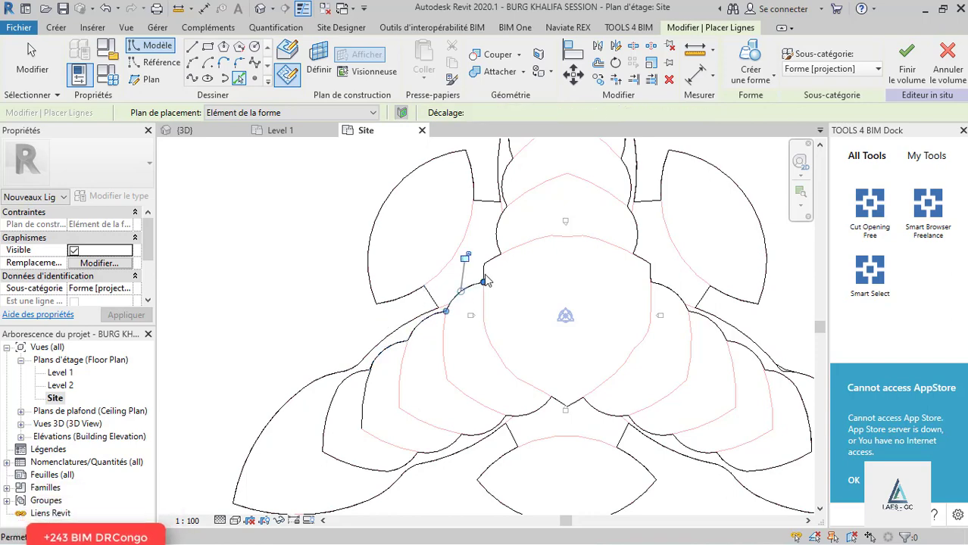
pyautogui.scroll(2, 485, 274)
pyautogui.click(489, 263)
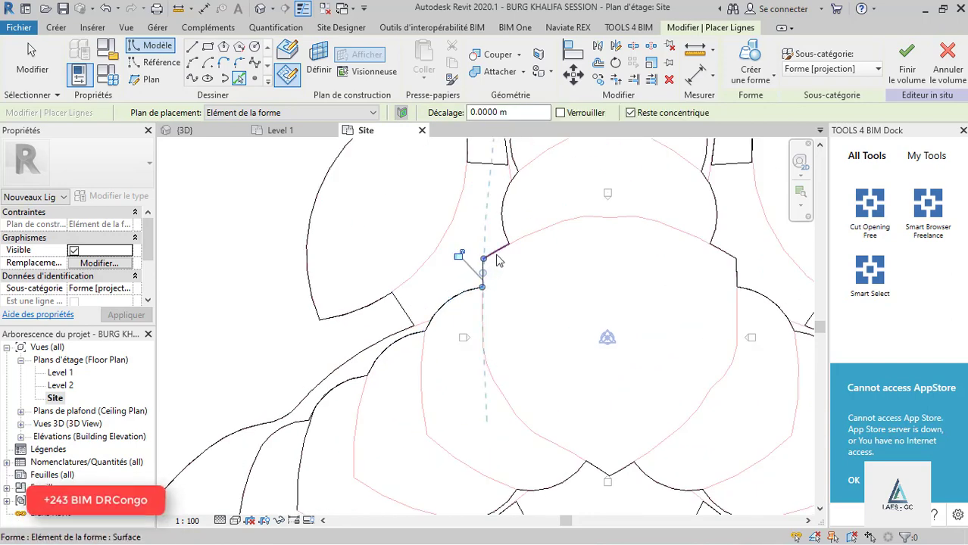
pyautogui.click(496, 255)
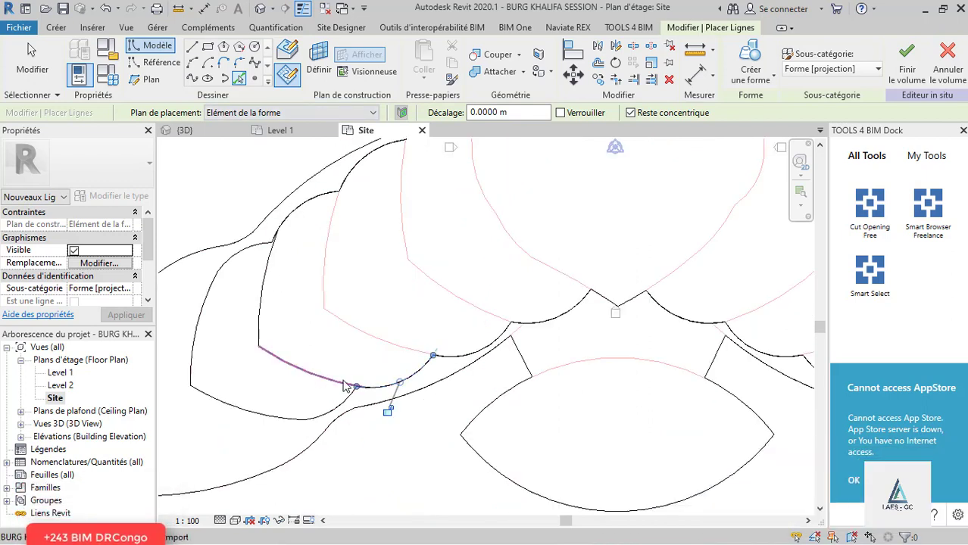
pyautogui.click(319, 373)
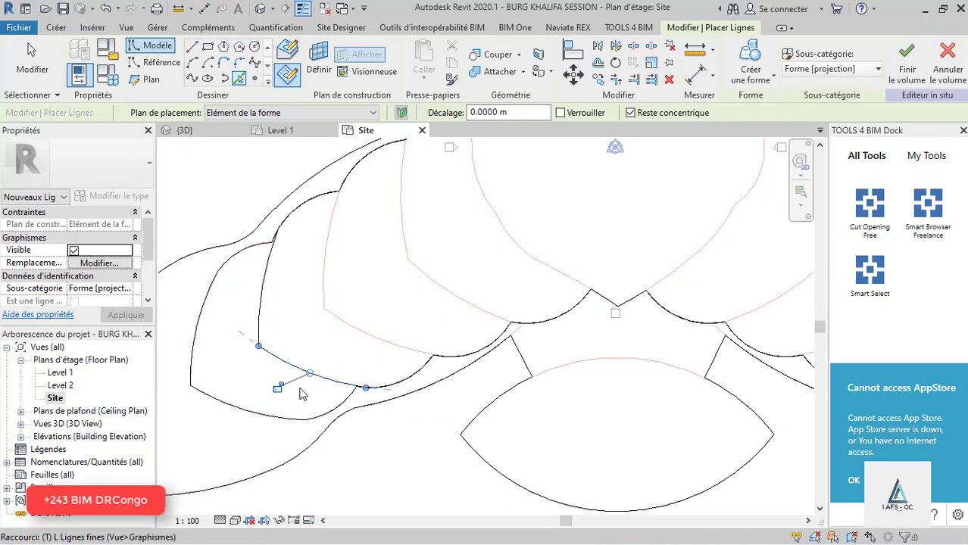
pyautogui.press('Escape')
pyautogui.press('Escape')
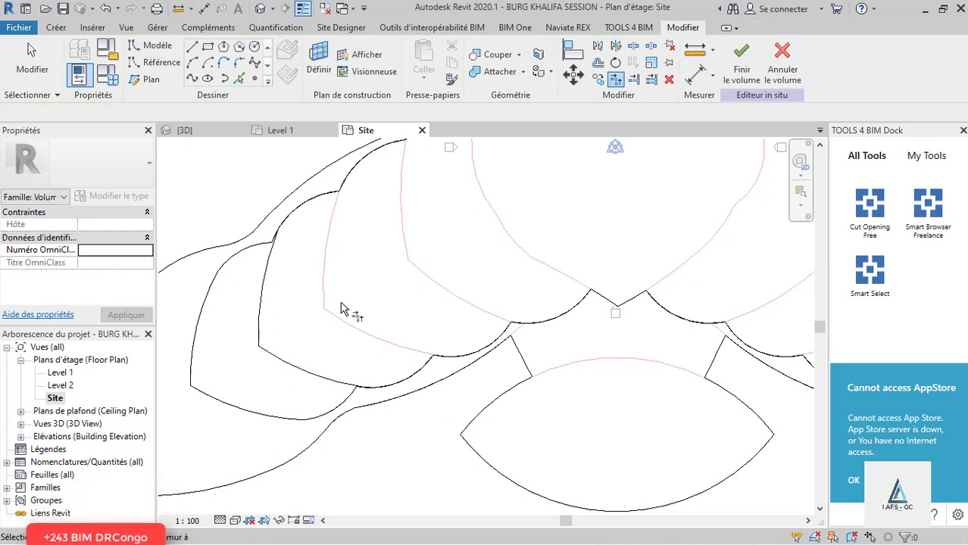
# Trim the first corners along the lower-left wing's underside arcs and undo the trim that kept the wrong arc segments.
pyautogui.click(333, 380)
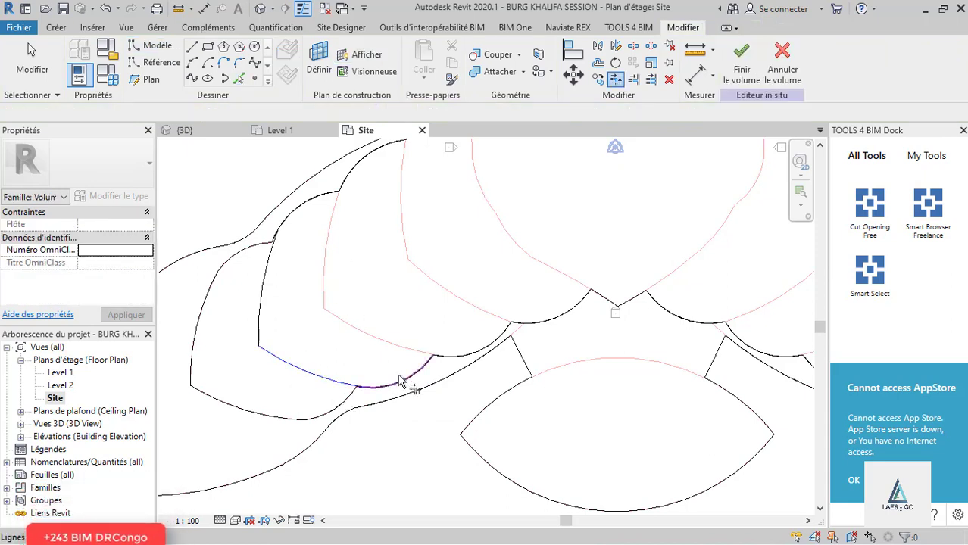
pyautogui.click(426, 377)
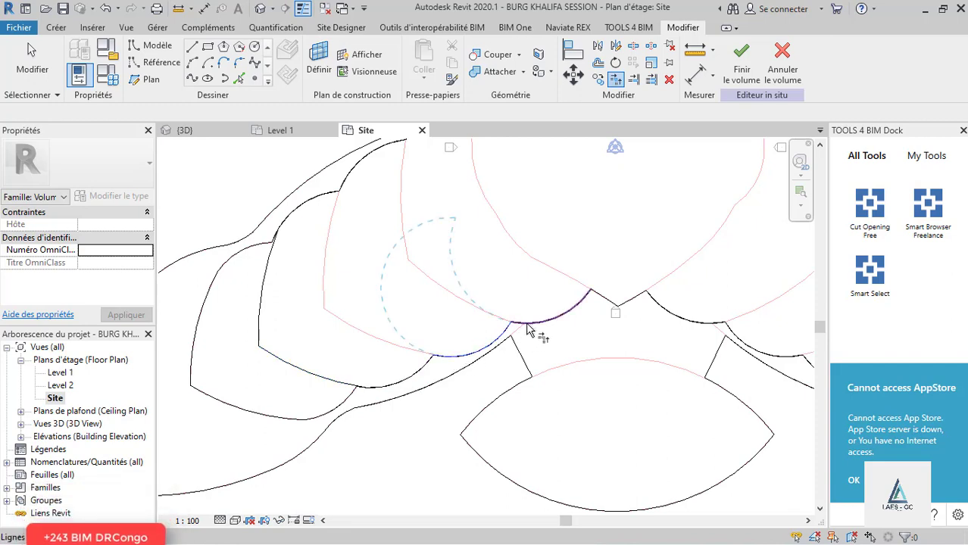
pyautogui.click(106, 9)
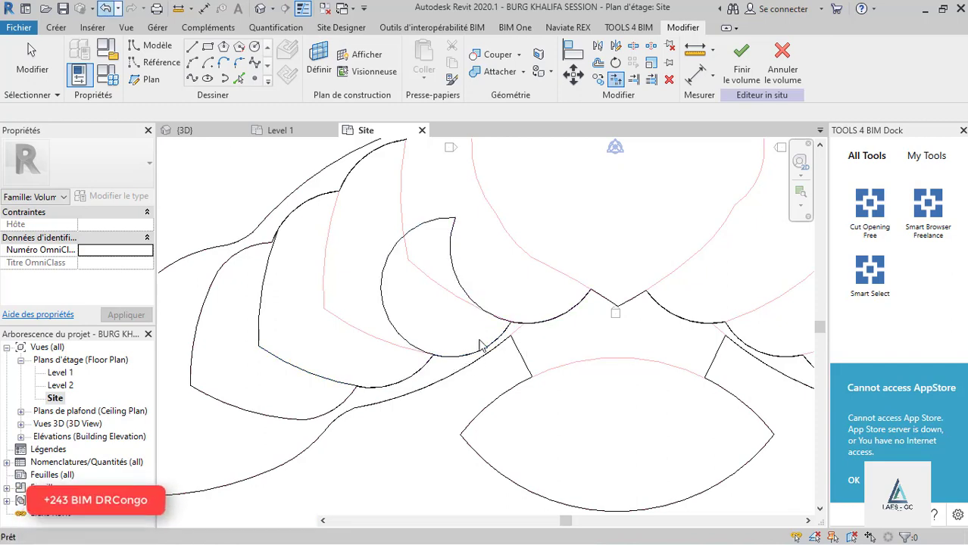
pyautogui.scroll(2, 517, 324)
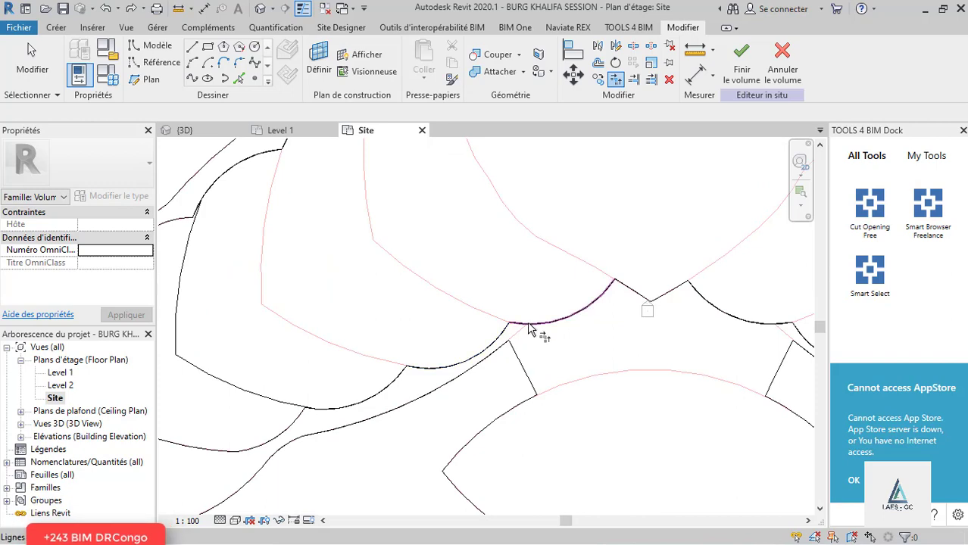
# Trim the corners from the lower-left wing's innermost underside arcs through the V-shaped notch below the core.
pyautogui.click(528, 325)
pyautogui.scroll(-4, 320, 356)
pyautogui.scroll(2, 479, 326)
pyautogui.click(480, 324)
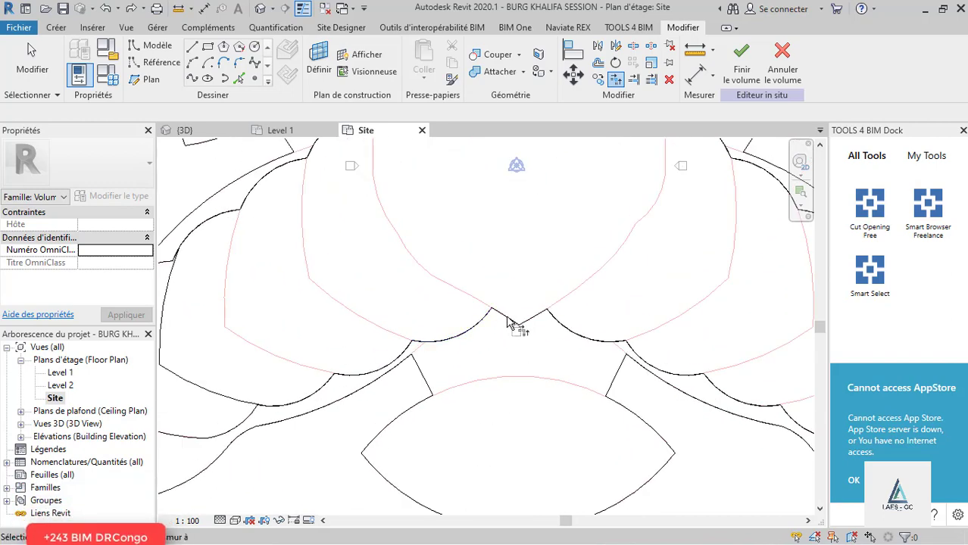
pyautogui.scroll(2, 547, 331)
pyautogui.click(550, 328)
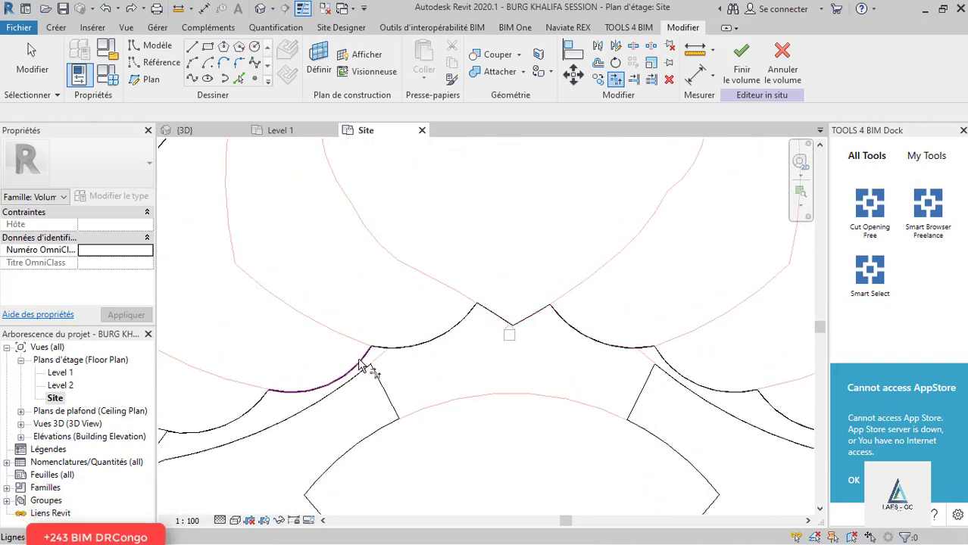
# Trim the corners between the lower-right wing's underside arcs and around its pointed tip.
pyautogui.scroll(-3, 550, 329)
pyautogui.scroll(2, 485, 349)
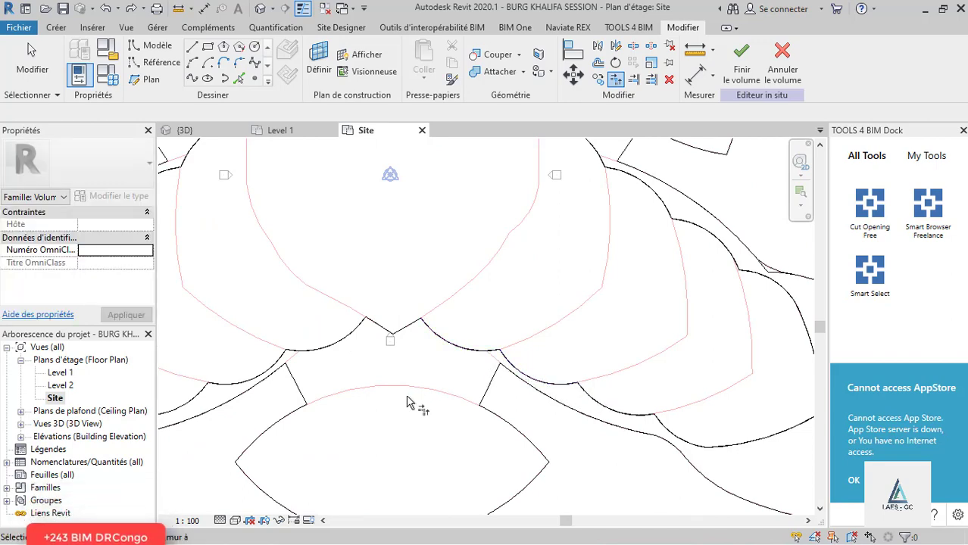
pyautogui.scroll(-3, 409, 400)
pyautogui.scroll(2, 522, 415)
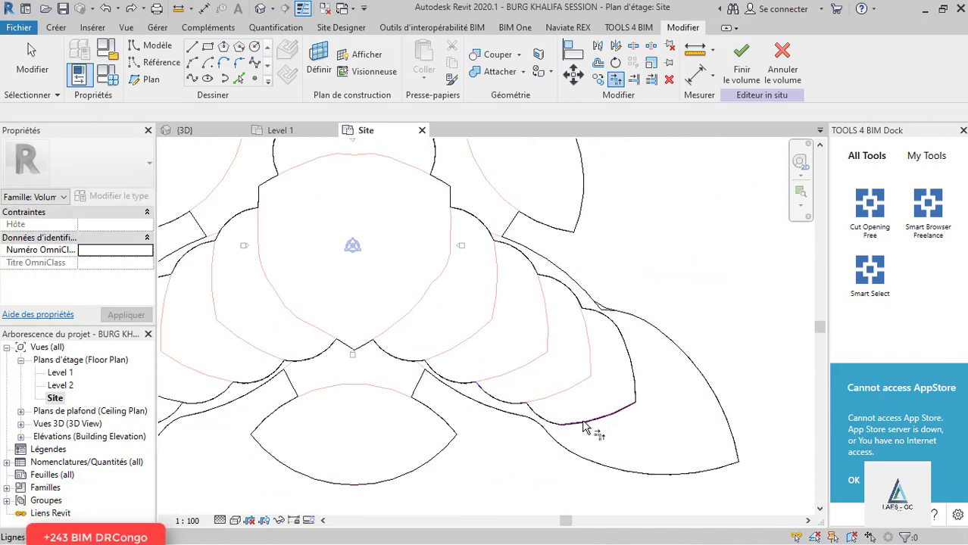
pyautogui.scroll(3, 617, 341)
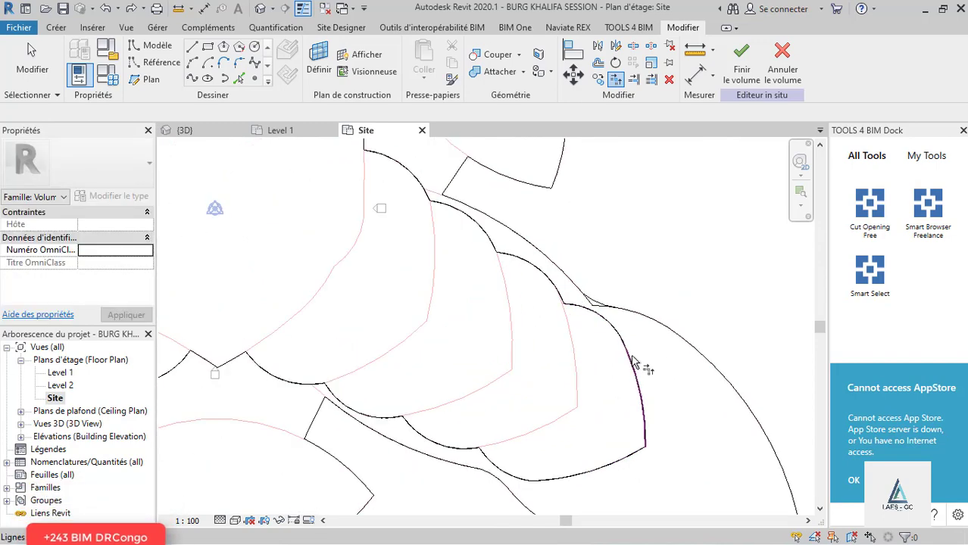
# Trim the corners between the scalloped arcs along the lower-right wing's upper edge, working back to the core.
pyautogui.scroll(1, 562, 298)
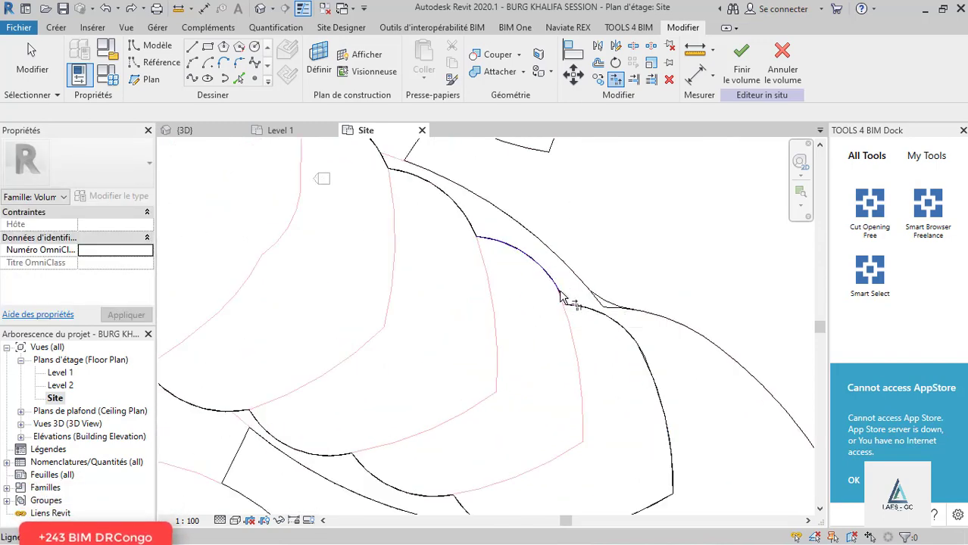
pyautogui.click(482, 242)
pyautogui.click(519, 256)
pyautogui.click(792, 339)
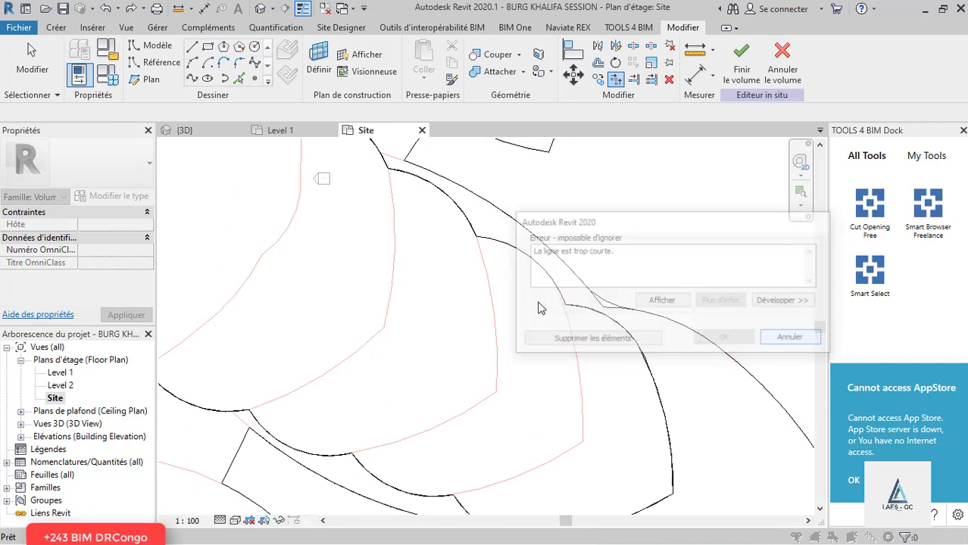
pyautogui.scroll(-3, 629, 371)
pyautogui.scroll(3, 628, 375)
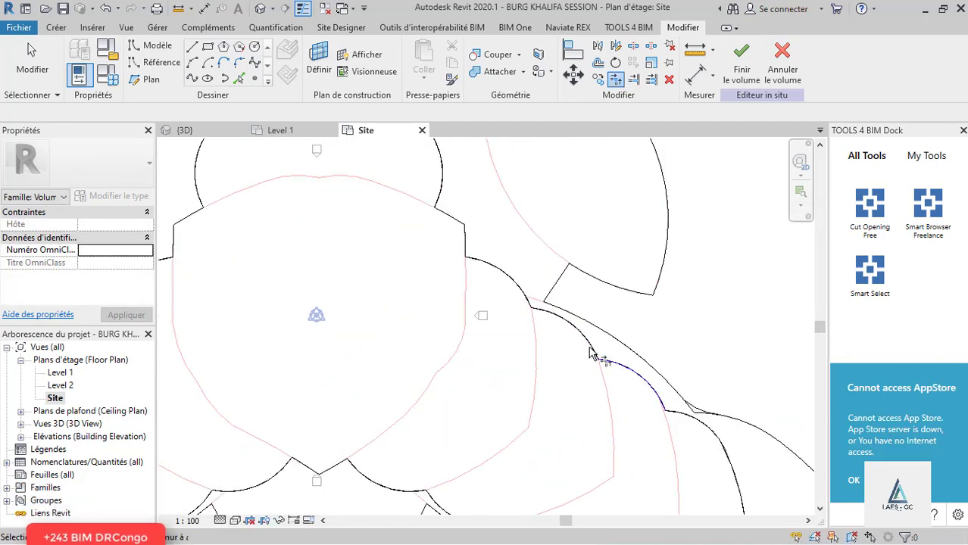
pyautogui.scroll(-4, 591, 356)
pyautogui.scroll(3, 584, 356)
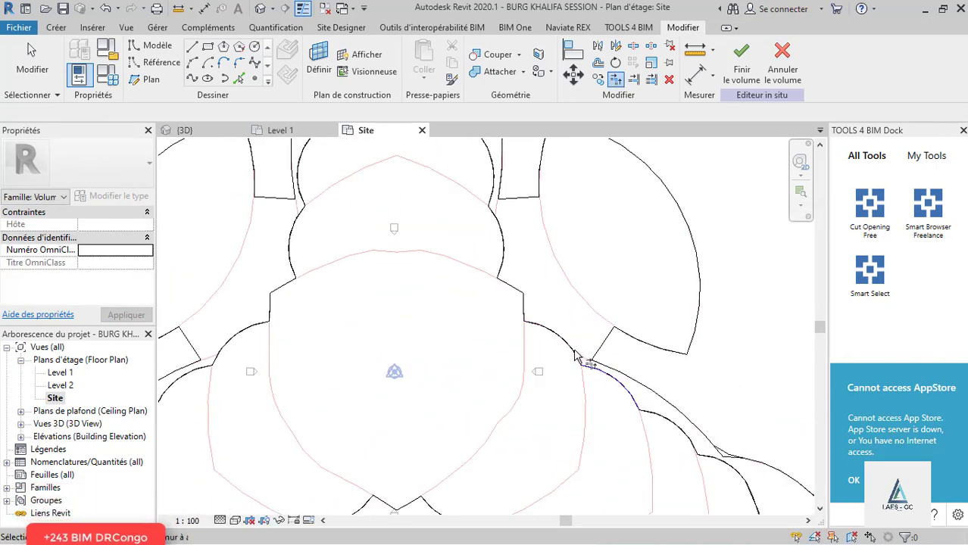
# Trim the corners of the core's right shoulder where its vertical and slanted lines meet the neighbouring arcs.
pyautogui.scroll(2, 533, 318)
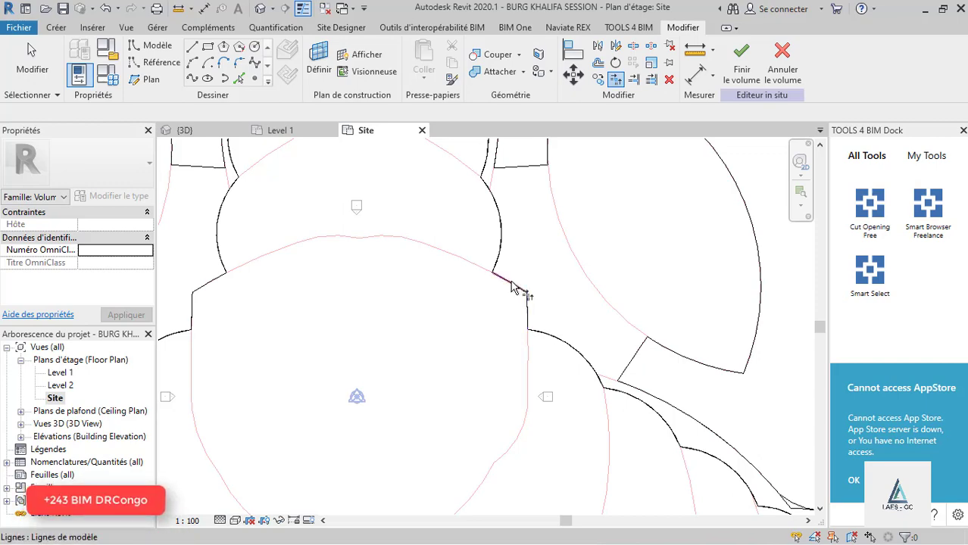
pyautogui.click(498, 258)
pyautogui.scroll(-3, 621, 420)
# Trim the corners between the scalloped arcs along the upper wing's right edge, working from the core toward its tip.
pyautogui.scroll(3, 551, 395)
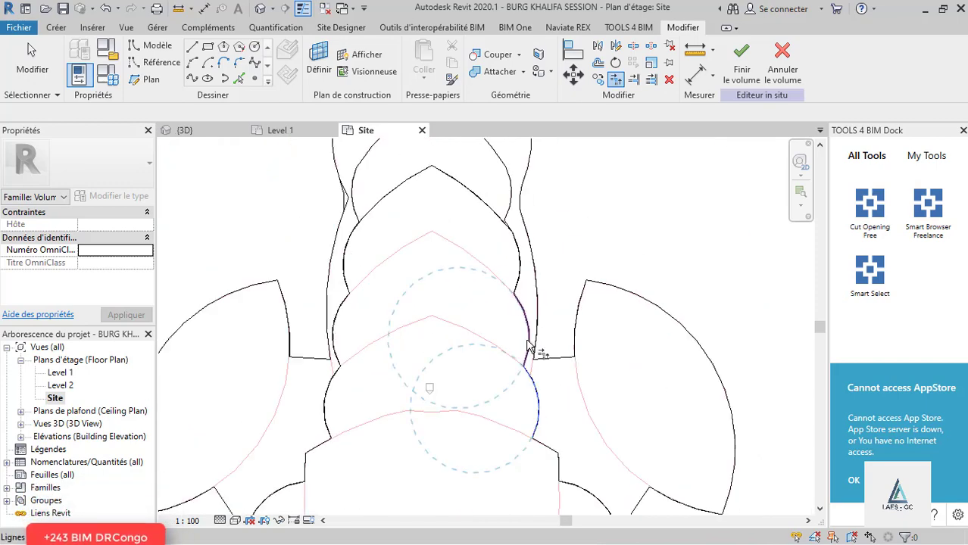
pyautogui.scroll(3, 530, 367)
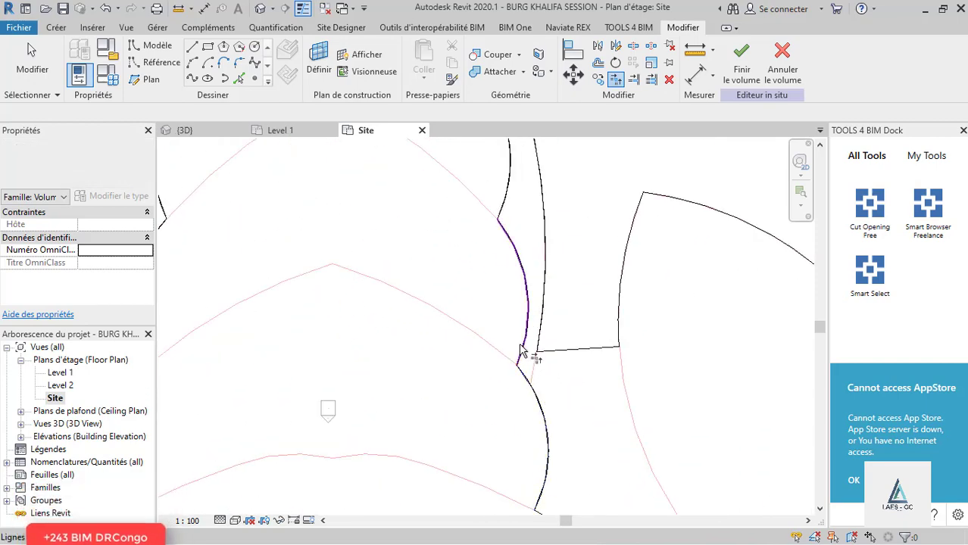
pyautogui.scroll(-3, 519, 394)
pyautogui.scroll(3, 522, 379)
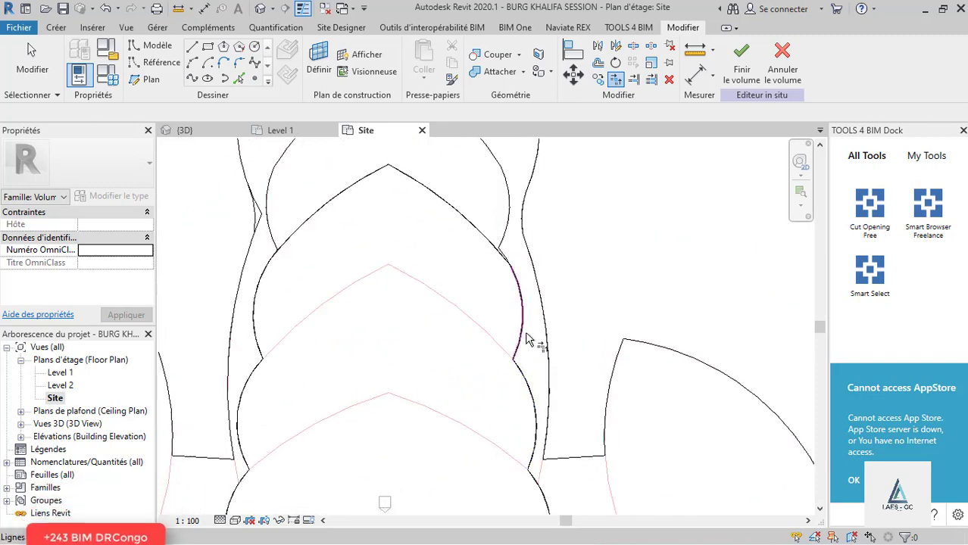
pyautogui.scroll(-2, 534, 424)
pyautogui.scroll(-1, 539, 393)
pyautogui.scroll(2, 528, 384)
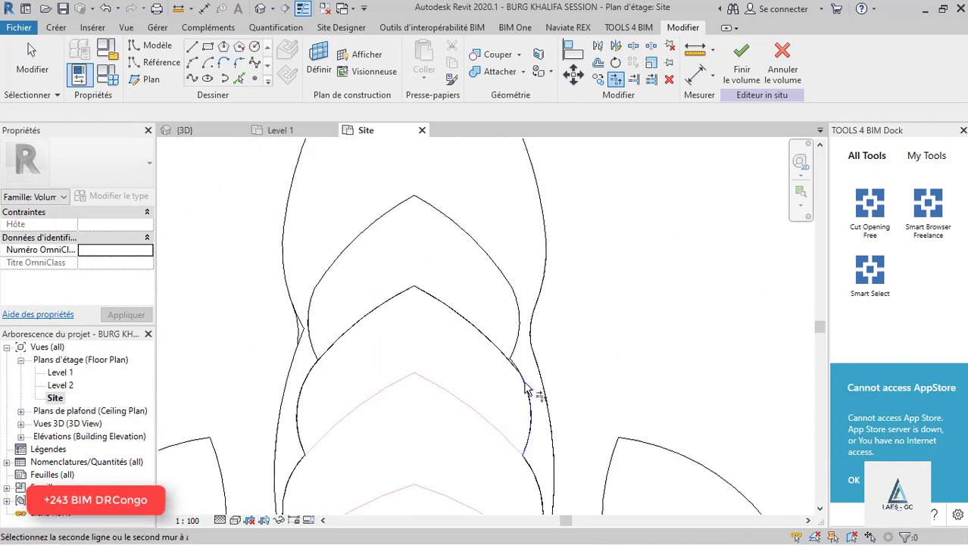
# Trim the corners at the upper wing's pointed tip and where its left slope meets the first side arc.
pyautogui.scroll(-3, 472, 283)
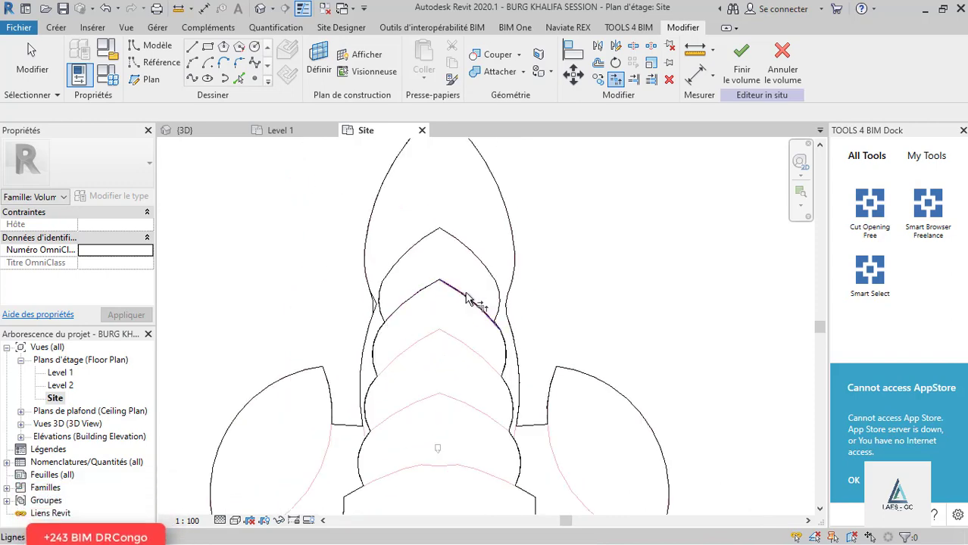
pyautogui.scroll(2, 397, 333)
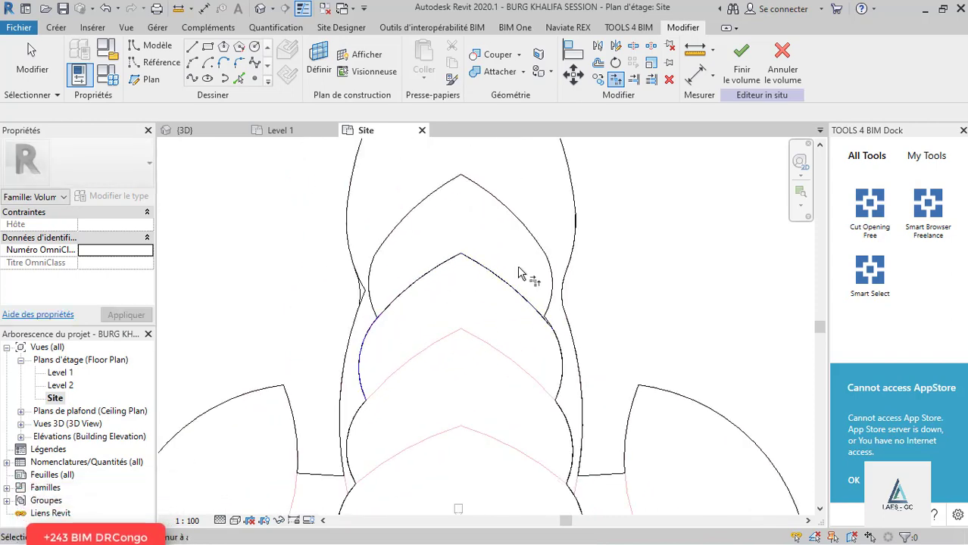
pyautogui.scroll(-2, 469, 261)
pyautogui.scroll(2, 420, 356)
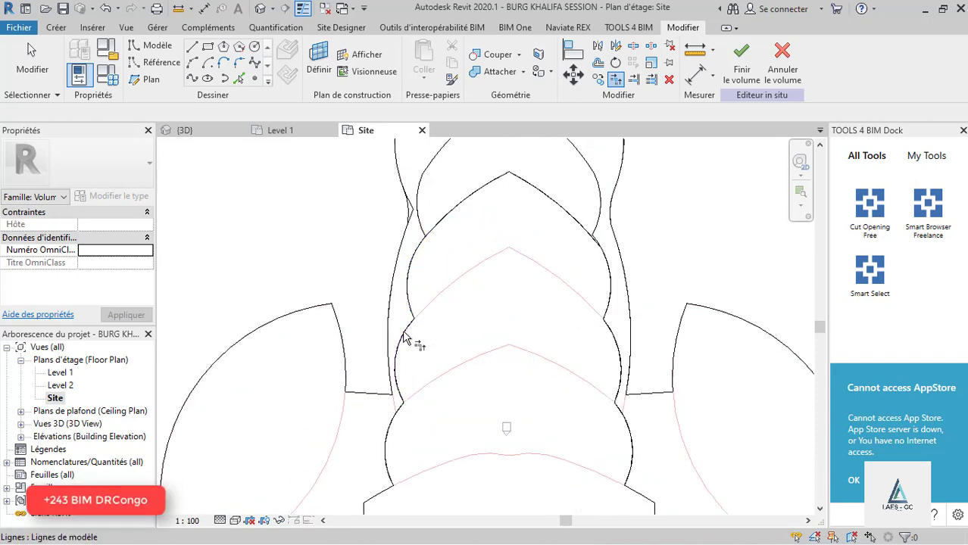
# Trim the corners between the scalloped arcs along the upper wing's left edge, down toward the core.
pyautogui.click(405, 339)
pyautogui.click(791, 338)
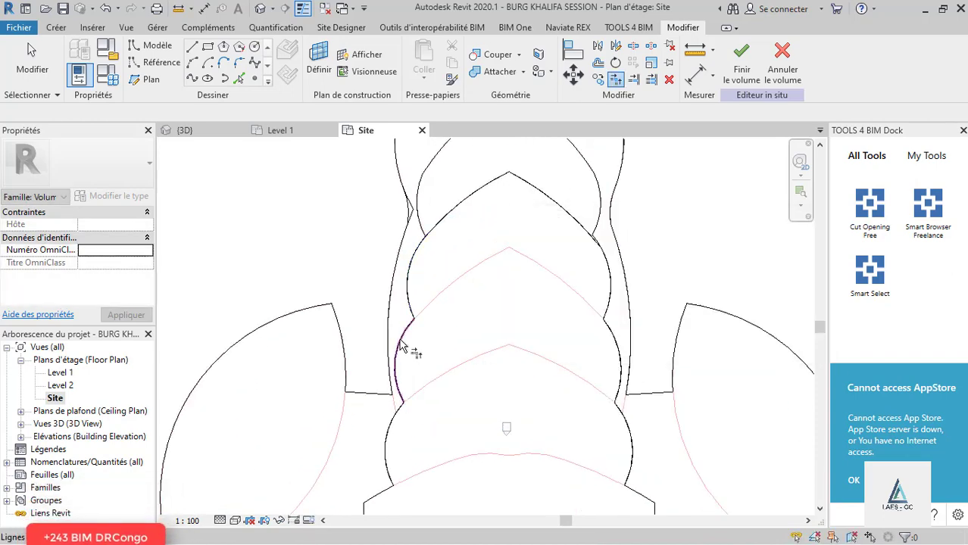
pyautogui.click(399, 419)
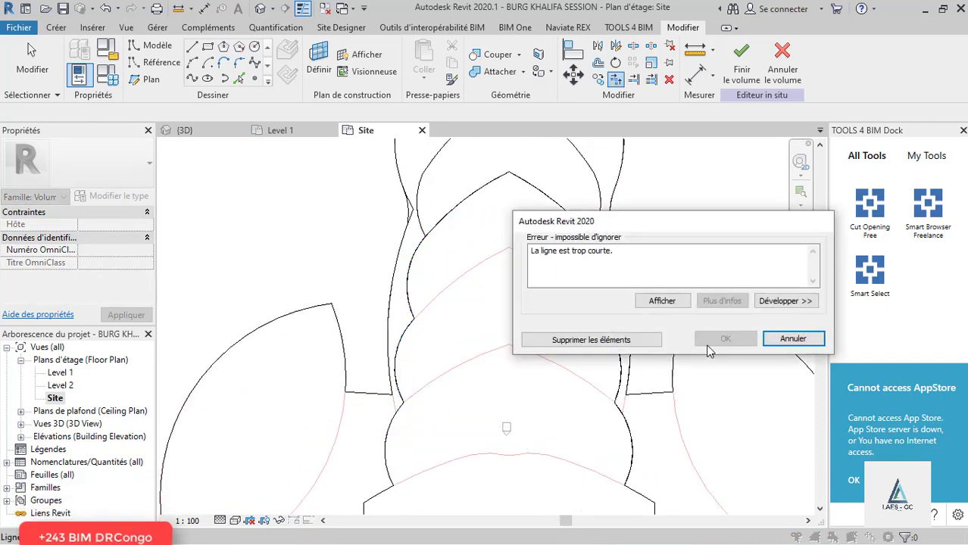
pyautogui.click(792, 339)
pyautogui.scroll(2, 439, 455)
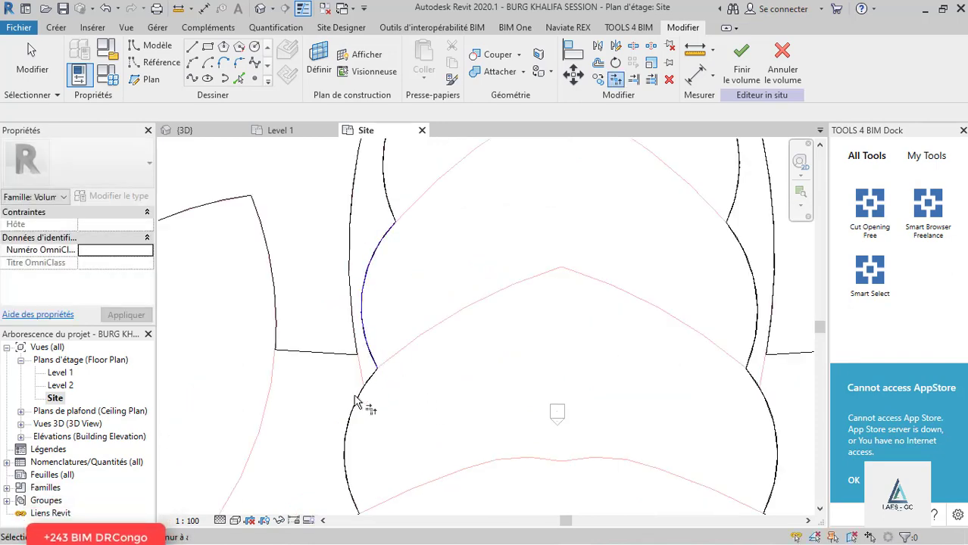
pyautogui.scroll(-2, 438, 307)
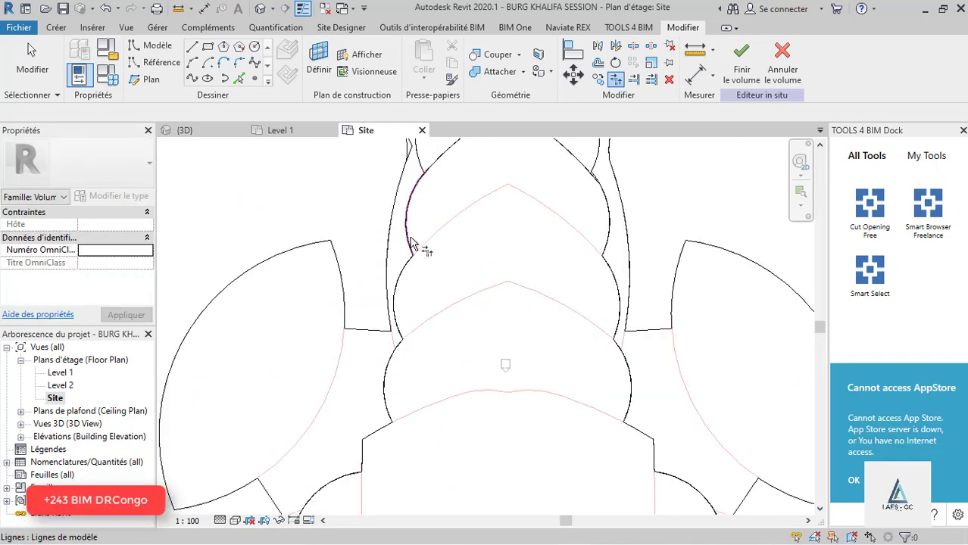
pyautogui.scroll(-1, 424, 231)
pyautogui.scroll(2, 398, 337)
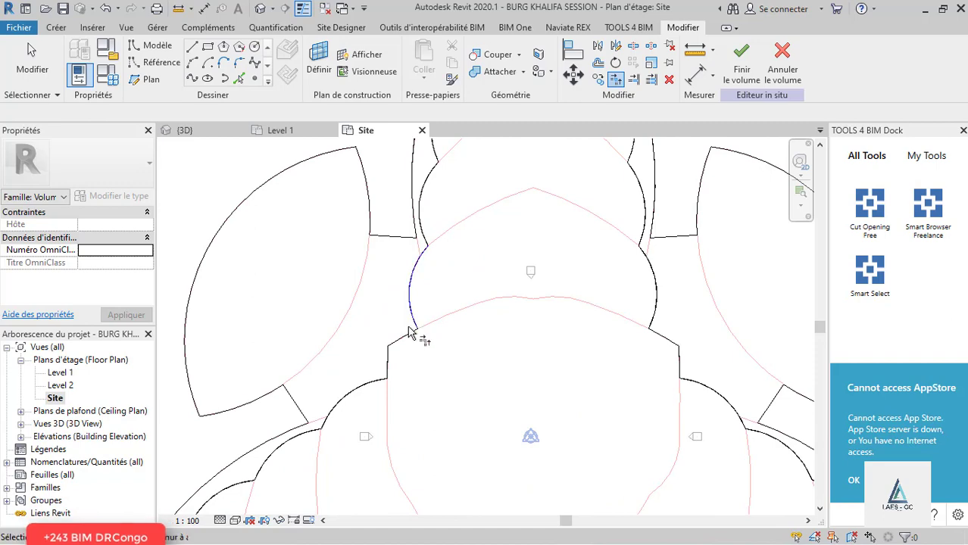
# Trim the corners of the core's left shoulder and join it to the lower-left wing's first upper arcs.
pyautogui.scroll(2, 391, 368)
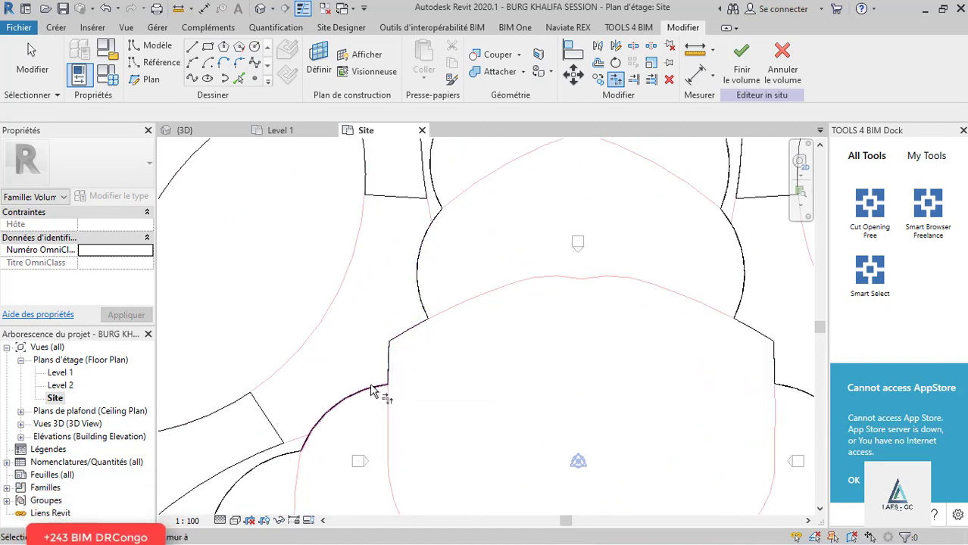
pyautogui.scroll(-2, 415, 290)
pyautogui.scroll(2, 372, 284)
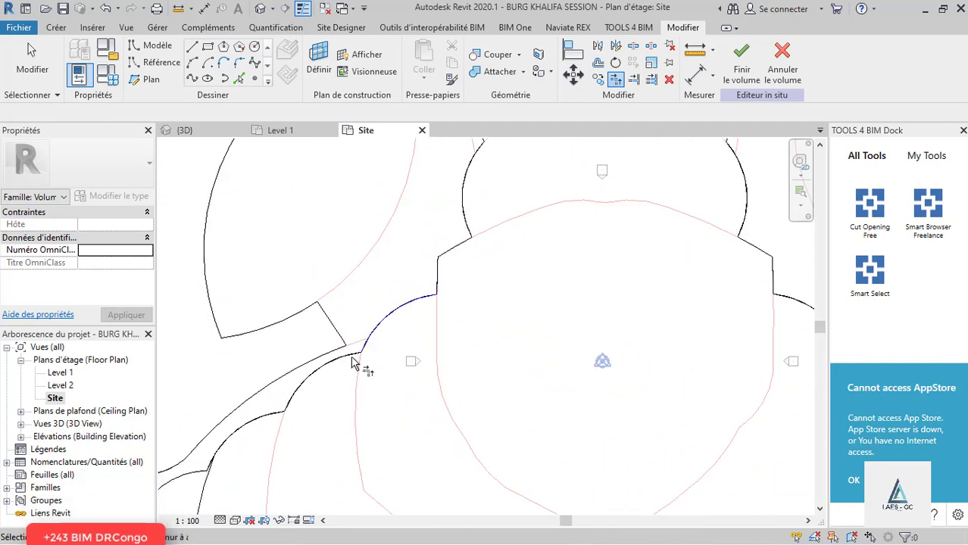
pyautogui.click(422, 330)
# Trim the remaining corners along the lower-left wing's scalloped upper edge and around its pointed tip to close the outline.
pyautogui.scroll(-3, 422, 330)
pyautogui.scroll(2, 395, 346)
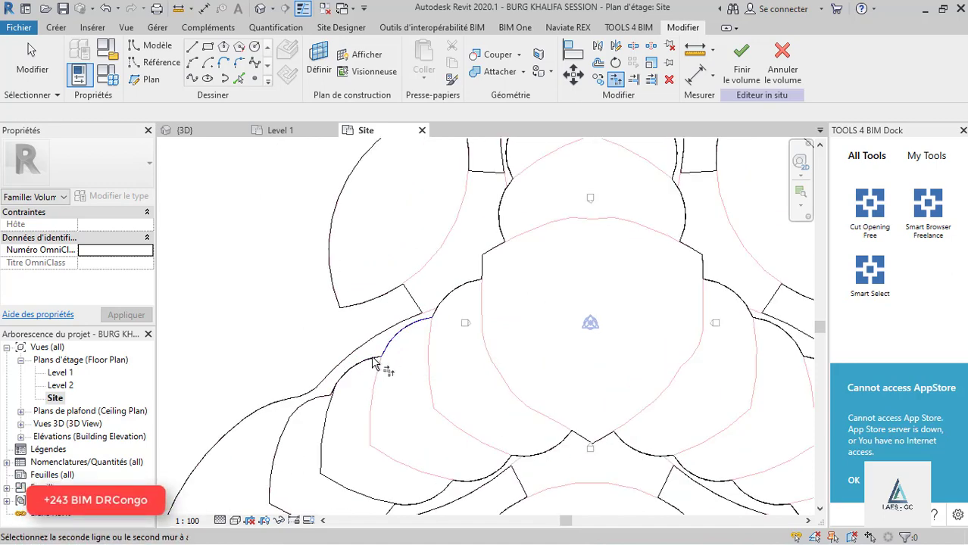
pyautogui.scroll(-3, 372, 356)
pyautogui.scroll(2, 363, 362)
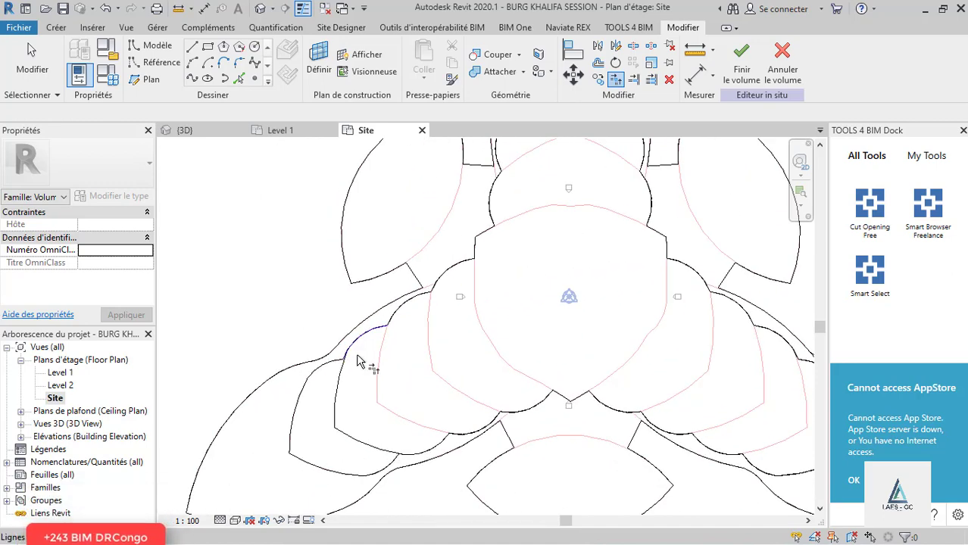
pyautogui.scroll(2, 350, 399)
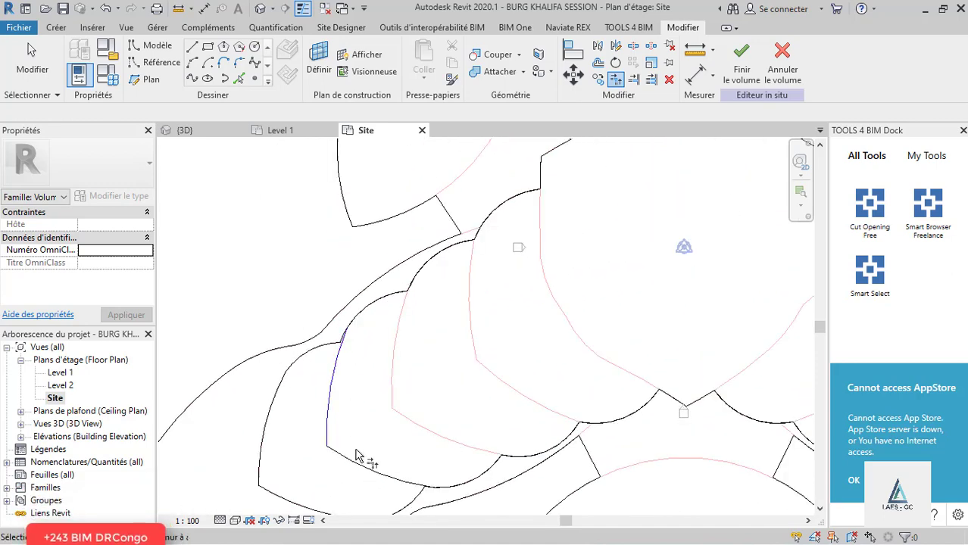
pyautogui.scroll(-4, 352, 348)
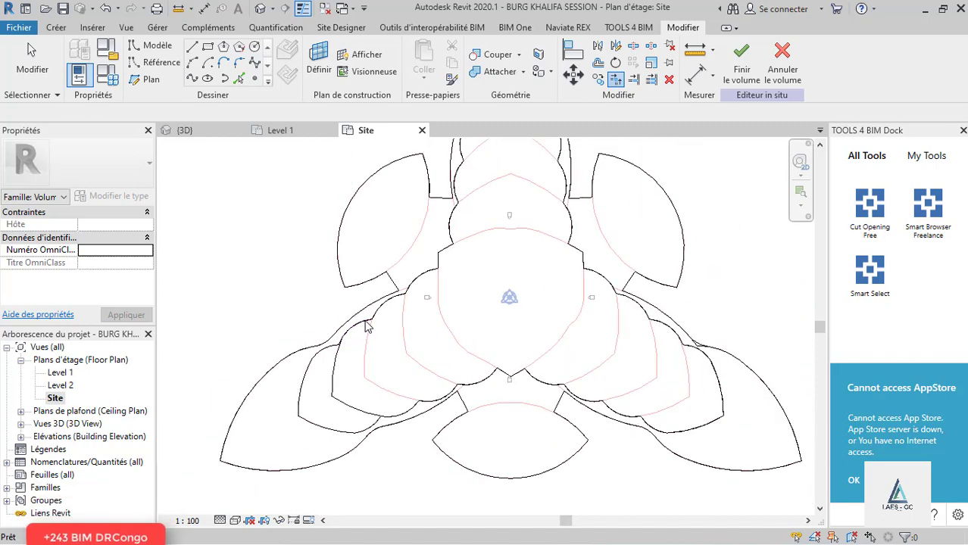
# Select the whole joined tier outline as a chain and create a solid form from it in the 3D view.
pyautogui.press('Escape')
pyautogui.press('Tab')
pyautogui.scroll(-3, 621, 428)
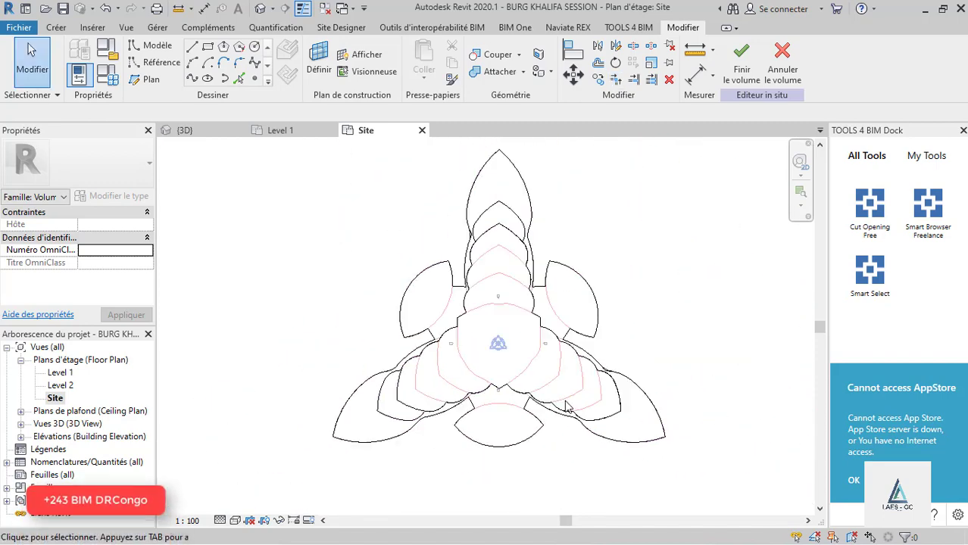
pyautogui.press('Tab')
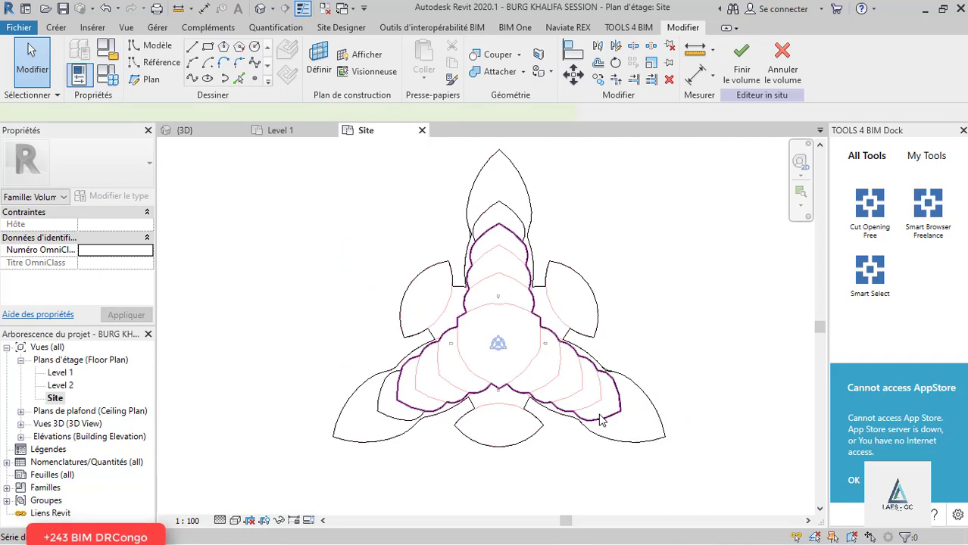
pyautogui.click(600, 421)
pyautogui.click(192, 133)
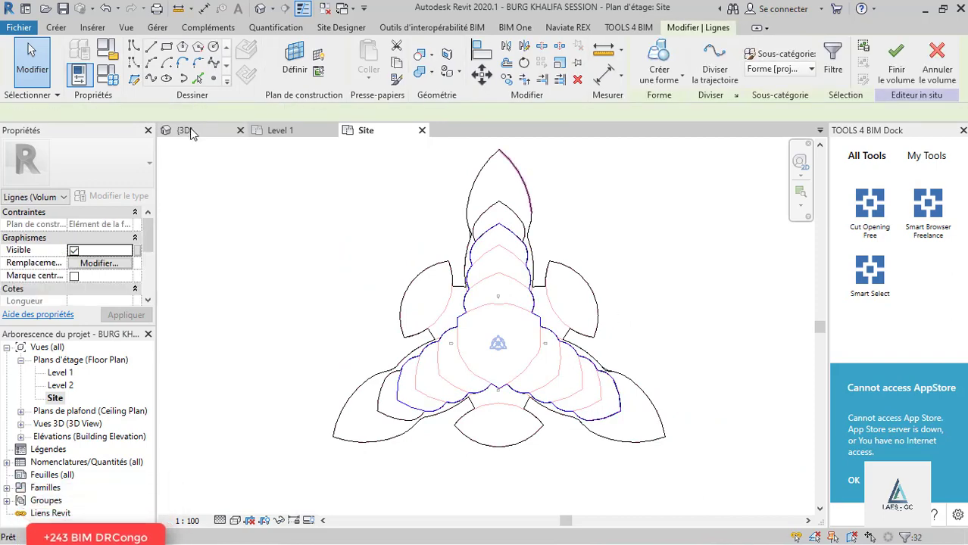
pyautogui.scroll(1, 453, 171)
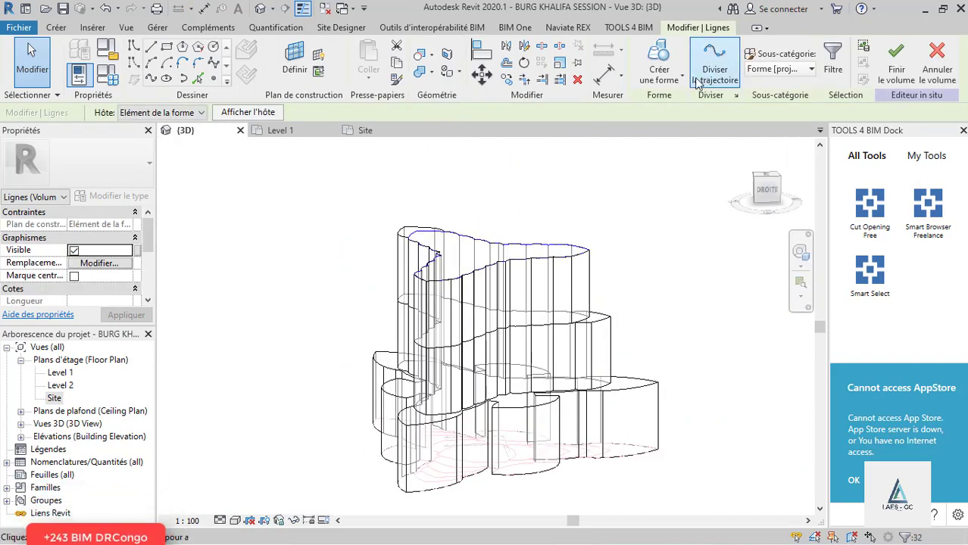
pyautogui.click(659, 73)
pyautogui.click(670, 102)
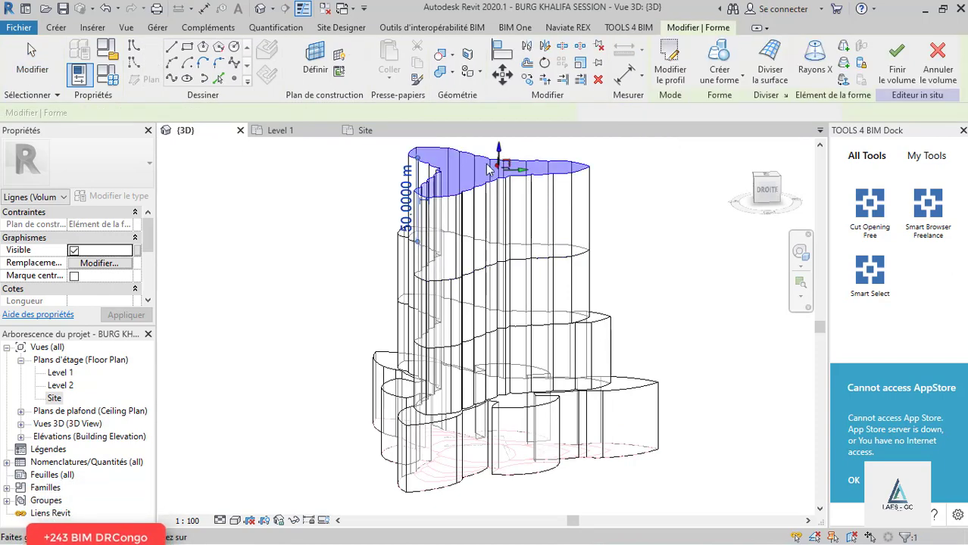
# Set the new top tier's height to 40 m.
pyautogui.click(408, 194)
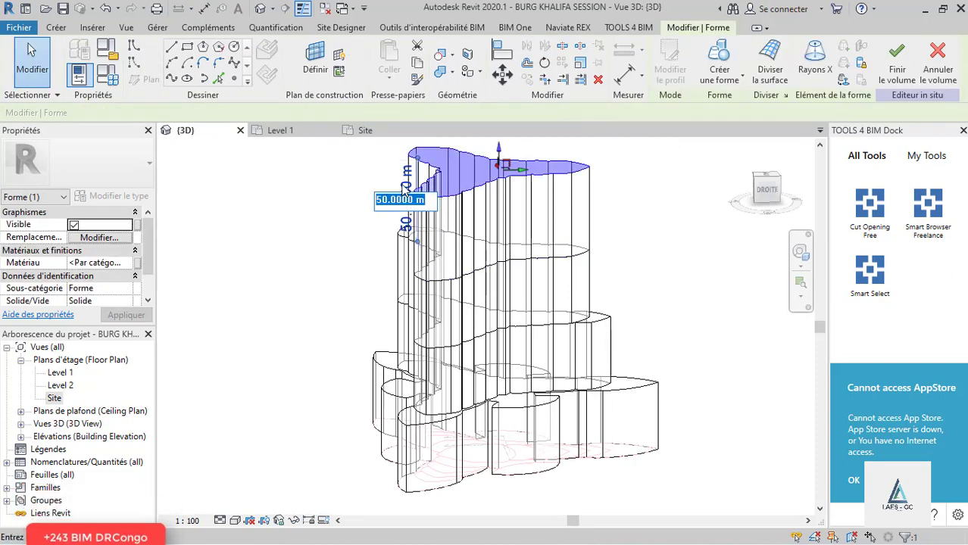
pyautogui.write('40')
pyautogui.press('Return')
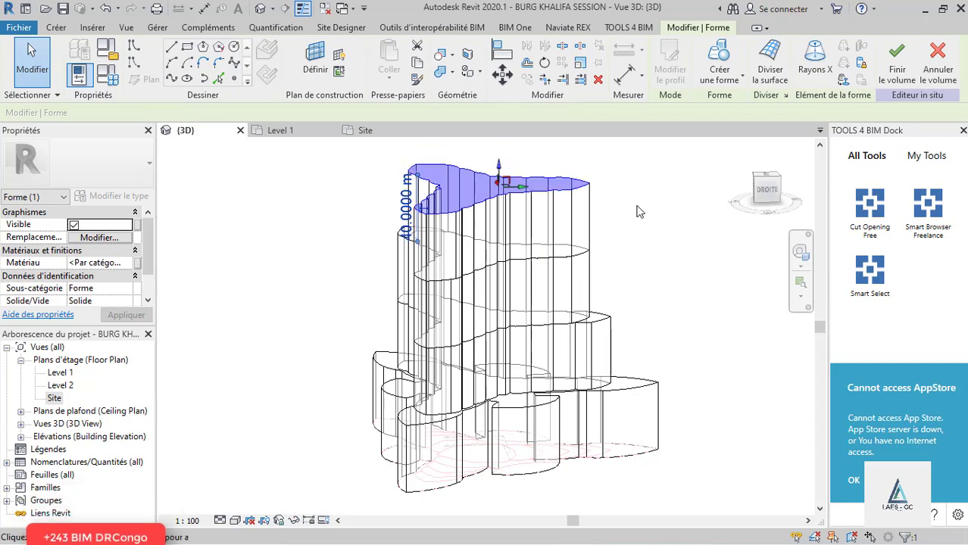
# Return to the Site plan and set the work plane by picking the new tier's top face.
pyautogui.click(326, 144)
pyautogui.click(373, 135)
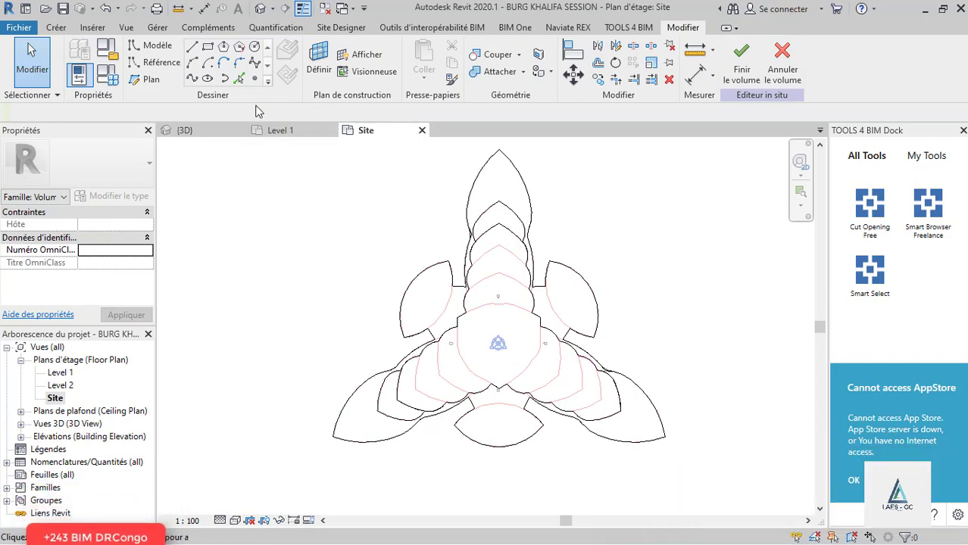
pyautogui.click(319, 64)
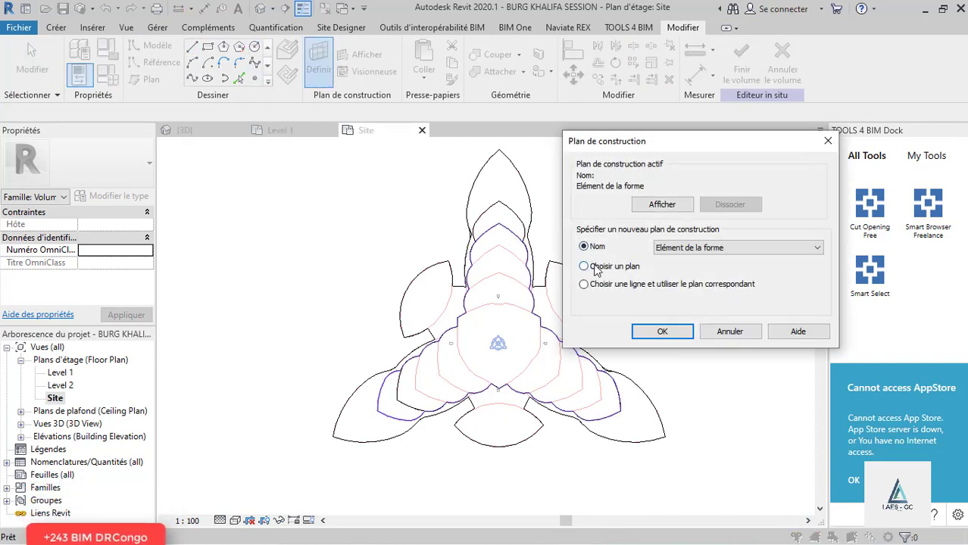
pyautogui.click(657, 331)
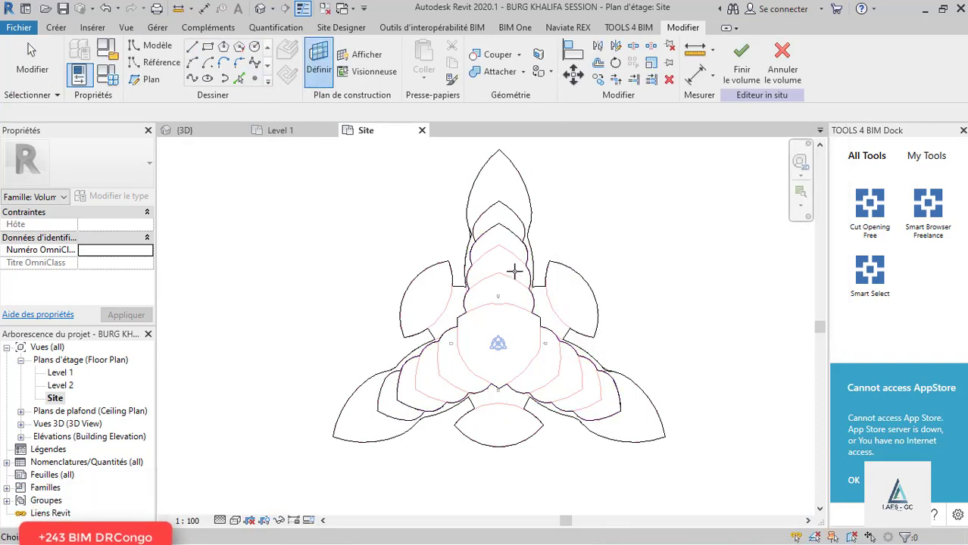
pyautogui.click(504, 232)
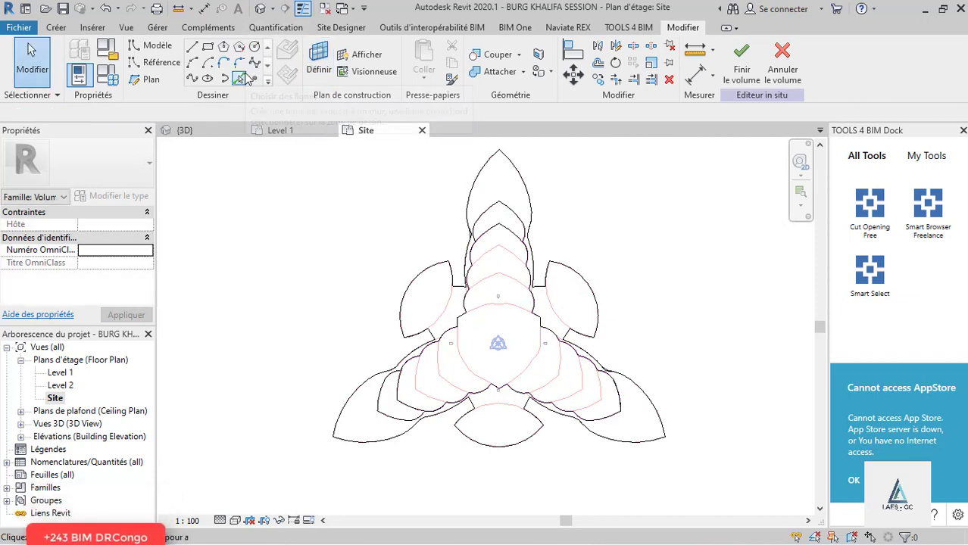
# Trace the next tier's lower-right wing from the imported drawing, picking its slanted tip edge and underside arcs toward the core.
pyautogui.click(239, 78)
pyautogui.scroll(3, 587, 409)
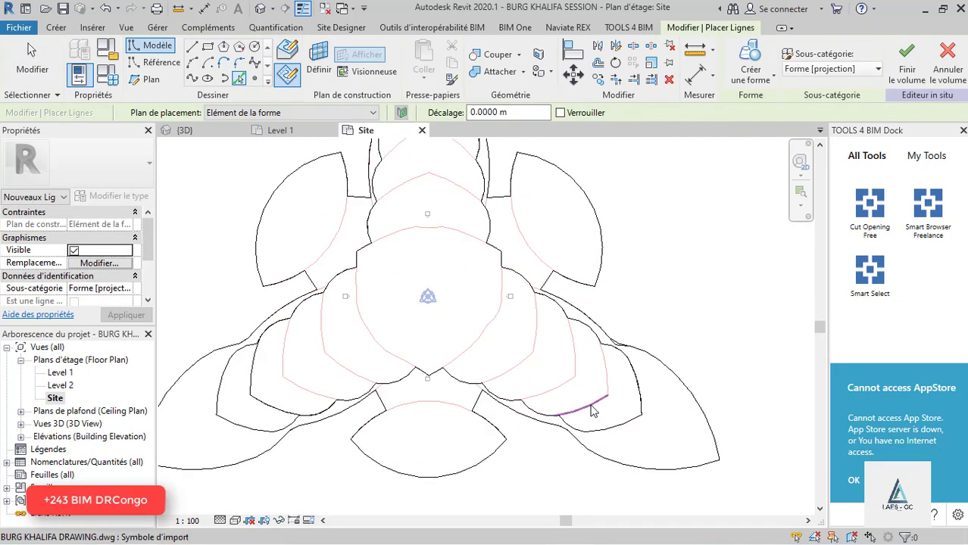
pyautogui.click(590, 404)
pyautogui.scroll(2, 523, 421)
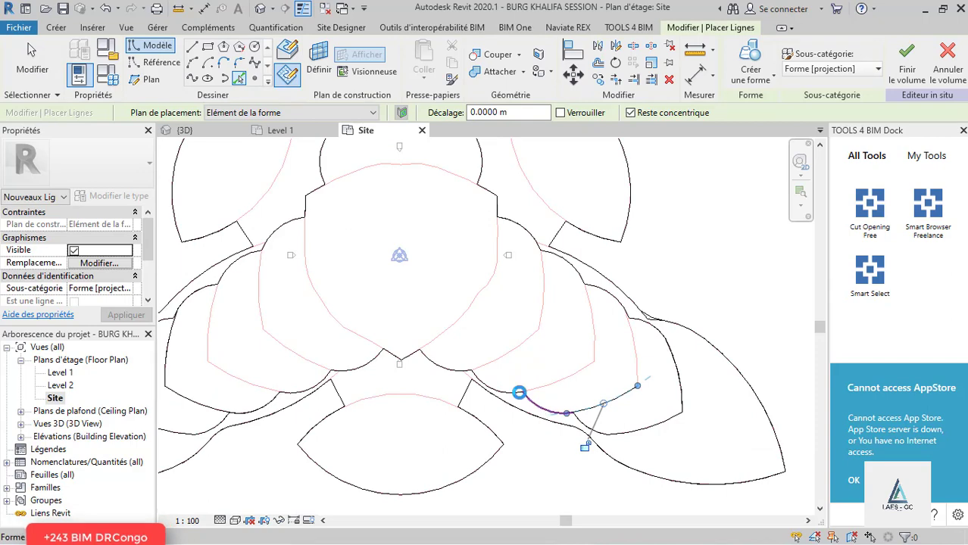
pyautogui.click(519, 393)
pyautogui.click(471, 380)
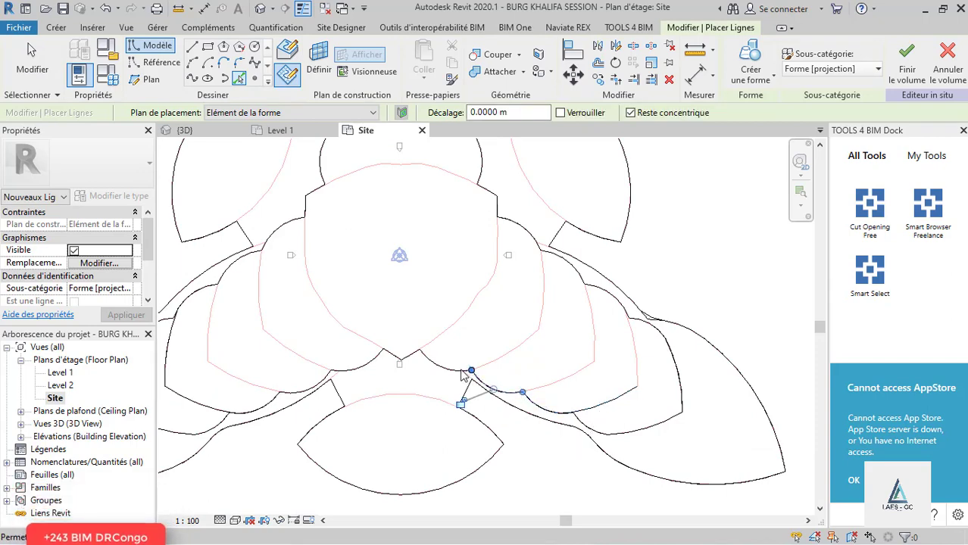
# Trace the V-shaped notch below the core and the lower-left wing's underside arcs from the imported drawing.
pyautogui.scroll(2, 401, 356)
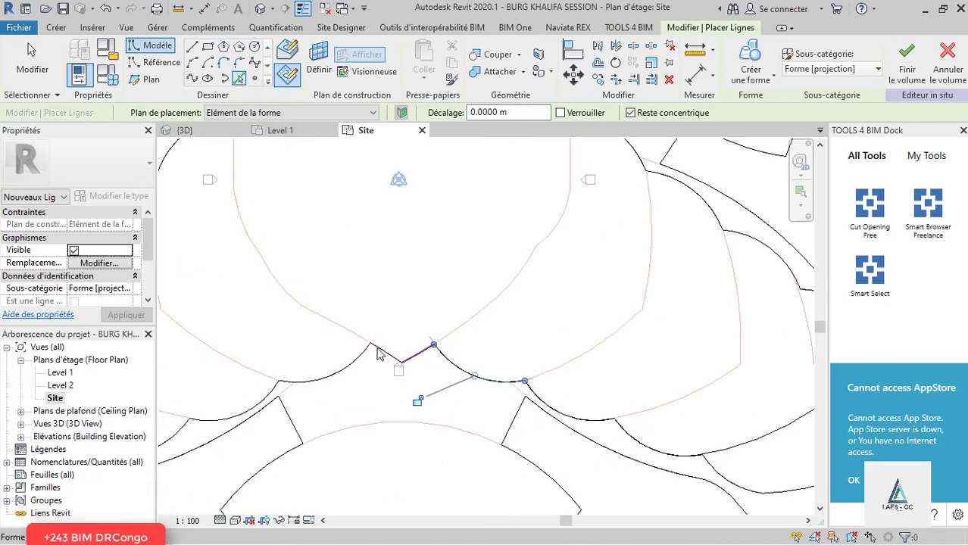
pyautogui.click(405, 359)
pyautogui.click(377, 348)
pyautogui.click(355, 362)
pyautogui.scroll(-3, 544, 375)
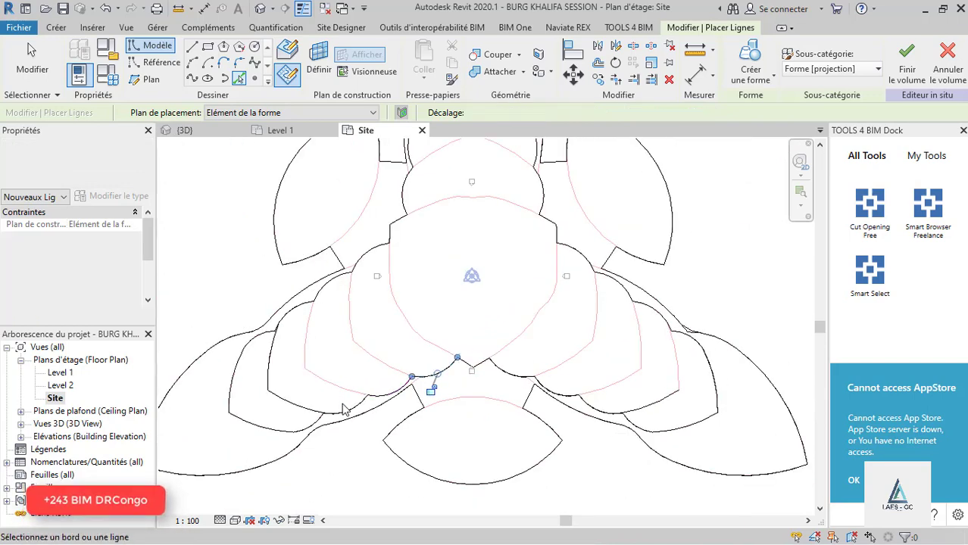
pyautogui.scroll(2, 342, 405)
pyautogui.click(412, 391)
pyautogui.click(378, 396)
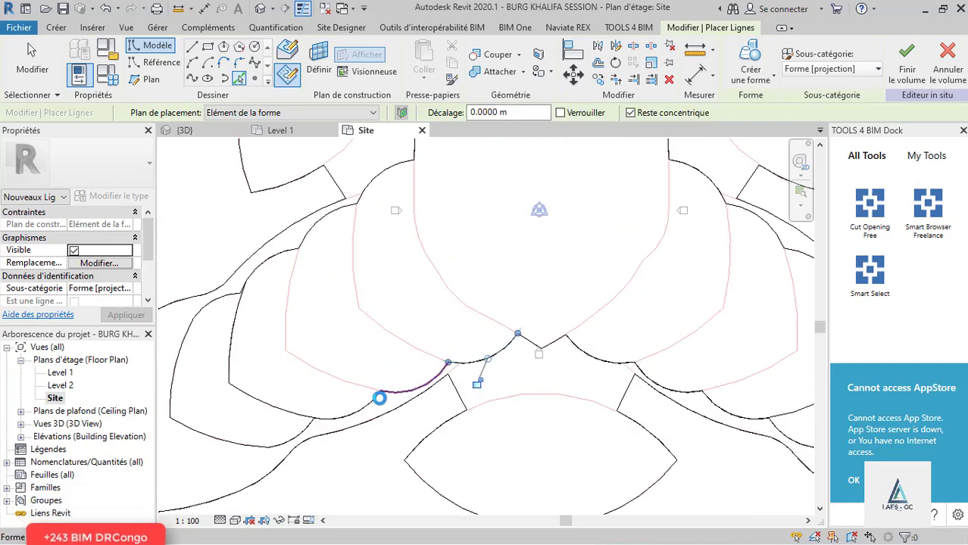
# Trace the lower-left wing's two tip edges and its upper arcs back to the core.
pyautogui.click(288, 413)
pyautogui.click(234, 354)
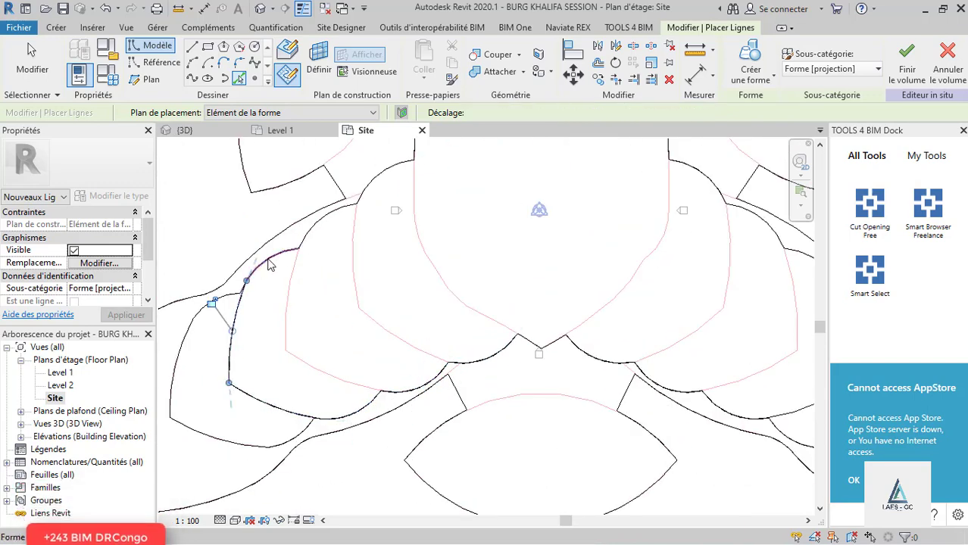
pyautogui.click(270, 264)
pyautogui.click(294, 237)
pyautogui.click(376, 185)
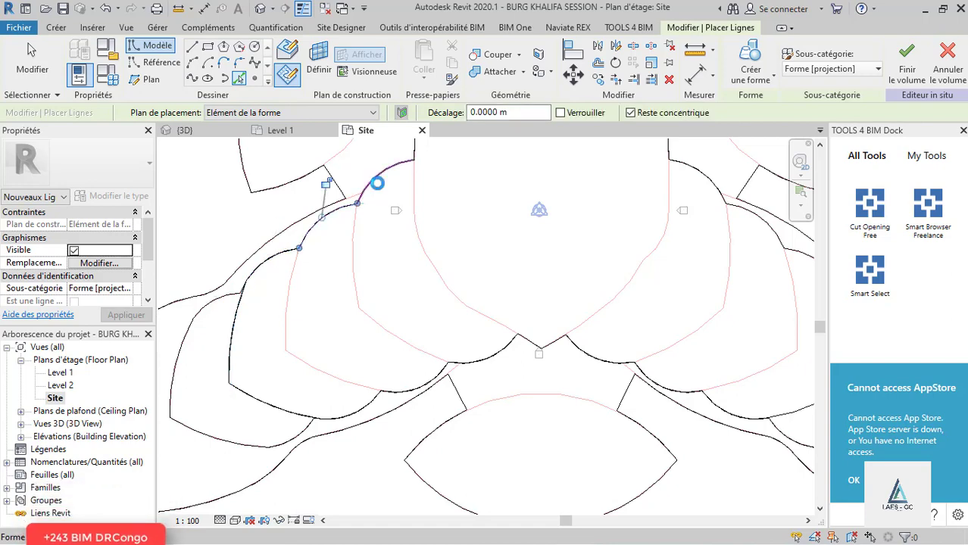
# Trace the short lines at the core's upper-left corner and the first left arc of the upper wing.
pyautogui.scroll(-1, 353, 489)
pyautogui.scroll(-2, 353, 489)
pyautogui.scroll(5, 390, 333)
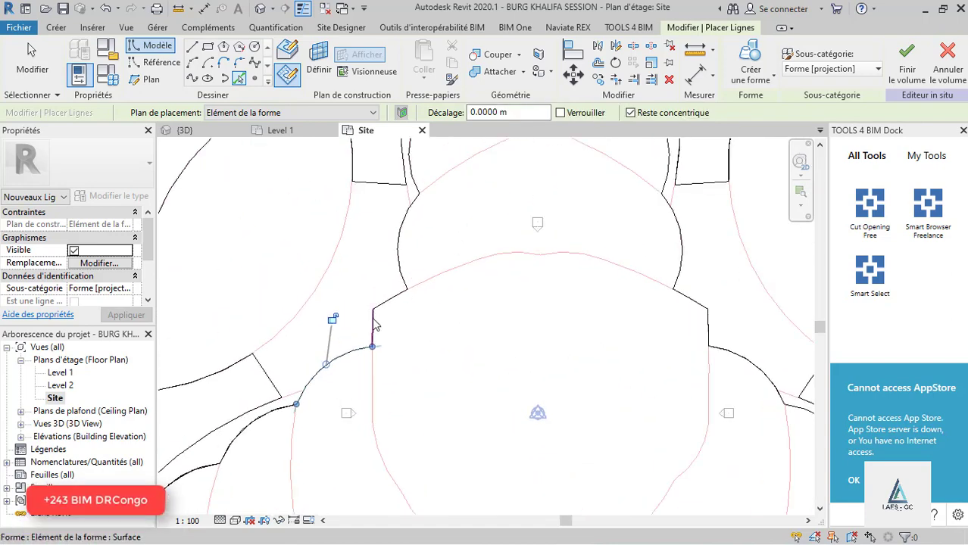
pyautogui.click(384, 305)
pyautogui.click(392, 298)
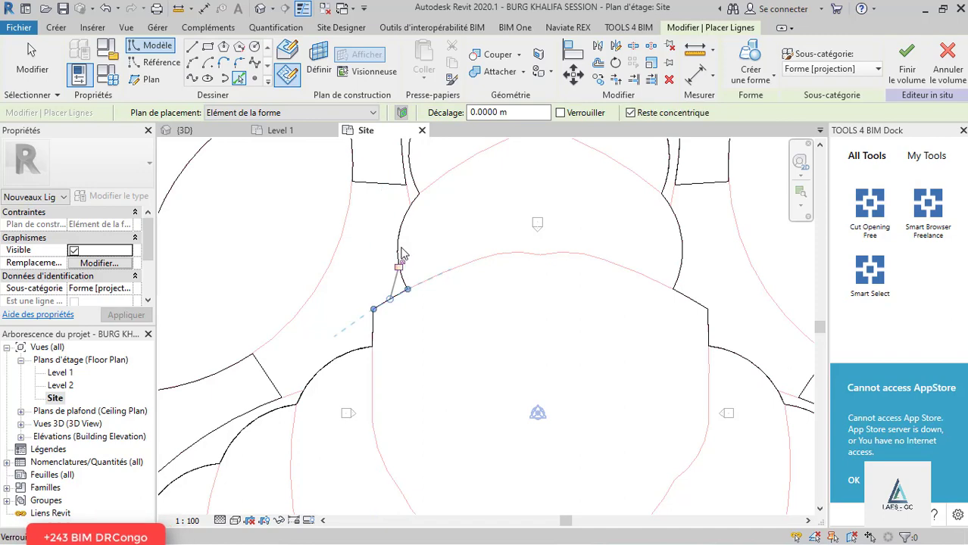
pyautogui.click(398, 259)
# Trace the upper wing's remaining left arcs, both edges of its pointed tip and the first arc on its right side.
pyautogui.scroll(-3, 391, 480)
pyautogui.scroll(1, 414, 330)
pyautogui.scroll(1, 413, 334)
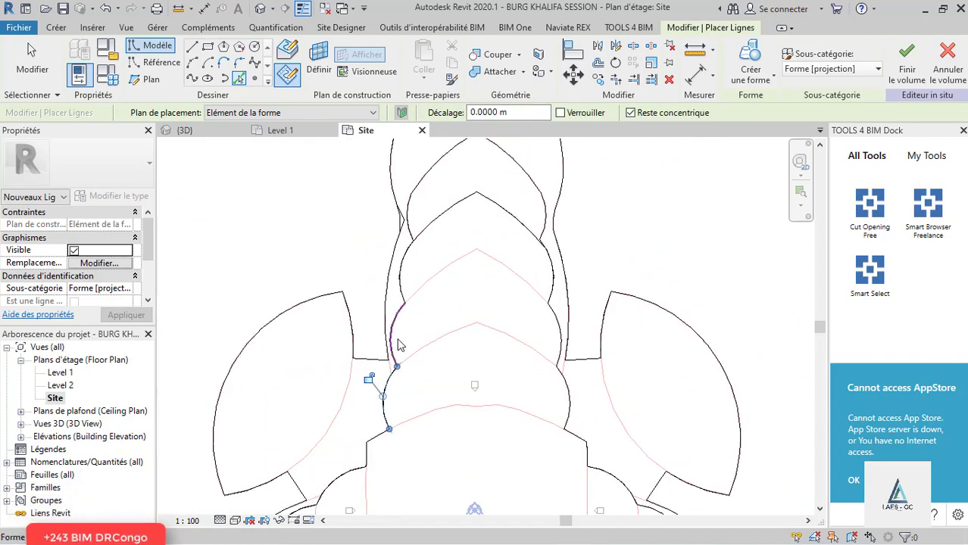
pyautogui.click(400, 289)
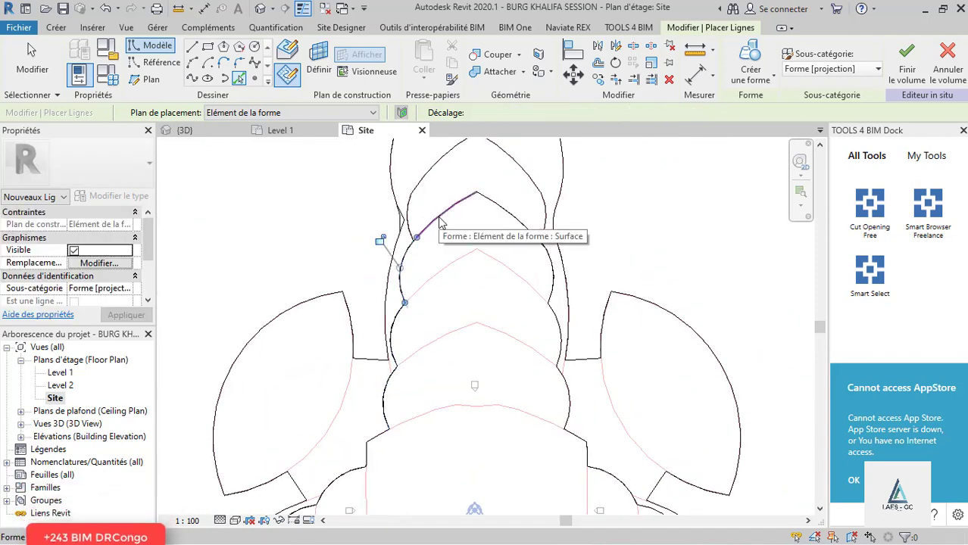
pyautogui.click(498, 212)
pyautogui.click(514, 222)
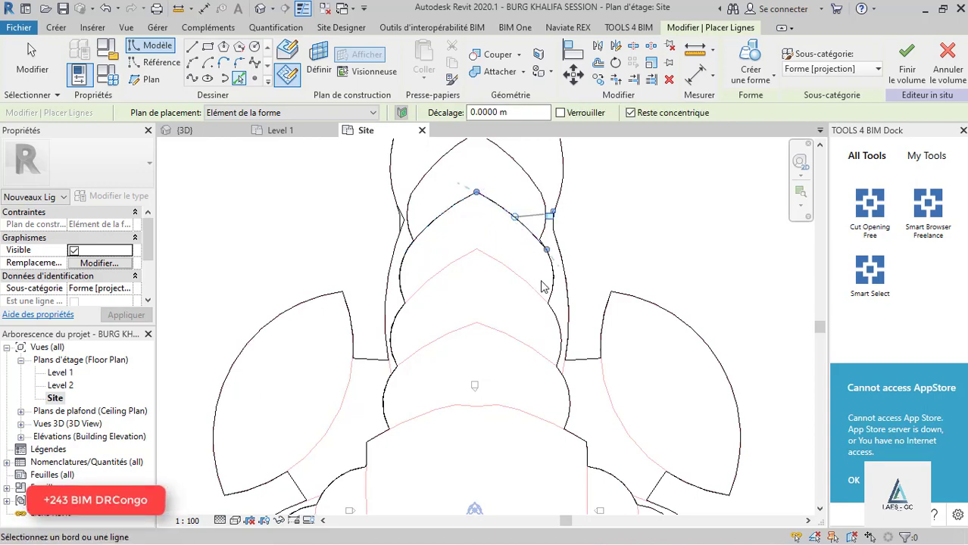
pyautogui.click(550, 293)
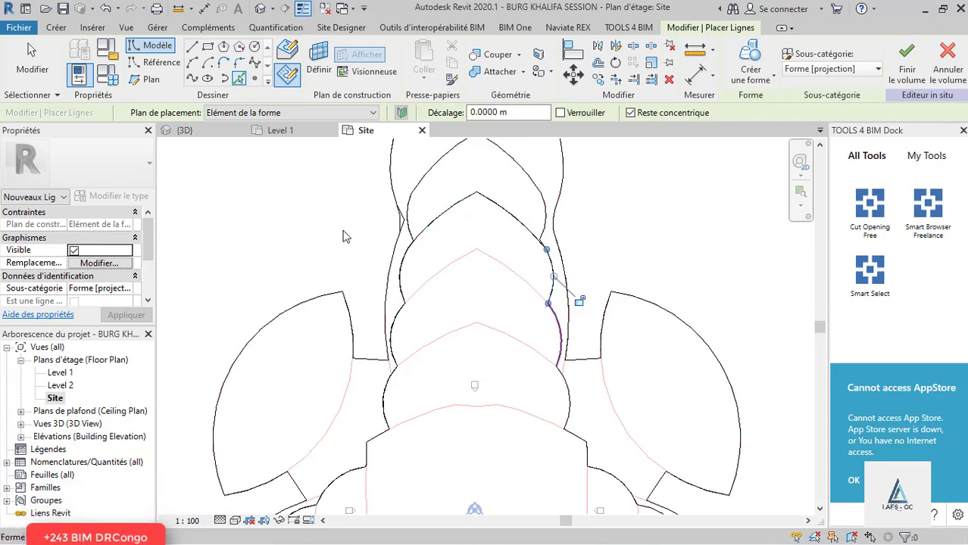
# Trace the upper wing's remaining right arcs and the short lines at the core's upper-right corner.
pyautogui.scroll(-3, 343, 237)
pyautogui.scroll(2, 454, 301)
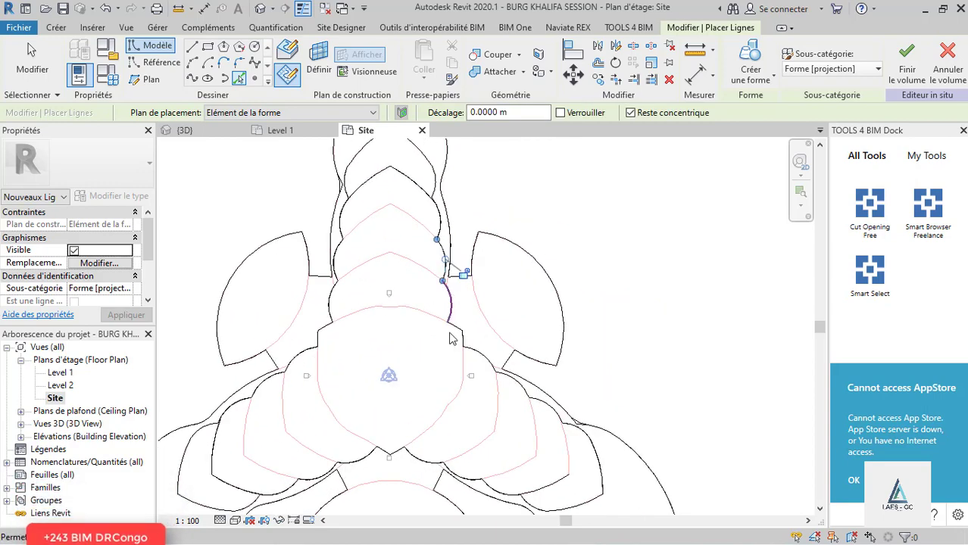
pyautogui.scroll(2, 454, 335)
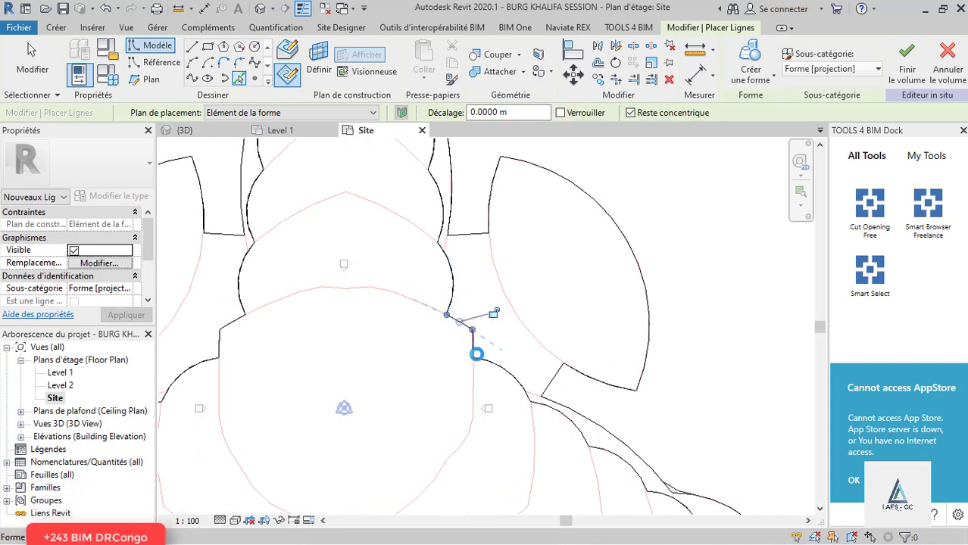
pyautogui.click(472, 356)
# Trace the lower-right wing's upper arcs and outer tip edge to complete the tier outline, and end the line placement.
pyautogui.scroll(-3, 351, 276)
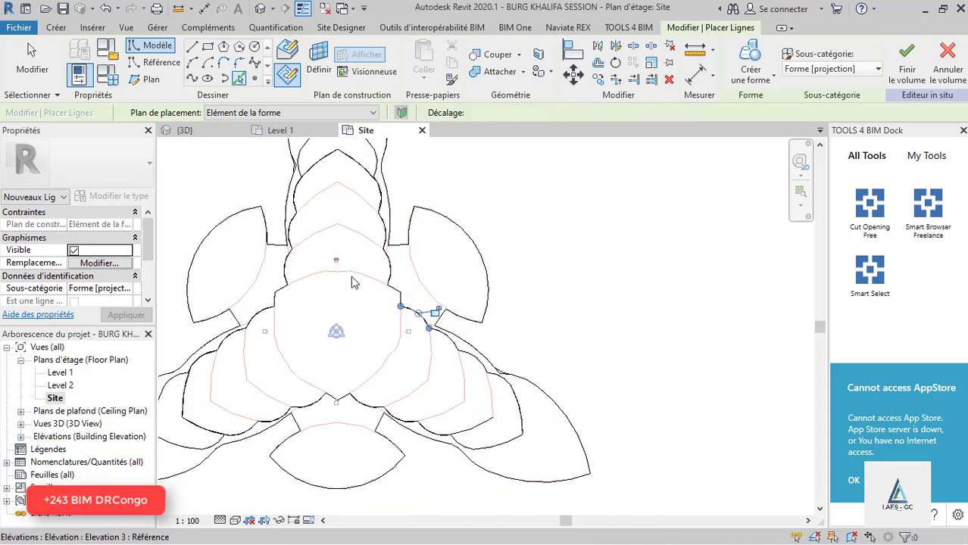
pyautogui.scroll(2, 424, 333)
pyautogui.click(477, 361)
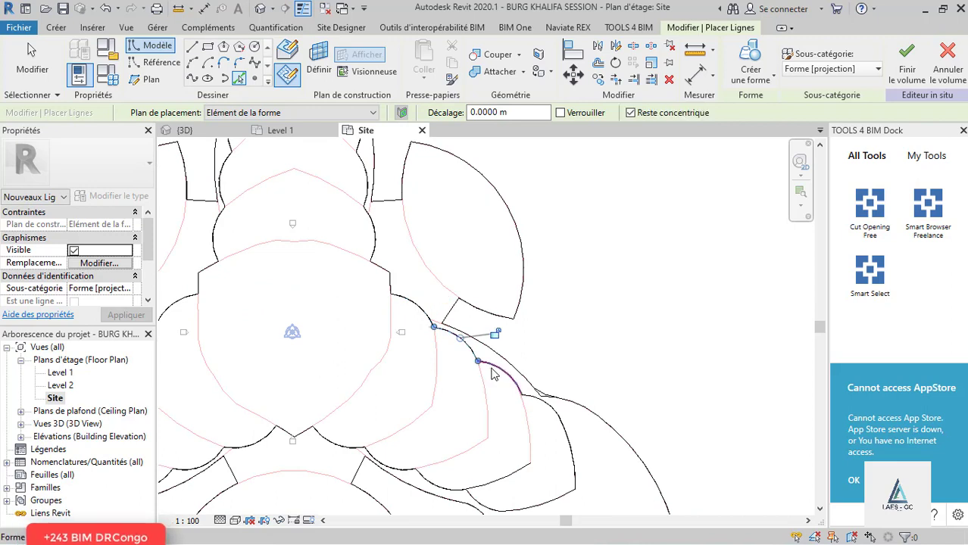
pyautogui.click(534, 435)
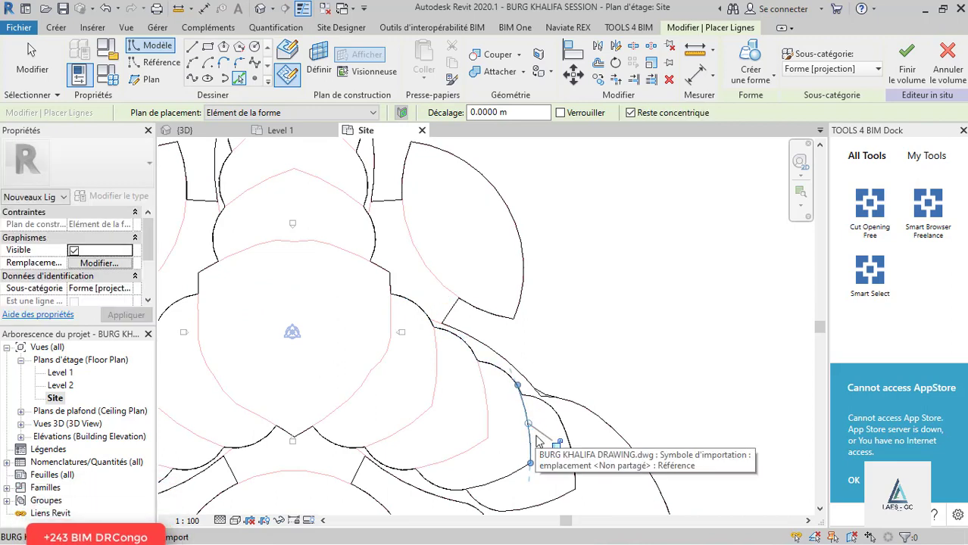
pyautogui.press('Escape')
pyautogui.press('Escape')
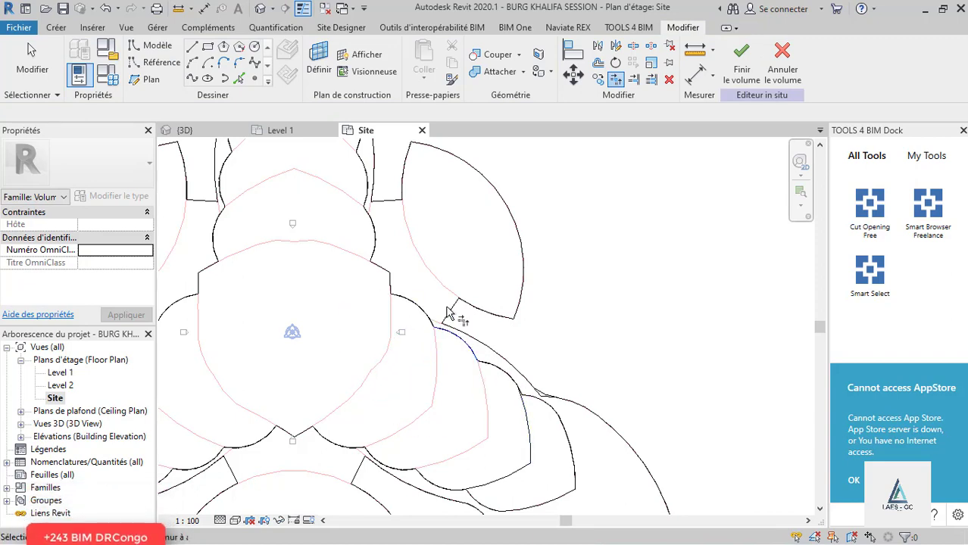
# Join the traced lines into corners with Trim/Extend to Corner, around the core notch and along the lower-right wing to its tip.
pyautogui.scroll(3, 442, 332)
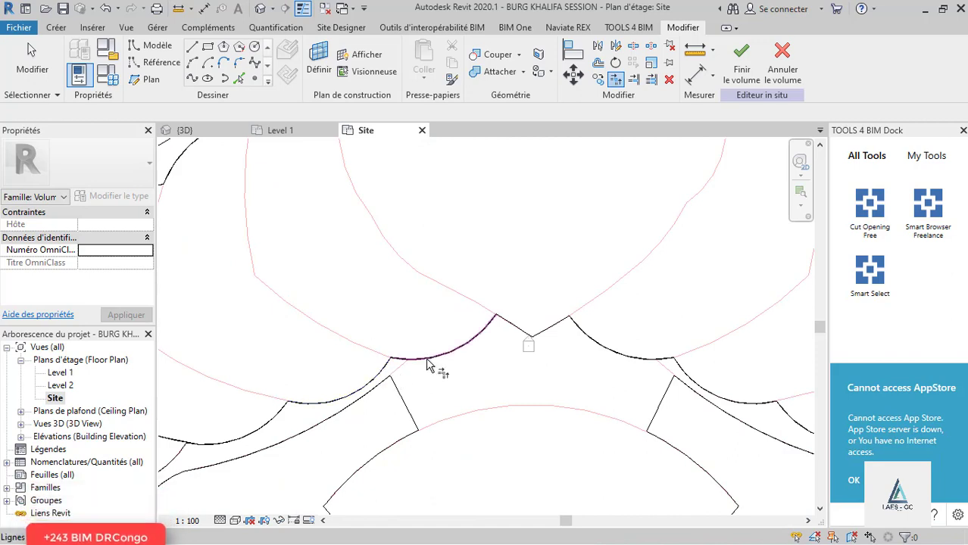
pyautogui.click(515, 332)
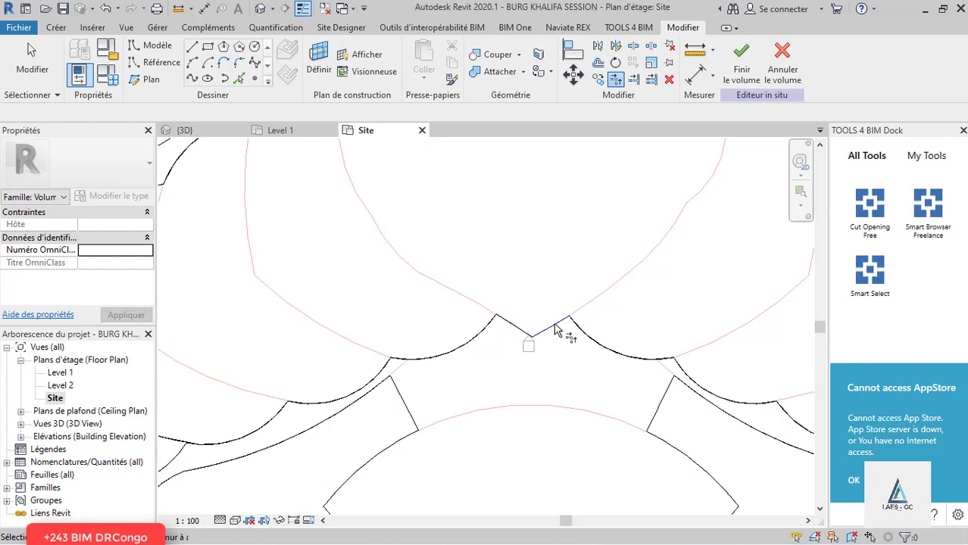
pyautogui.scroll(-3, 404, 349)
pyautogui.scroll(2, 542, 359)
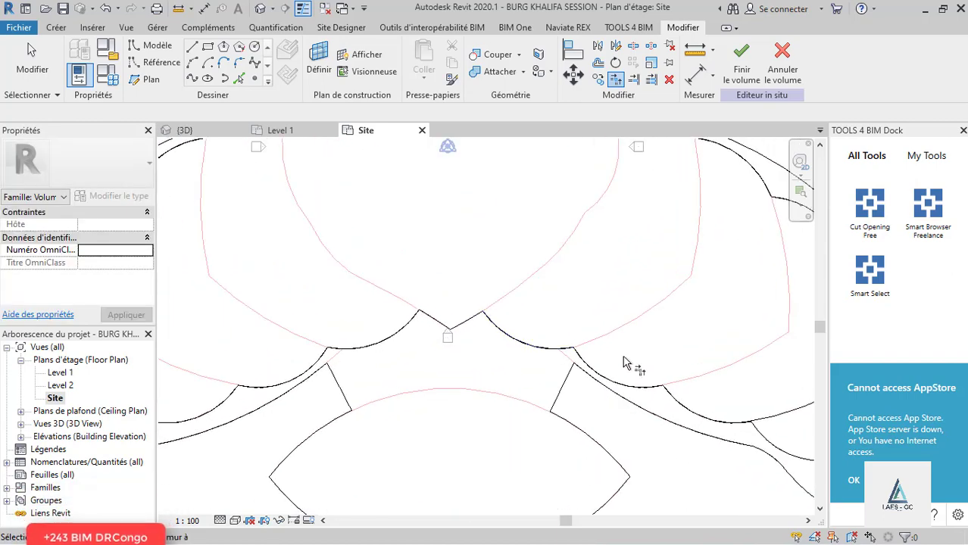
pyautogui.scroll(-3, 393, 346)
pyautogui.scroll(2, 526, 375)
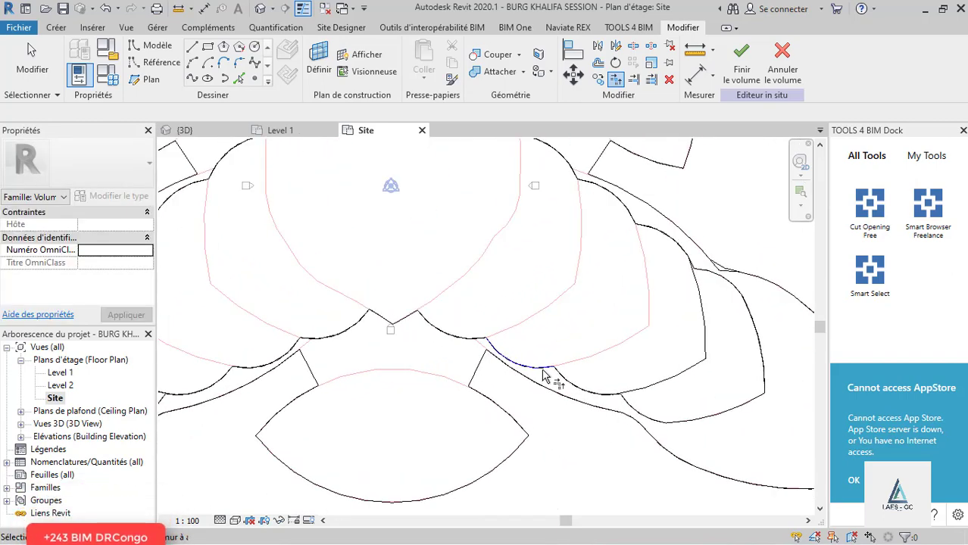
pyautogui.scroll(2, 660, 387)
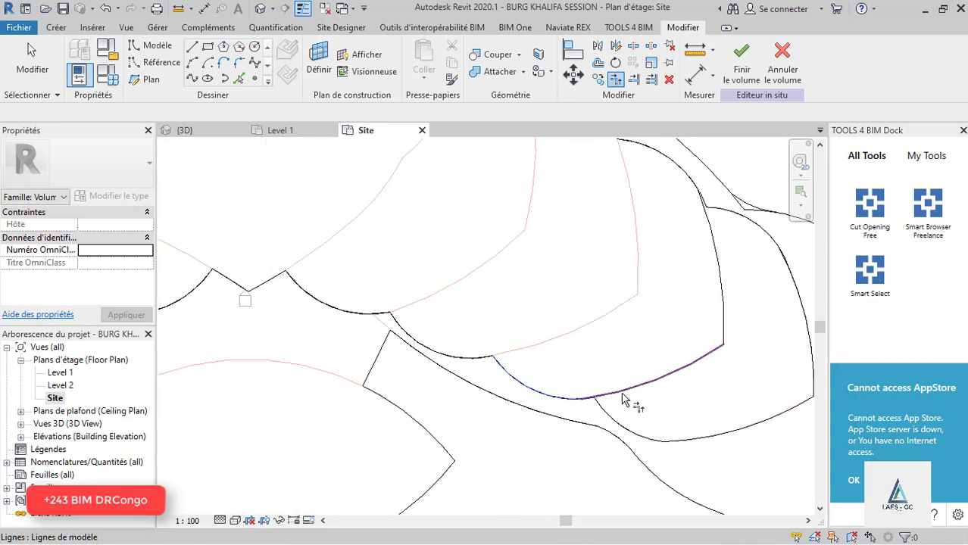
pyautogui.scroll(-3, 656, 333)
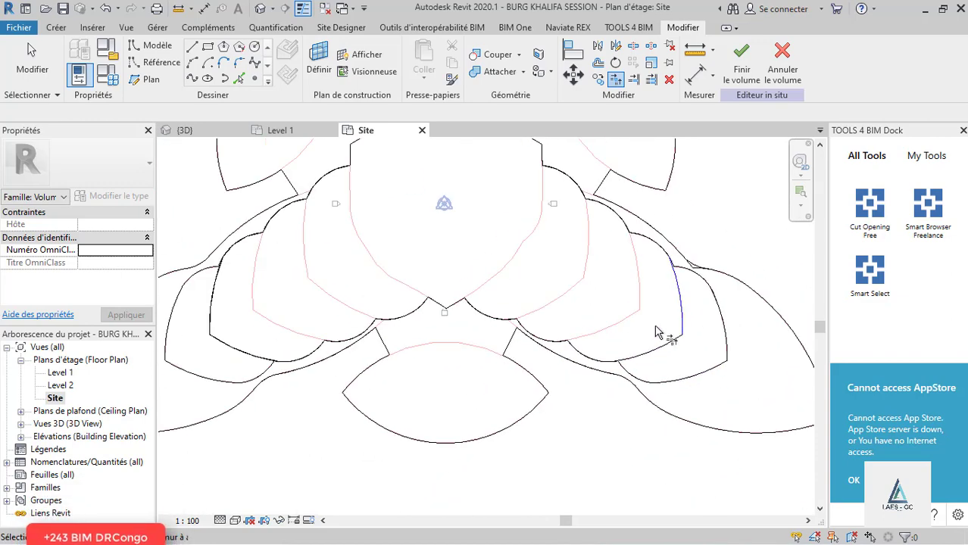
pyautogui.scroll(-1, 656, 334)
pyautogui.click(674, 341)
# Select the whole joined outline as a chain and create a solid form from it in the 3D view.
pyautogui.click(372, 308)
pyautogui.scroll(-3, 394, 341)
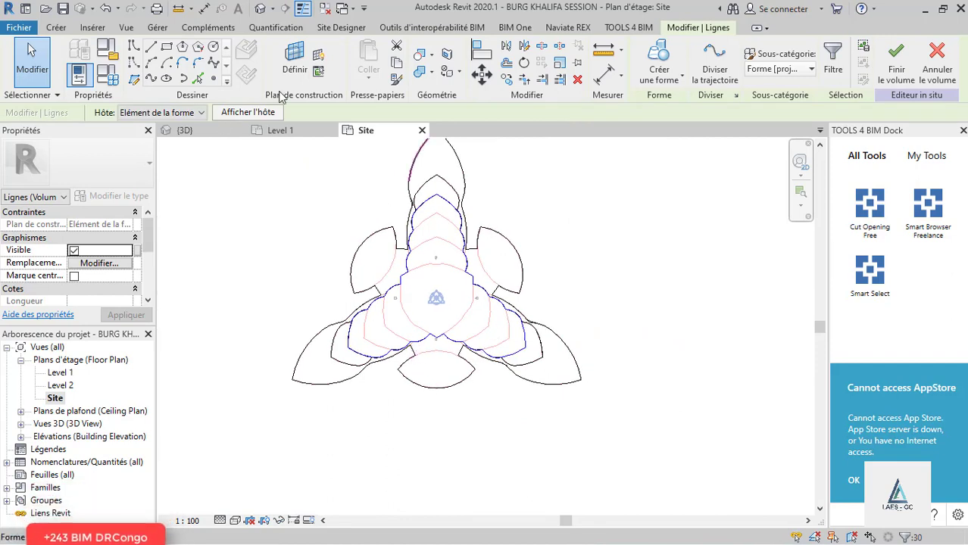
pyautogui.click(186, 130)
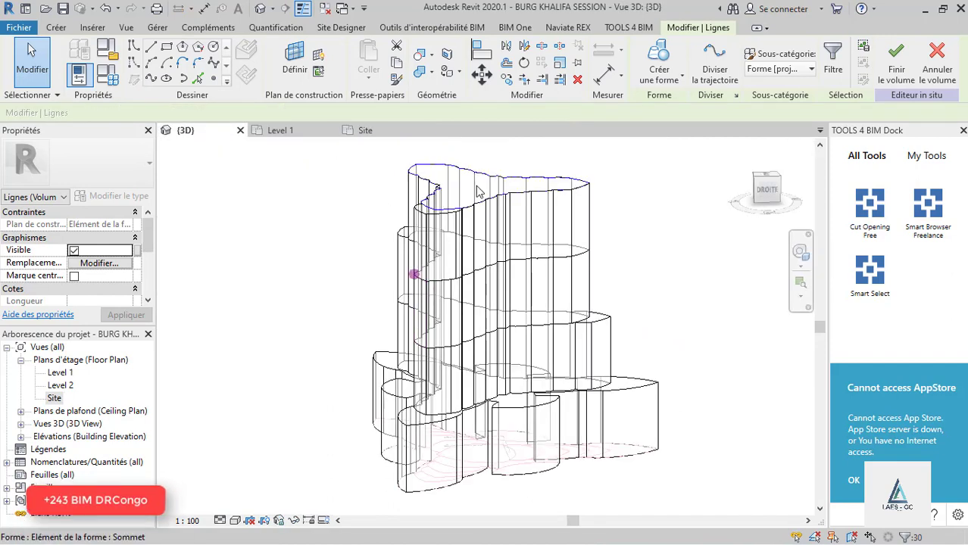
pyautogui.click(679, 81)
pyautogui.click(680, 100)
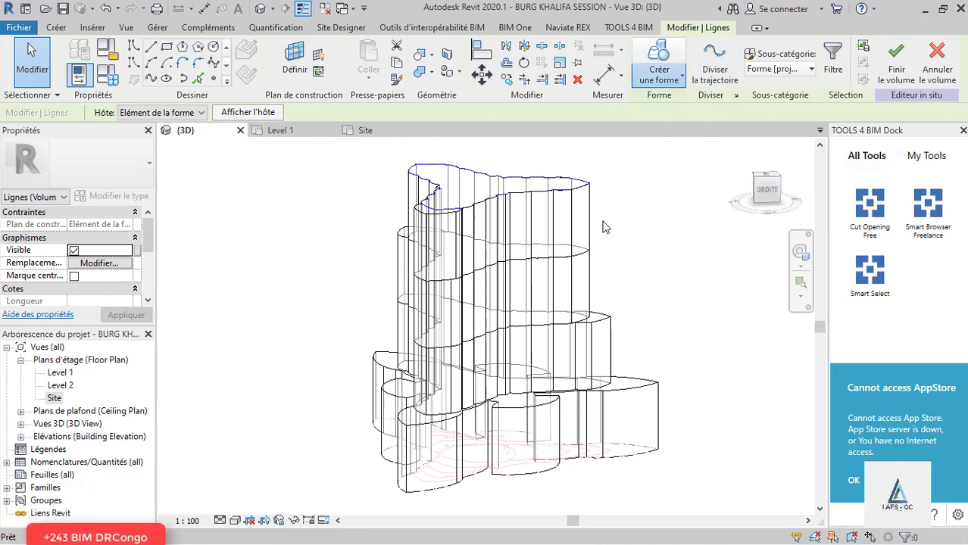
# Set the new top tier's height to 70 m and deselect it.
pyautogui.scroll(-3, 481, 377)
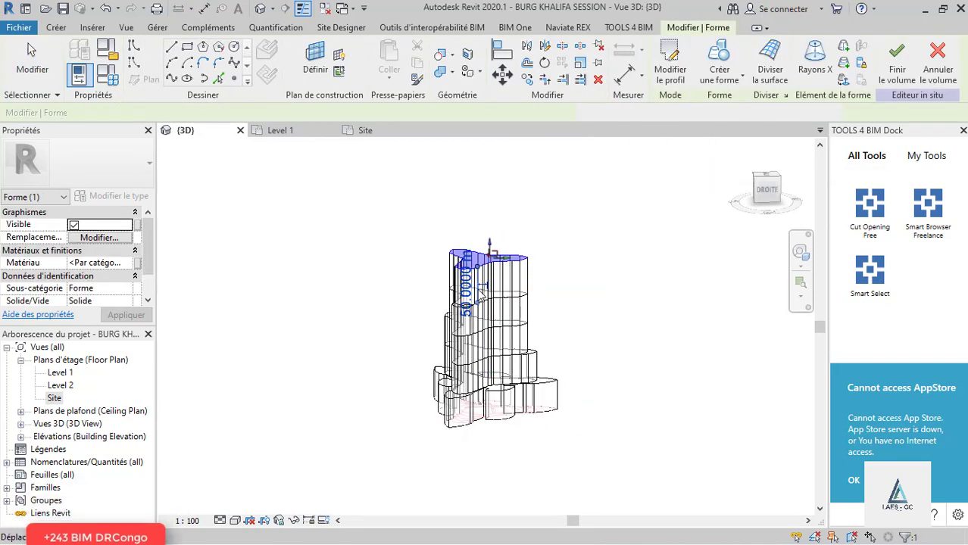
pyautogui.click(467, 282)
pyautogui.write('7')
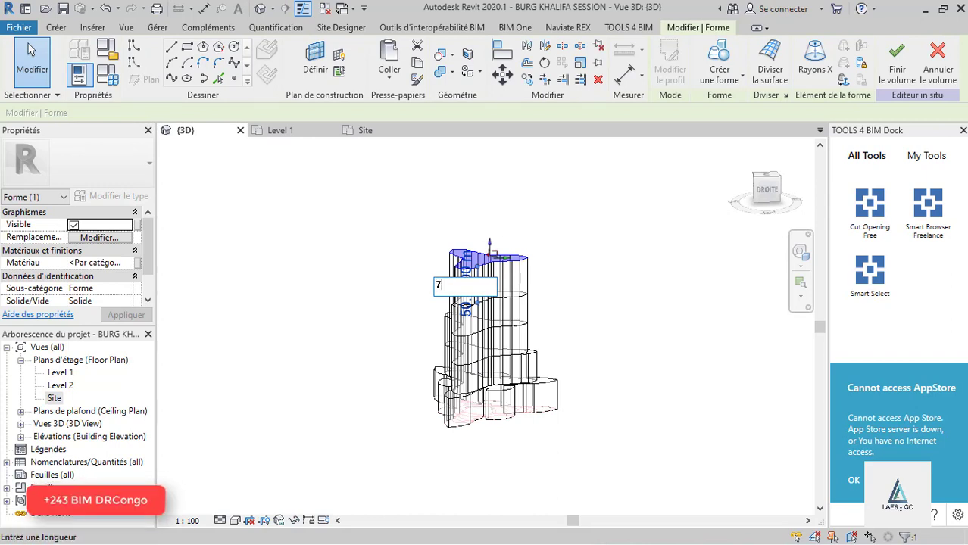
pyautogui.write('0')
pyautogui.press('Return')
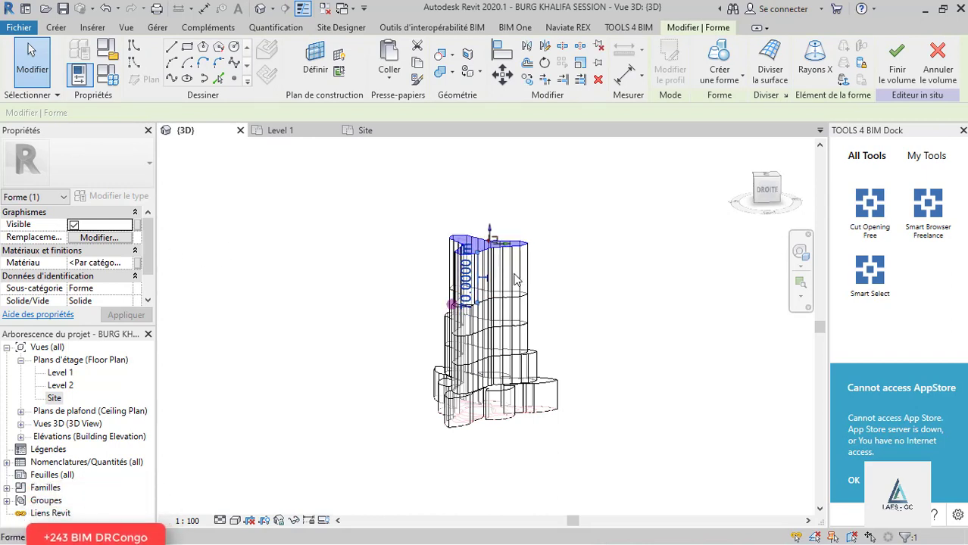
pyautogui.click(556, 262)
# Return to the Site plan and set the work plane by picking the top face of the 70 m tier.
pyautogui.scroll(1, 535, 276)
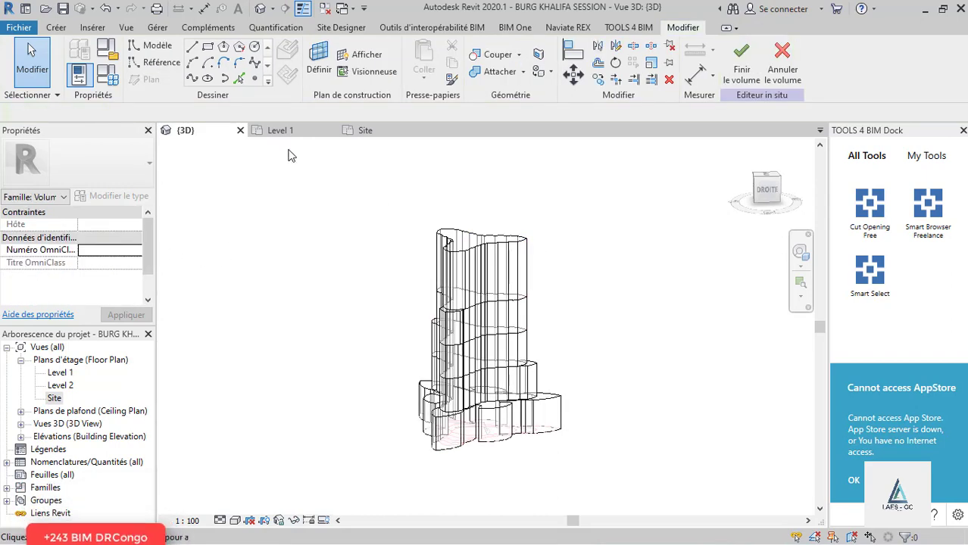
pyautogui.click(365, 131)
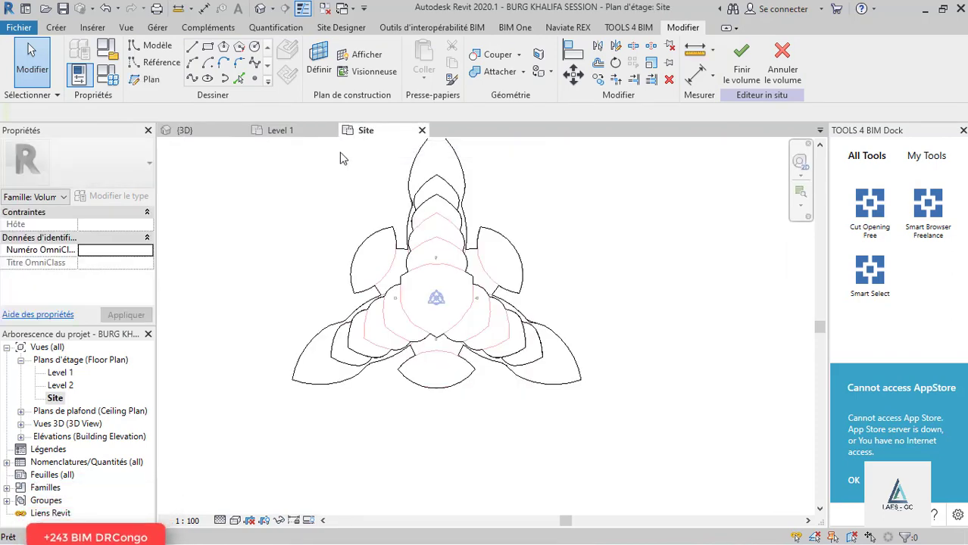
pyautogui.scroll(1, 436, 189)
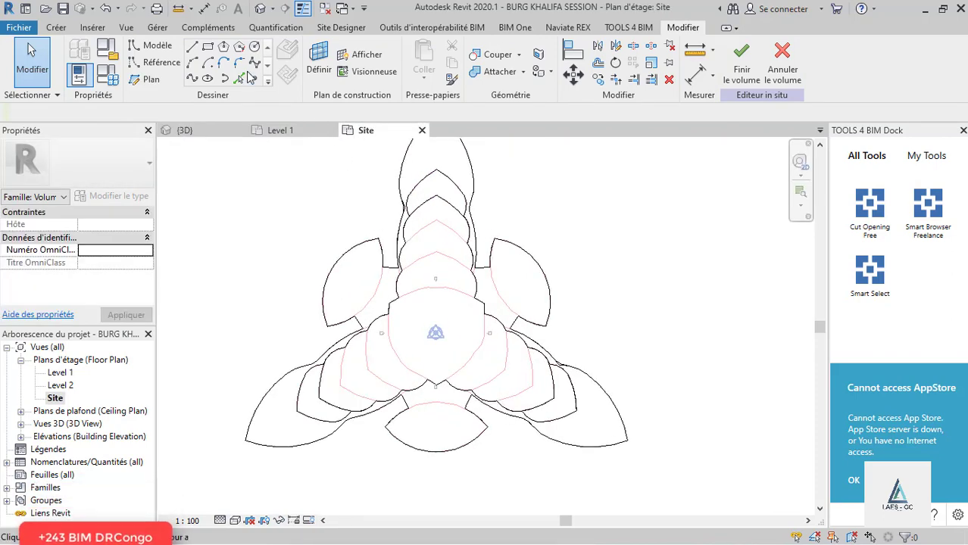
pyautogui.click(319, 61)
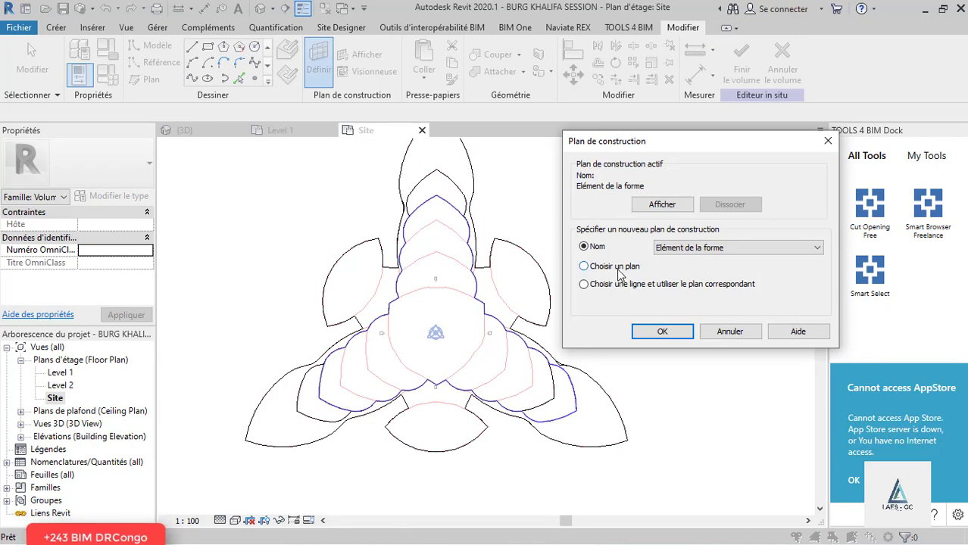
pyautogui.click(661, 332)
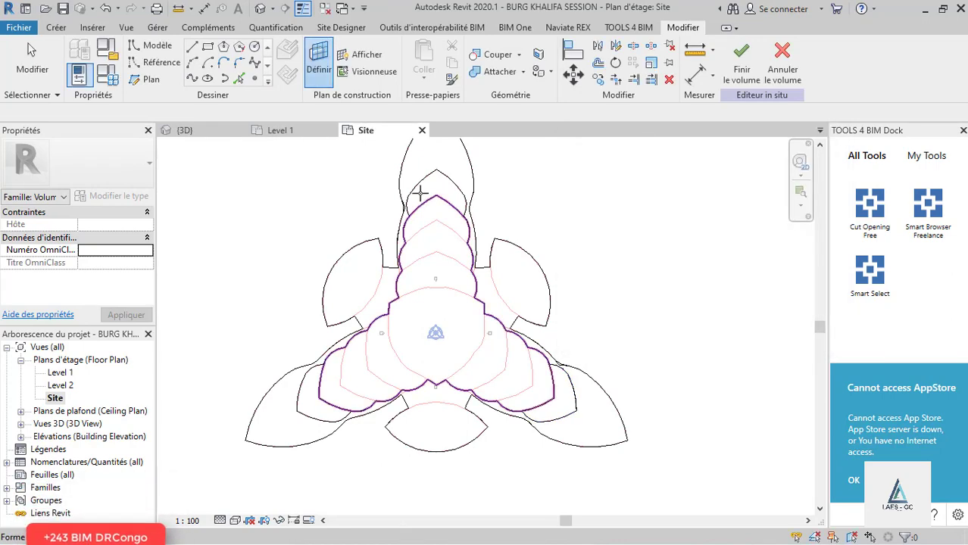
pyautogui.click(452, 274)
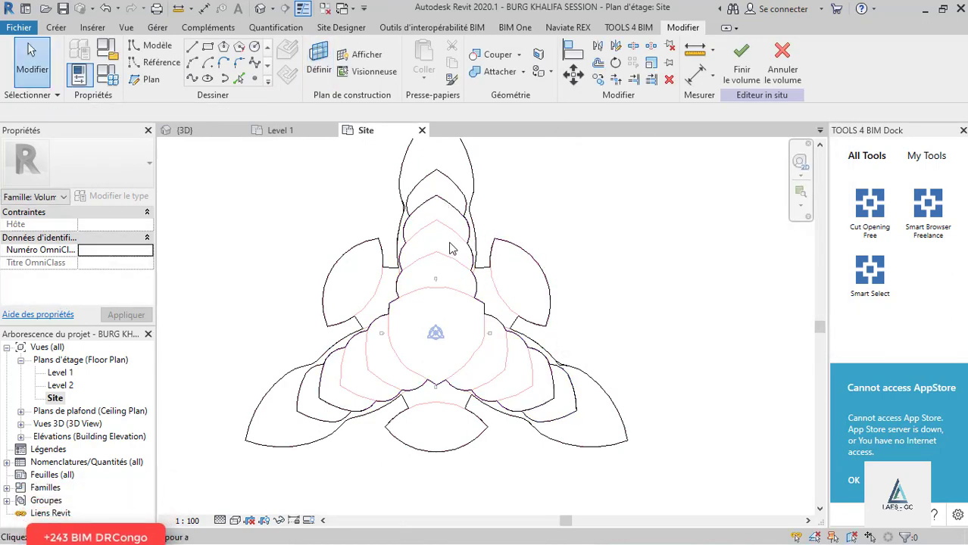
# Trace the next tier's outline with Pick Lines from the upper wing's tip down its left side and around the core's left corner.
pyautogui.scroll(1, 447, 238)
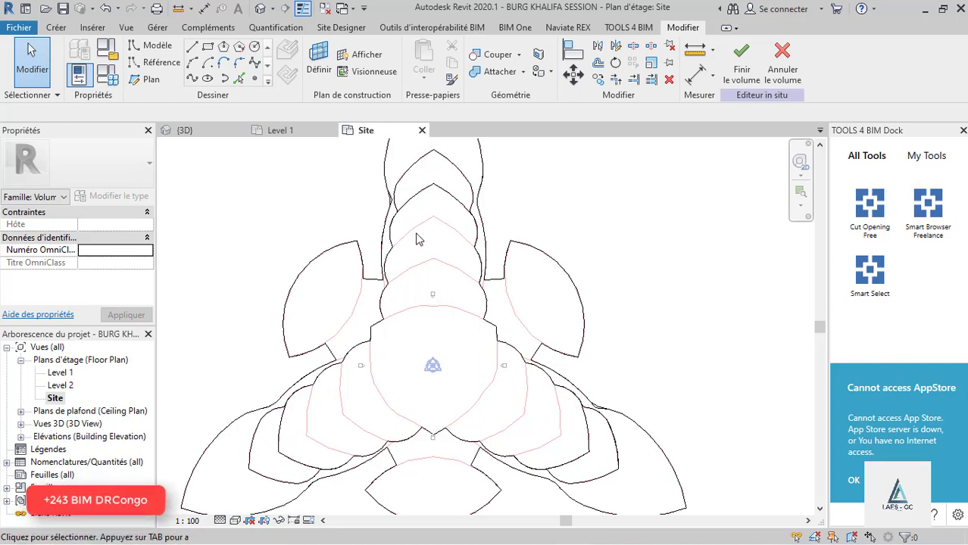
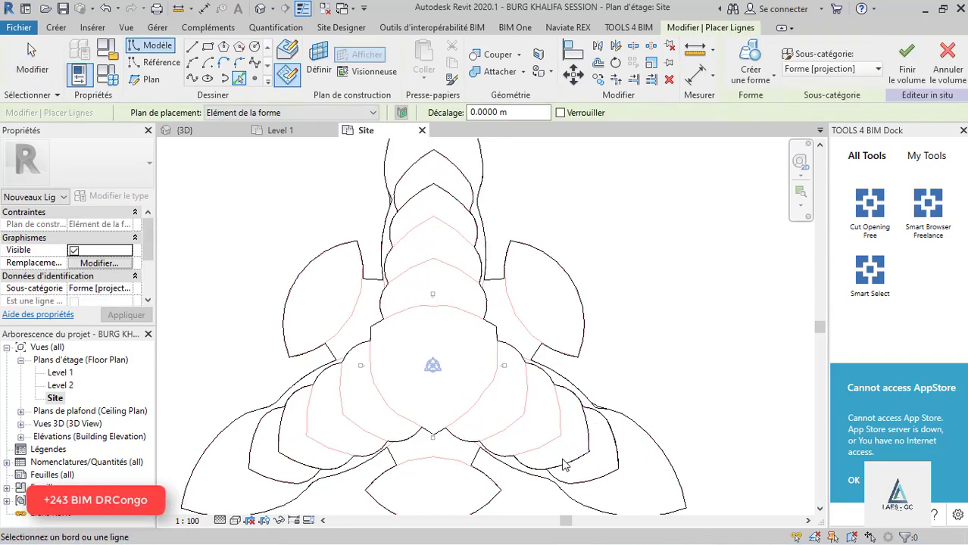
pyautogui.click(414, 235)
pyautogui.scroll(2, 390, 258)
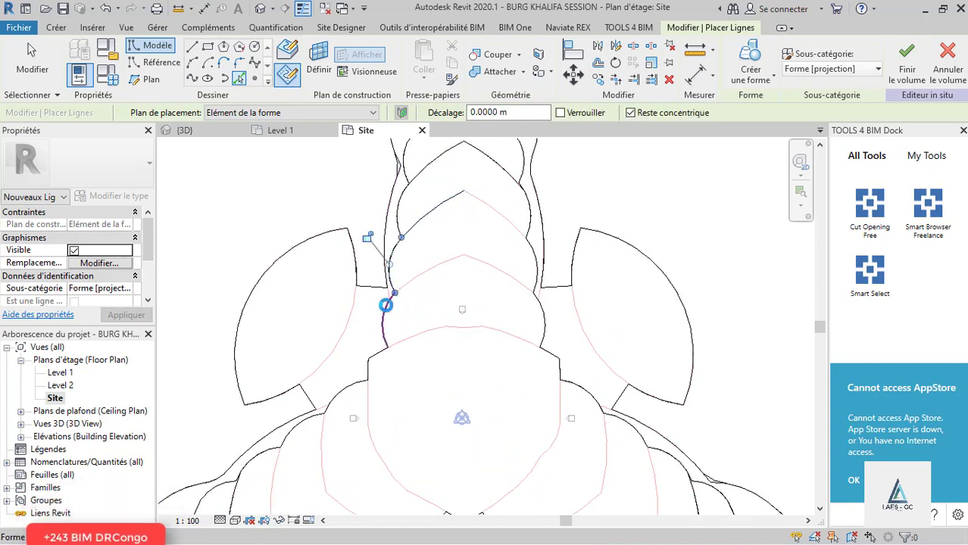
pyautogui.click(385, 304)
pyautogui.scroll(2, 362, 379)
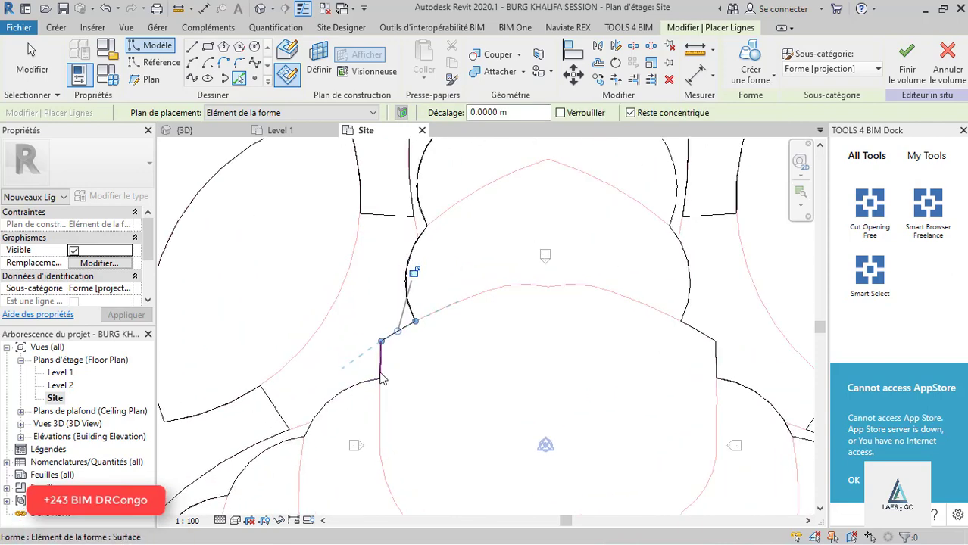
pyautogui.click(379, 371)
pyautogui.click(357, 399)
# Continue tracing the outline around the lower-left wing, down to its tip and back along its underside toward the core notch.
pyautogui.scroll(-2, 341, 378)
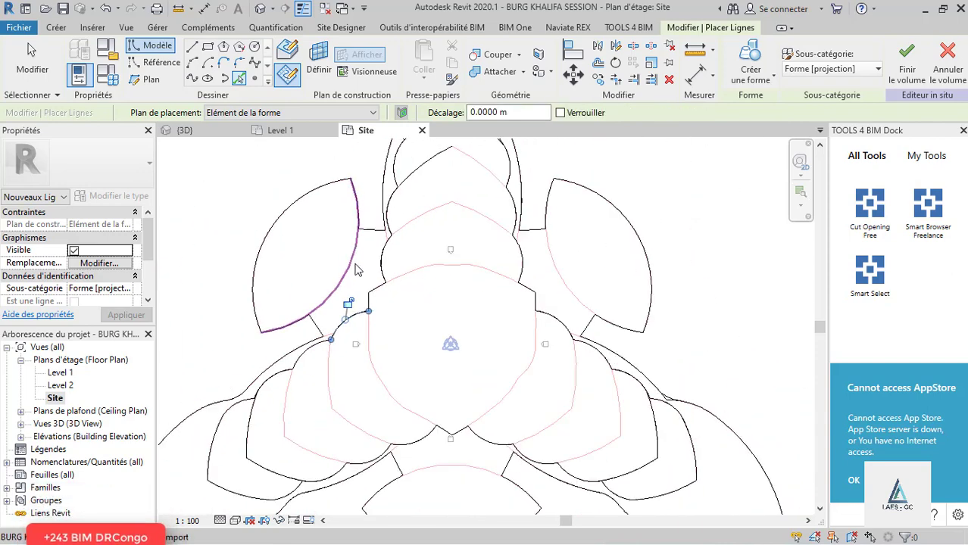
pyautogui.click(312, 348)
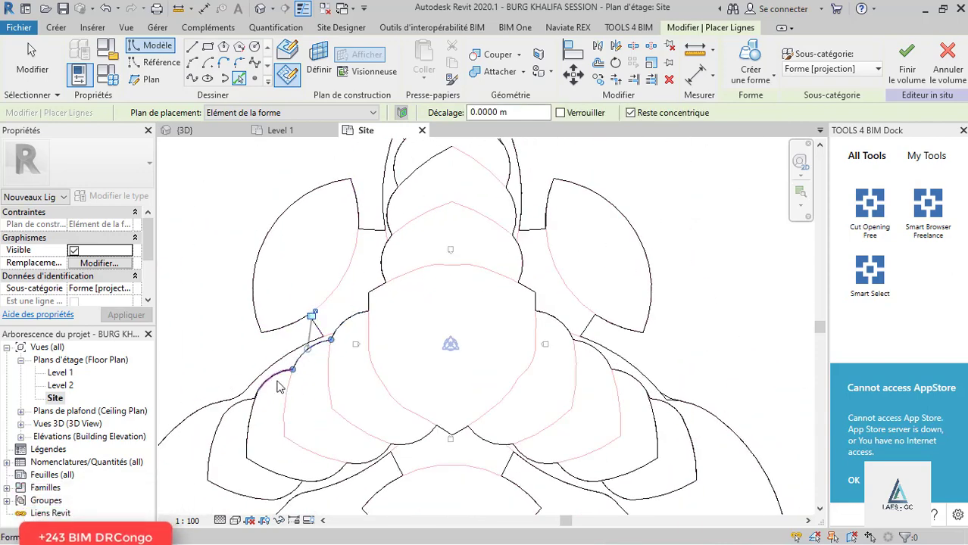
pyautogui.click(252, 410)
pyautogui.click(266, 471)
pyautogui.click(307, 477)
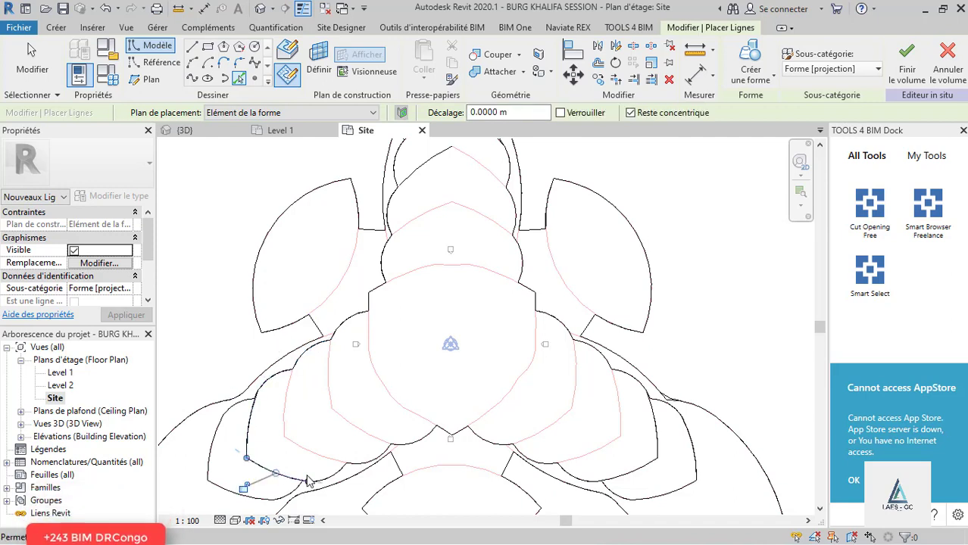
pyautogui.click(350, 471)
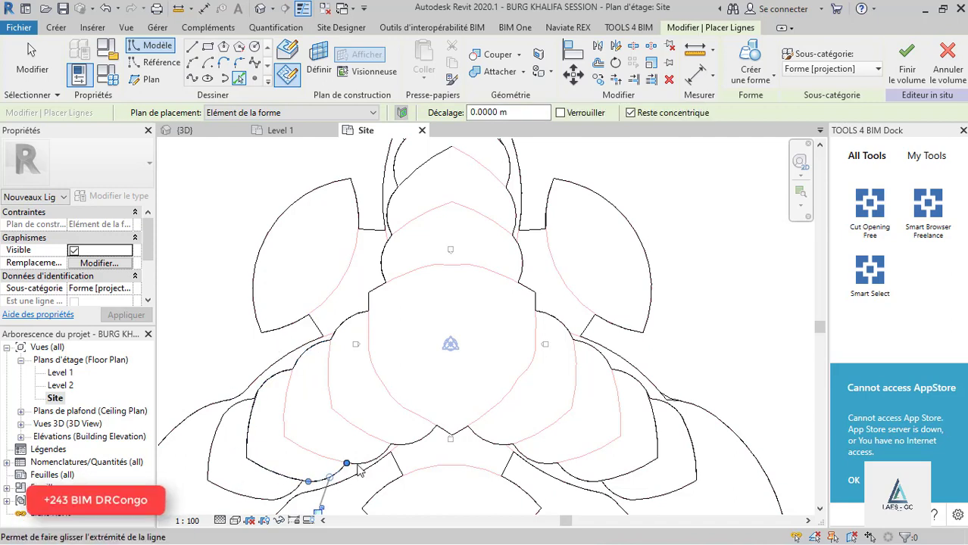
pyautogui.click(396, 454)
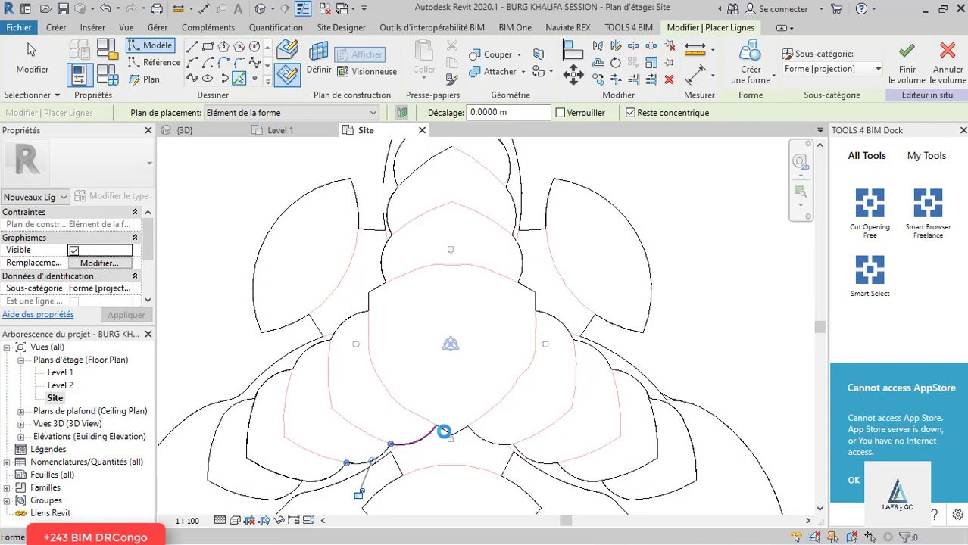
# Trace the two short lines of the V-shaped notch at the bottom of the core.
pyautogui.click(444, 432)
pyautogui.scroll(2, 444, 431)
pyautogui.click(465, 428)
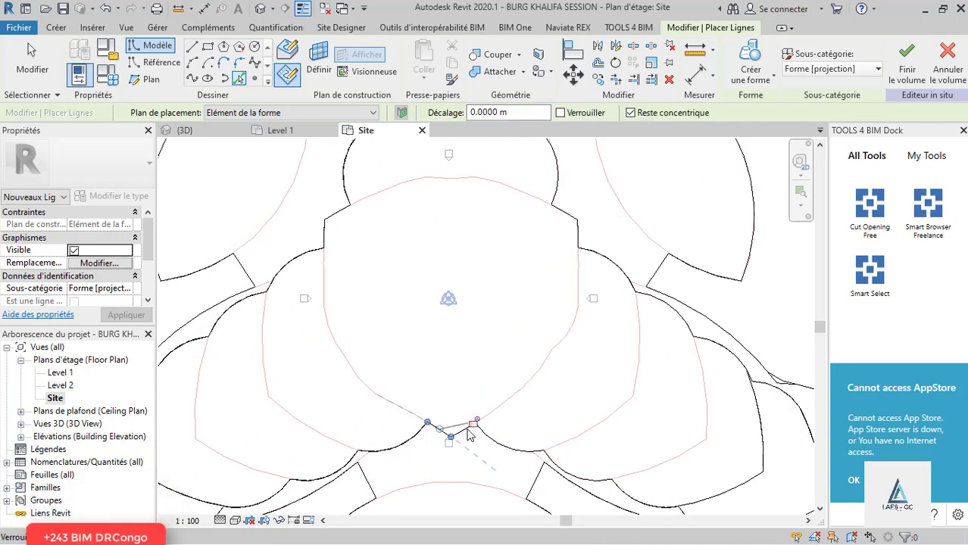
pyautogui.scroll(2, 465, 428)
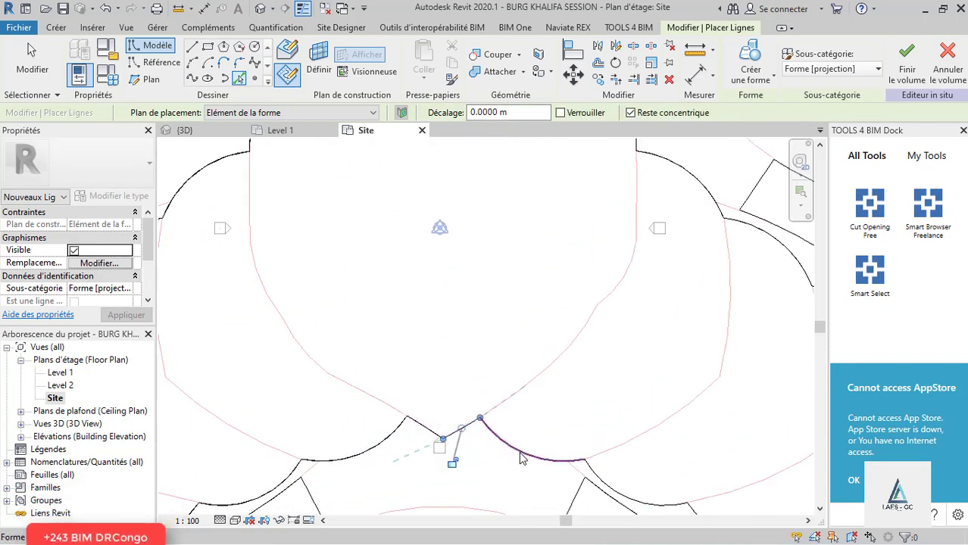
# Trace the lower-right wing's outline from the core notch along its underside, around the tip and back up to the core.
pyautogui.scroll(-2, 339, 388)
pyautogui.click(463, 427)
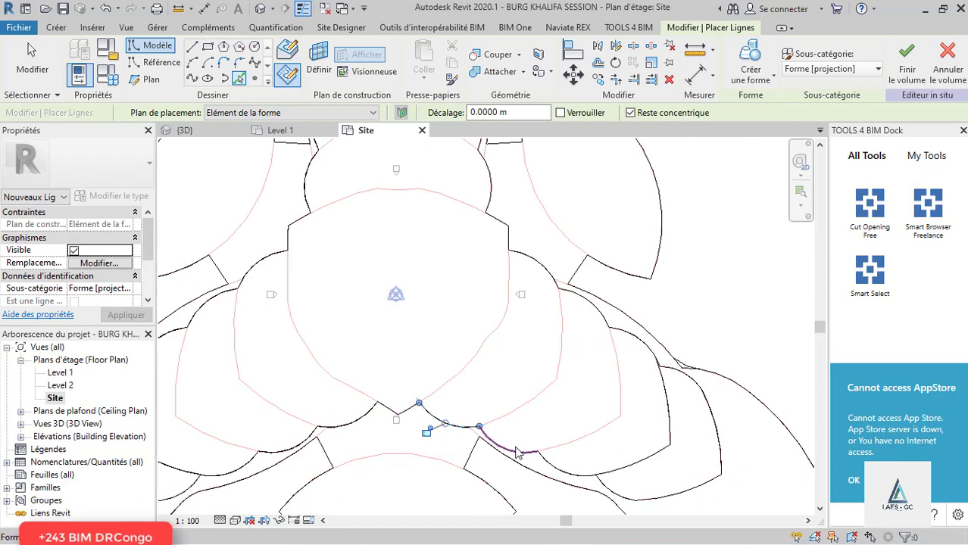
pyautogui.click(560, 468)
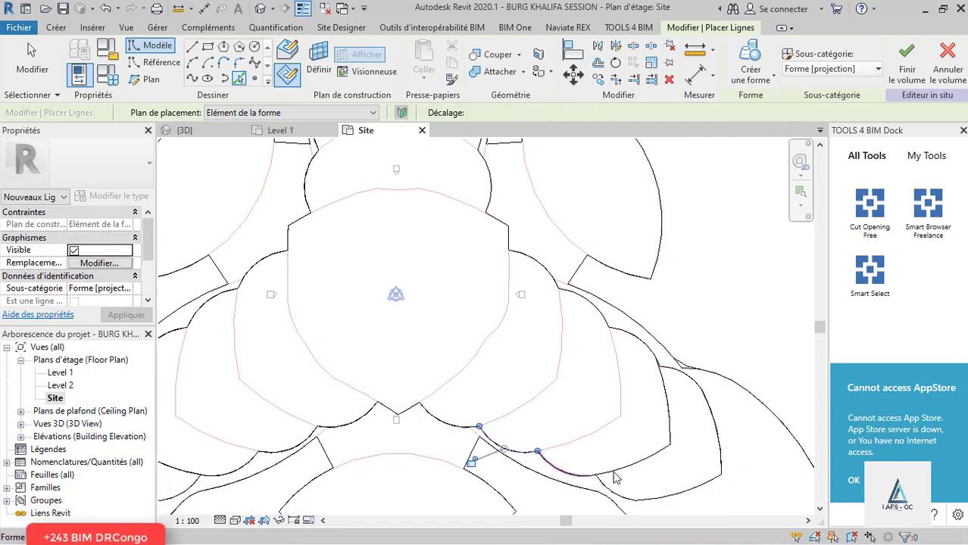
pyautogui.click(677, 407)
pyautogui.click(654, 364)
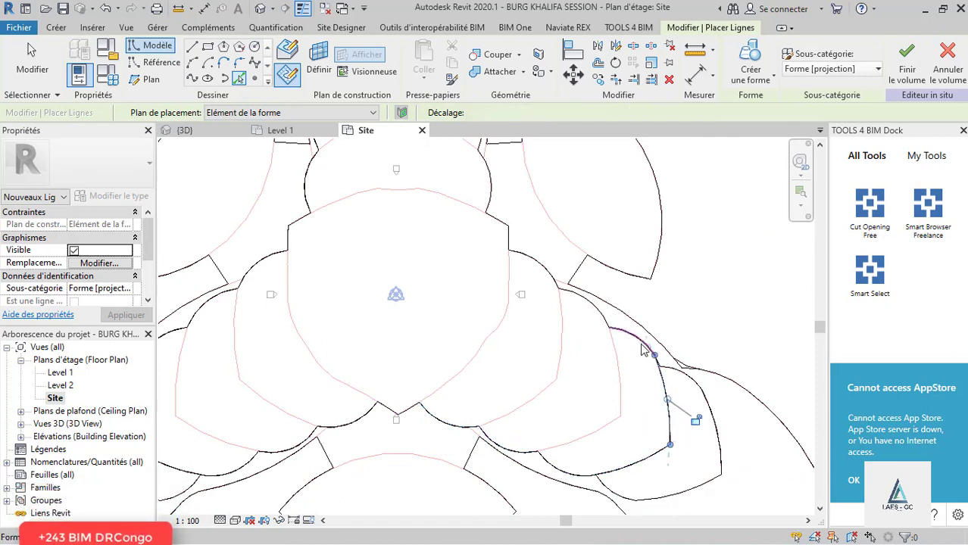
pyautogui.click(606, 318)
pyautogui.click(551, 278)
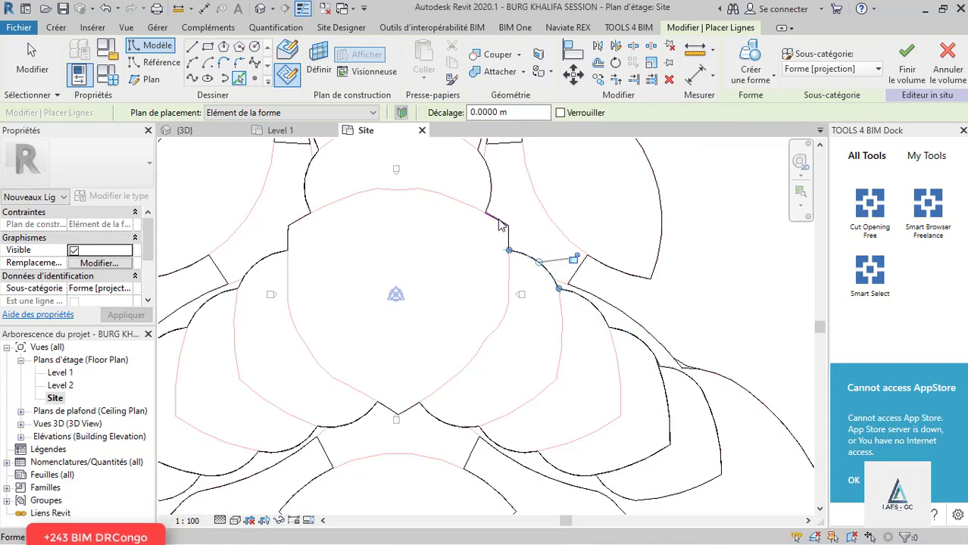
# Trace the core's right corner and the upper wing's right side up to its tip, closing the outline, and end line picking.
pyautogui.scroll(2, 505, 226)
pyautogui.click(505, 228)
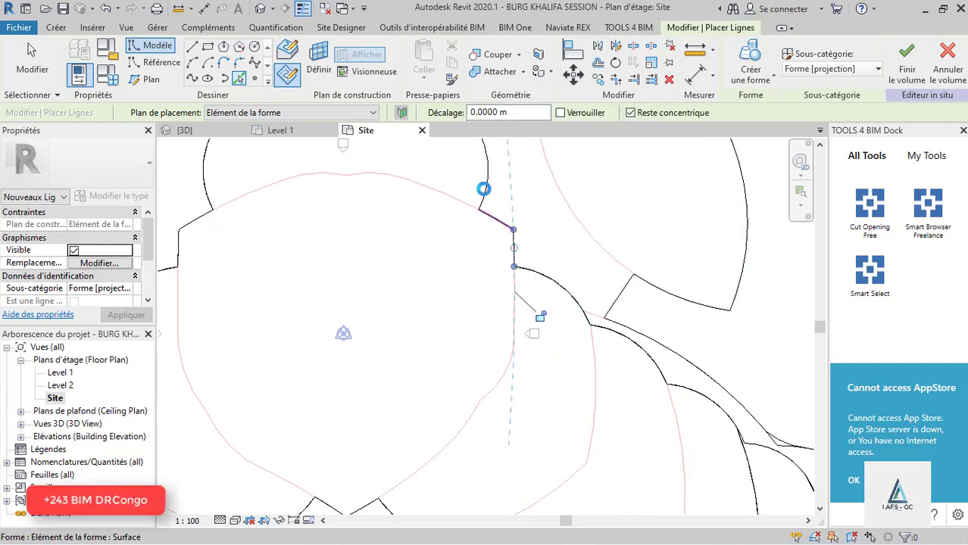
pyautogui.scroll(-3, 514, 430)
pyautogui.scroll(3, 491, 324)
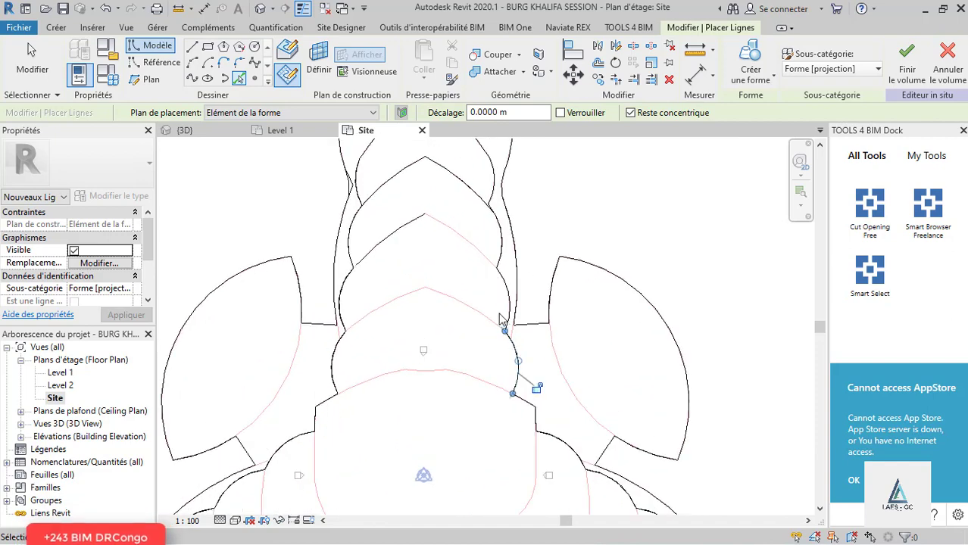
pyautogui.click(500, 244)
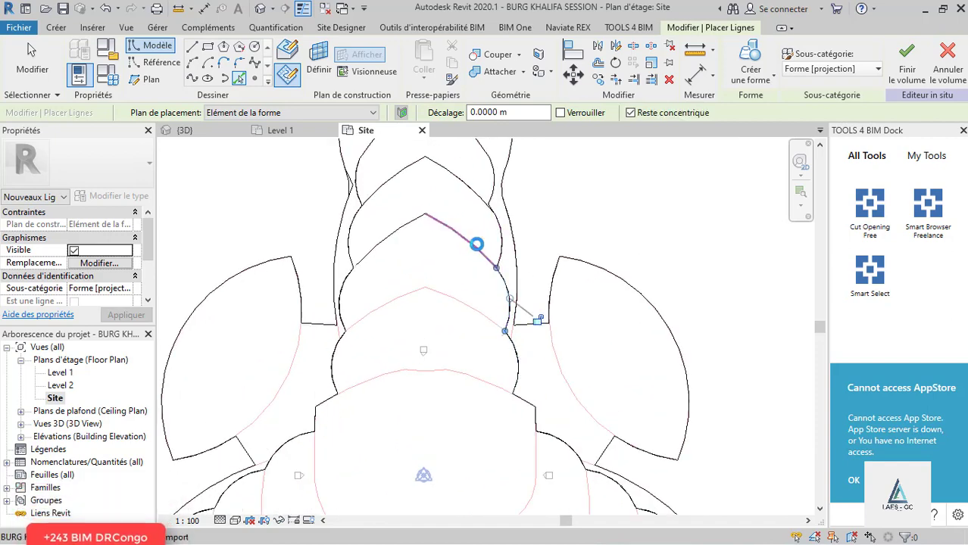
pyautogui.click(476, 243)
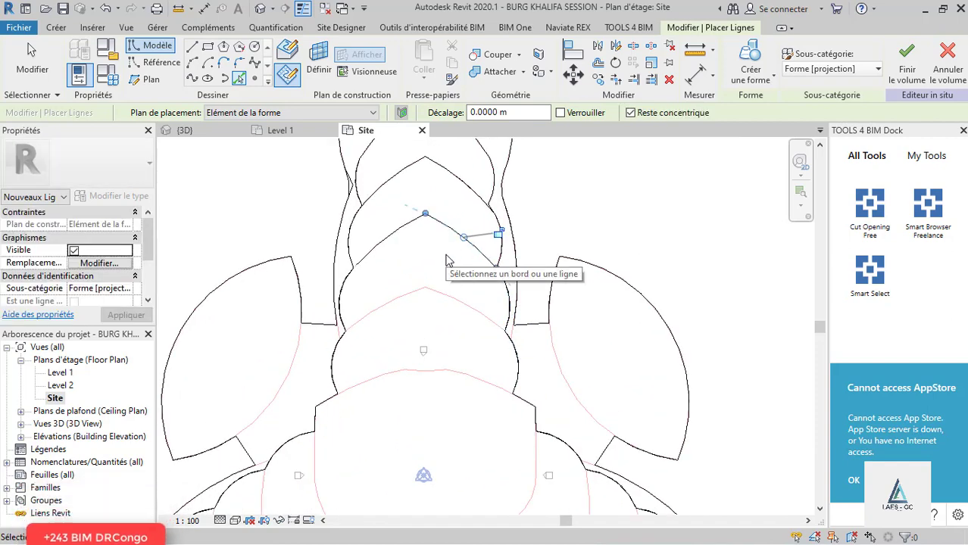
pyautogui.press('Escape')
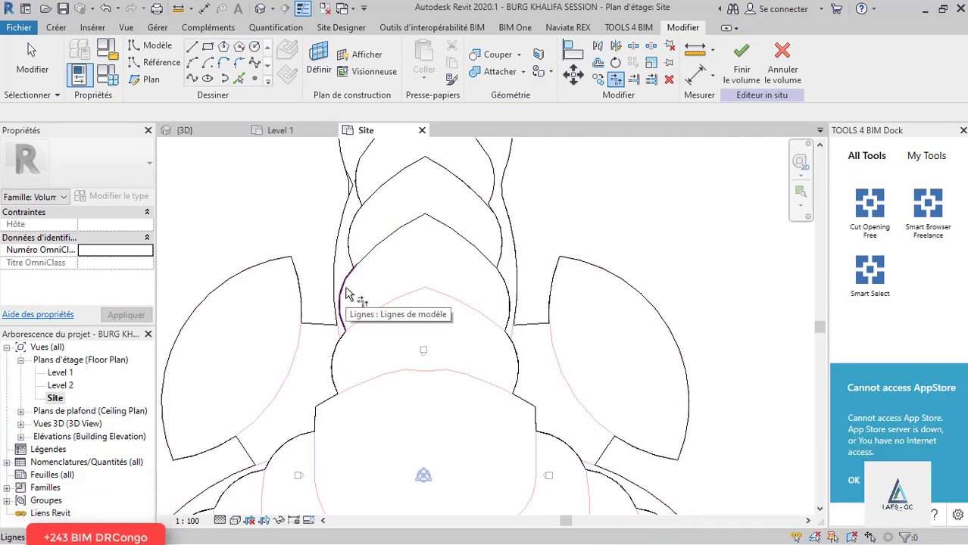
# Join the traced lines with Trim/Extend to Corner down the upper wing's left side and around the core's left corner.
pyautogui.click(346, 294)
pyautogui.click(340, 364)
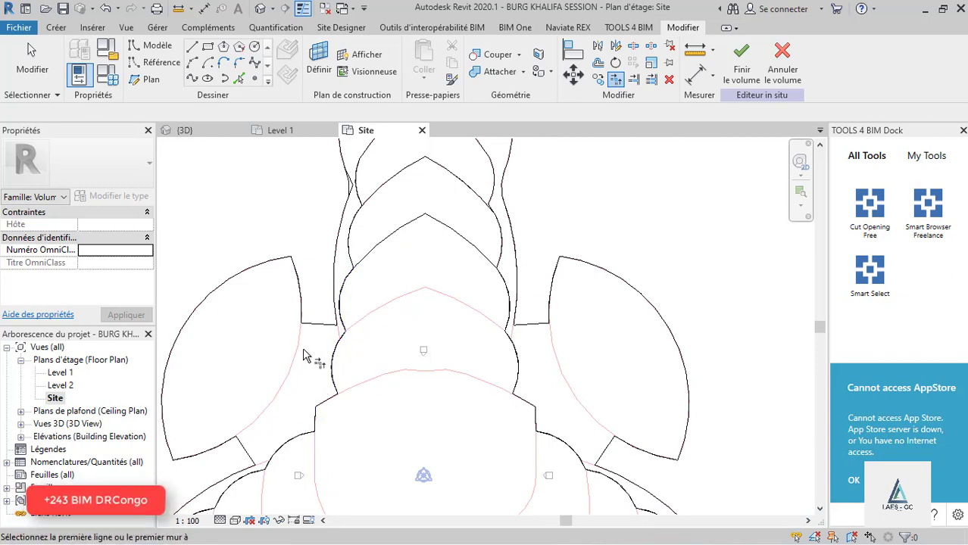
pyautogui.scroll(-4, 303, 354)
pyautogui.scroll(3, 300, 390)
pyautogui.click(309, 391)
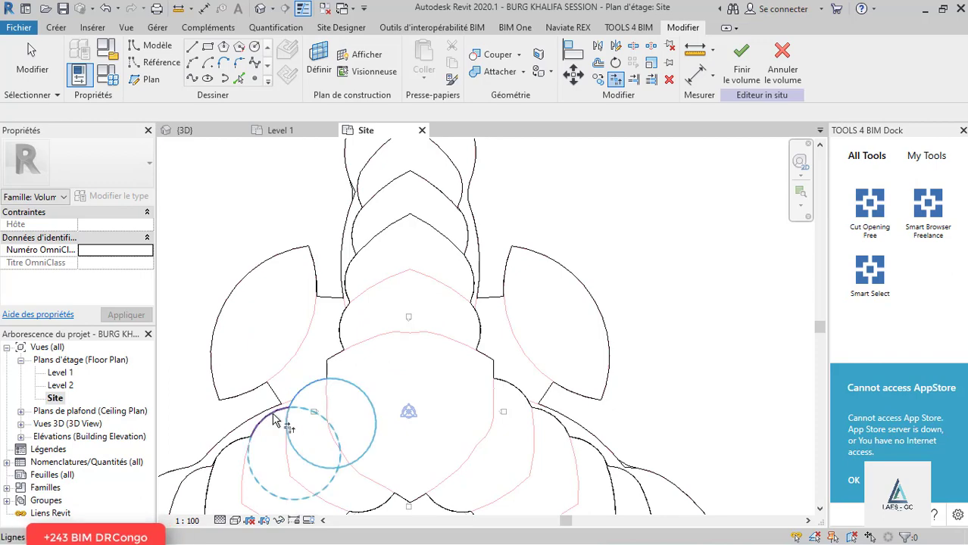
pyautogui.scroll(2, 288, 405)
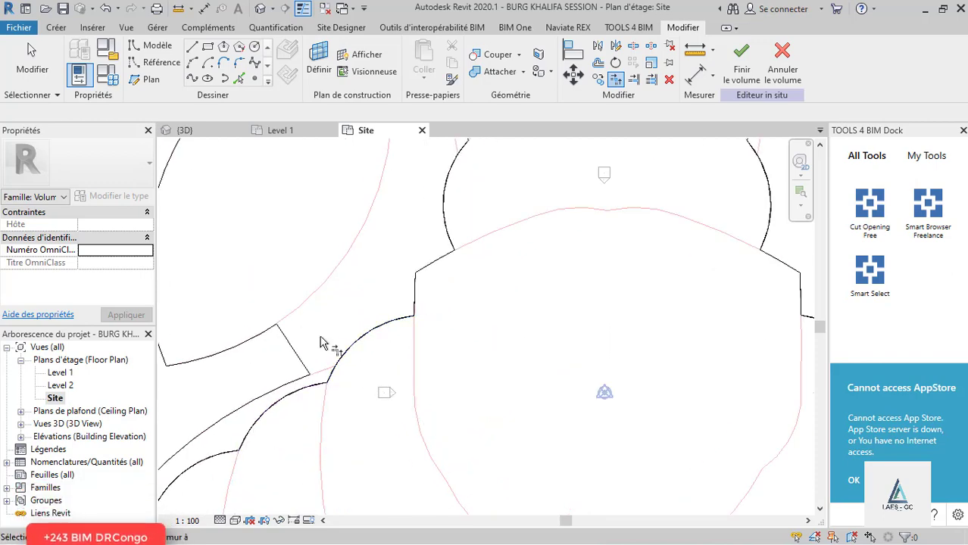
# Join the traced arcs into corners along the lower-left wing's outer side to its tip.
pyautogui.scroll(-4, 276, 402)
pyautogui.scroll(3, 281, 403)
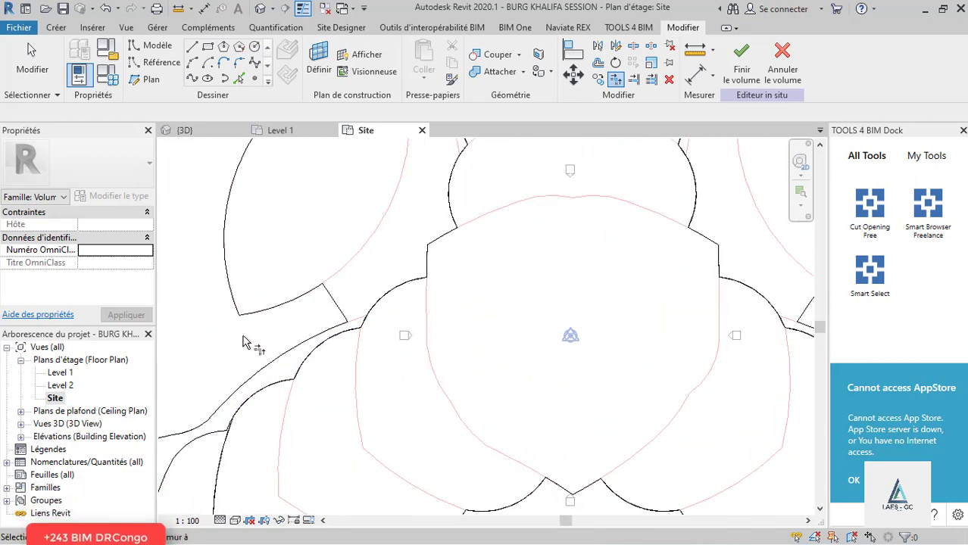
pyautogui.scroll(-3, 243, 342)
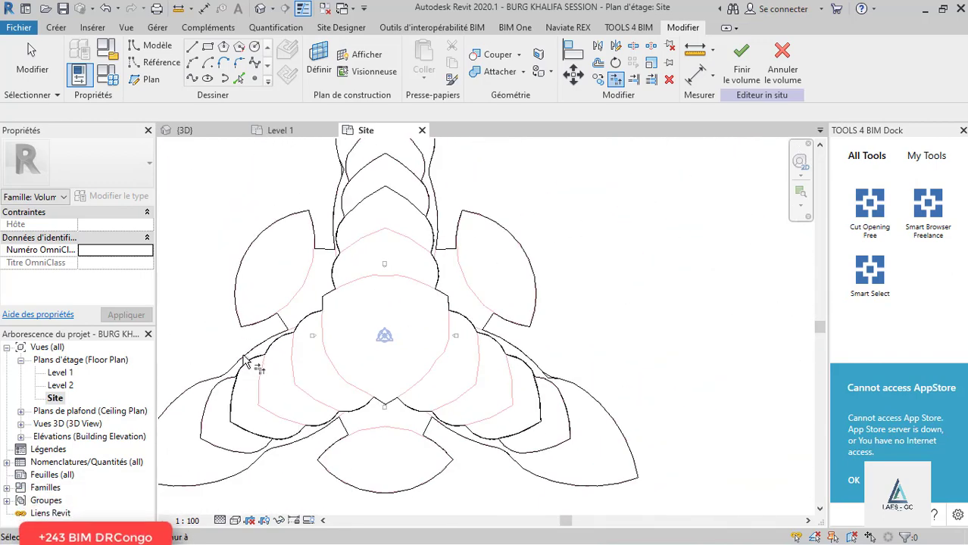
pyautogui.scroll(2, 231, 398)
pyautogui.click(227, 394)
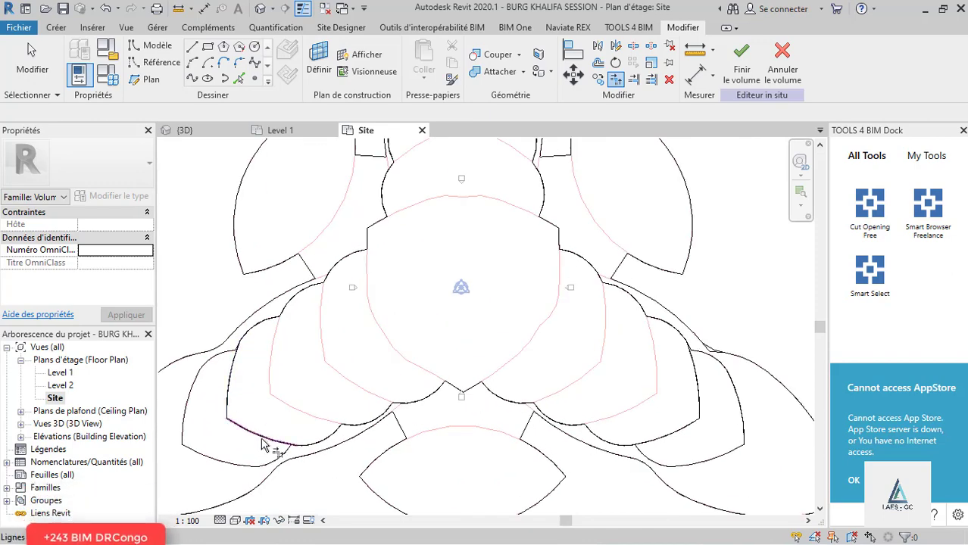
# Join the corners along the lower-left wing's underside up to the V-shaped core notch.
pyautogui.scroll(1, 262, 445)
pyautogui.scroll(2, 381, 438)
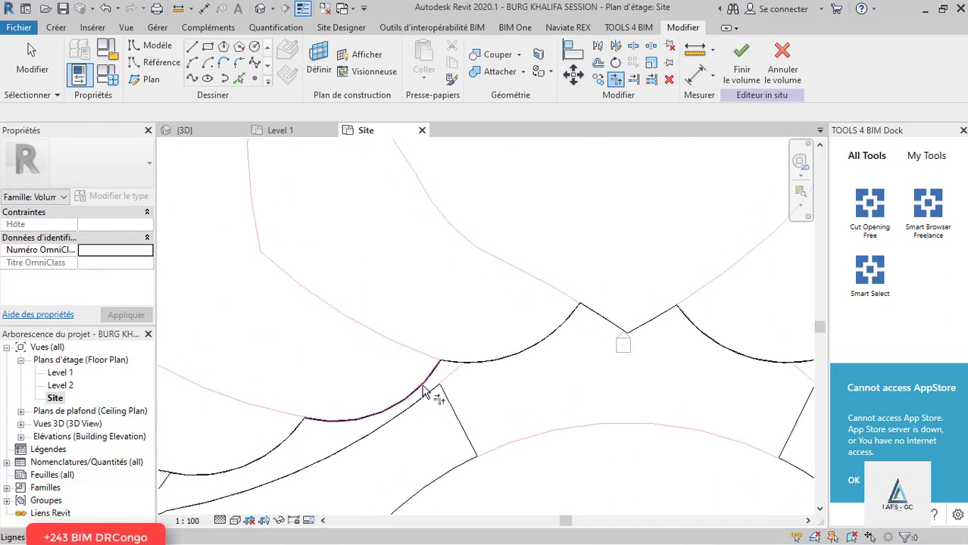
pyautogui.scroll(1, 413, 400)
pyautogui.scroll(-2, 257, 418)
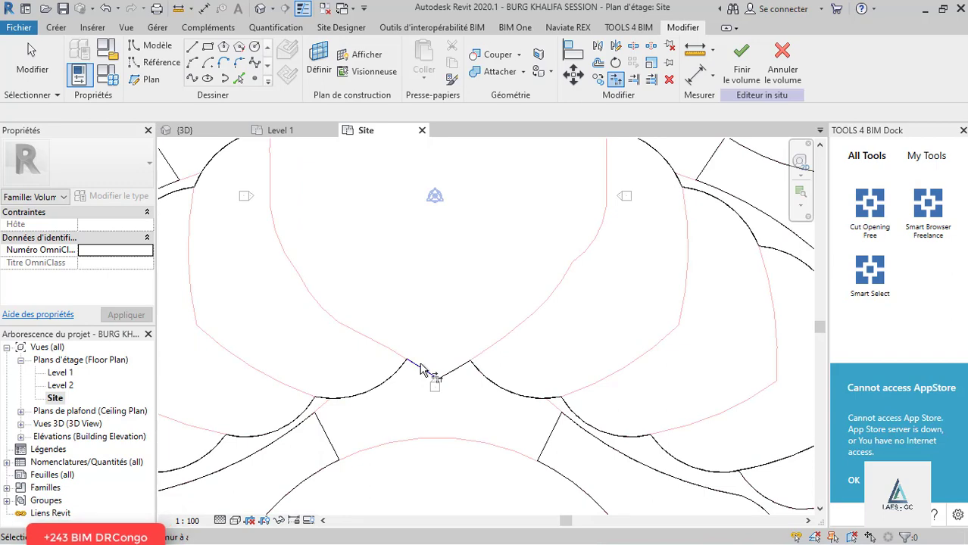
# Join the remaining corners from the core's right corner up the upper wing's right side to its tip.
pyautogui.scroll(2, 422, 369)
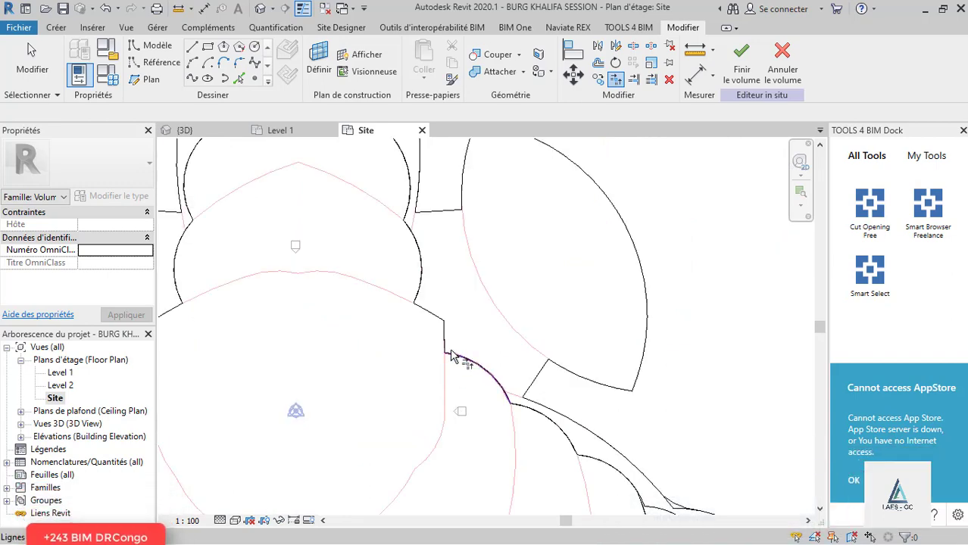
pyautogui.scroll(1, 428, 299)
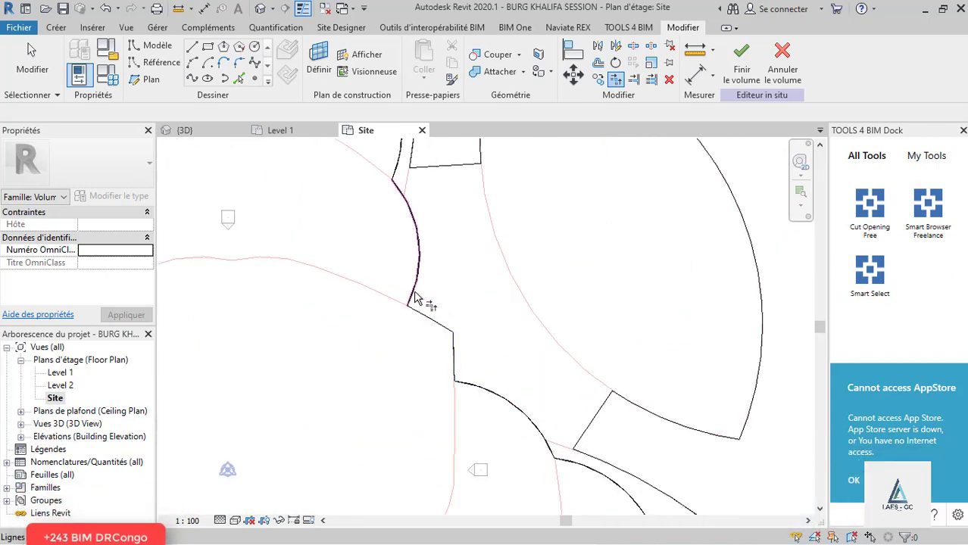
pyautogui.scroll(-2, 416, 298)
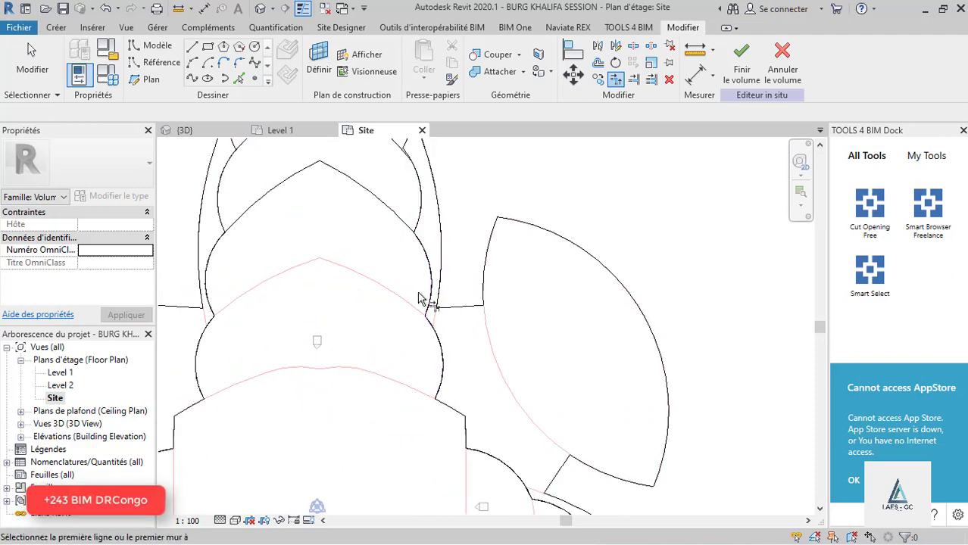
pyautogui.scroll(2, 432, 269)
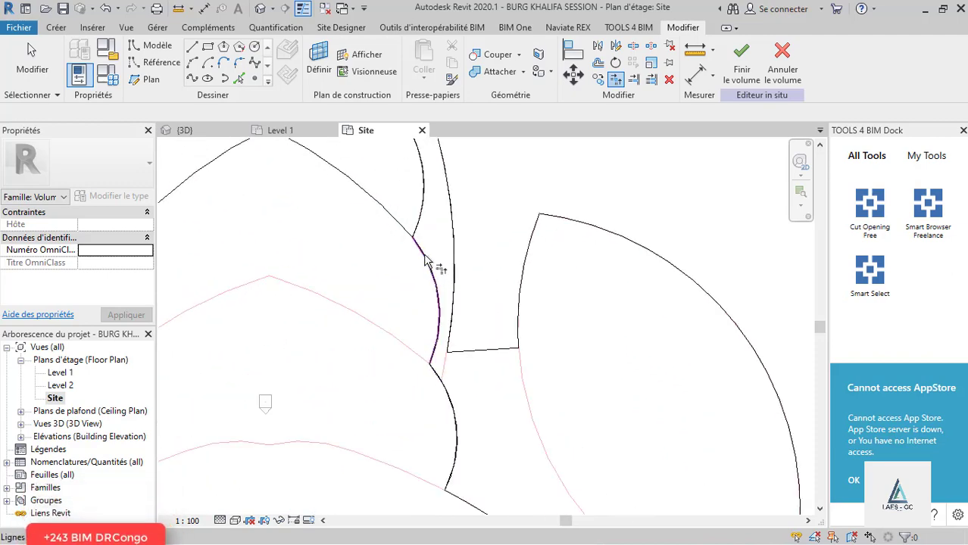
pyautogui.scroll(-3, 400, 223)
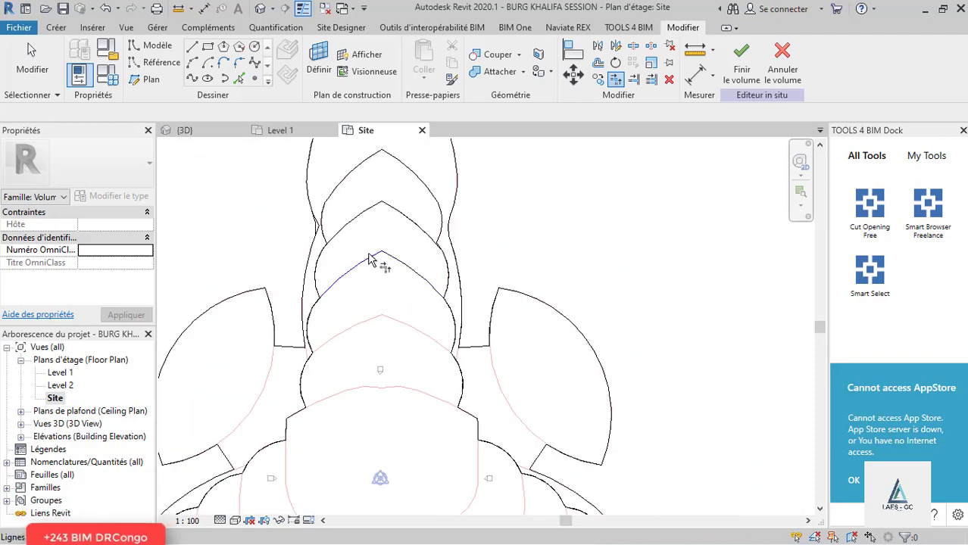
# Select the joined tier outline and create a solid form from it in the 3D view.
pyautogui.scroll(-2, 356, 146)
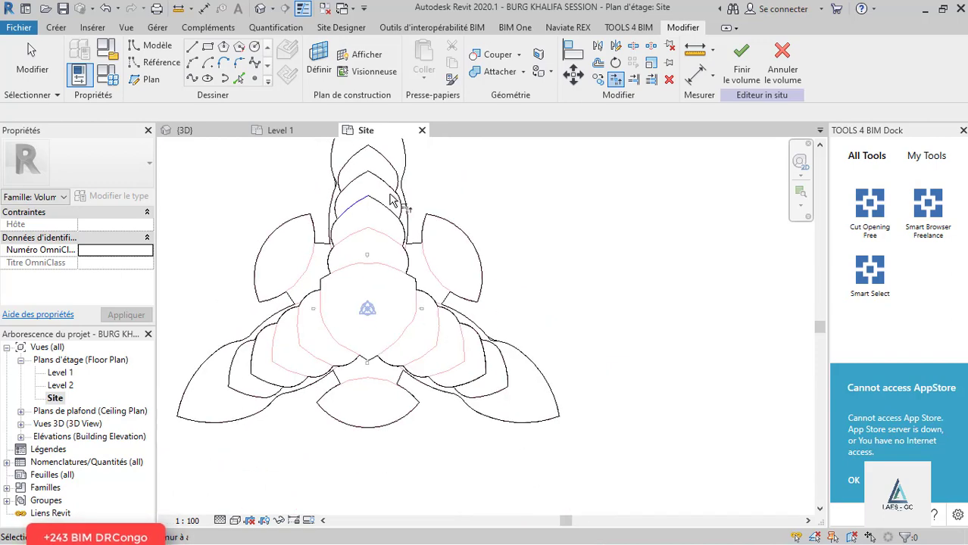
pyautogui.click(478, 379)
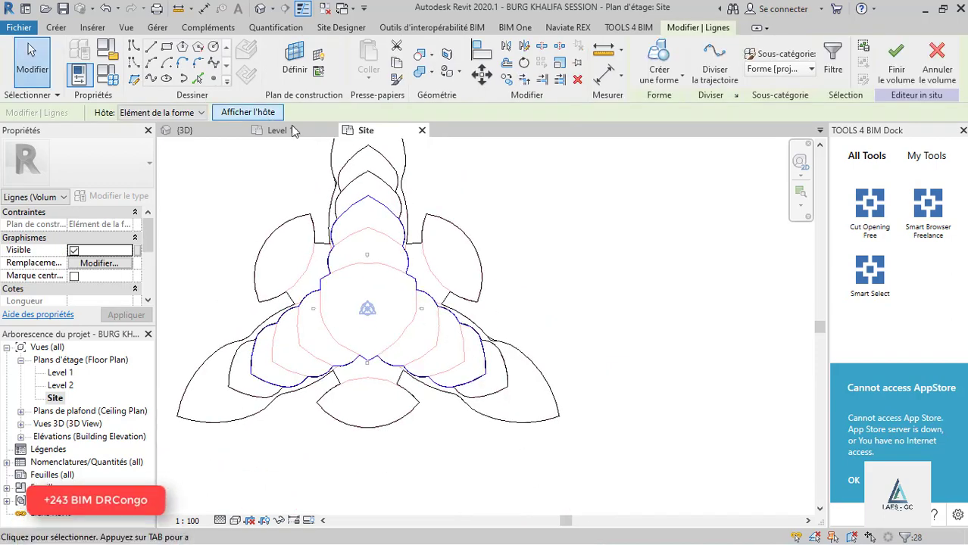
pyautogui.click(194, 117)
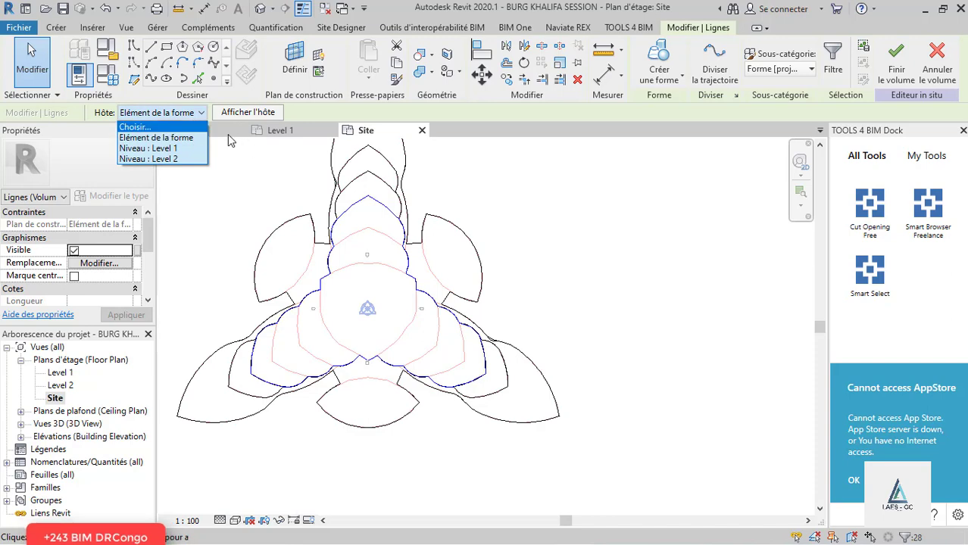
pyautogui.click(225, 128)
pyautogui.click(205, 135)
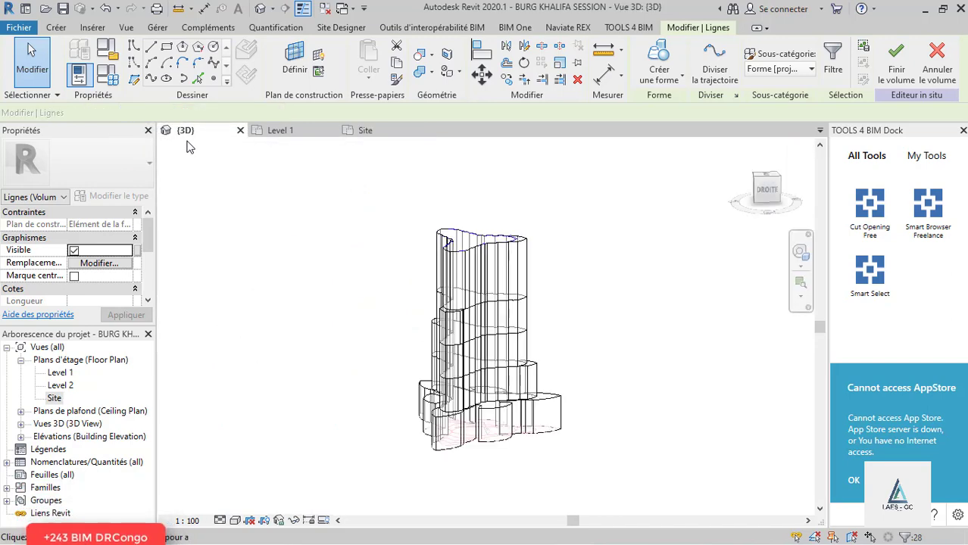
pyautogui.click(673, 85)
pyautogui.click(673, 101)
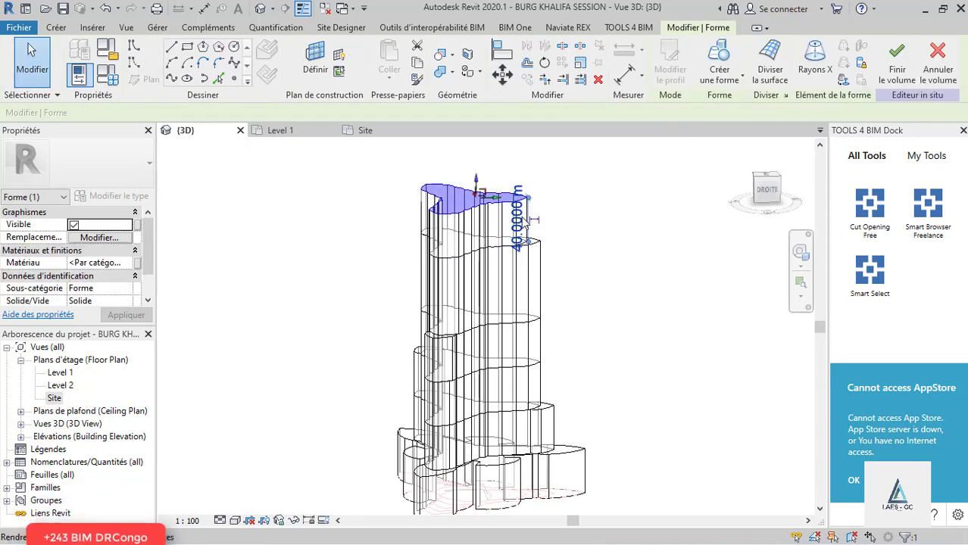
# Set the new top tier's height to 70 m.
pyautogui.click(521, 220)
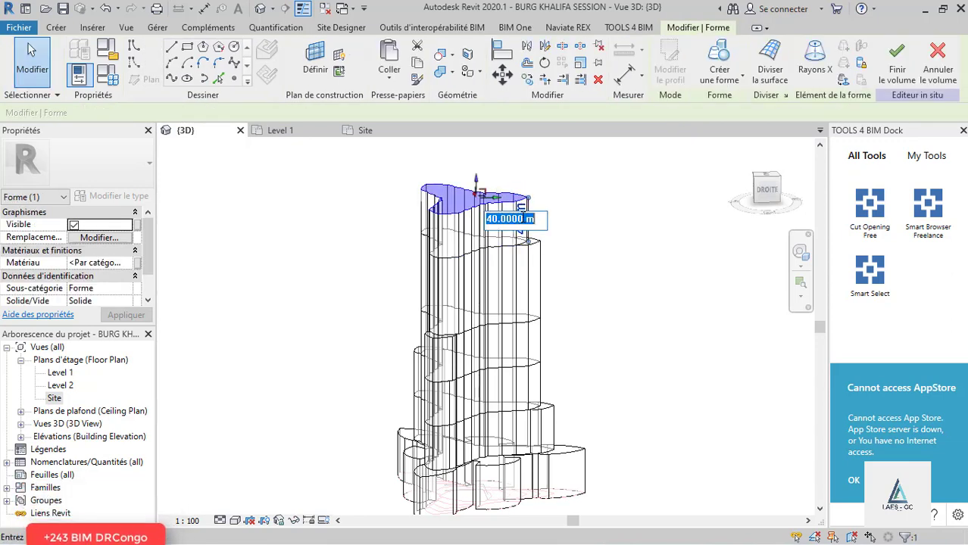
pyautogui.write('70')
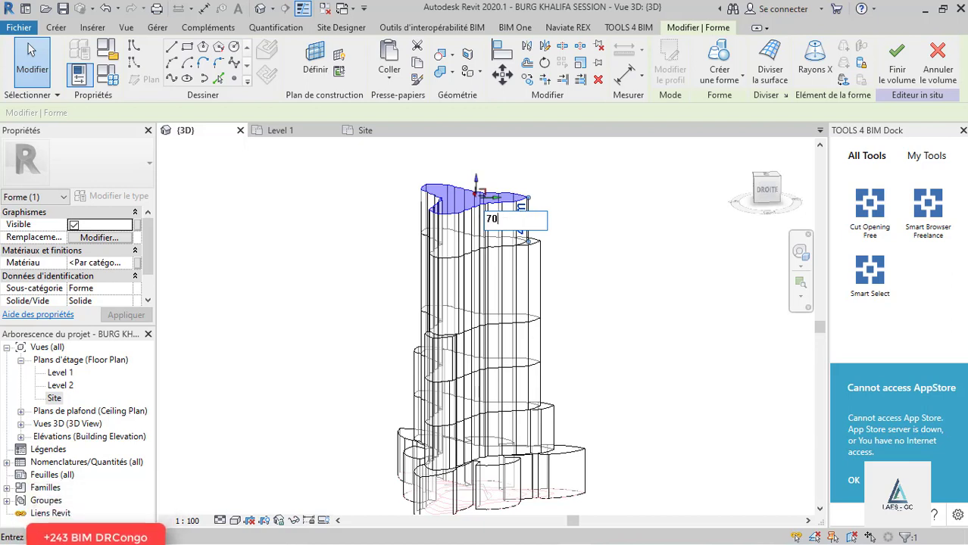
pyautogui.press('Return')
pyautogui.scroll(-2, 416, 311)
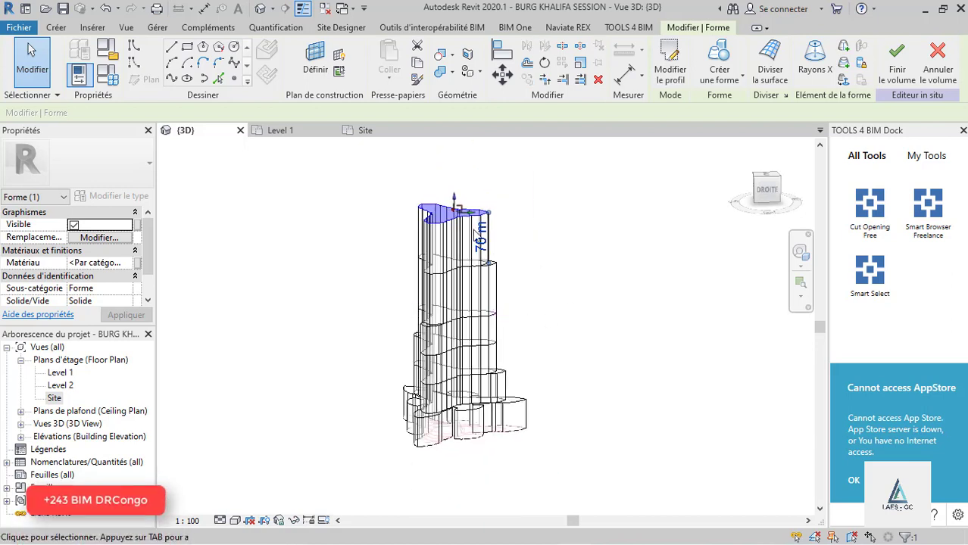
# Define the work plane in the Site plan by picking the top face of the new tier.
pyautogui.click(366, 131)
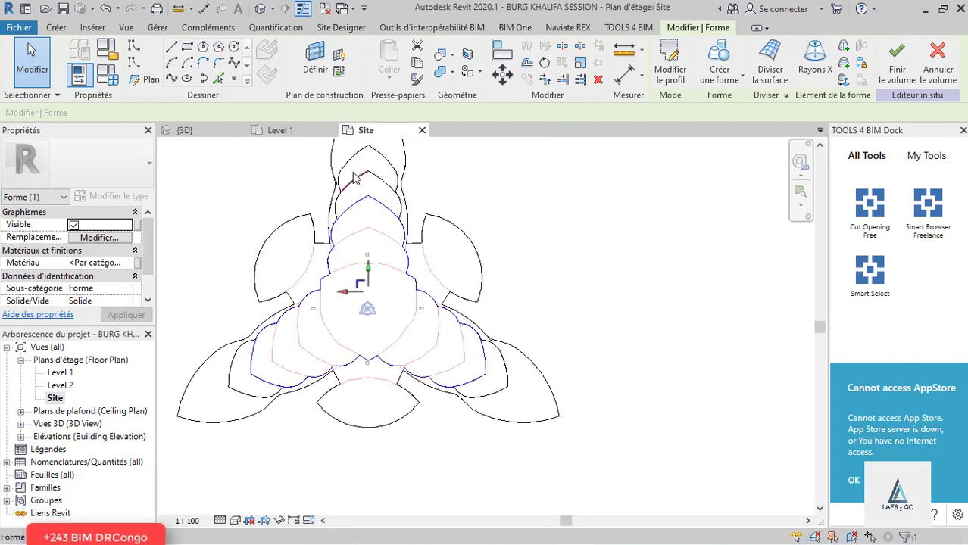
pyautogui.click(315, 62)
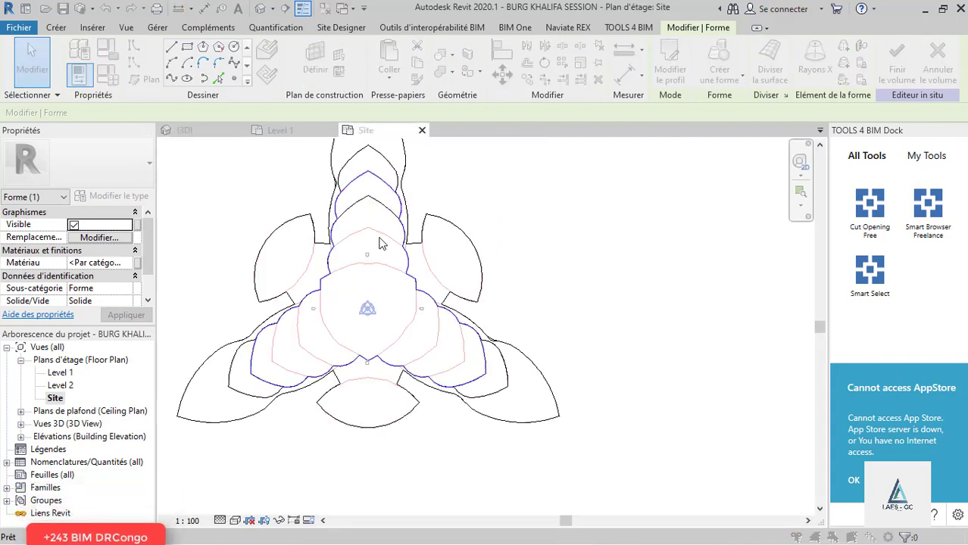
pyautogui.click(584, 267)
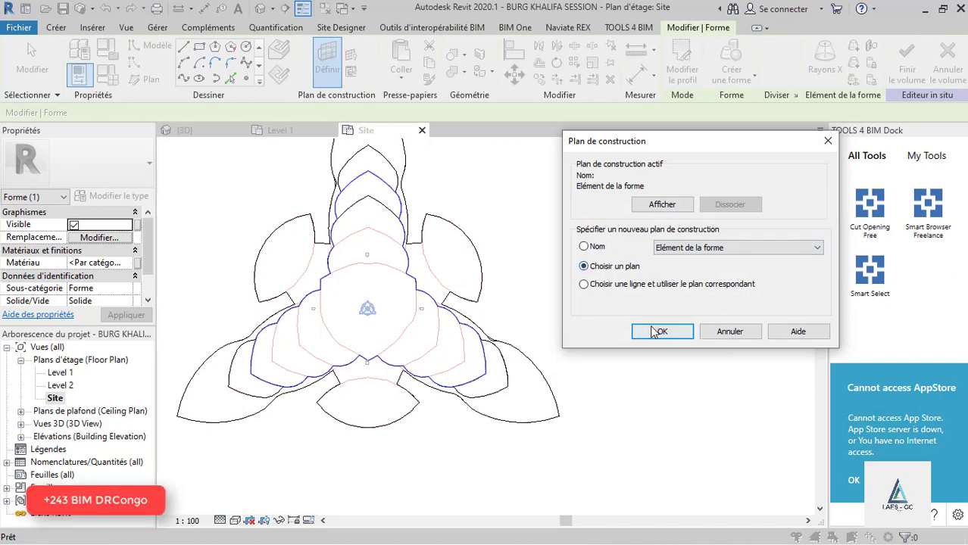
pyautogui.click(662, 331)
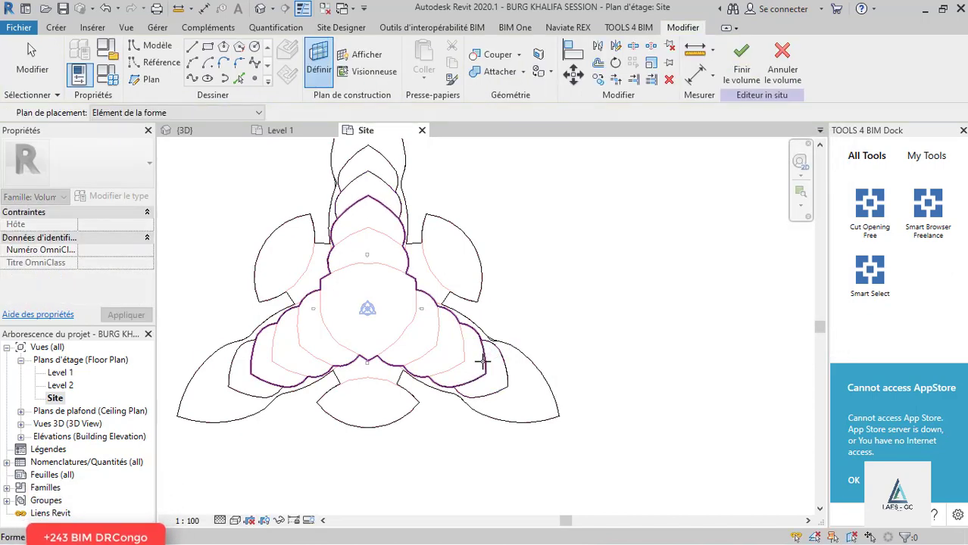
pyautogui.click(481, 362)
# Trace the lower-left wing's outer arcs from its shortened tip and the core's left corner edges with Pick Lines.
pyautogui.scroll(2, 276, 344)
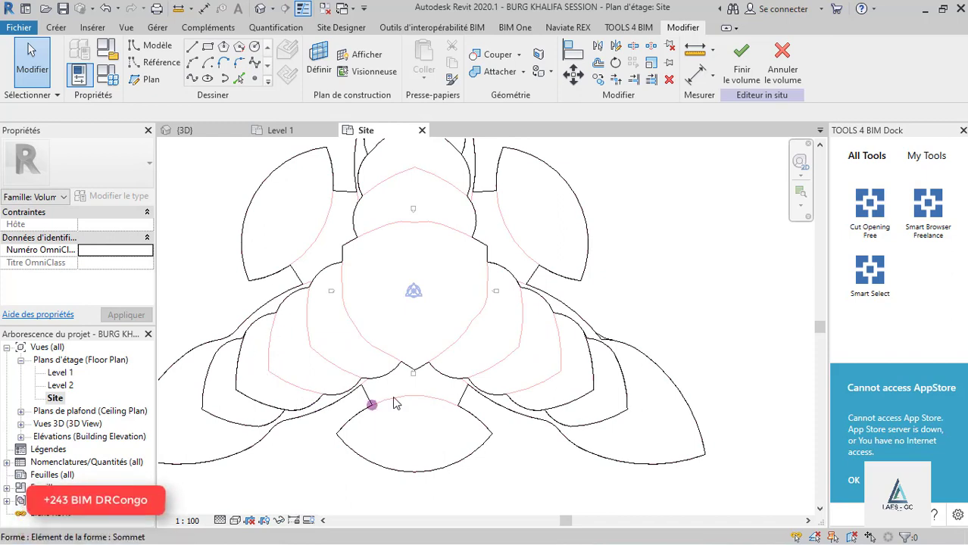
pyautogui.scroll(-2, 478, 288)
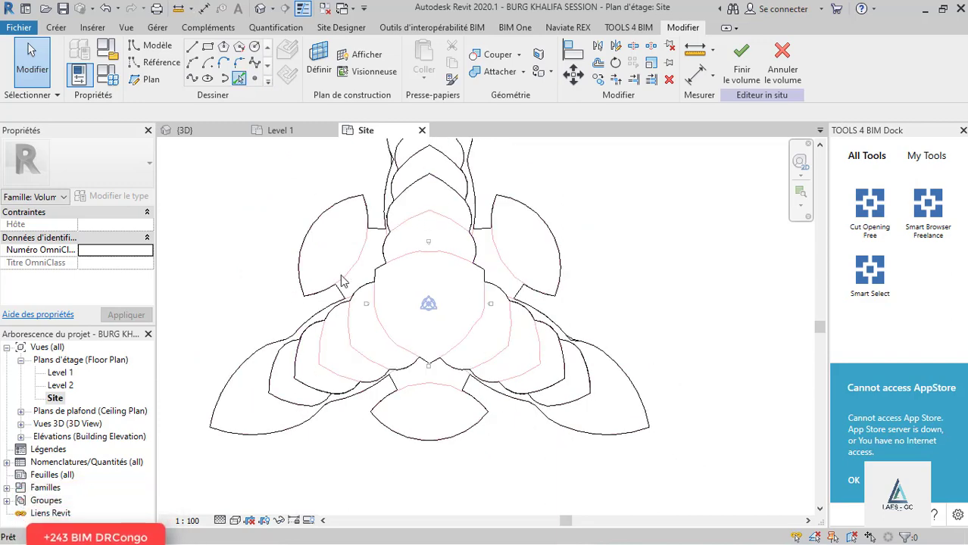
pyautogui.press('l')
pyautogui.press('i')
pyautogui.scroll(2, 327, 341)
pyautogui.click(323, 332)
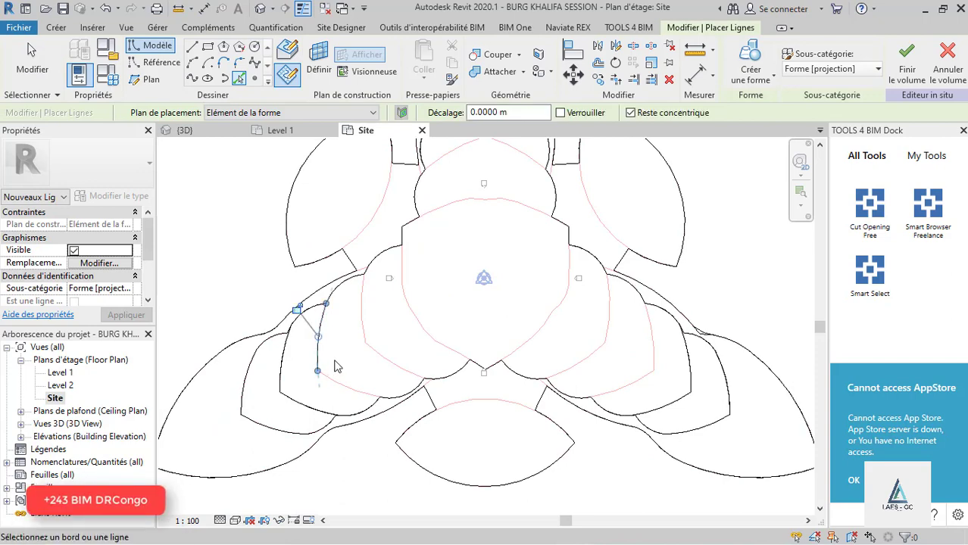
pyautogui.moveTo(343, 288); pyautogui.dragTo(379, 255)
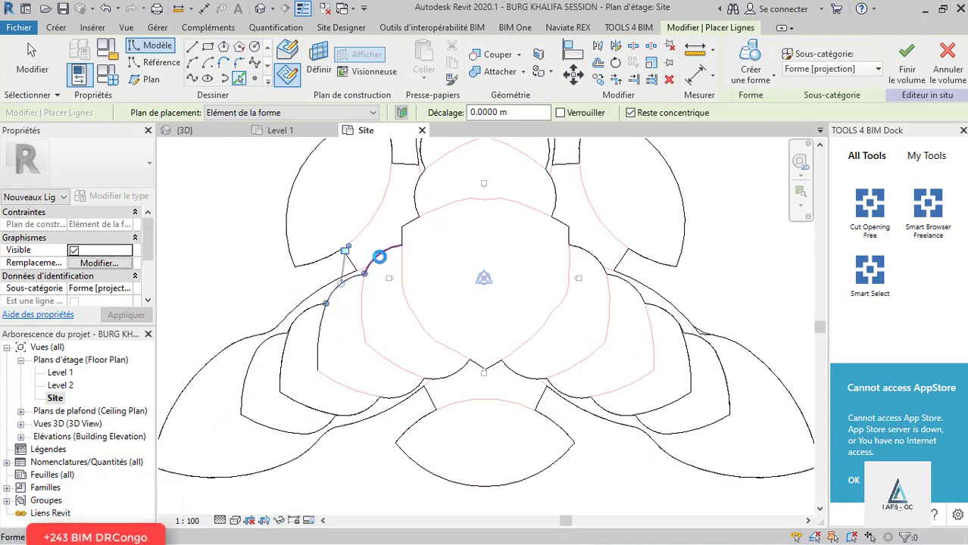
pyautogui.scroll(2, 403, 207)
pyautogui.click(400, 260)
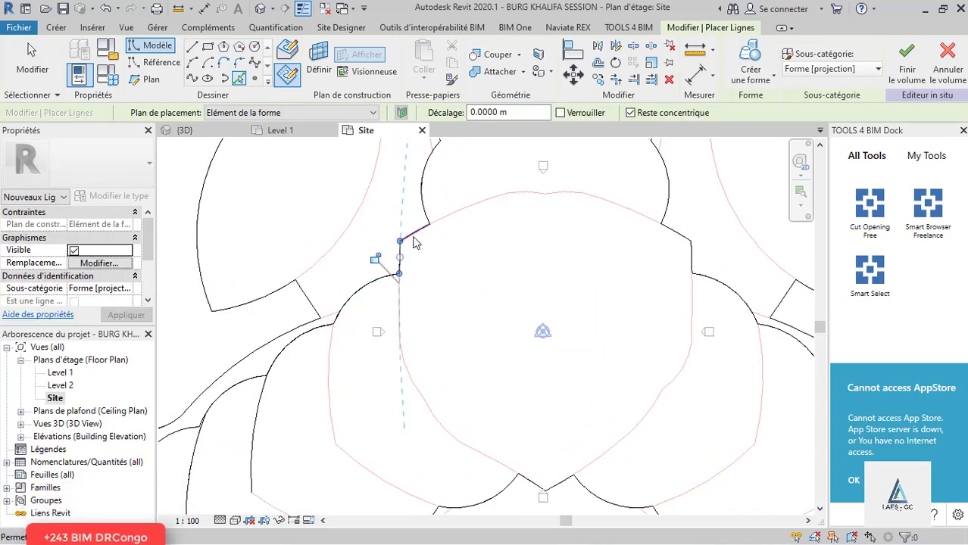
pyautogui.click(413, 235)
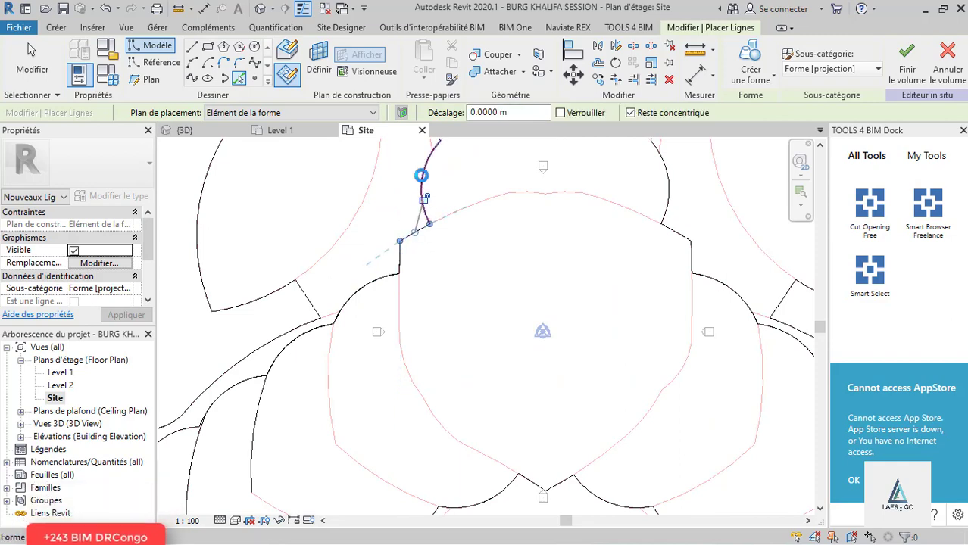
# Trace the upper wing's arcs up its left side, over the pointed tip and down its right side.
pyautogui.scroll(-4, 371, 400)
pyautogui.scroll(3, 401, 303)
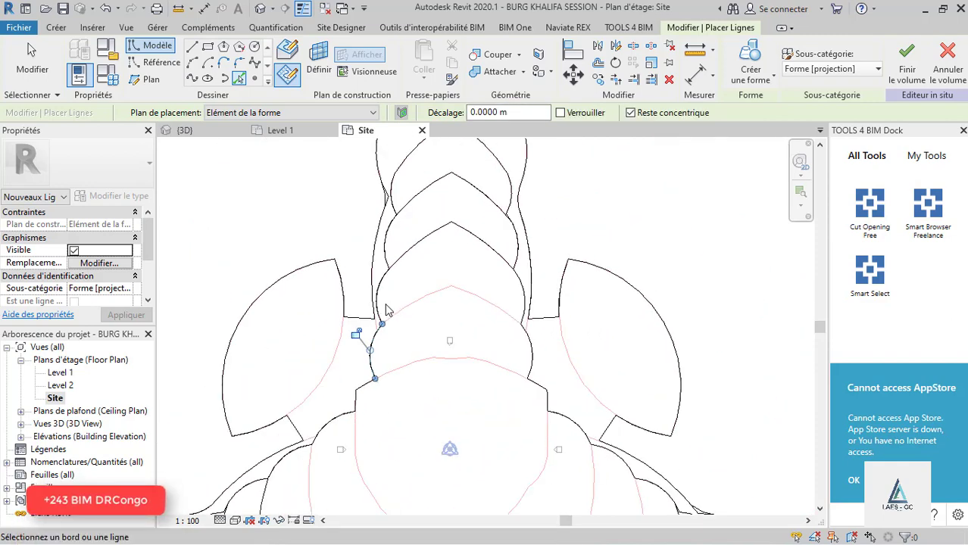
pyautogui.click(424, 241)
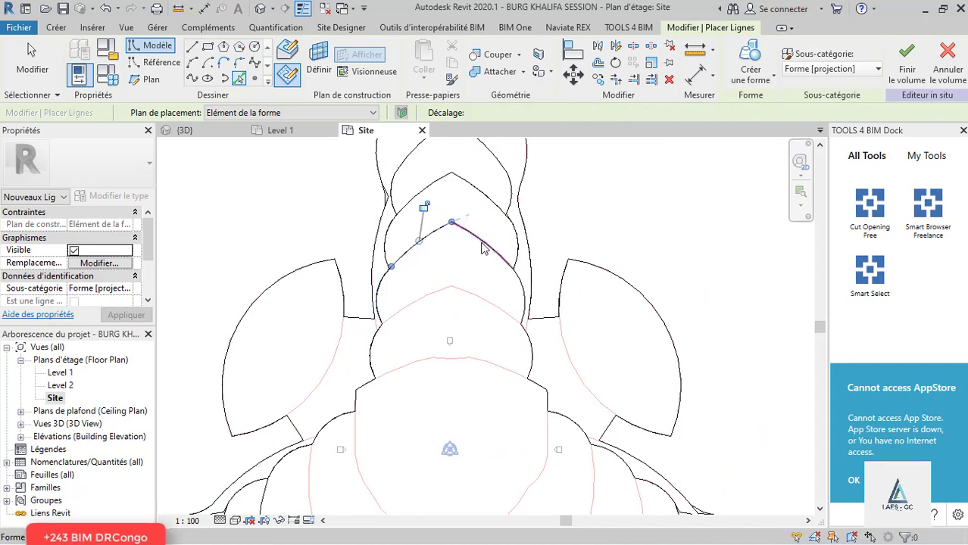
pyautogui.click(482, 242)
pyautogui.click(520, 303)
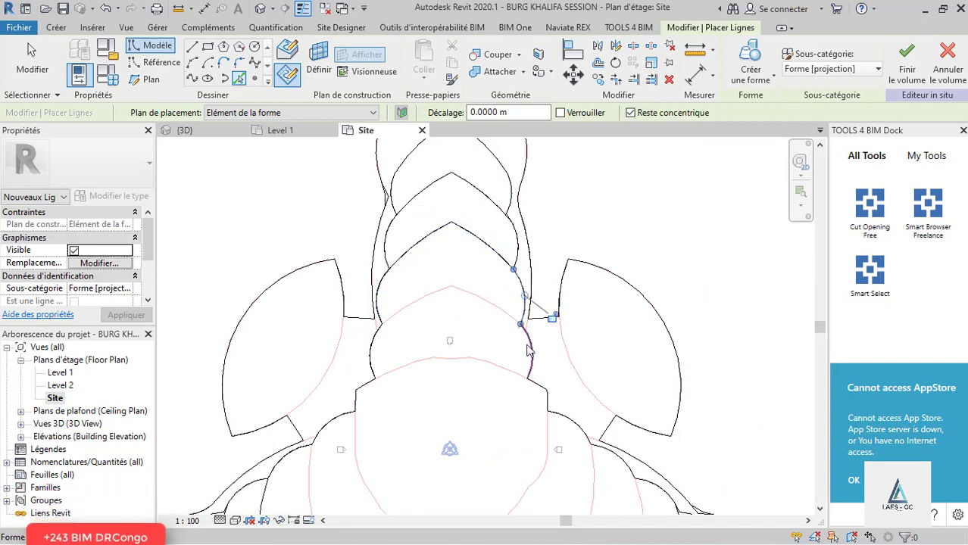
pyautogui.scroll(3, 463, 319)
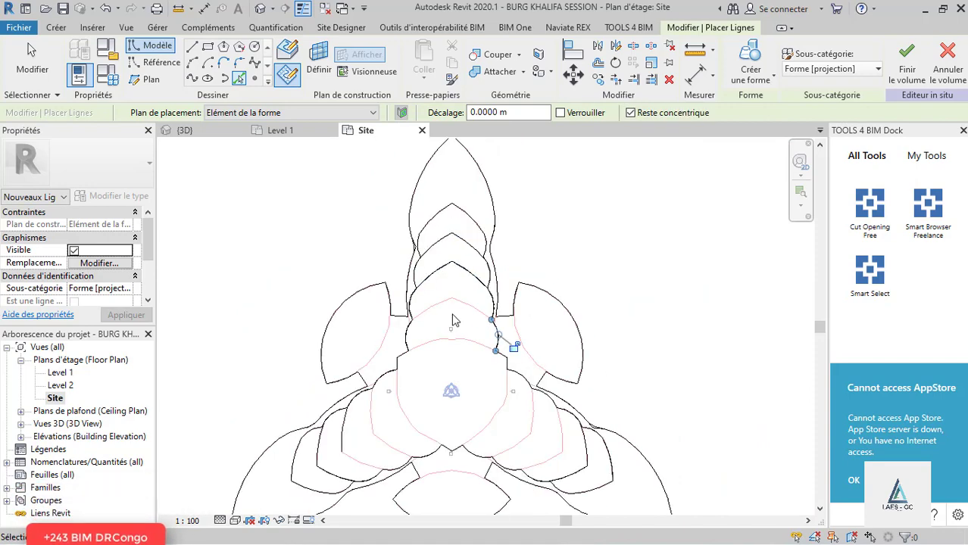
# Trace the core's right corner edges and the lower-right wing's outer arcs down to its tip.
pyautogui.click(512, 354)
pyautogui.click(521, 365)
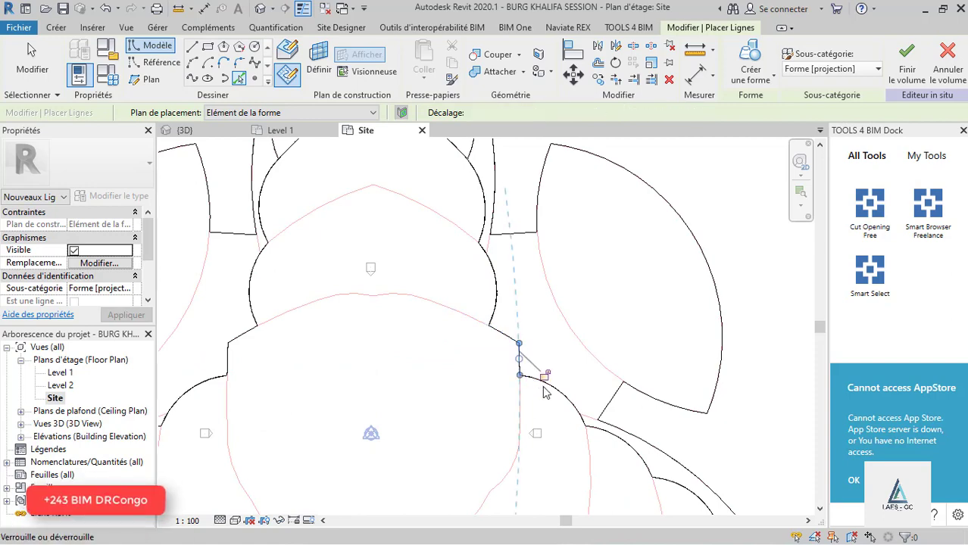
pyautogui.scroll(-4, 452, 289)
pyautogui.scroll(3, 532, 358)
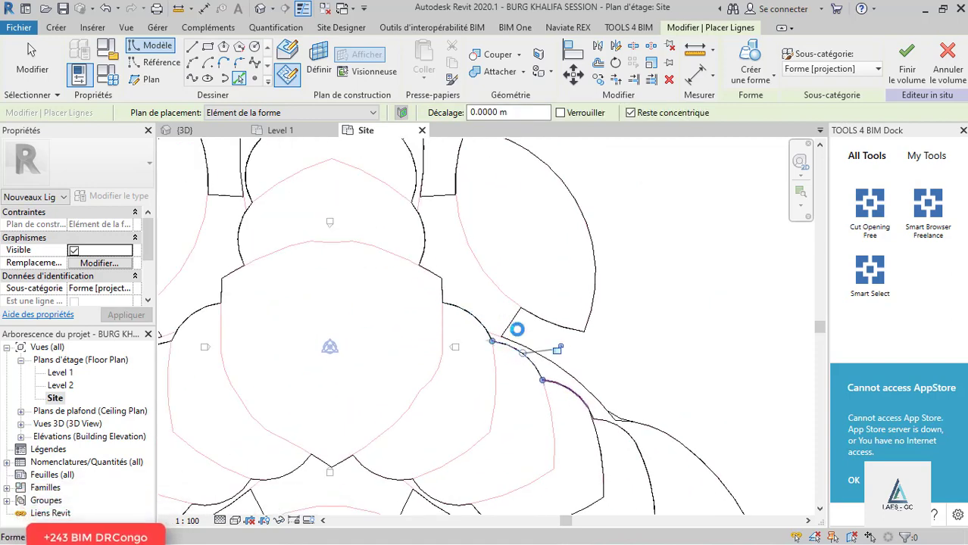
pyautogui.scroll(-3, 568, 398)
pyautogui.click(566, 405)
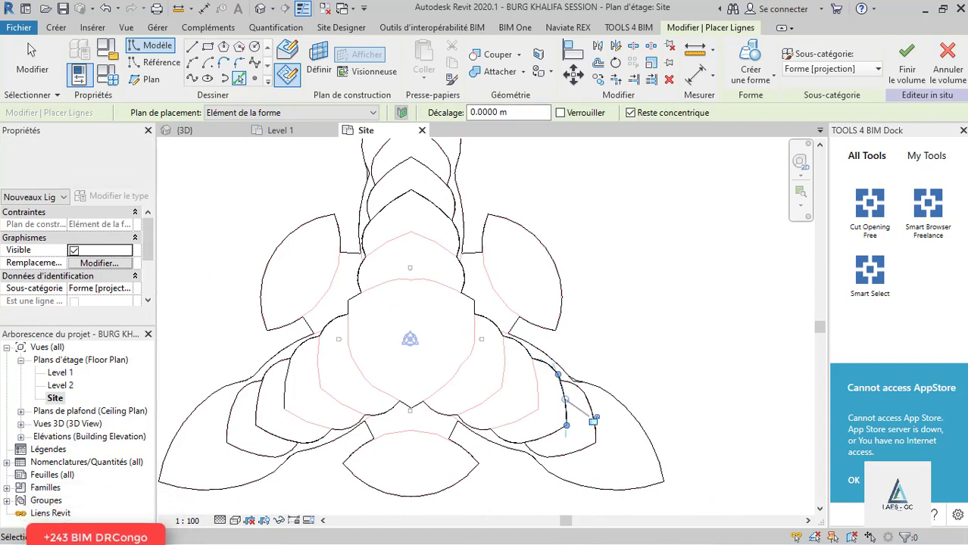
# Trace the lower-right wing's underside arcs and the right edge of the V-shaped core notch.
pyautogui.scroll(2, 531, 449)
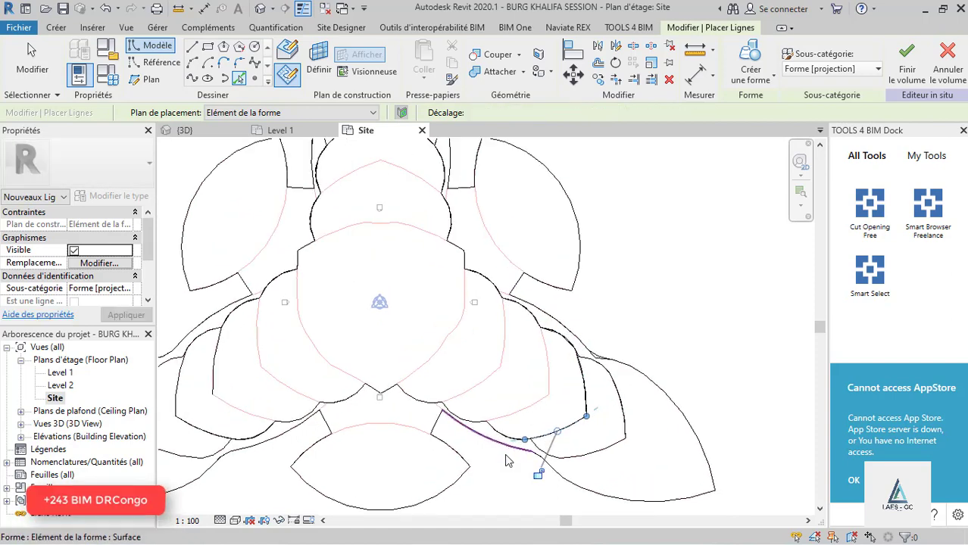
pyautogui.click(478, 428)
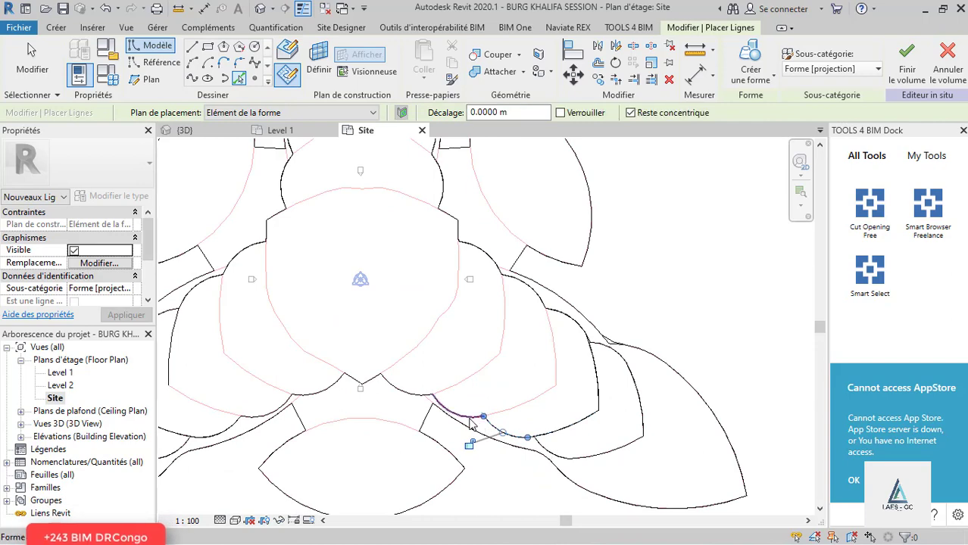
pyautogui.scroll(2, 436, 415)
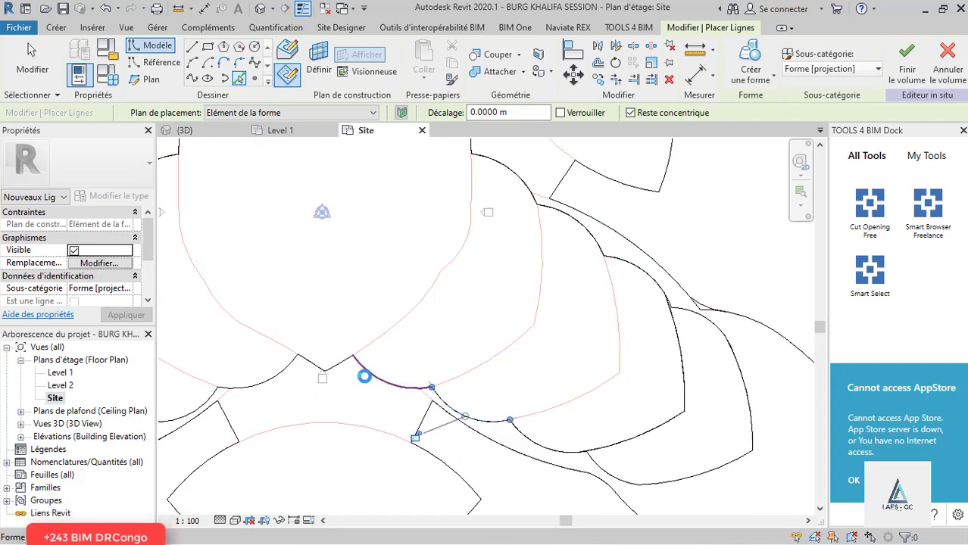
pyautogui.scroll(2, 333, 371)
pyautogui.click(336, 370)
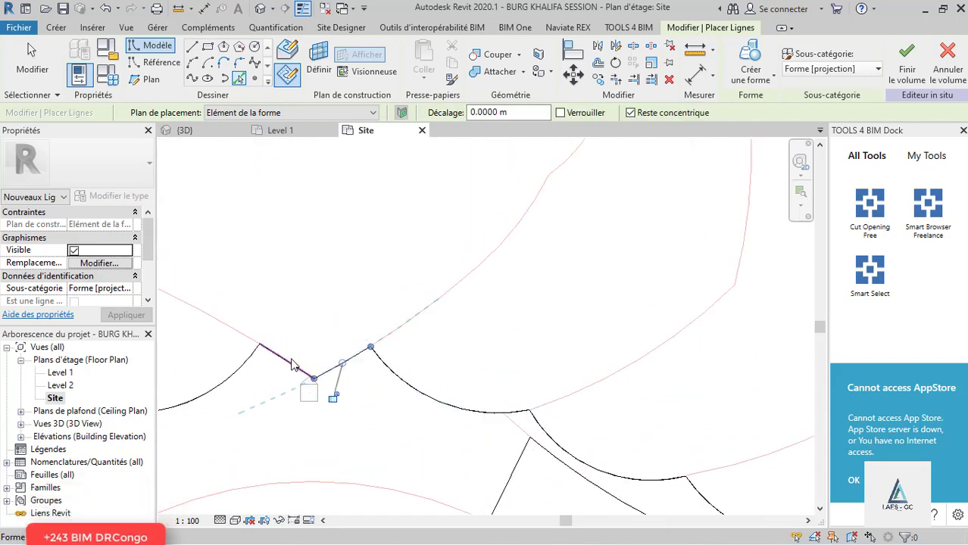
# Trace the notch's left edge and the lower-left wing's underside arcs back to the wing tip, closing the outline.
pyautogui.scroll(-4, 685, 441)
pyautogui.click(420, 413)
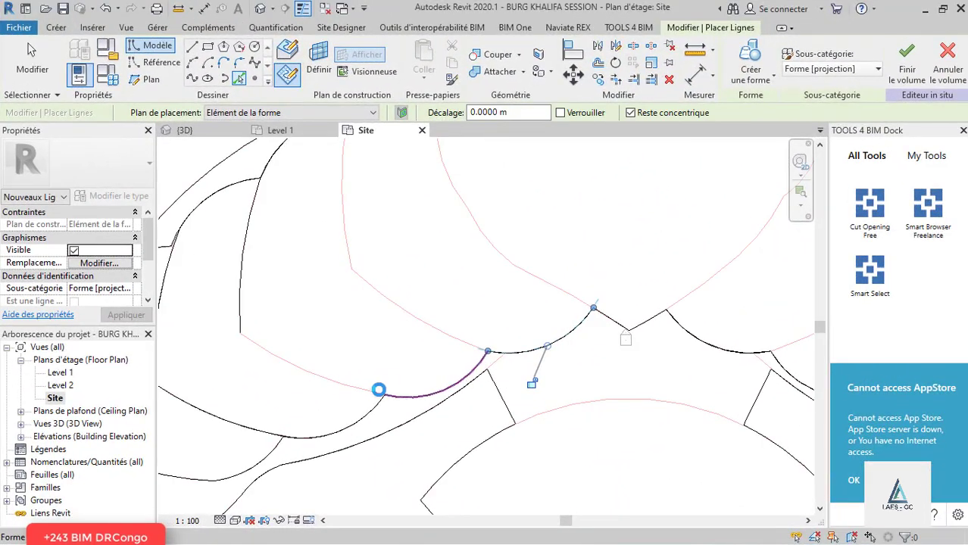
pyautogui.click(379, 391)
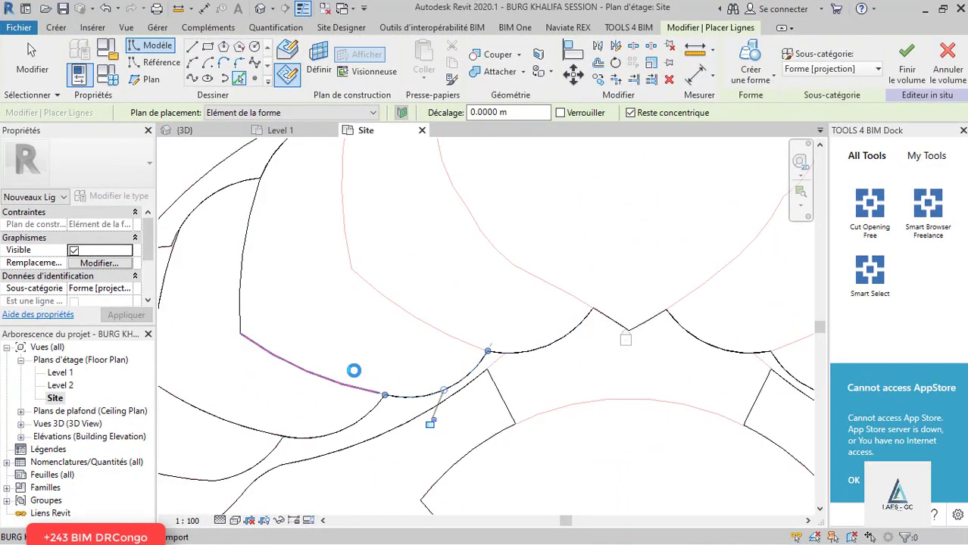
pyautogui.click(354, 370)
pyautogui.press('Escape')
pyautogui.press('Escape')
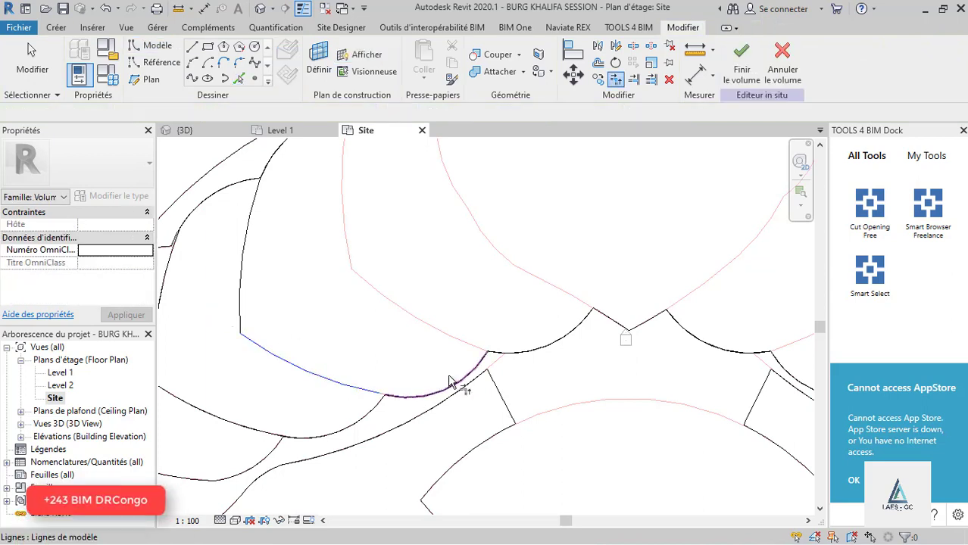
# Trim the traced lines into corners around the lower-right wing, from its underside arcs past the tip and up its outer arcs to the core.
pyautogui.scroll(-3, 316, 408)
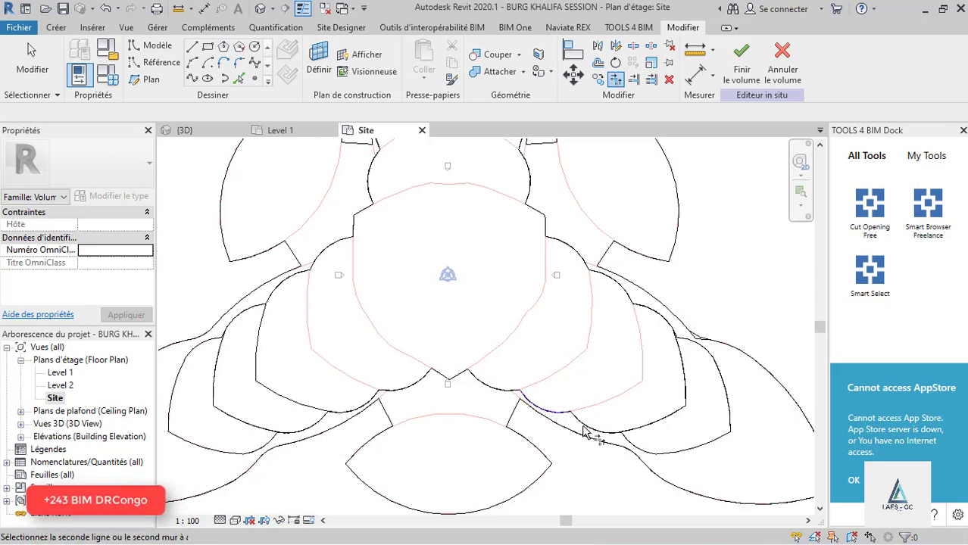
pyautogui.click(641, 433)
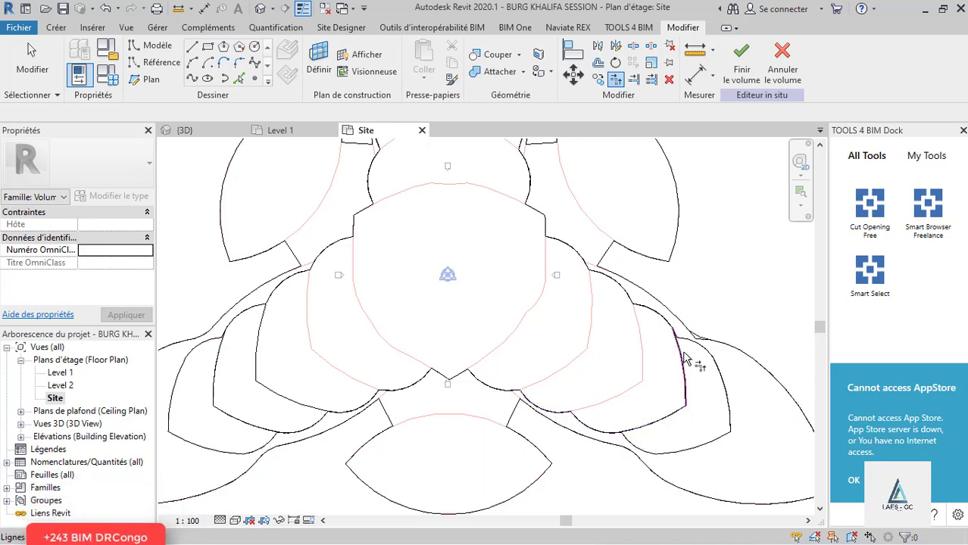
pyautogui.scroll(2, 589, 265)
pyautogui.click(593, 274)
pyautogui.scroll(3, 579, 258)
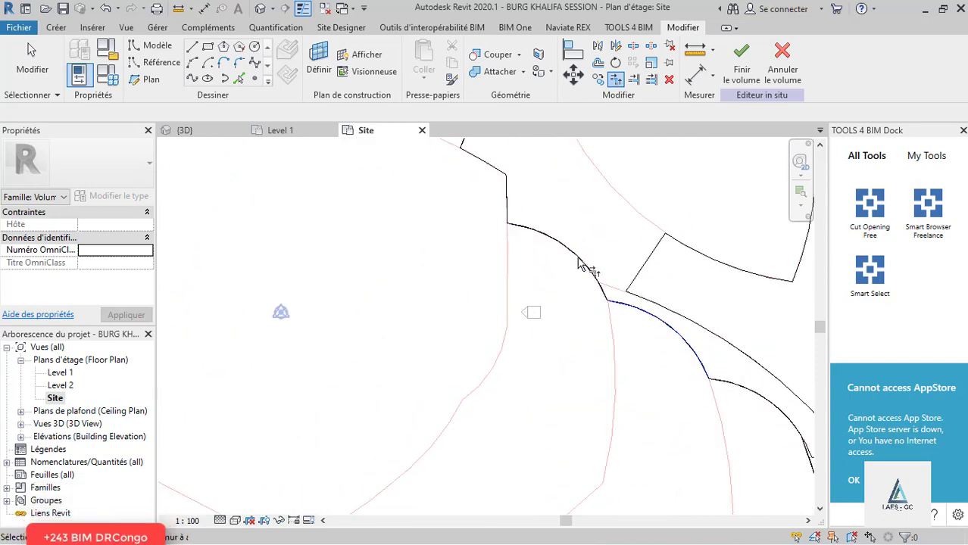
pyautogui.scroll(-5, 621, 424)
pyautogui.click(562, 310)
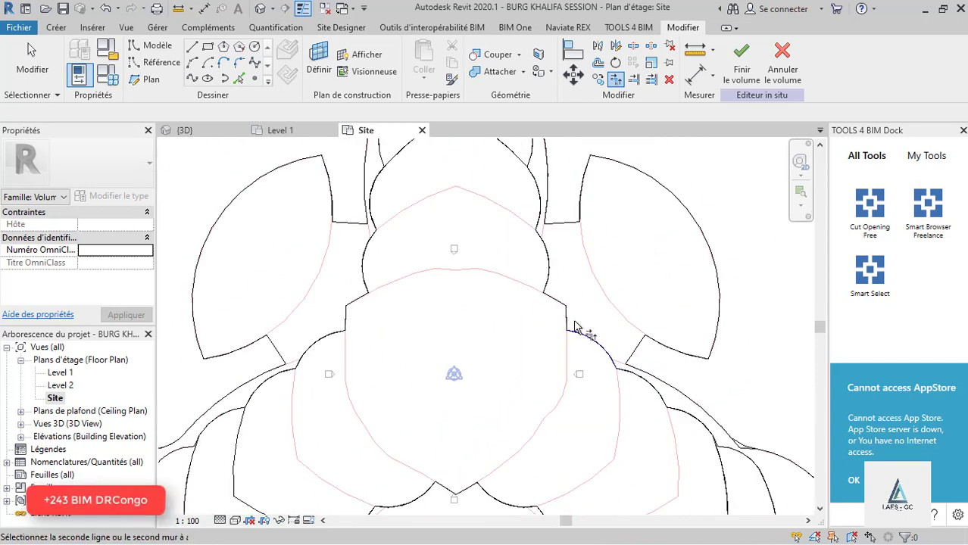
# Join the core's right corner edges to the upper wing and trim the arcs up the wing's right side into corners.
pyautogui.scroll(1, 551, 280)
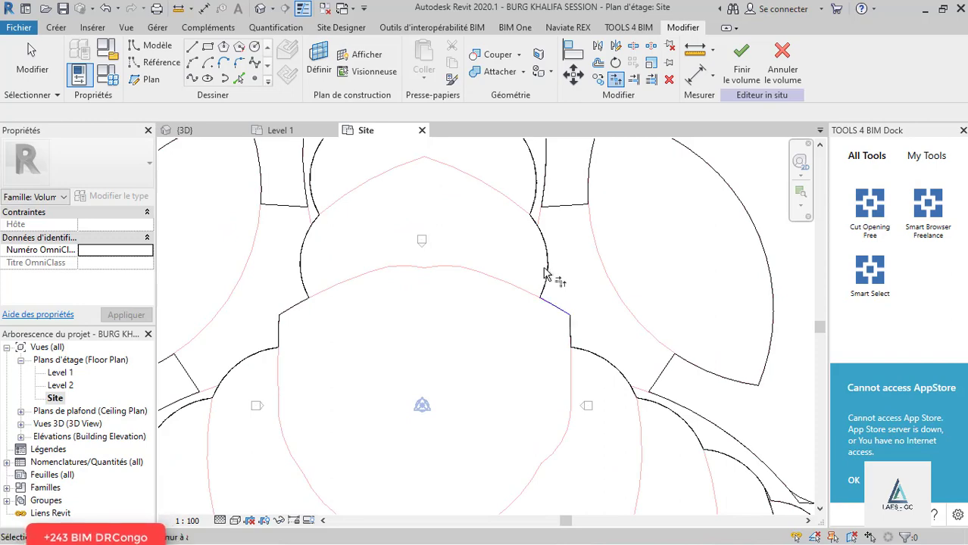
pyautogui.click(551, 278)
pyautogui.scroll(-2, 588, 433)
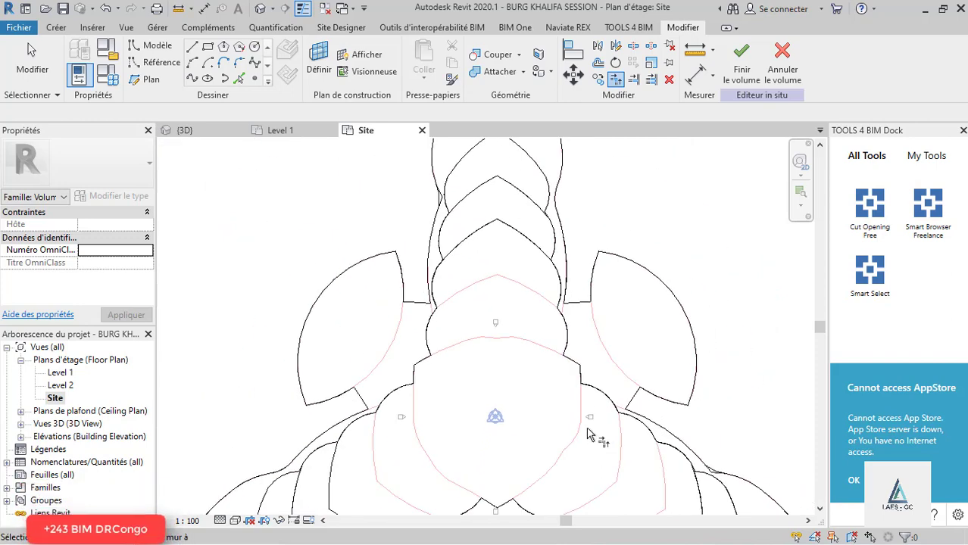
pyautogui.click(564, 329)
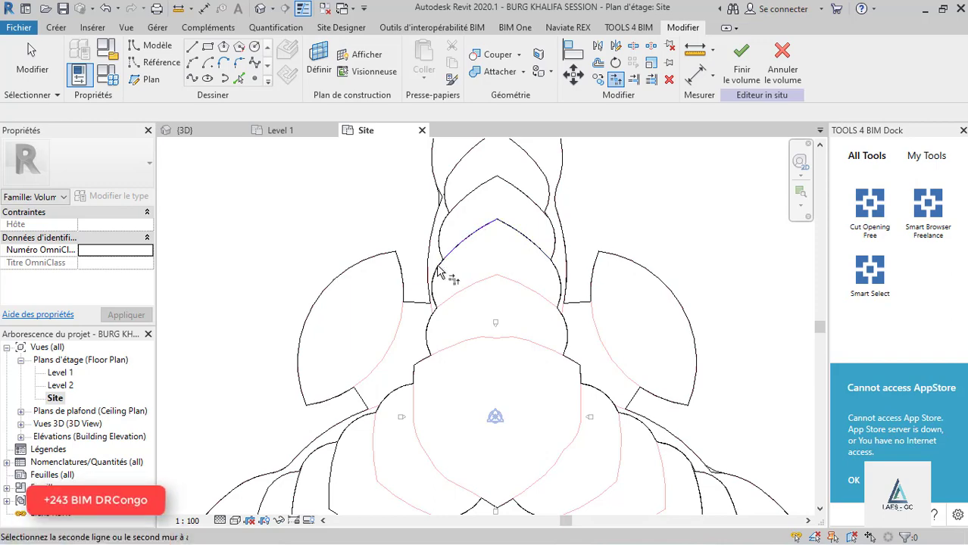
# Trim the upper wing's left-side arcs, the core's left corner edges and the adjoining lower-left wing arcs into closed corners.
pyautogui.click(436, 315)
pyautogui.scroll(2, 437, 307)
pyautogui.scroll(-2, 470, 286)
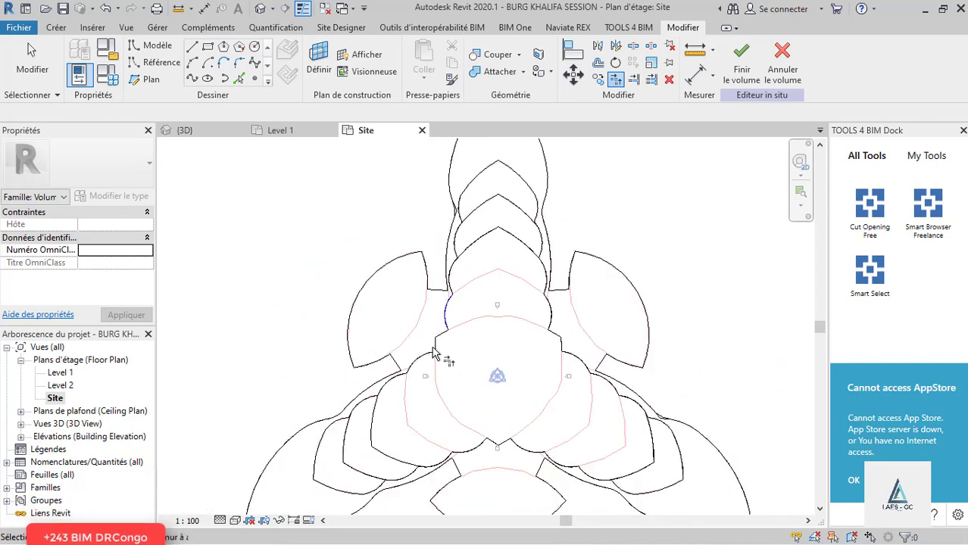
pyautogui.scroll(3, 443, 340)
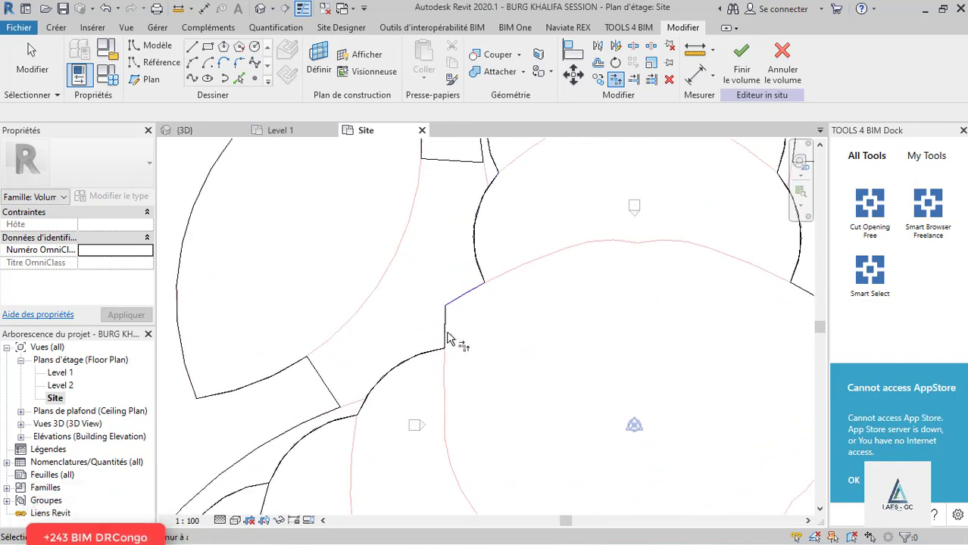
pyautogui.scroll(2, 447, 333)
pyautogui.scroll(-3, 557, 317)
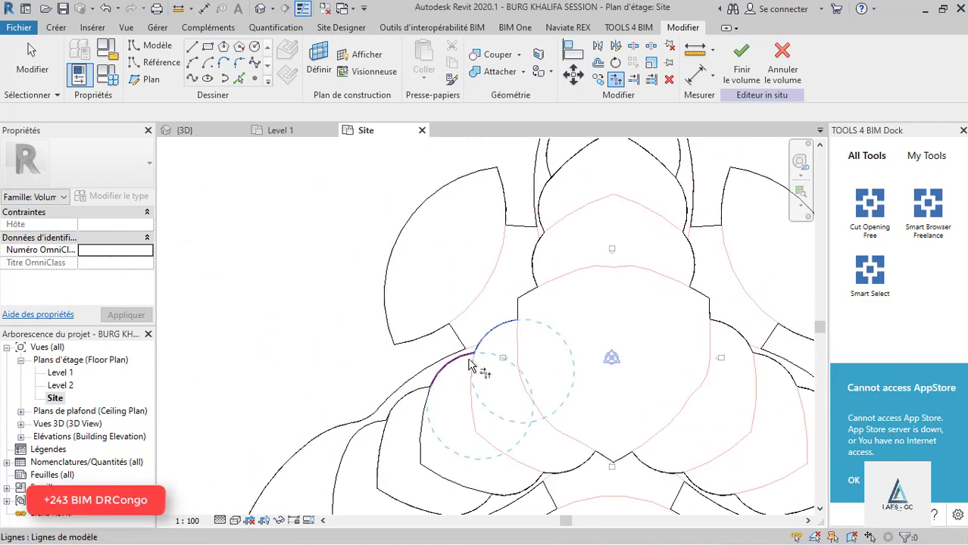
# Trim the arcs and edge curves of the lower-left wing into clean corners to continue the inner three-wing outline.
pyautogui.scroll(3, 502, 324)
pyautogui.click(470, 350)
pyautogui.scroll(-3, 455, 340)
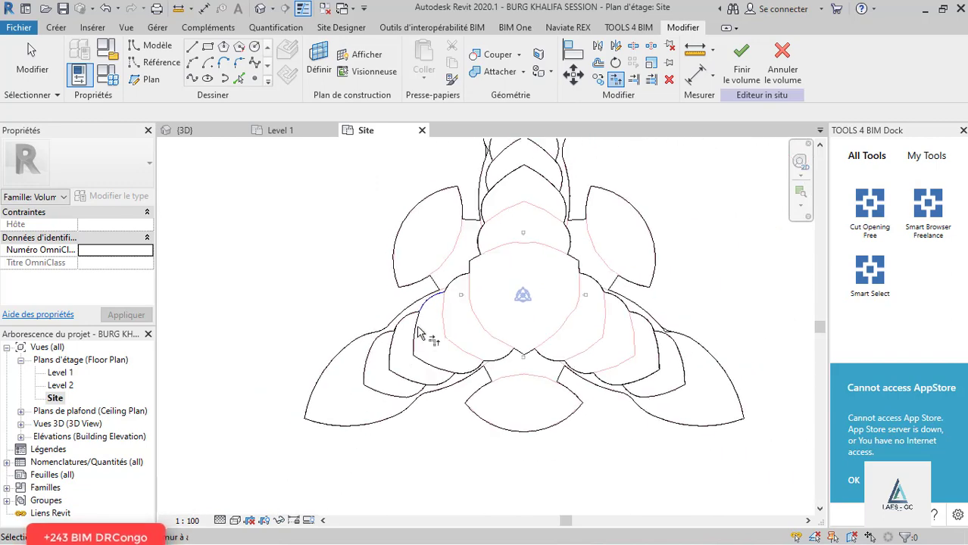
pyautogui.scroll(3, 427, 302)
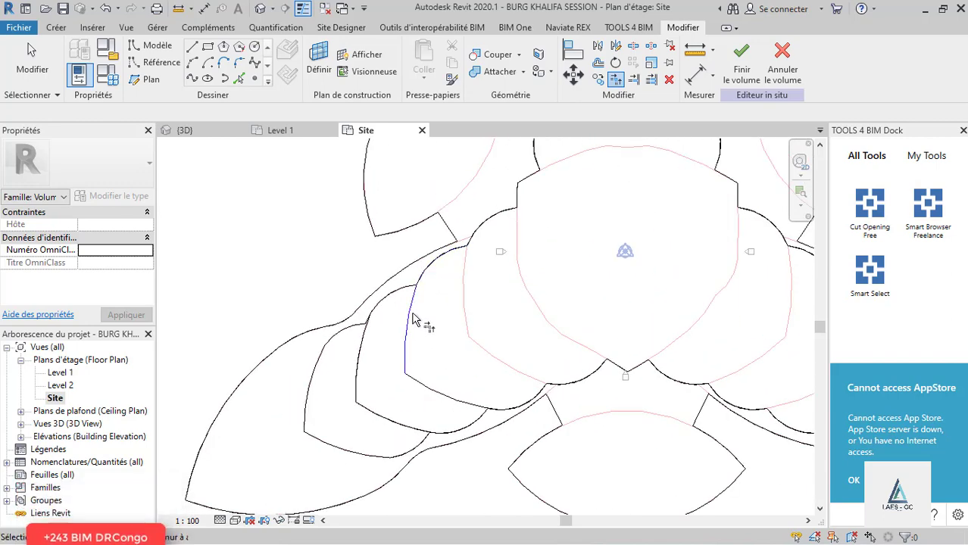
pyautogui.scroll(2, 432, 365)
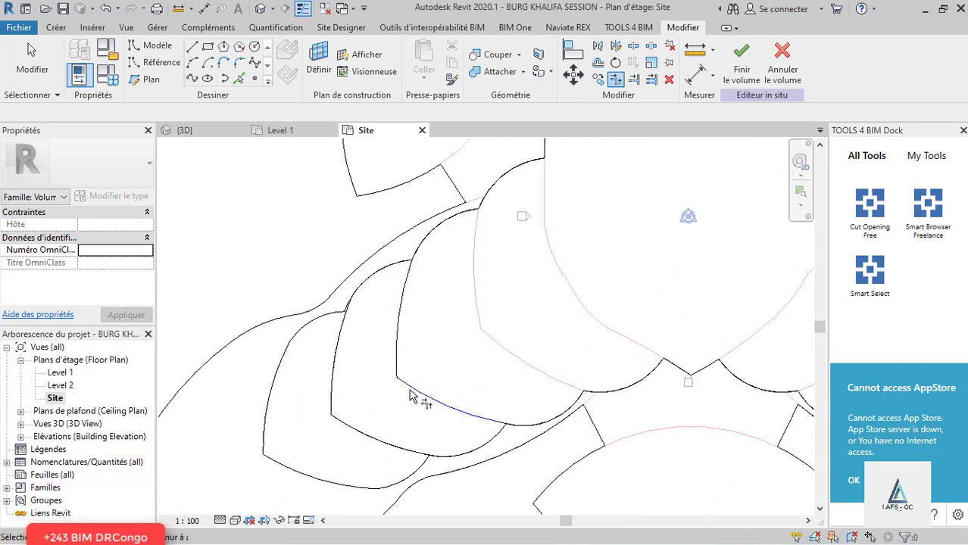
pyautogui.scroll(-3, 412, 407)
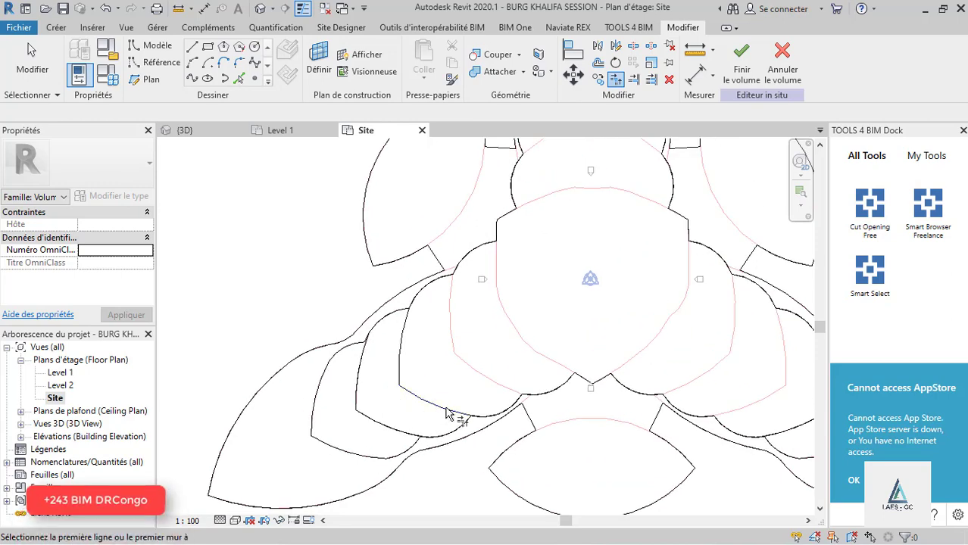
pyautogui.scroll(-3, 470, 415)
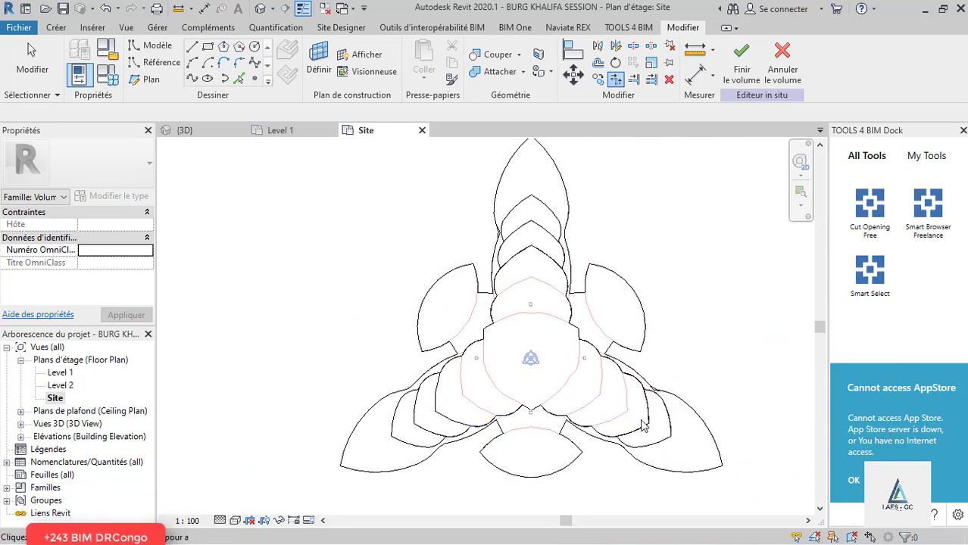
# Try to create a form from the chained inner three-wing outline in the 3D view.
pyautogui.press('Tab')
pyautogui.click(469, 406)
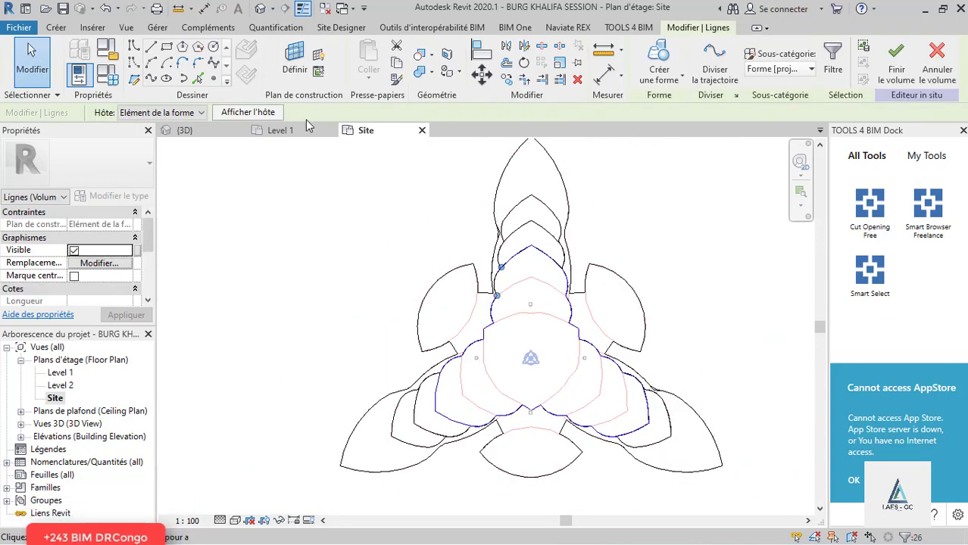
pyautogui.click(185, 131)
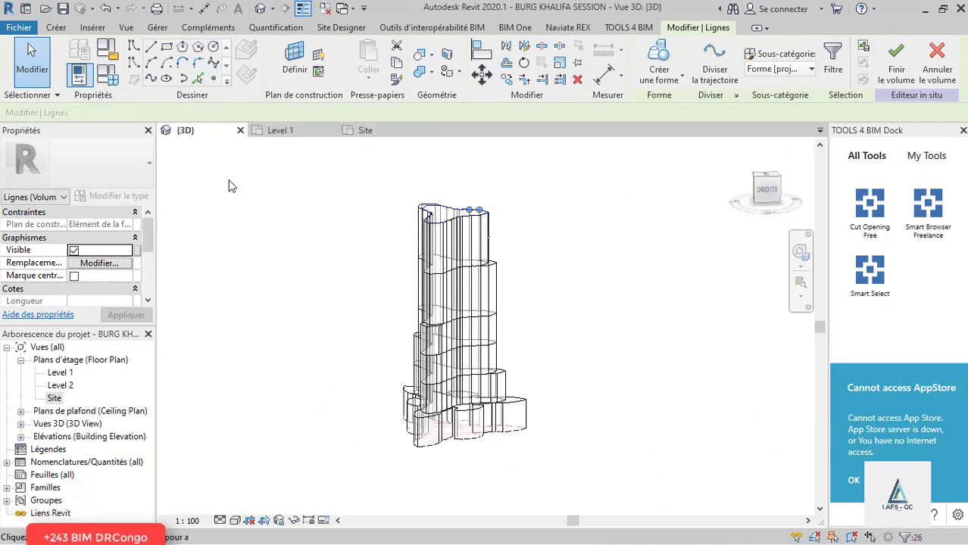
pyautogui.click(659, 78)
pyautogui.click(666, 102)
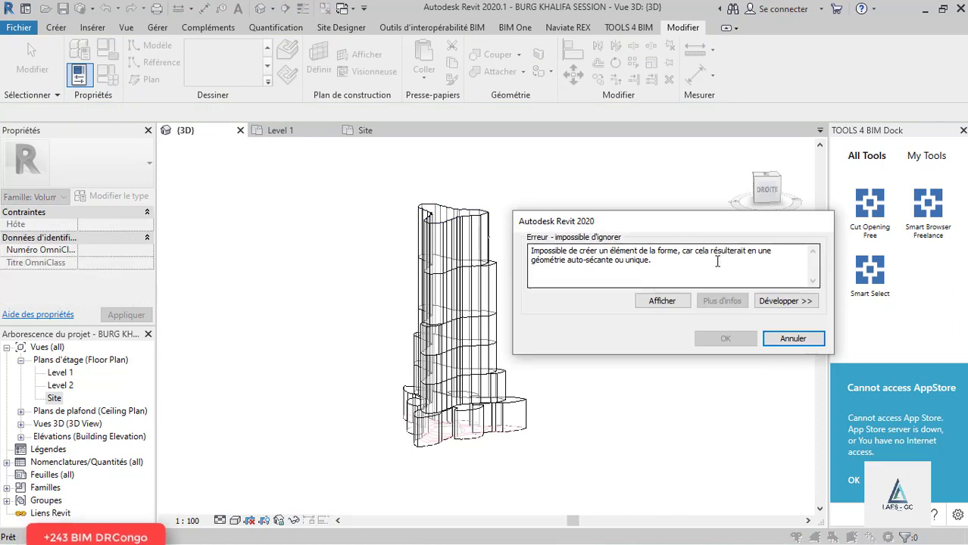
pyautogui.click(791, 338)
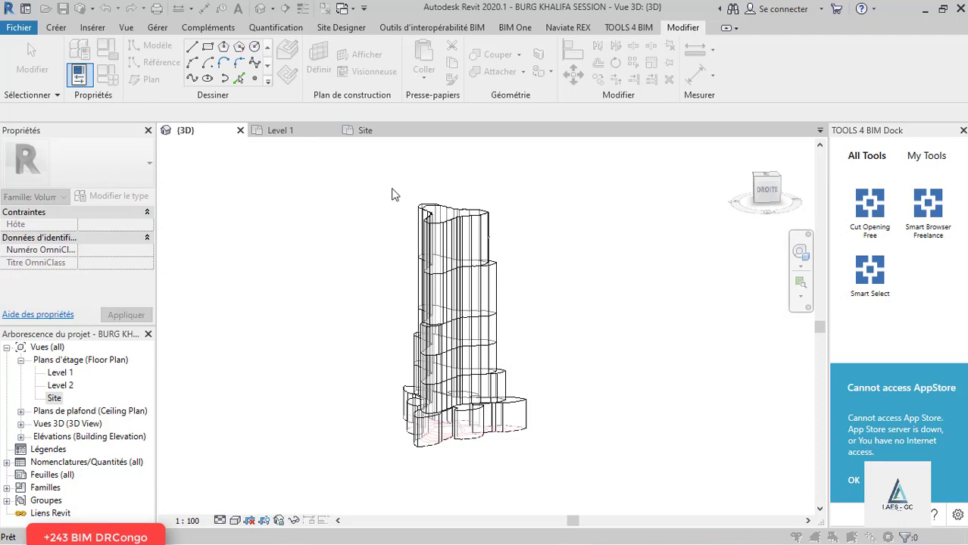
# Return to the Site plan and set the work plane with Choisir un plan, picking a face of the tower's form.
pyautogui.click(383, 132)
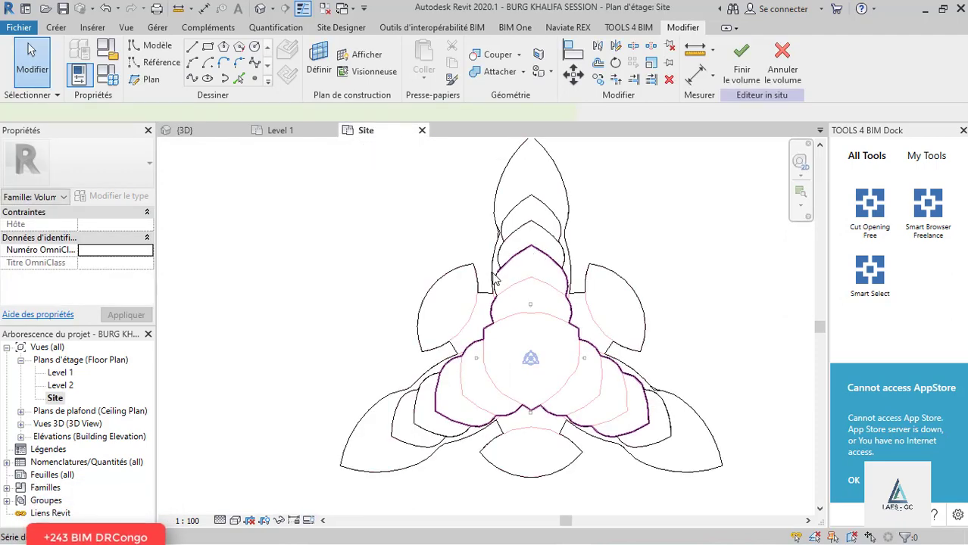
pyautogui.click(496, 280)
pyautogui.scroll(5, 498, 280)
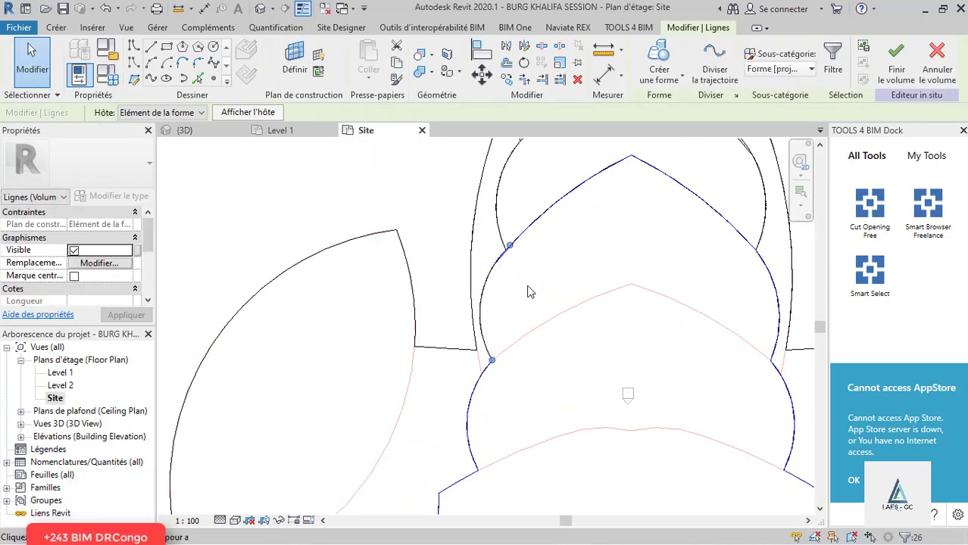
pyautogui.press('Escape')
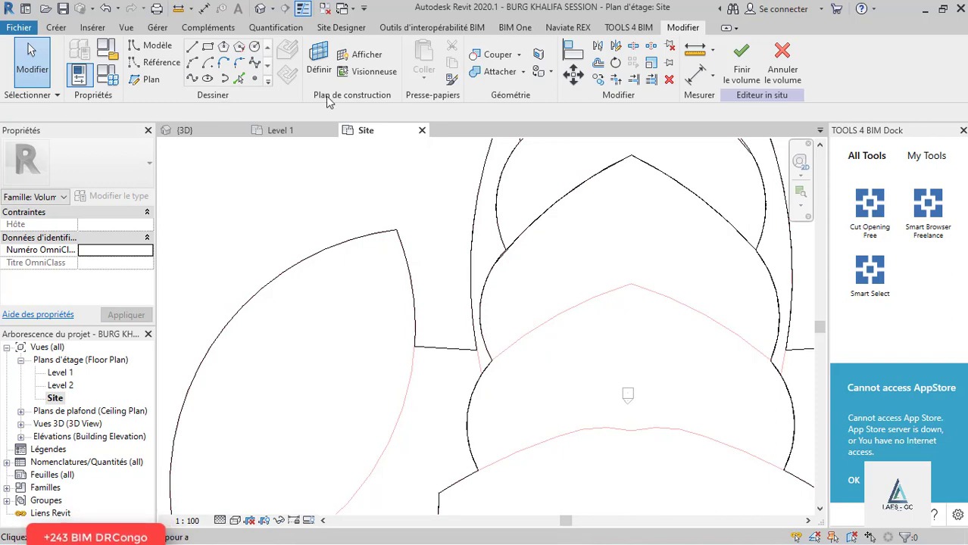
pyautogui.click(319, 64)
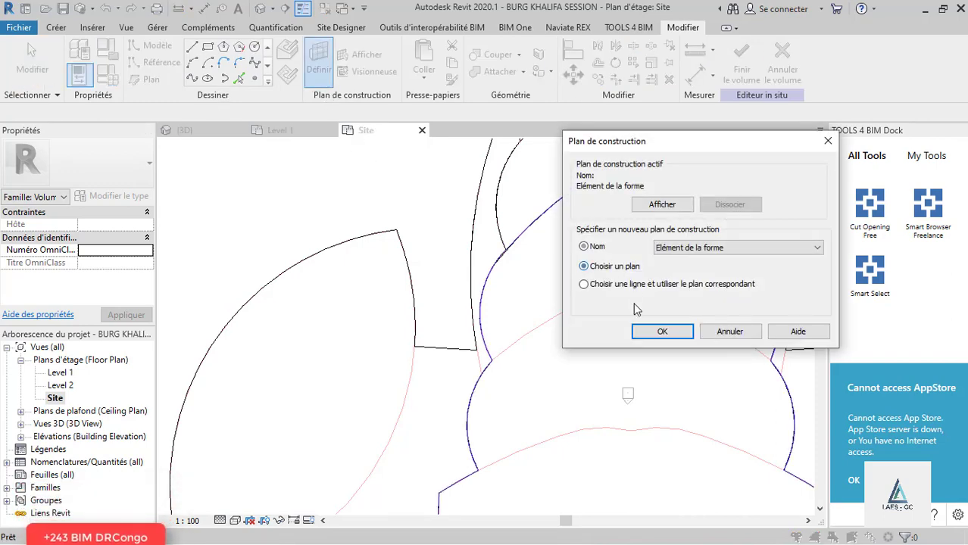
pyautogui.click(658, 332)
pyautogui.scroll(-3, 556, 279)
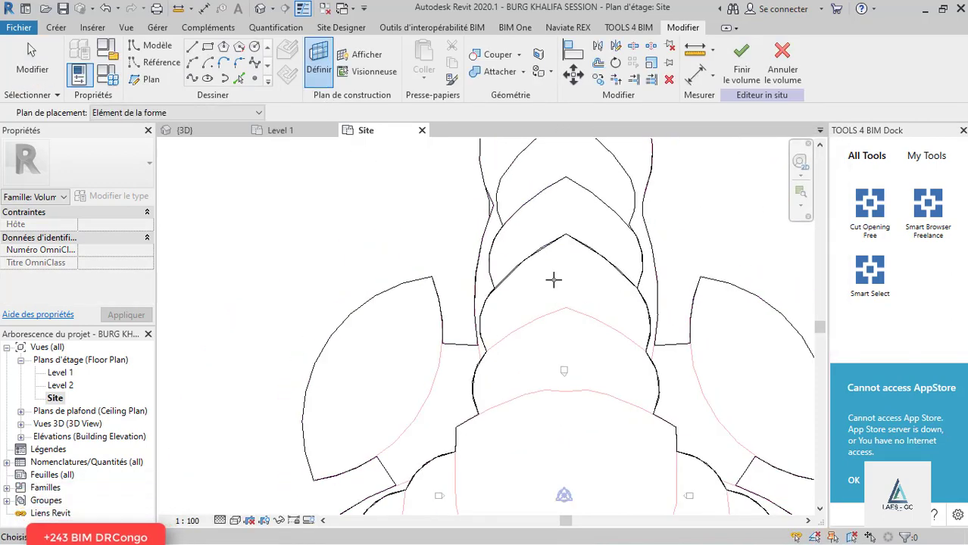
pyautogui.scroll(3, 603, 205)
pyautogui.click(603, 205)
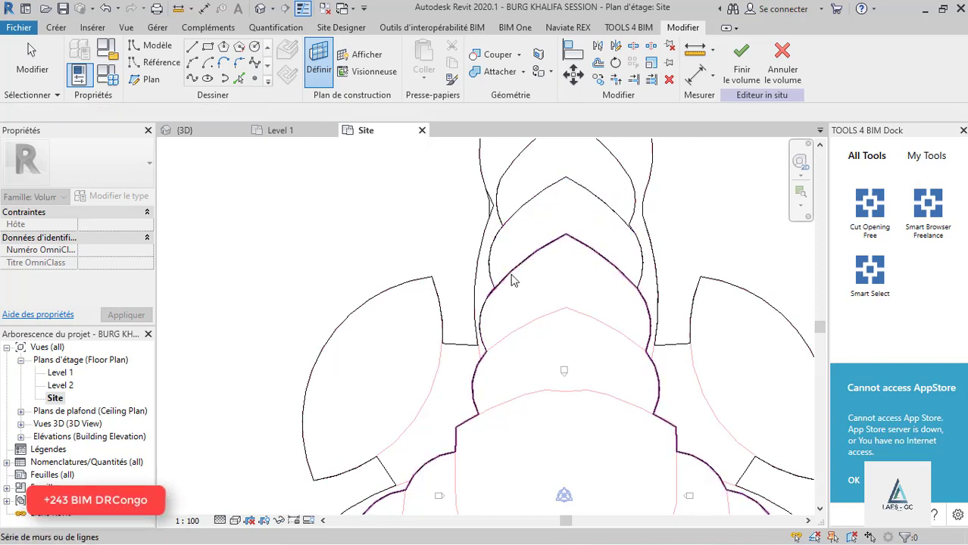
# Create a model line from the arc edge on the left side of the upper wing and trim it against the adjoining outline curves.
pyautogui.scroll(2, 507, 282)
pyautogui.click(240, 80)
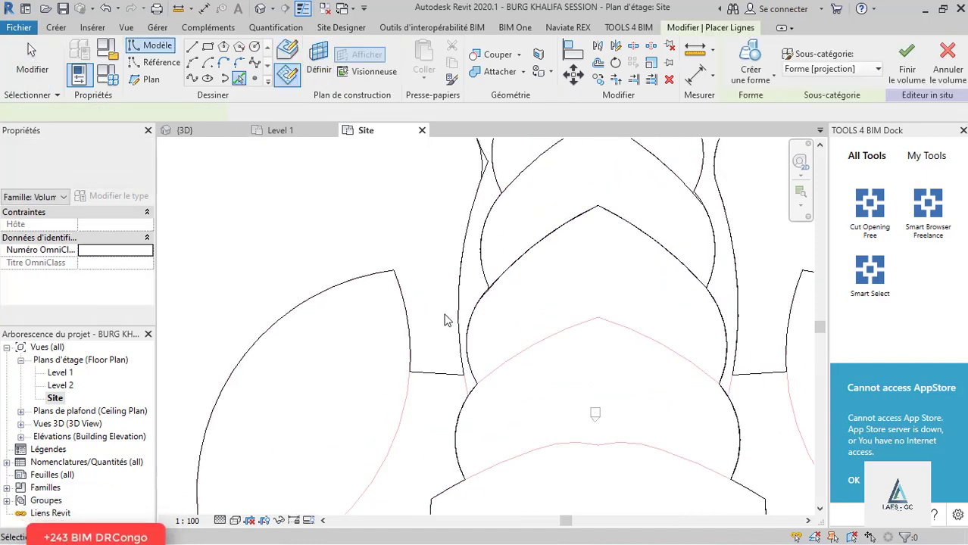
pyautogui.click(471, 312)
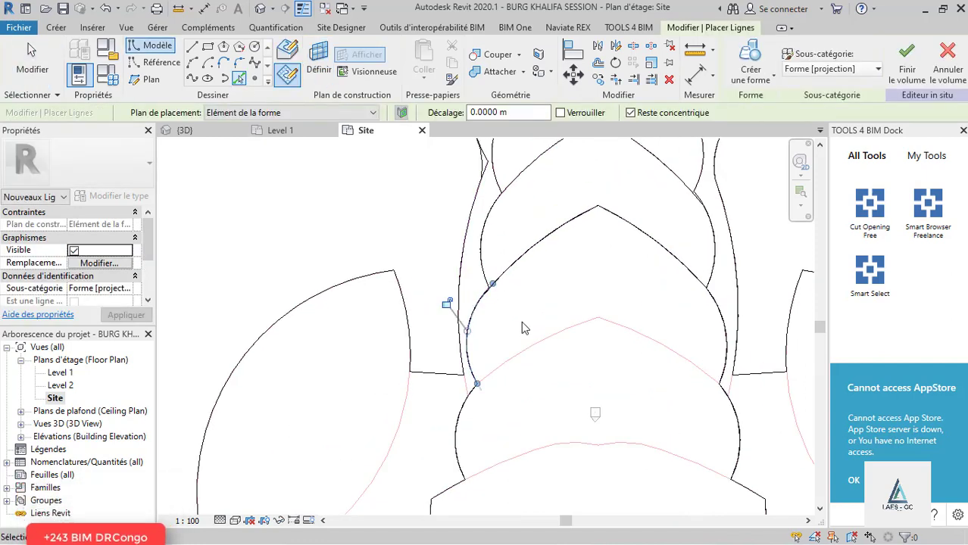
pyautogui.press('Escape')
pyautogui.press('Escape')
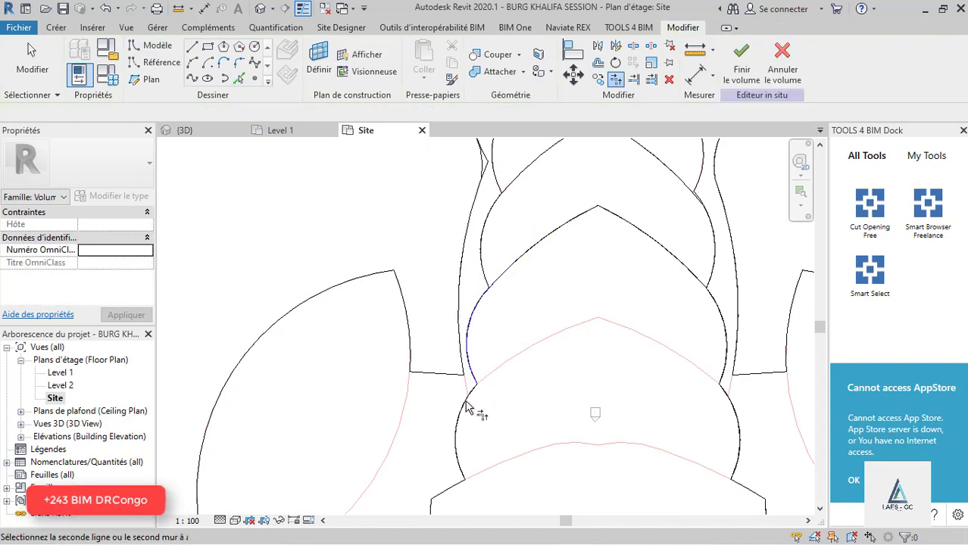
pyautogui.scroll(-3, 462, 275)
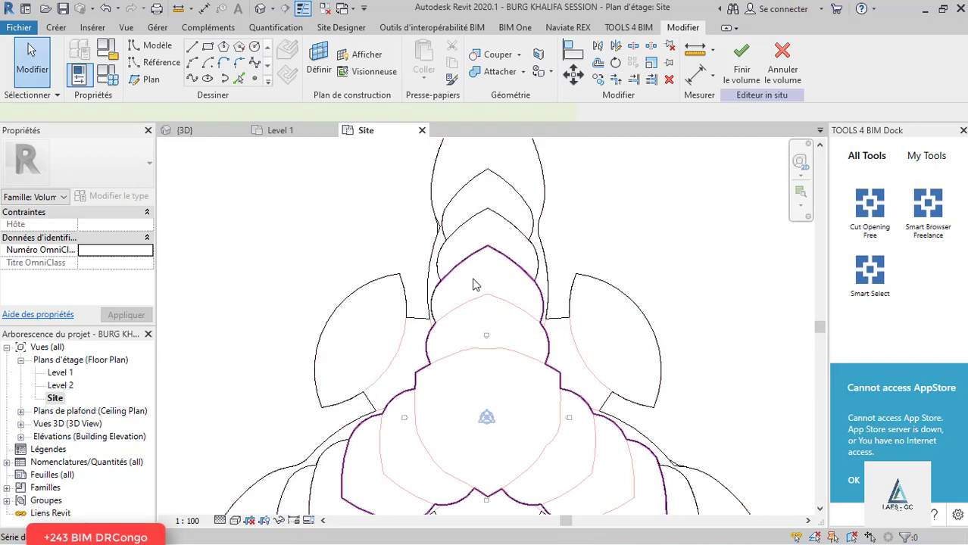
# Examine the chained outline's joints at both ends of the upper wing's left arc.
pyautogui.scroll(3, 454, 307)
pyautogui.click(422, 306)
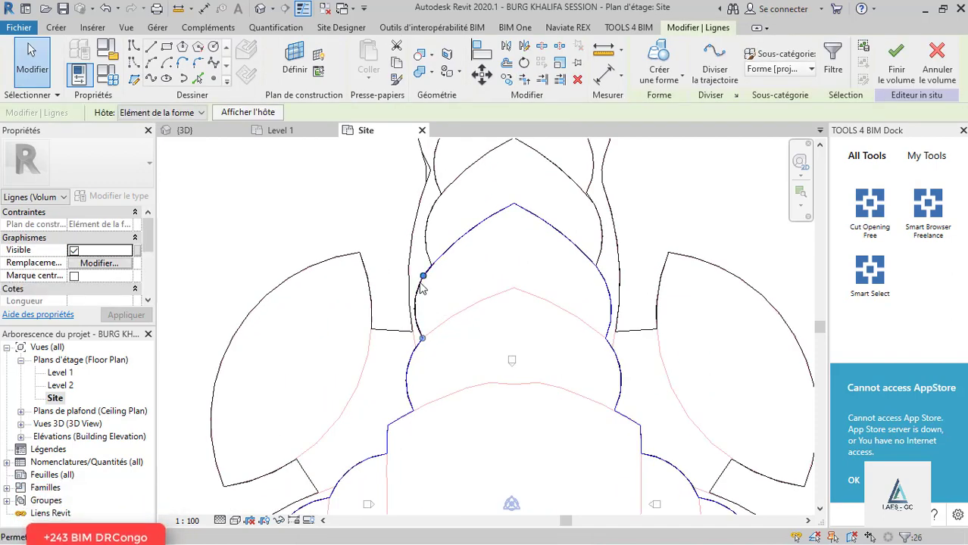
pyautogui.scroll(2, 422, 289)
pyautogui.click(459, 316)
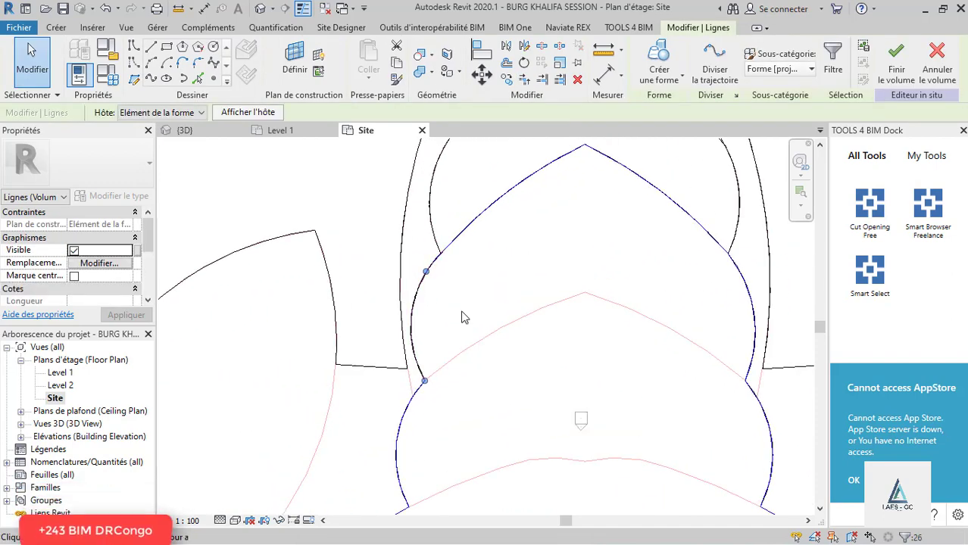
pyautogui.click(420, 307)
pyautogui.press('Escape')
pyautogui.scroll(-2, 403, 388)
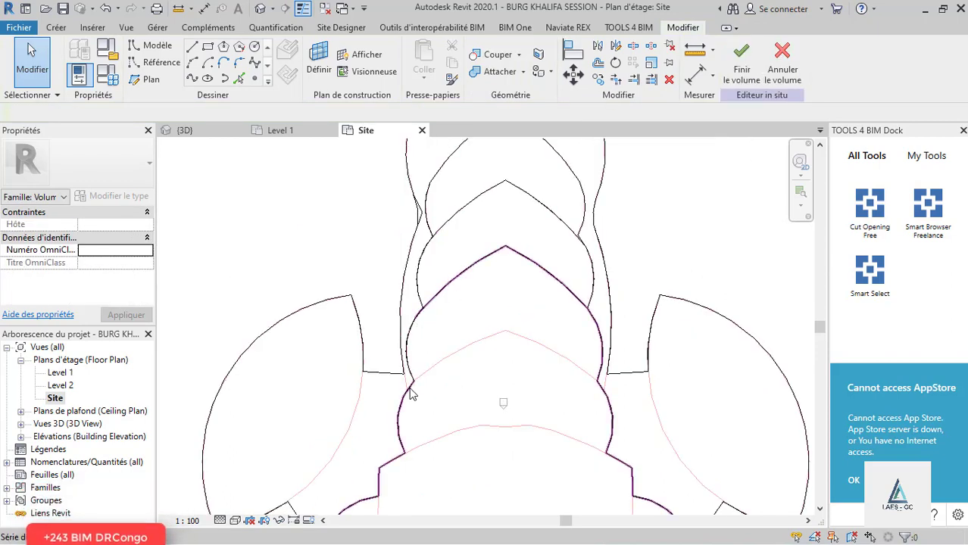
pyautogui.press('c')
pyautogui.press('o')
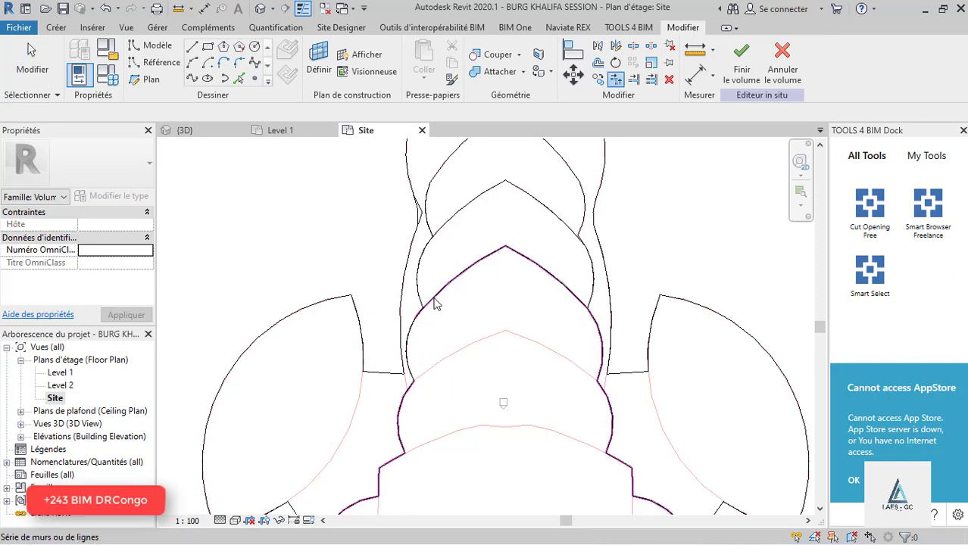
pyautogui.press('Escape')
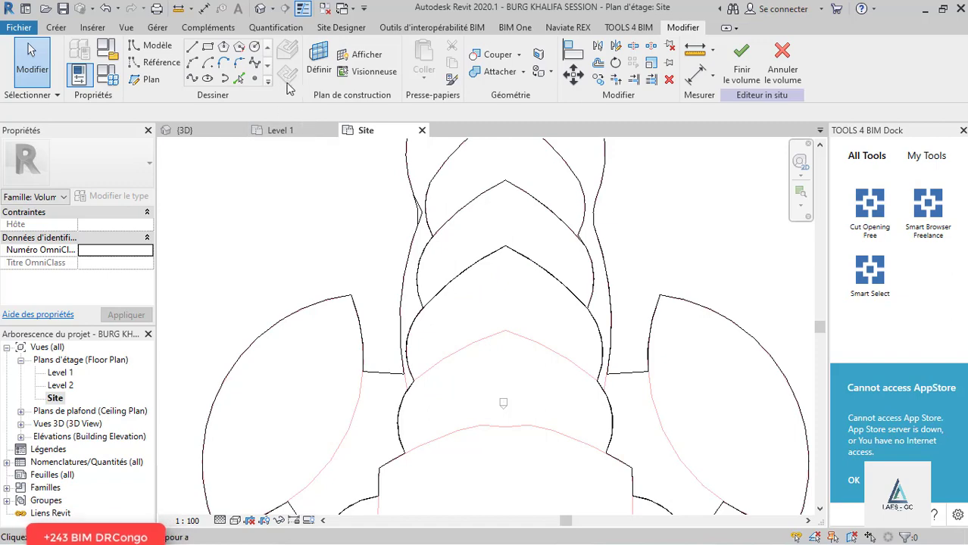
# Set the work plane again with Choisir un plan, picking the stepped face just outside the innermost outline.
pyautogui.click(321, 70)
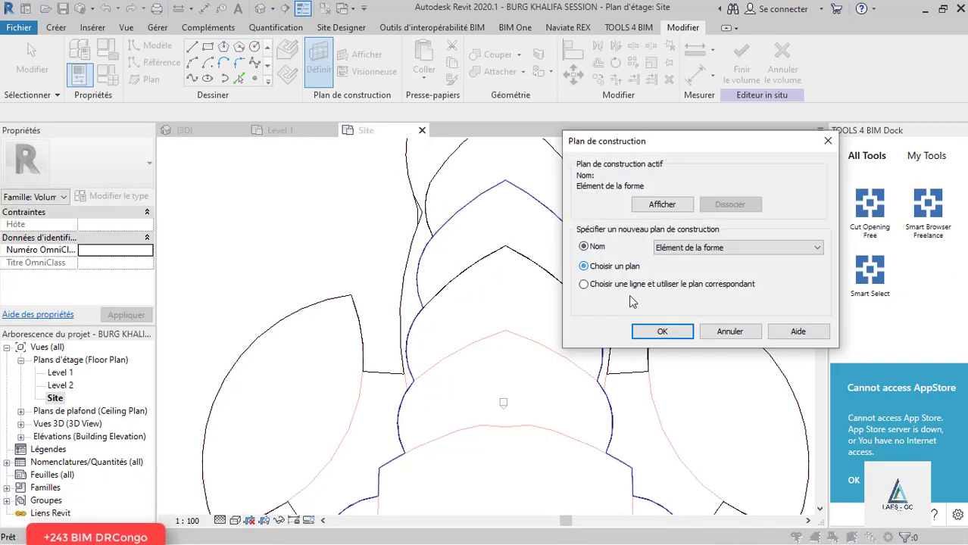
pyautogui.click(653, 333)
pyautogui.scroll(-2, 446, 291)
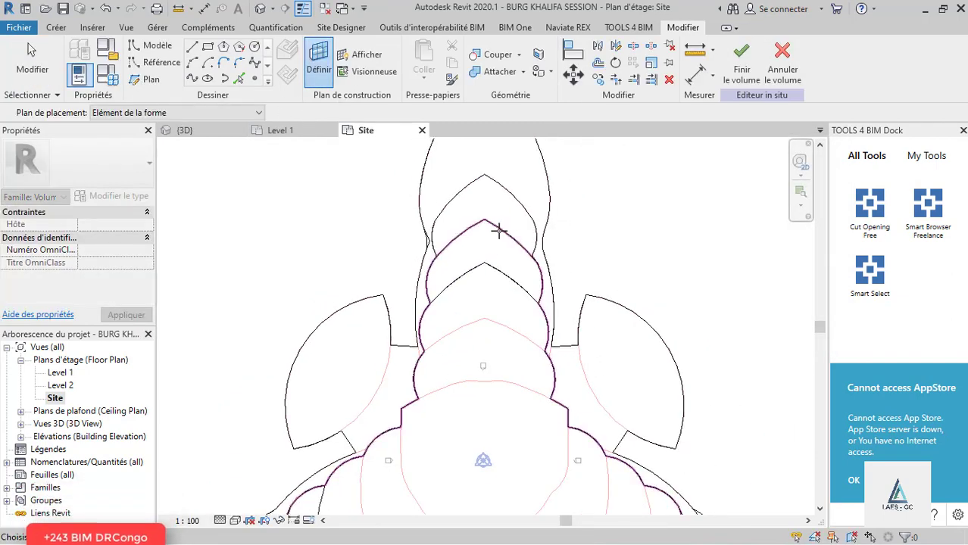
pyautogui.click(438, 227)
pyautogui.scroll(1, 420, 335)
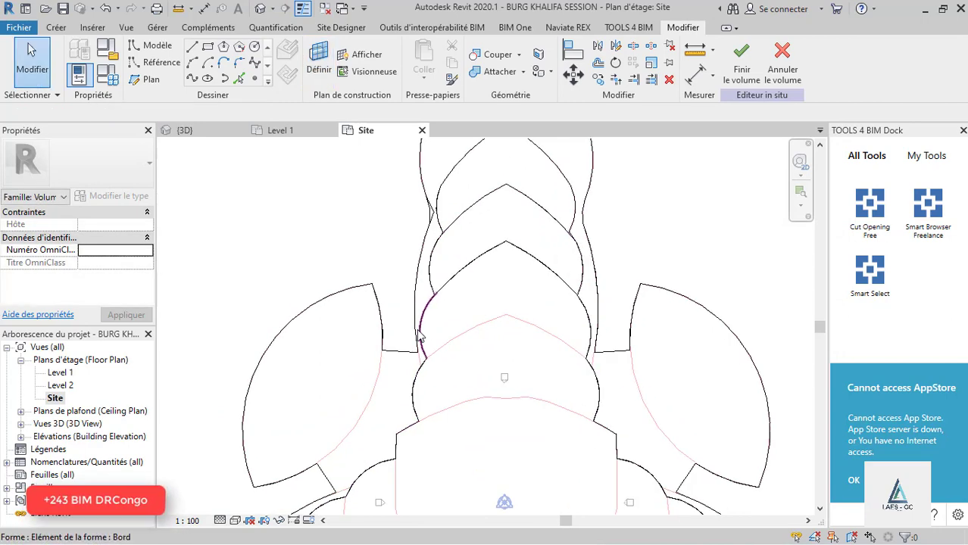
# Draw a start-end-radius arc spanning about 13 m along the upper wing's left side and trim it to the adjoining curves.
pyautogui.click(193, 63)
pyautogui.scroll(2, 512, 443)
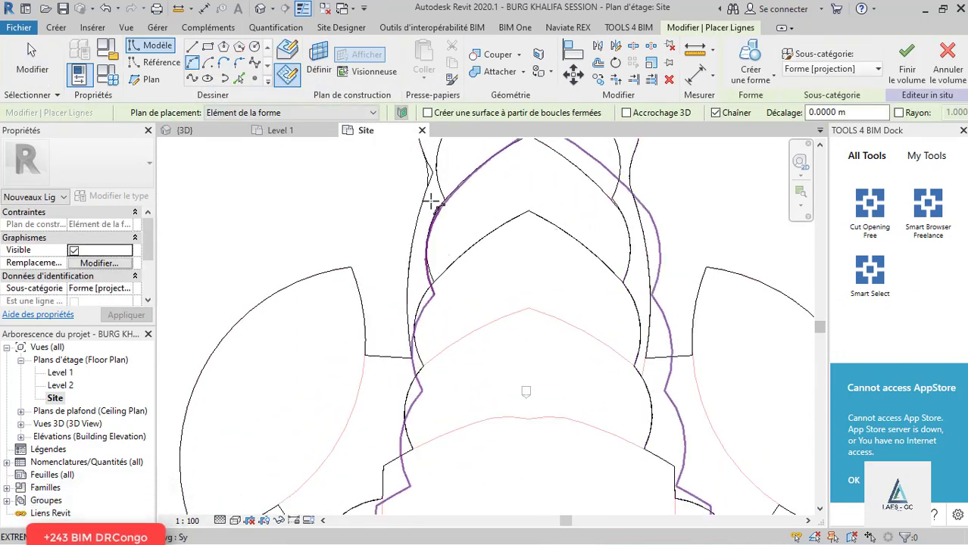
pyautogui.click(422, 390)
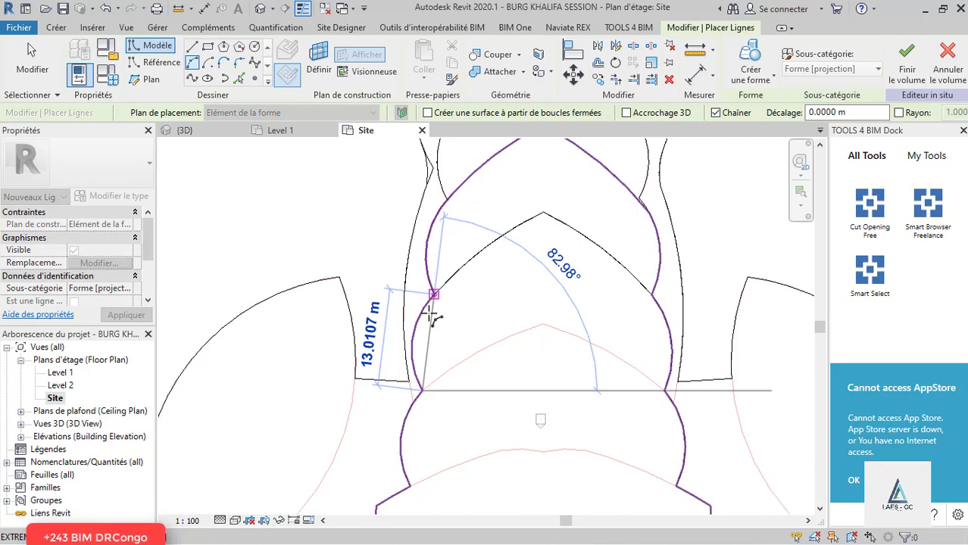
pyautogui.scroll(2, 433, 319)
pyautogui.click(440, 278)
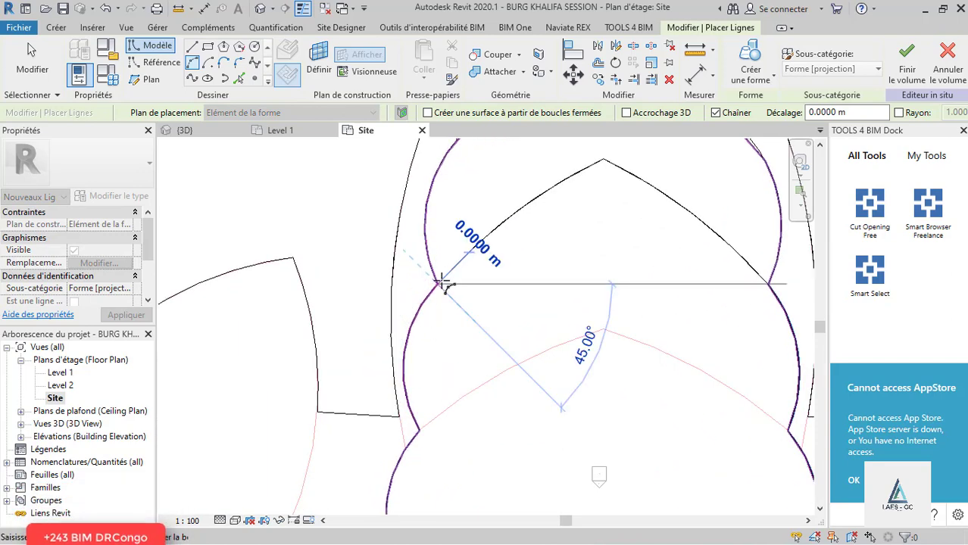
pyautogui.press('Escape')
pyautogui.press('Escape')
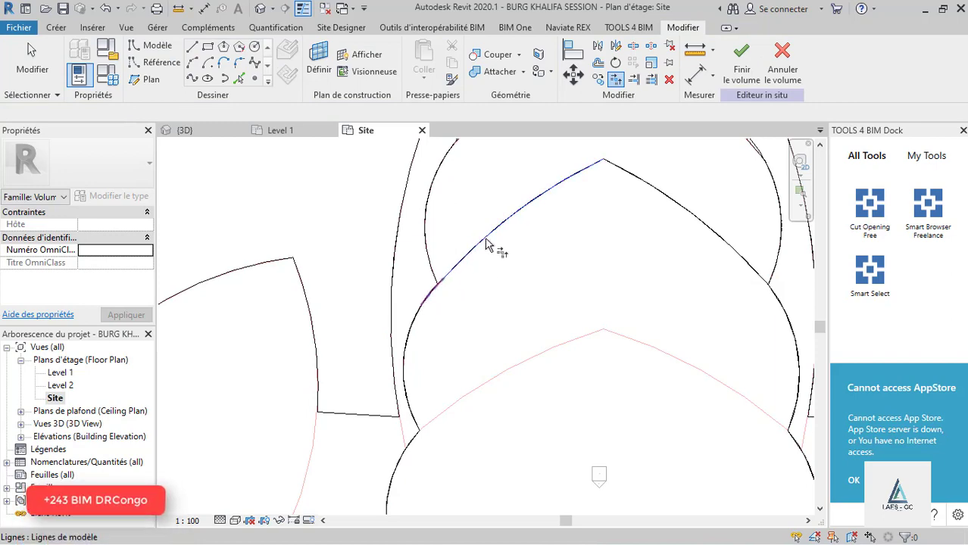
pyautogui.scroll(-2, 481, 241)
pyautogui.scroll(1, 450, 320)
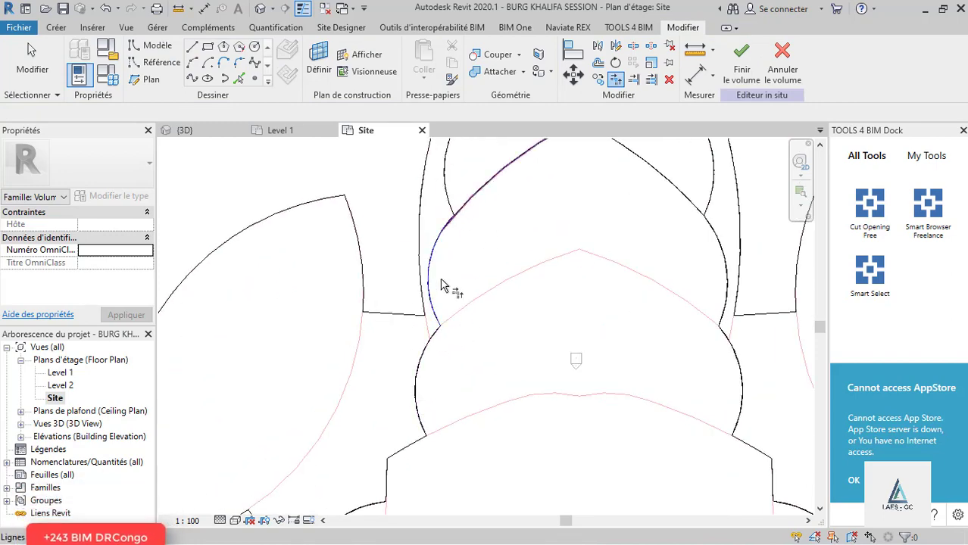
pyautogui.scroll(-4, 442, 285)
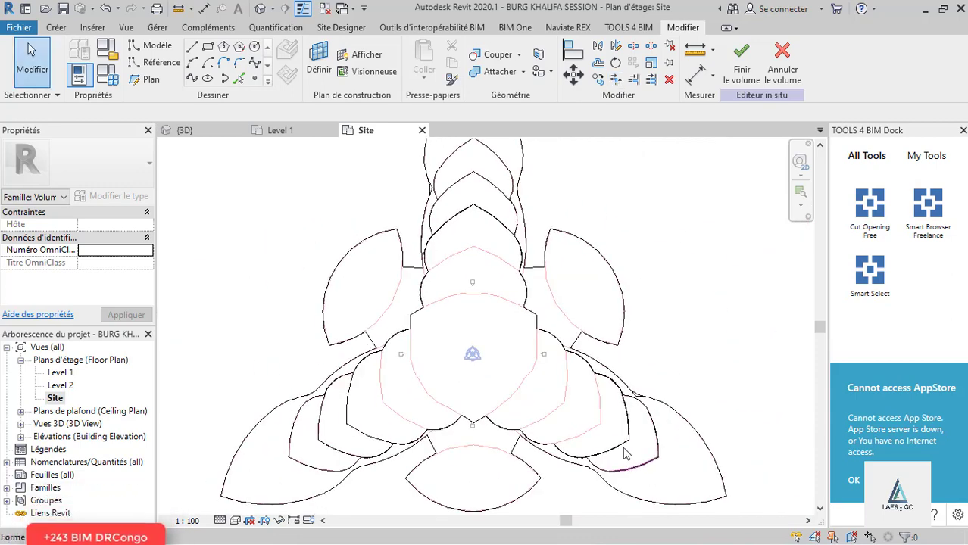
# Select the inner outline chain and examine where the upper wing's left arc meets the pointed edge curve.
pyautogui.press('Tab')
pyautogui.click(464, 273)
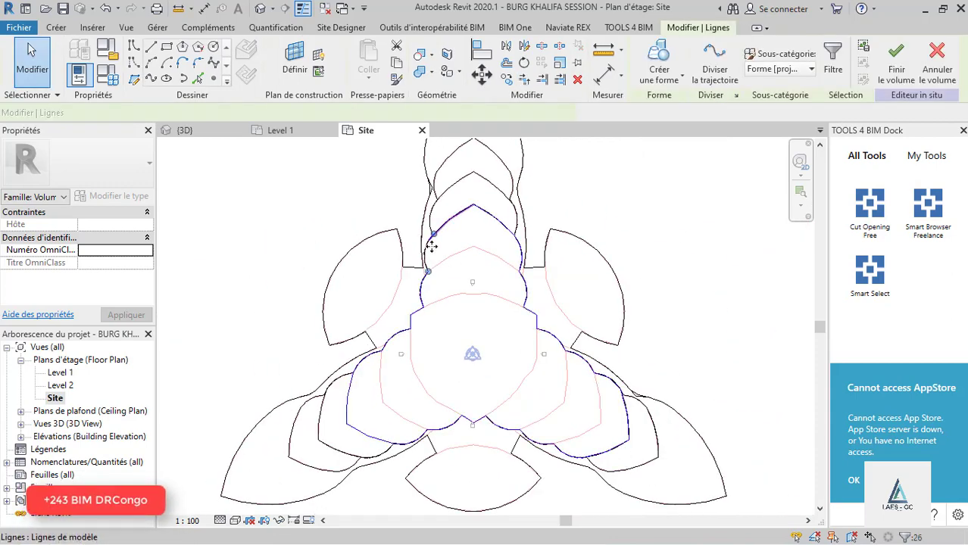
pyautogui.scroll(3, 450, 279)
pyautogui.scroll(2, 470, 258)
pyautogui.scroll(2, 484, 210)
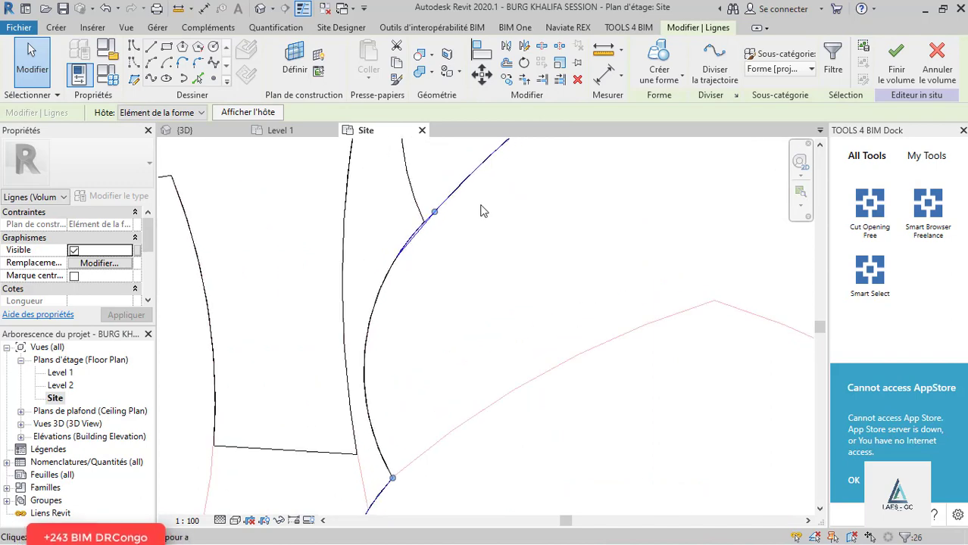
# Examine the overlapping curves at the upper wing's left arc and undo the last edit.
pyautogui.click(449, 250)
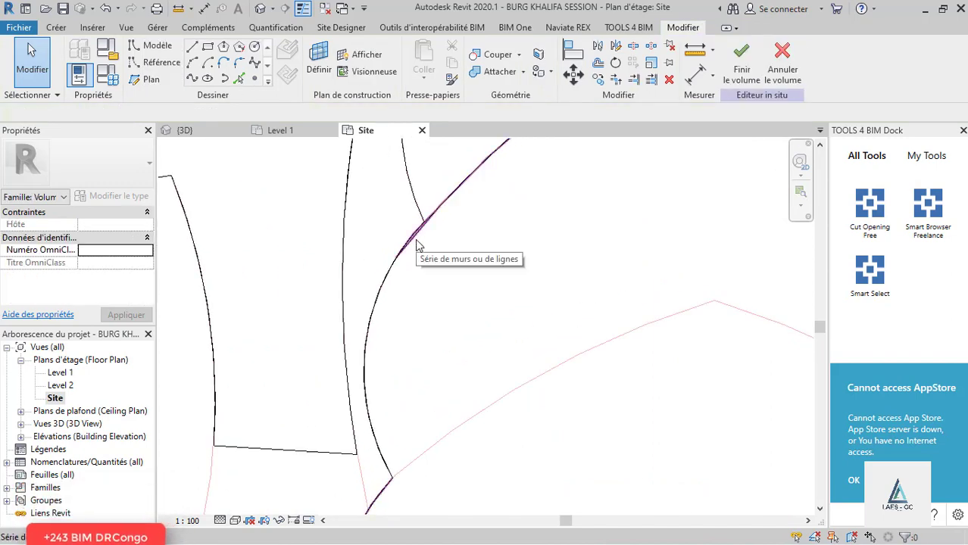
pyautogui.scroll(3, 422, 243)
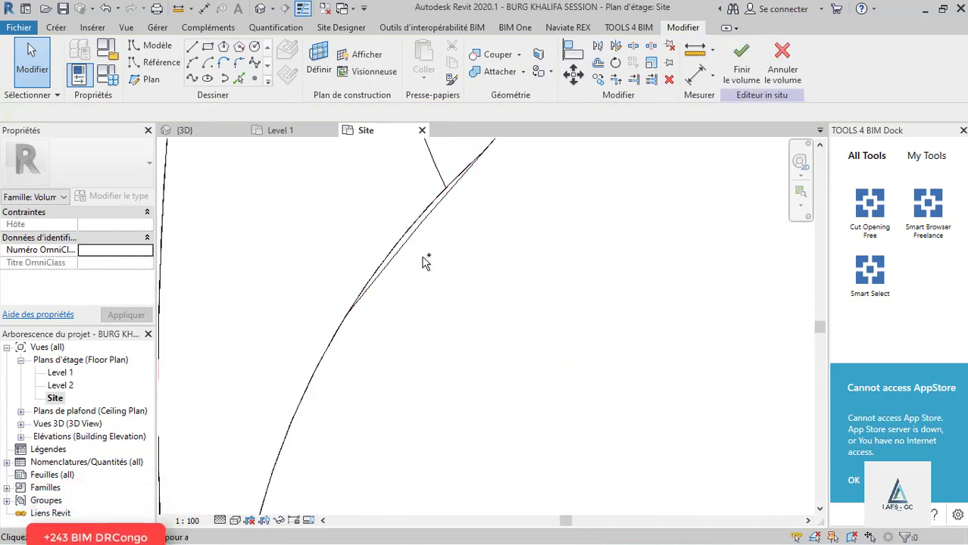
pyautogui.hotkey('ctrl', 'z')
# Create a 40 m high solid form from the closed three-wing outline in the 3D view.
pyautogui.scroll(5, 380, 379)
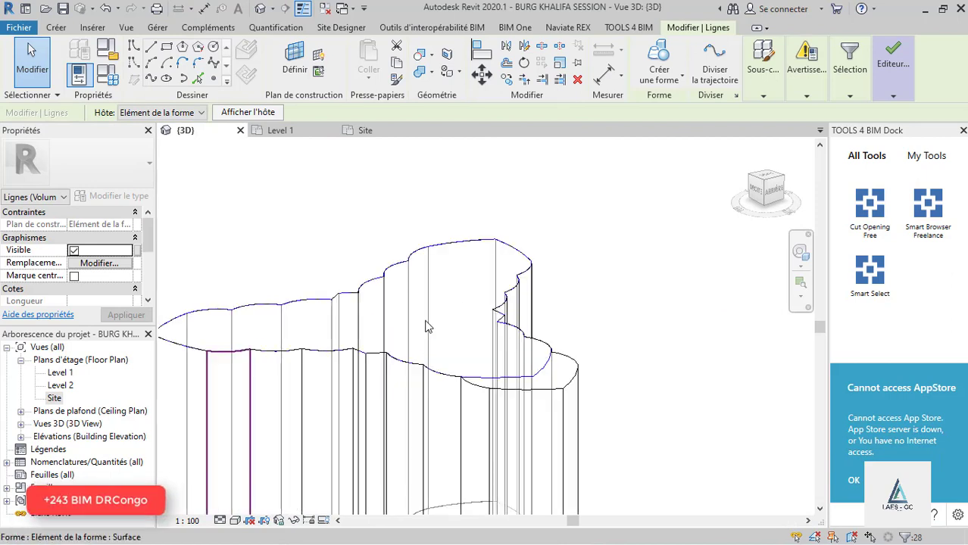
pyautogui.scroll(-3, 489, 345)
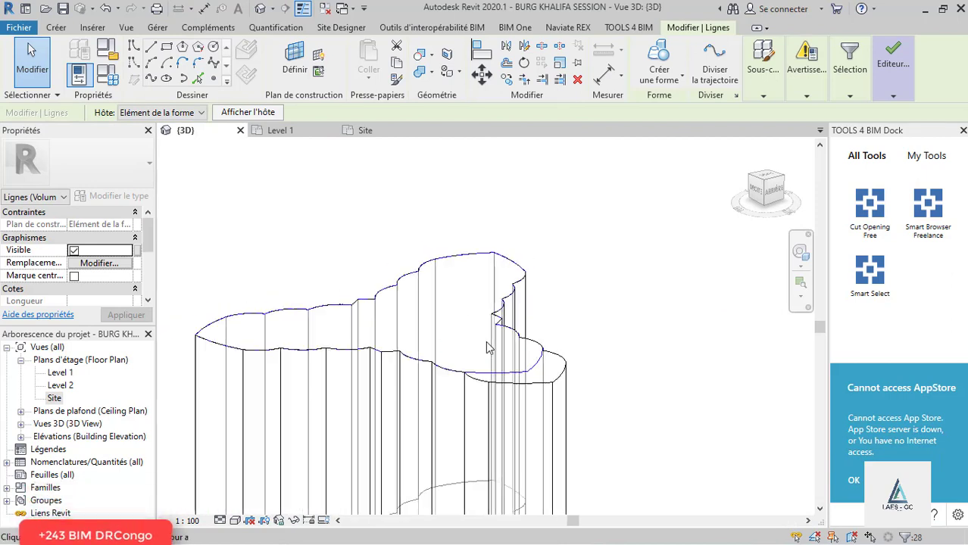
pyautogui.click(670, 76)
pyautogui.click(671, 101)
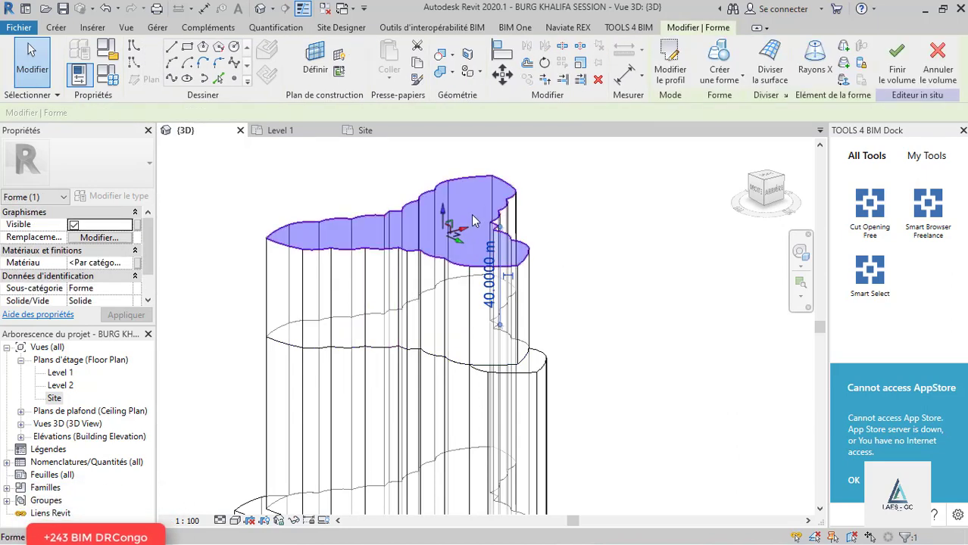
pyautogui.click(382, 303)
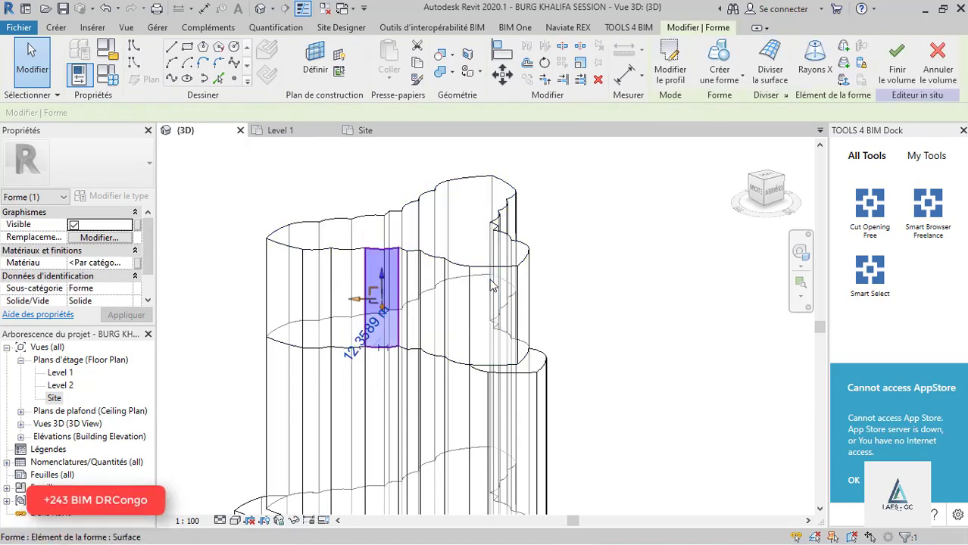
pyautogui.press('Escape')
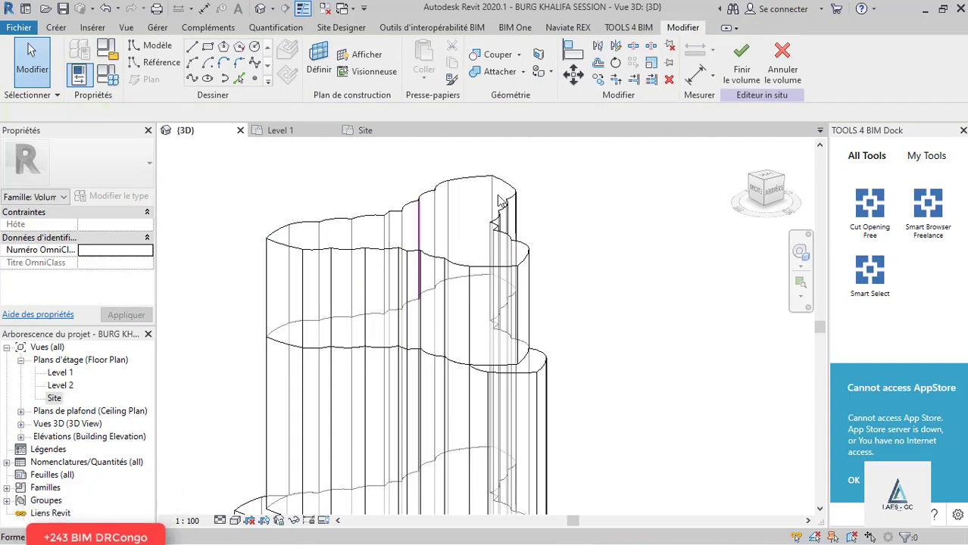
# Set the work plane in the Site plan with Choisir un plan, picking the top face of the innermost three-wing form.
pyautogui.scroll(-3, 459, 221)
pyautogui.keyDown('shift'); pyautogui.moveTo(399, 231); pyautogui.dragTo(632, 269, button='middle'); pyautogui.keyUp('shift')
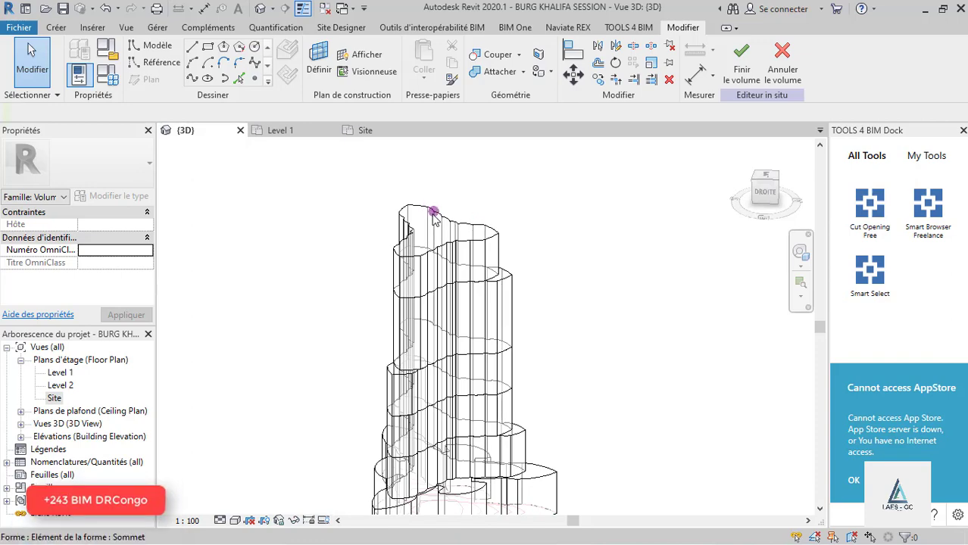
pyautogui.hotkey('ctrl', 'Tab')
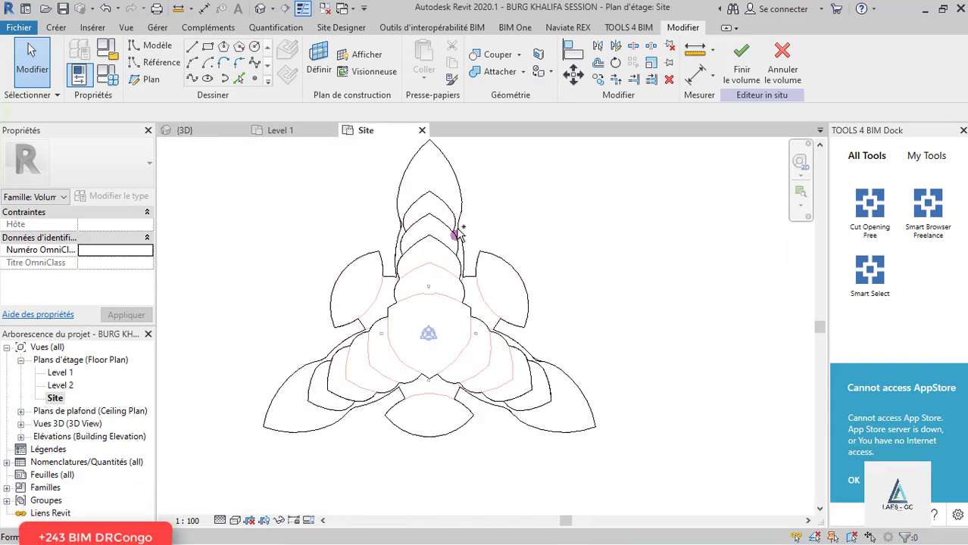
pyautogui.click(324, 72)
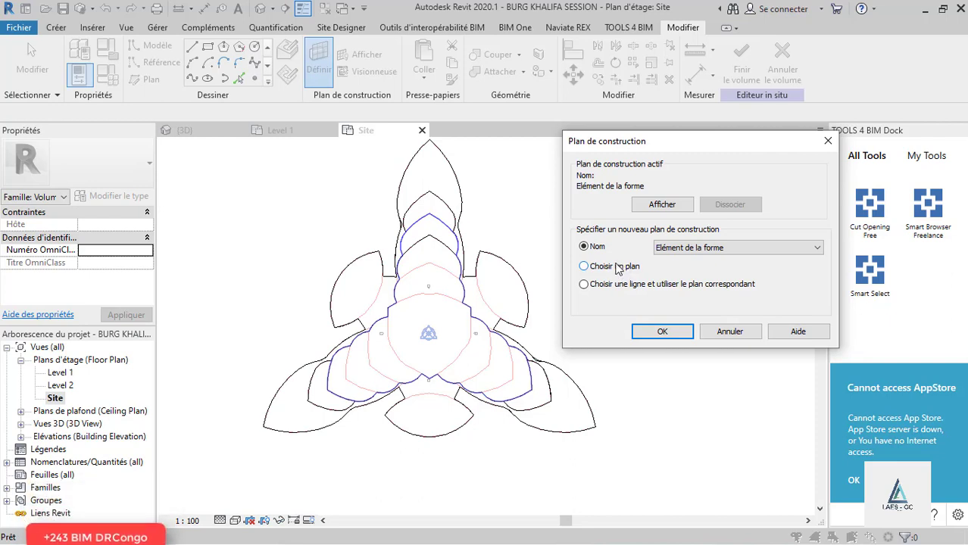
pyautogui.click(662, 331)
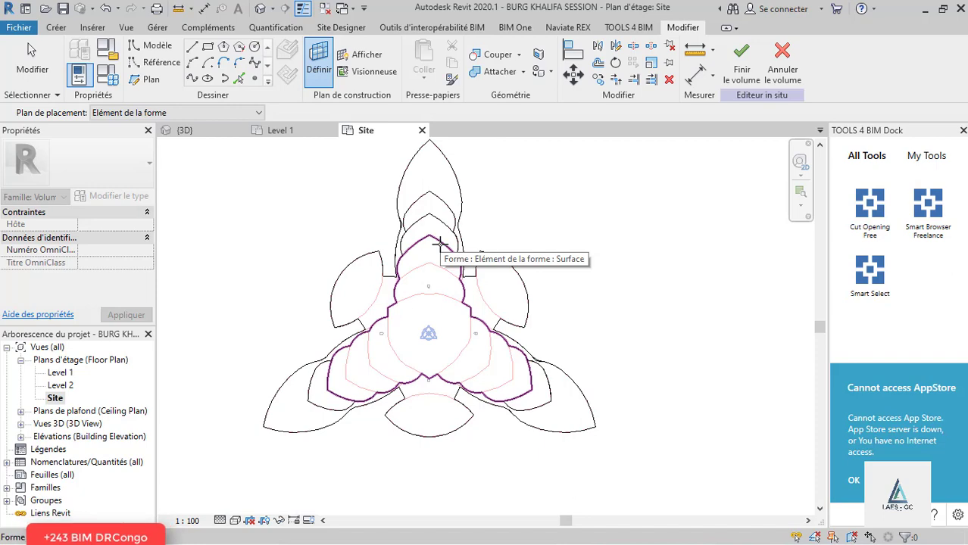
pyautogui.click(438, 242)
pyautogui.scroll(2, 416, 288)
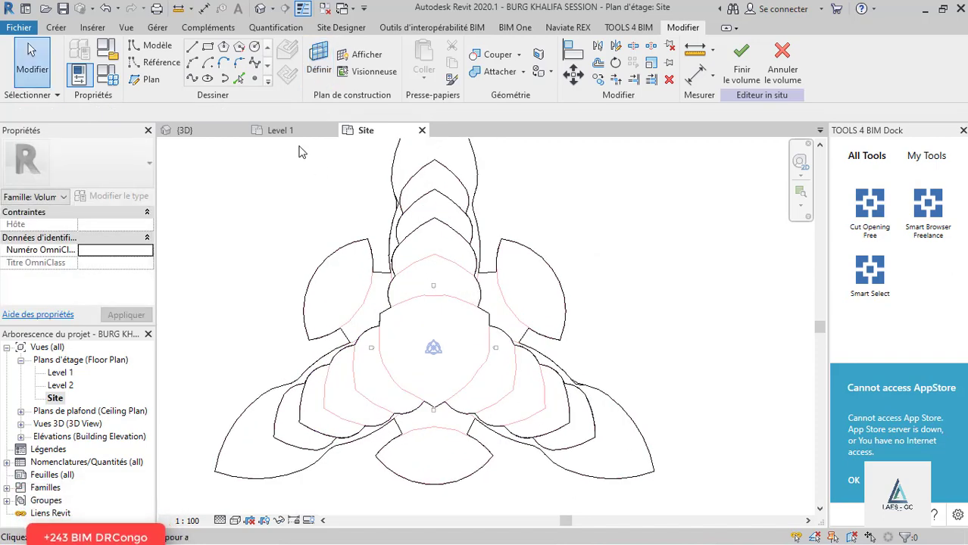
# Trace the lower-left wing's outer and upper curves with Pick Lines, up to the short corner edges beside the core.
pyautogui.click(239, 79)
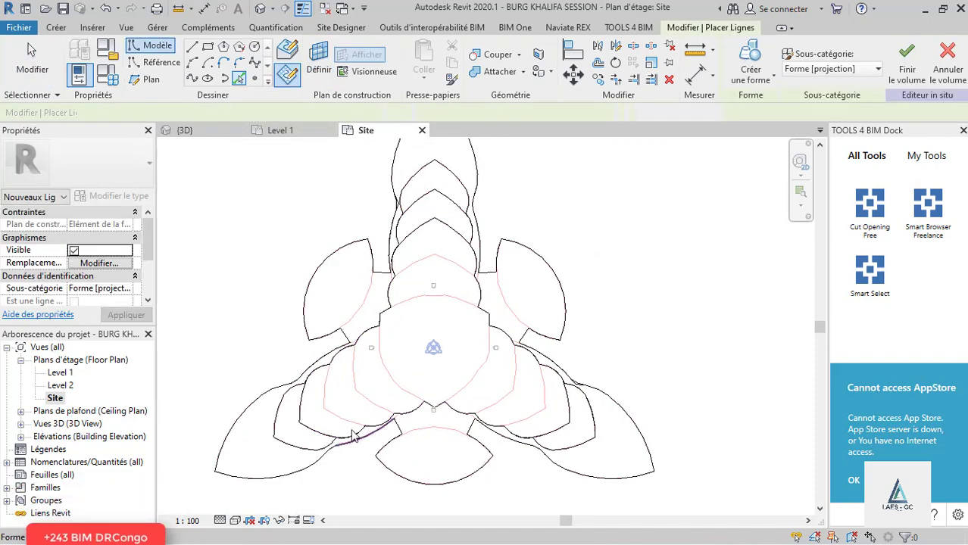
pyautogui.scroll(2, 341, 406)
pyautogui.click(309, 364)
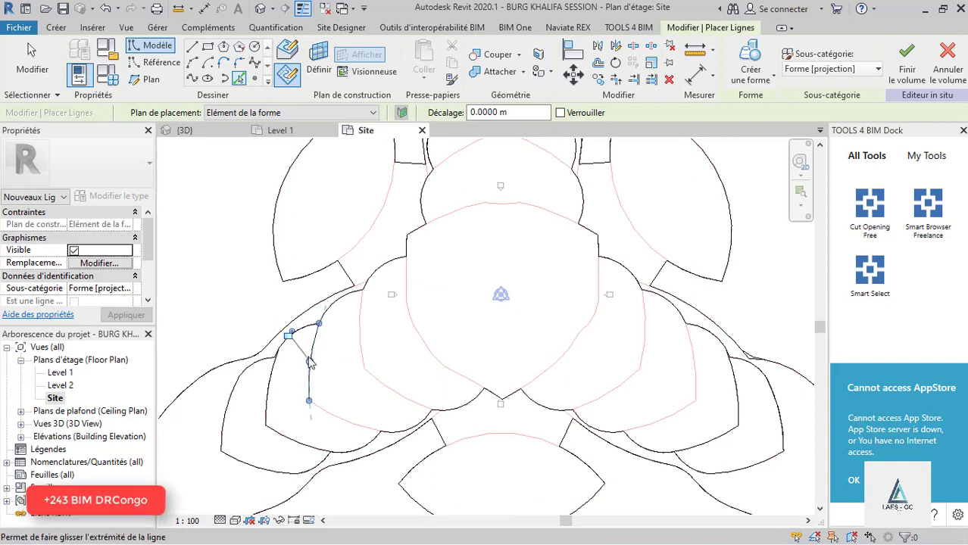
pyautogui.scroll(-3, 333, 364)
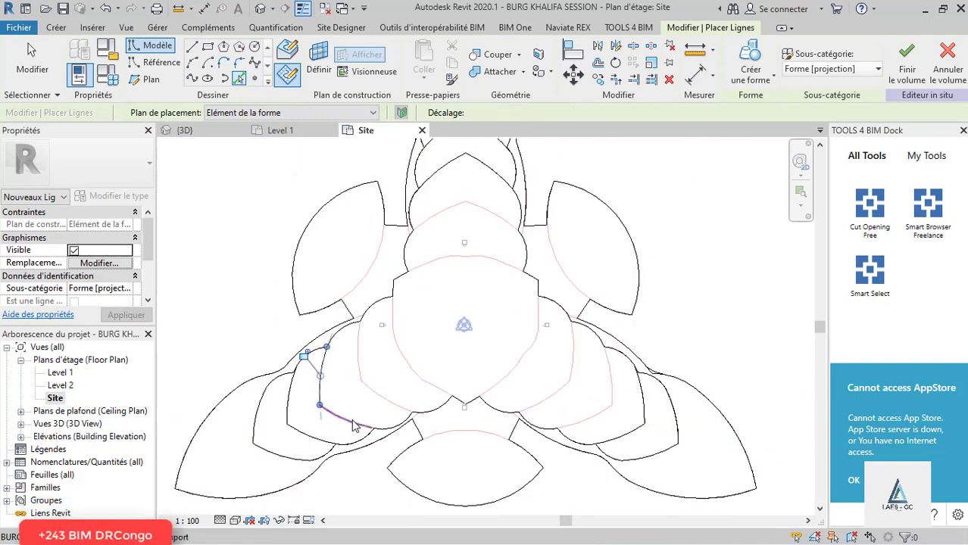
pyautogui.scroll(1, 373, 335)
pyautogui.click(371, 336)
pyautogui.scroll(2, 383, 336)
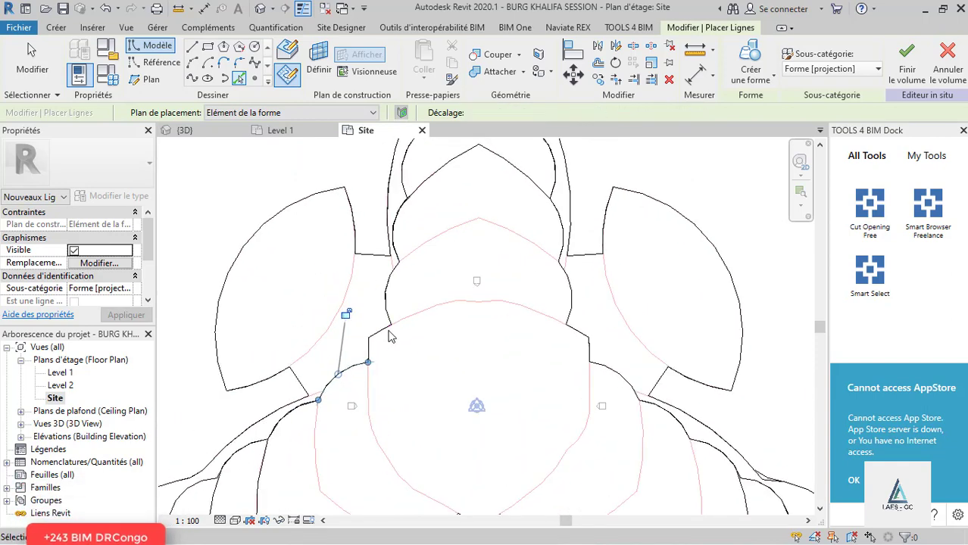
pyautogui.click(377, 337)
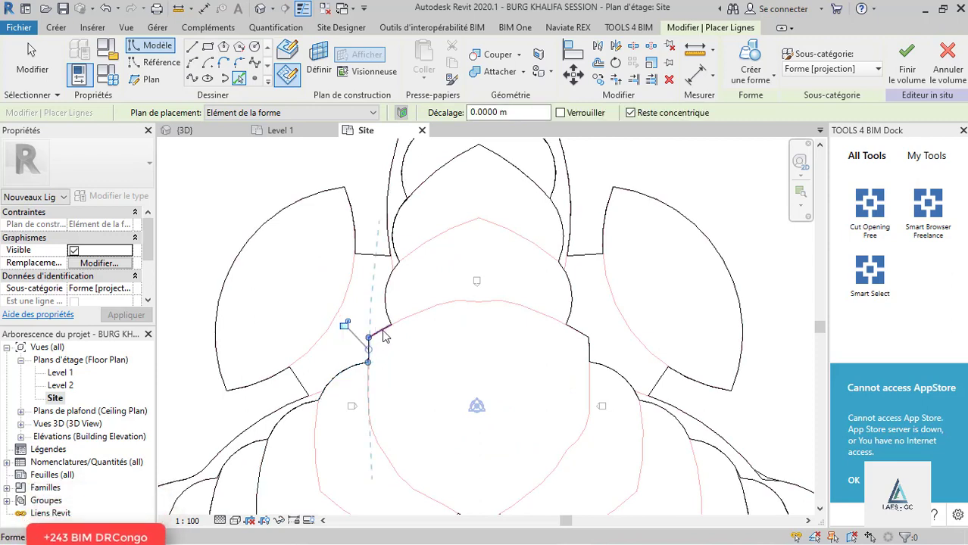
# Trace the upper wing's side arcs and both pointed tip curves, continuing down its right side to the core.
pyautogui.click(392, 291)
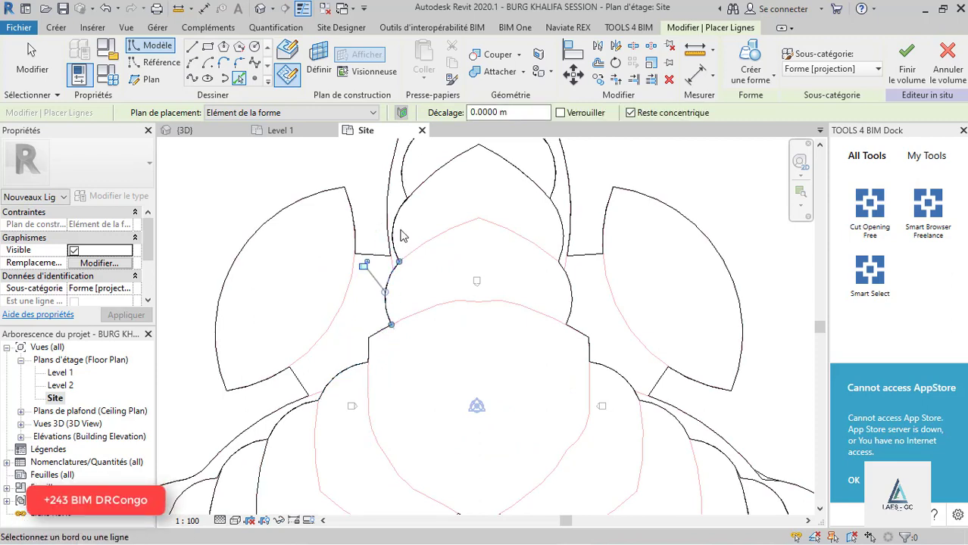
pyautogui.click(425, 186)
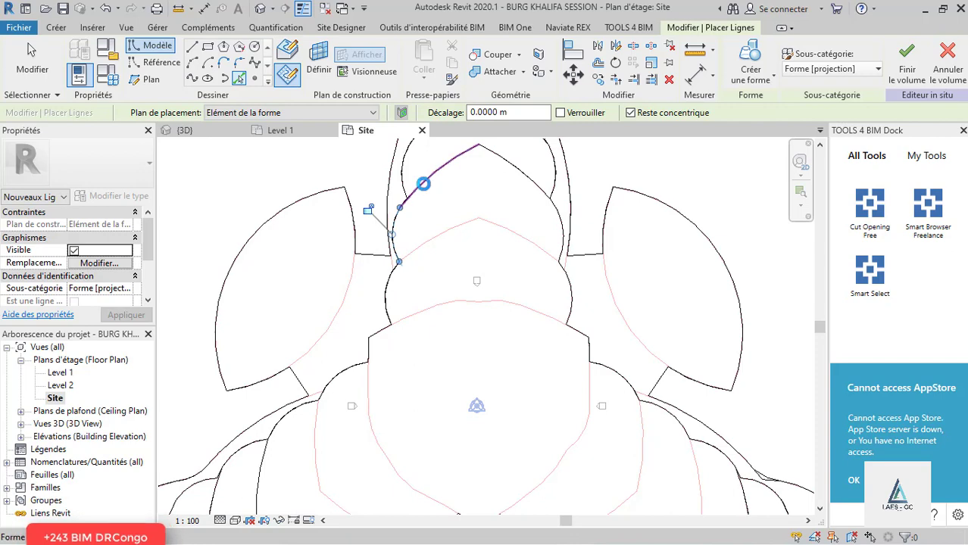
pyautogui.click(511, 169)
pyautogui.click(566, 226)
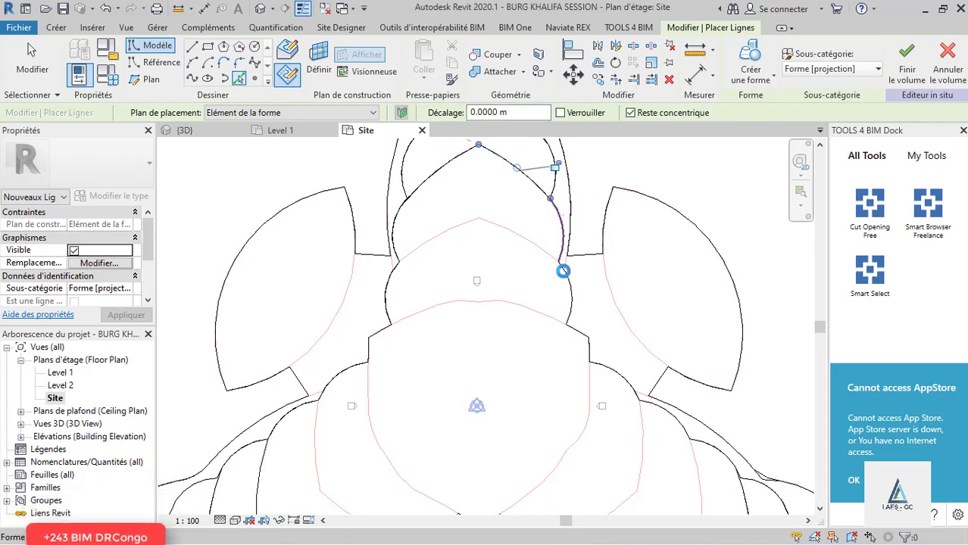
pyautogui.click(568, 317)
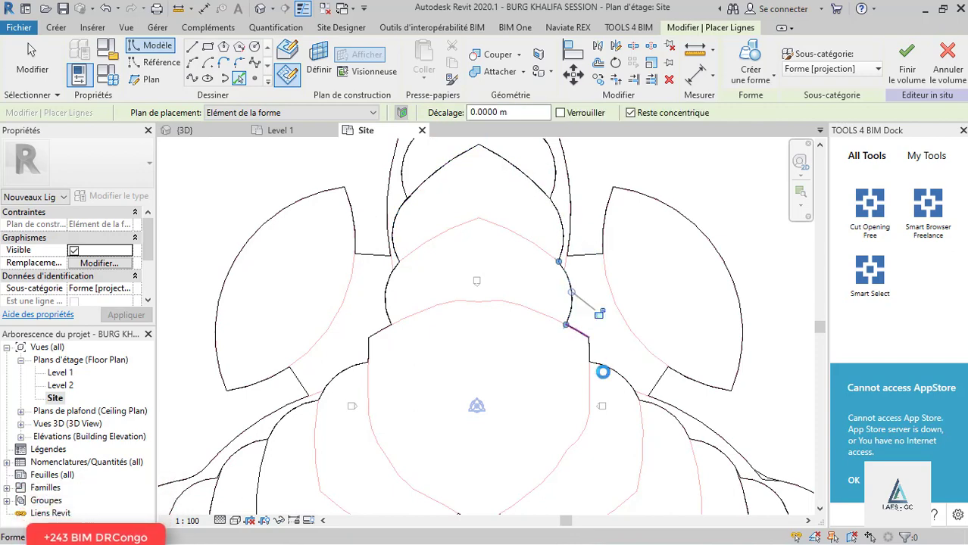
# Trace the core's right corner edge and the lower-right wing's upper arcs, pointed tip curves and first underside arc.
pyautogui.scroll(2, 597, 365)
pyautogui.click(584, 347)
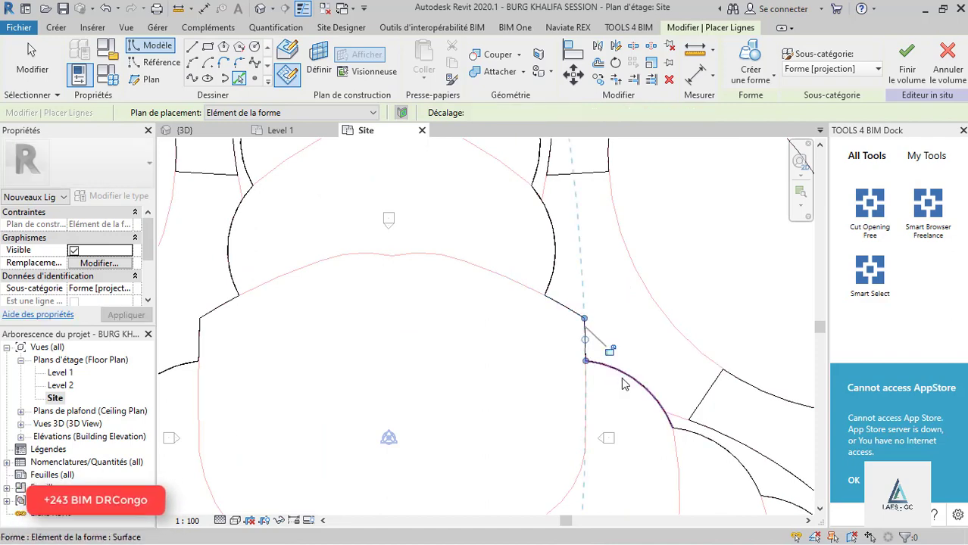
pyautogui.click(622, 384)
pyautogui.scroll(-3, 399, 262)
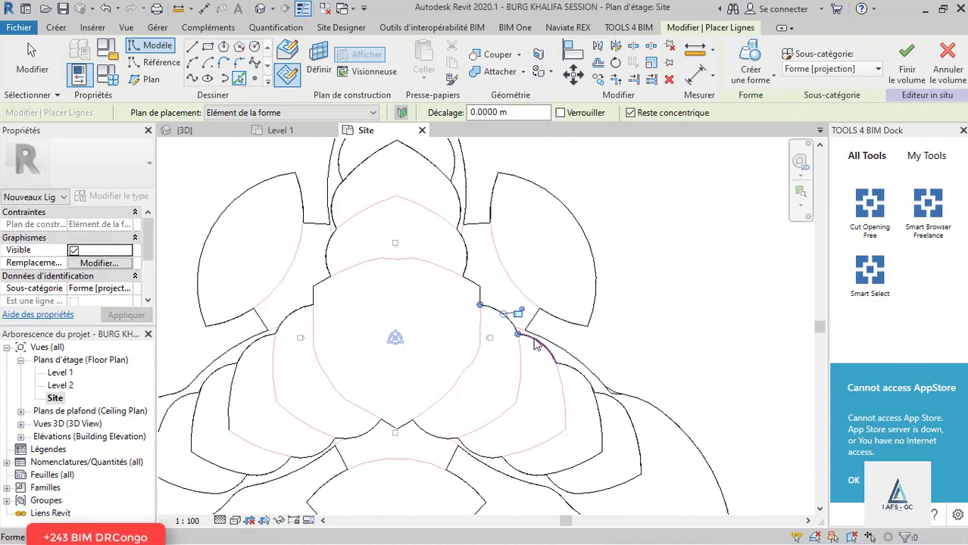
pyautogui.click(572, 373)
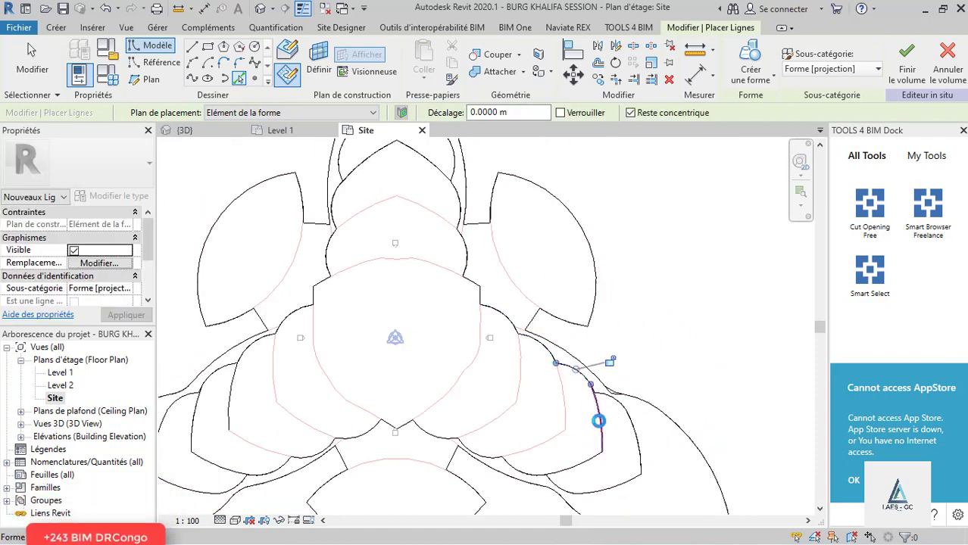
pyautogui.click(599, 438)
pyautogui.click(562, 466)
pyautogui.click(524, 472)
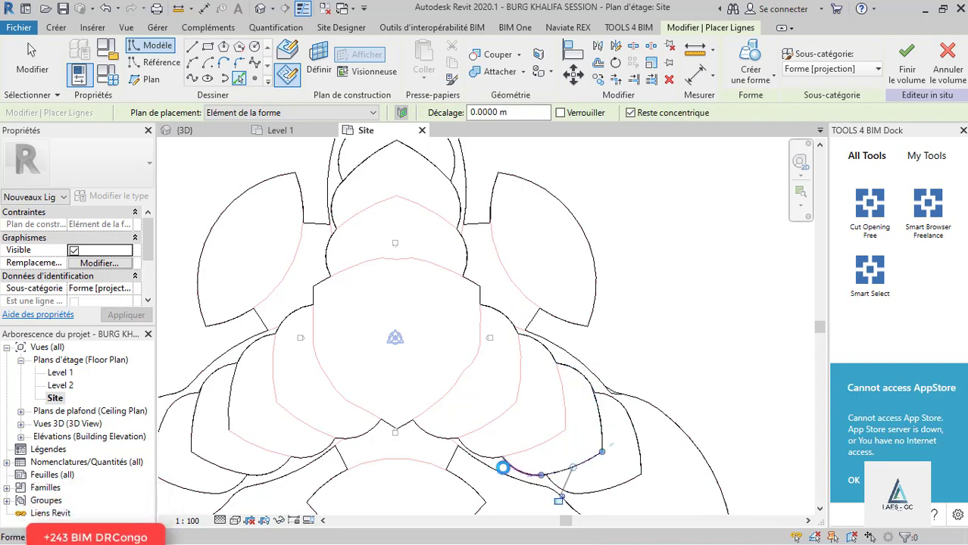
# Trace the lower-right wing's remaining underside arcs, the V-shaped notch below the core and the first lower-left underside arc.
pyautogui.click(464, 448)
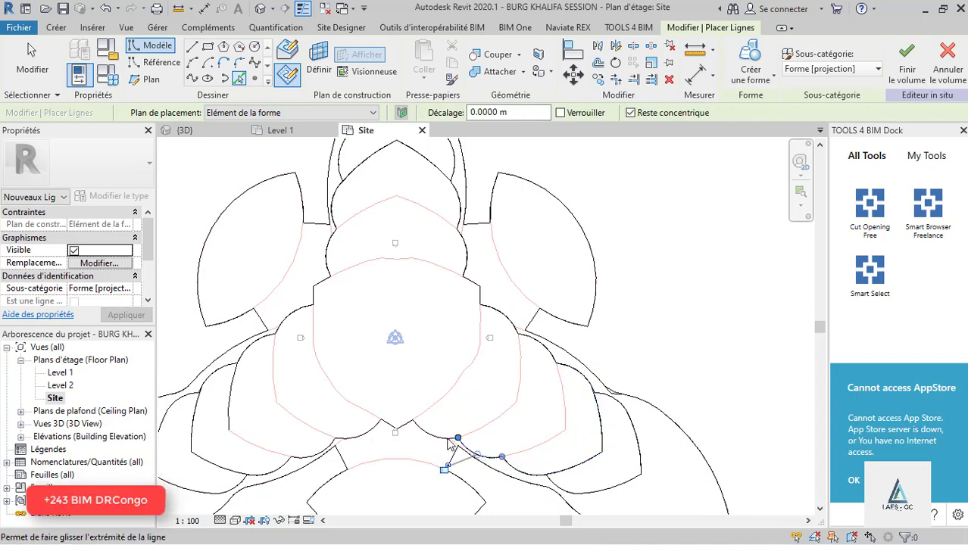
pyautogui.click(407, 437)
pyautogui.scroll(2, 407, 437)
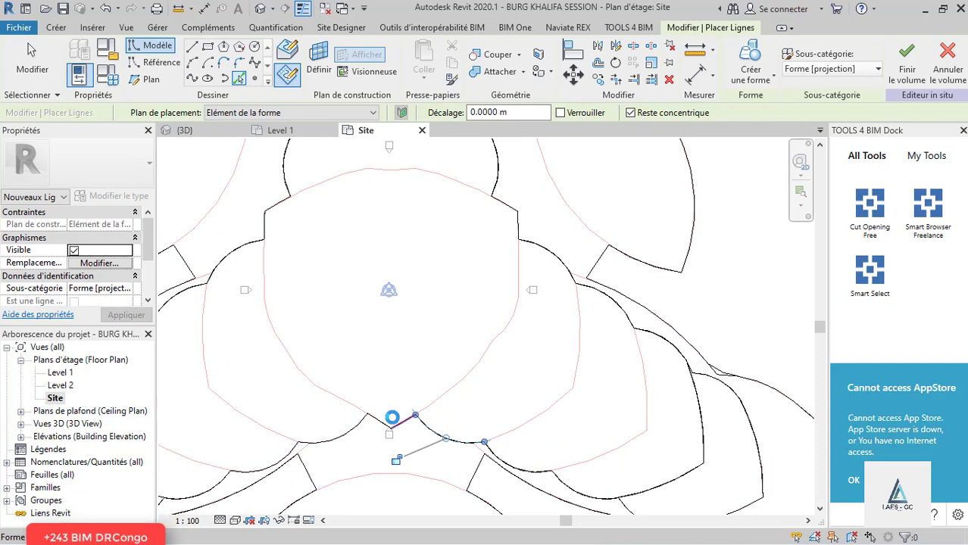
pyautogui.click(392, 419)
pyautogui.click(347, 431)
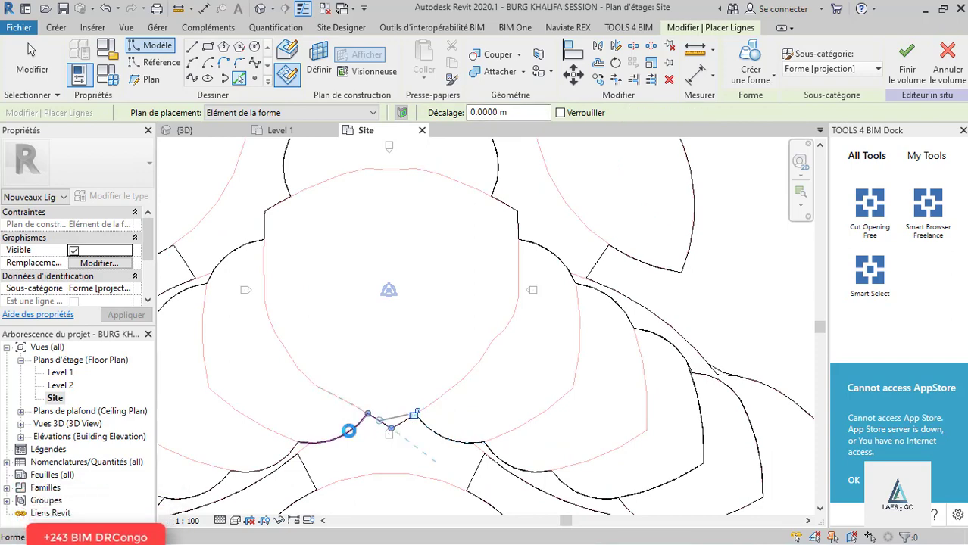
# Trace the lower-left wing's remaining underside arc and its long curve out to the wing tip.
pyautogui.scroll(-2, 474, 343)
pyautogui.scroll(2, 350, 411)
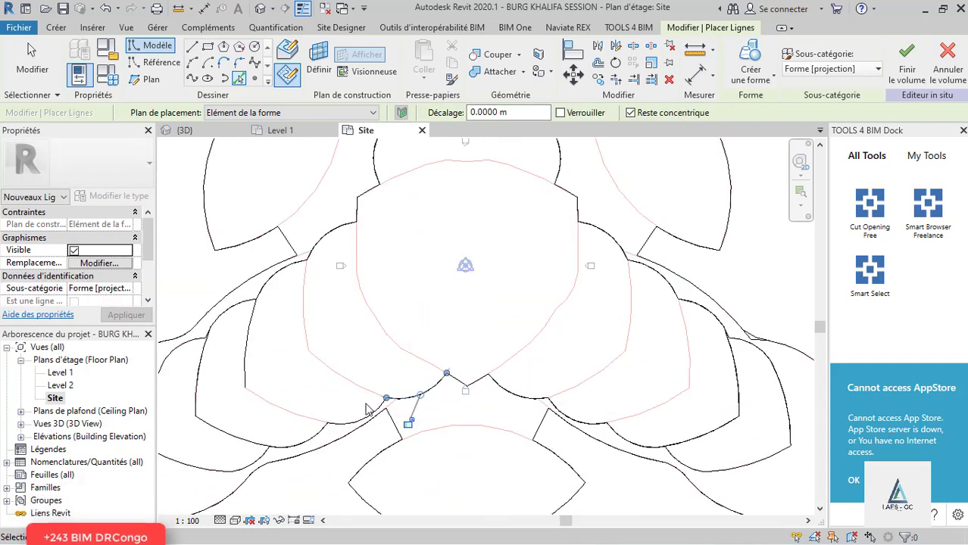
pyautogui.click(366, 407)
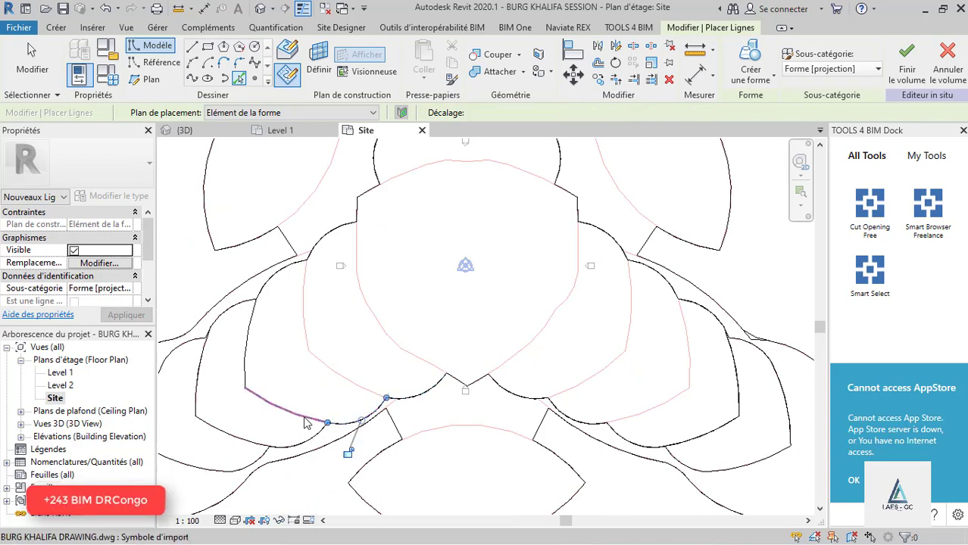
pyautogui.click(303, 416)
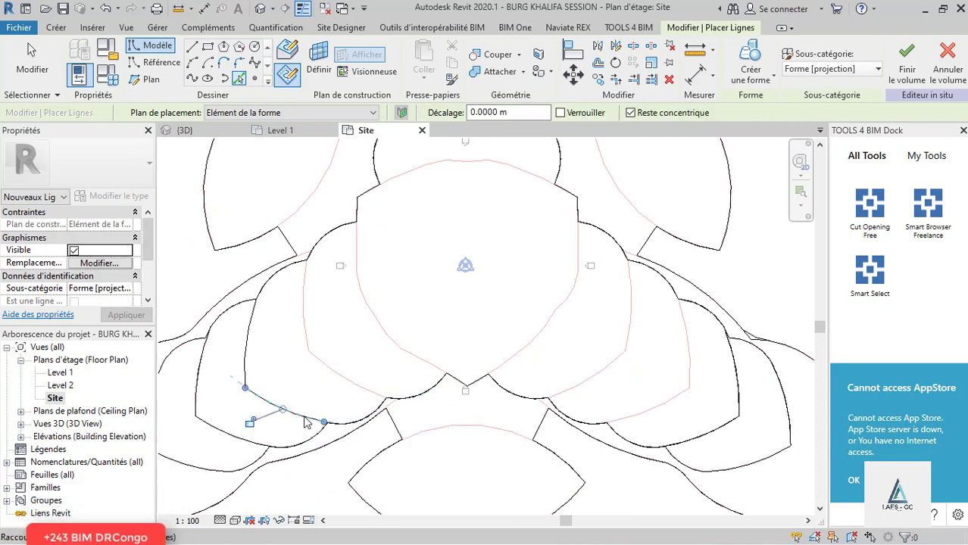
pyautogui.press('Escape')
# Trim the traced curves to corners along the lower-left wing's underside and around the notch below the core.
pyautogui.scroll(1, 350, 463)
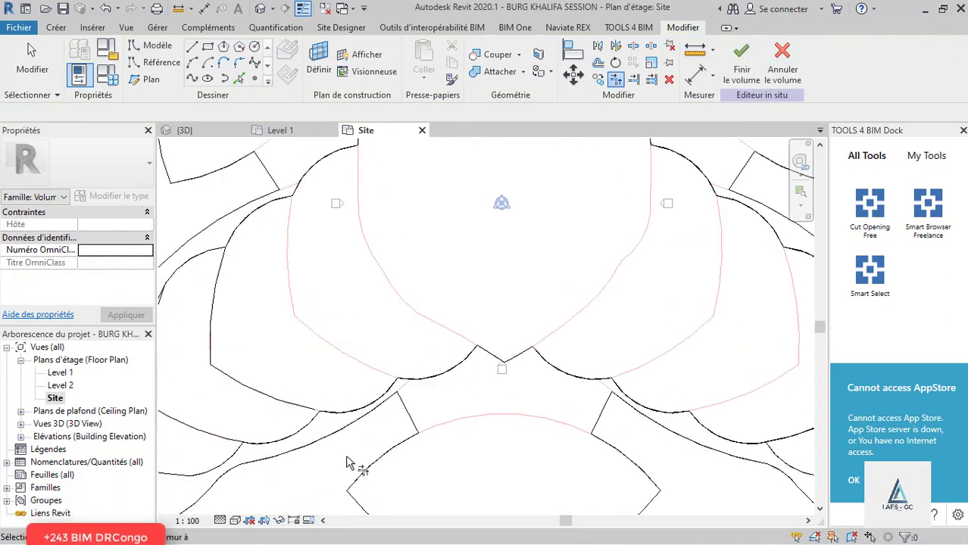
pyautogui.click(403, 380)
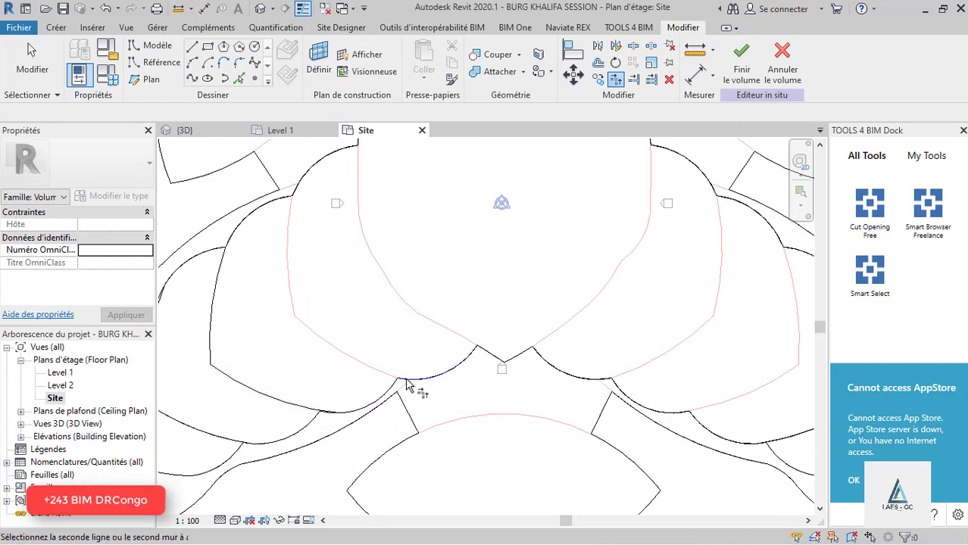
pyautogui.click(314, 410)
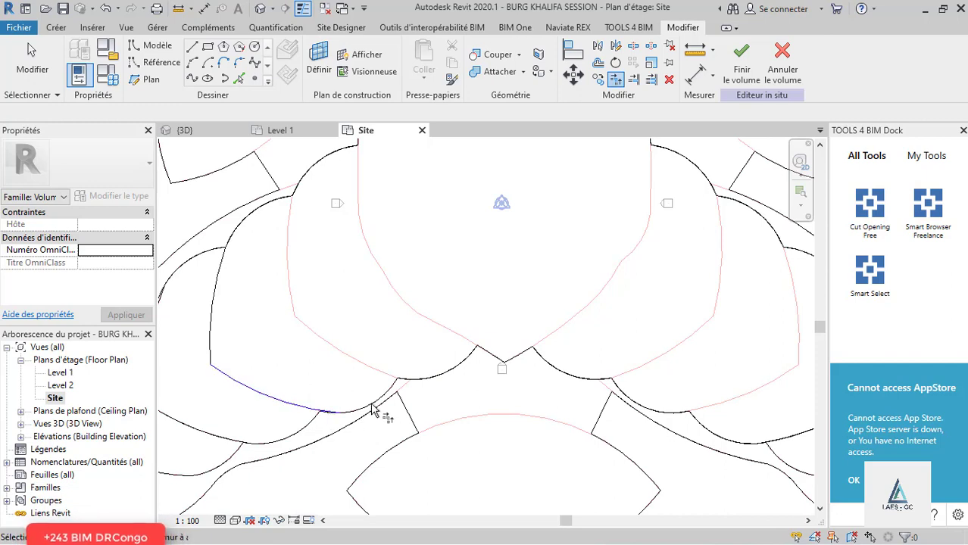
pyautogui.click(418, 381)
pyautogui.click(508, 359)
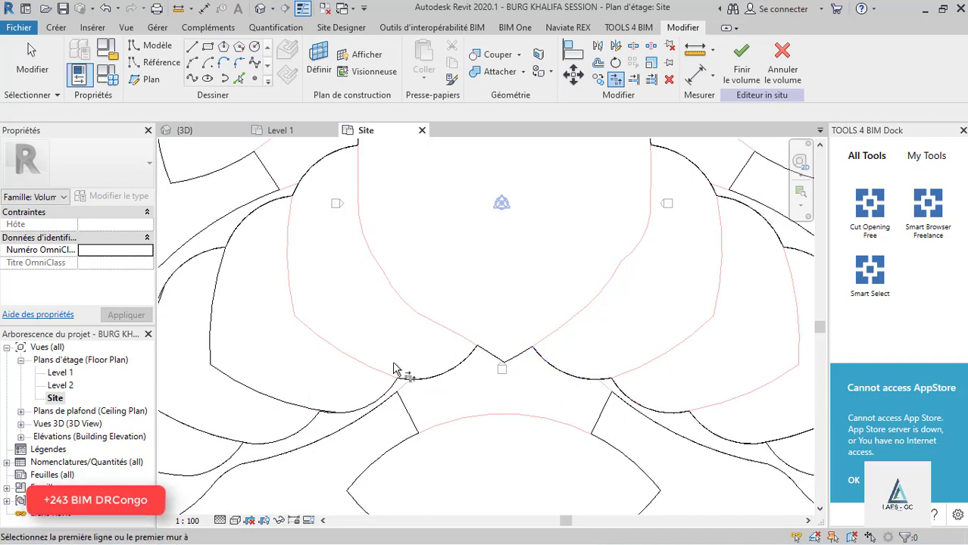
# Trim the traced curves to corners around the lower-right wing, from its underside past the tip to the upper arcs.
pyautogui.scroll(-3, 394, 369)
pyautogui.scroll(2, 491, 395)
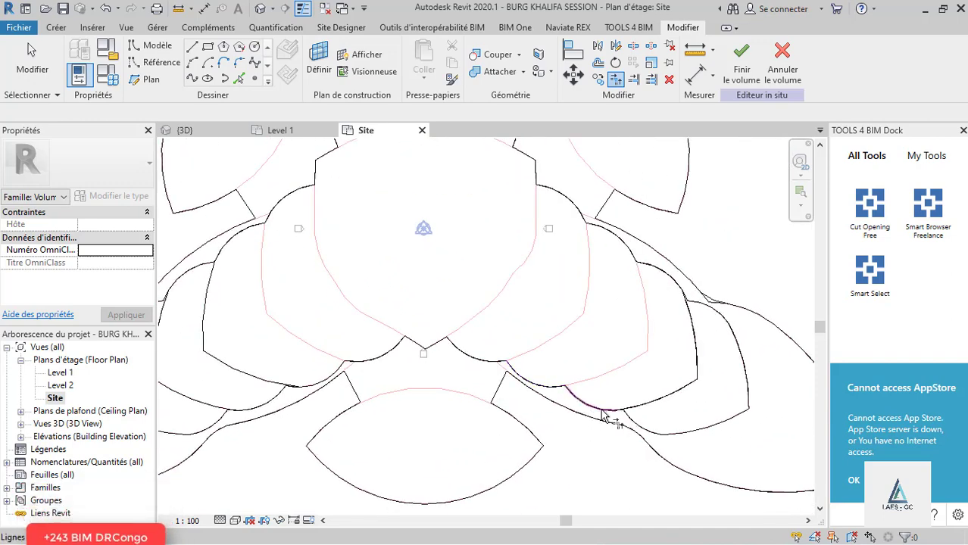
pyautogui.scroll(-3, 606, 416)
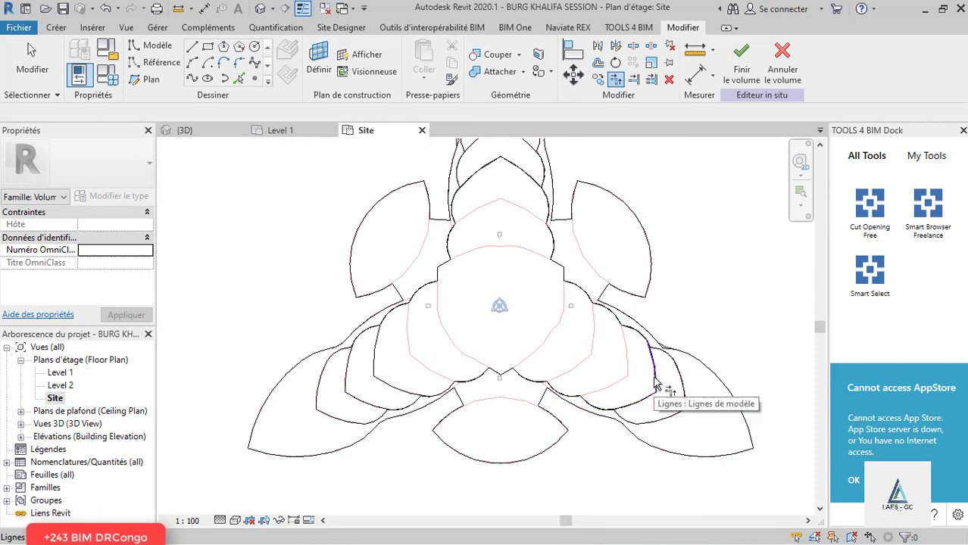
pyautogui.scroll(2, 617, 324)
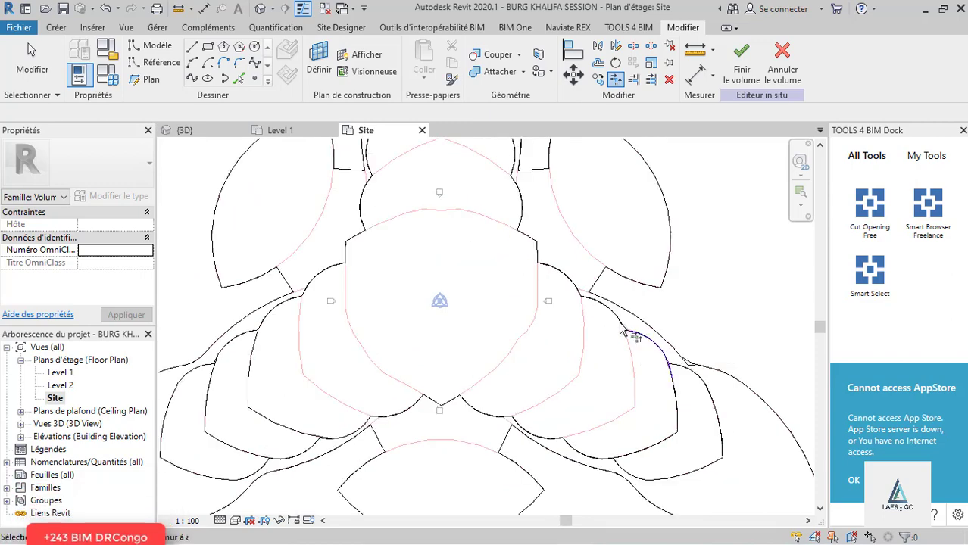
pyautogui.scroll(-2, 621, 339)
pyautogui.scroll(2, 623, 340)
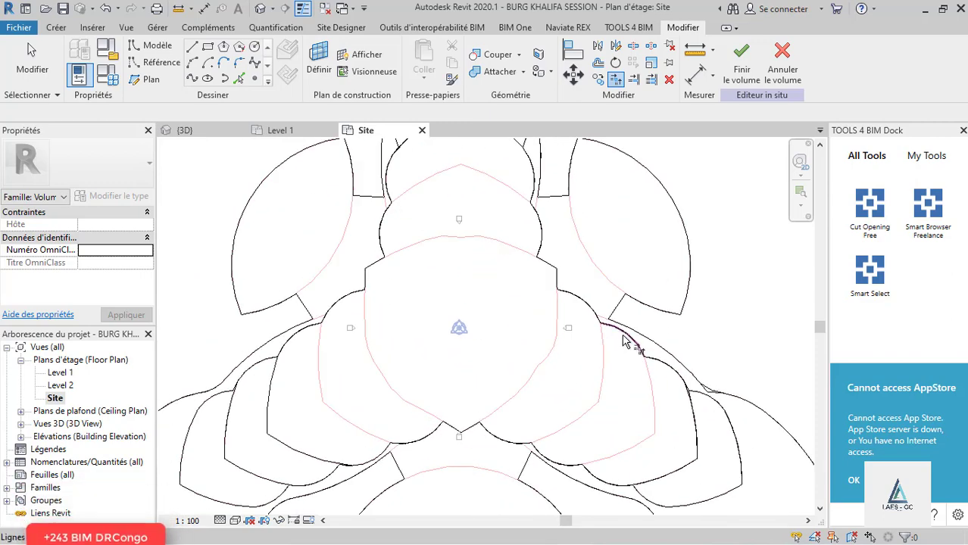
pyautogui.scroll(-2, 597, 326)
pyautogui.scroll(2, 591, 333)
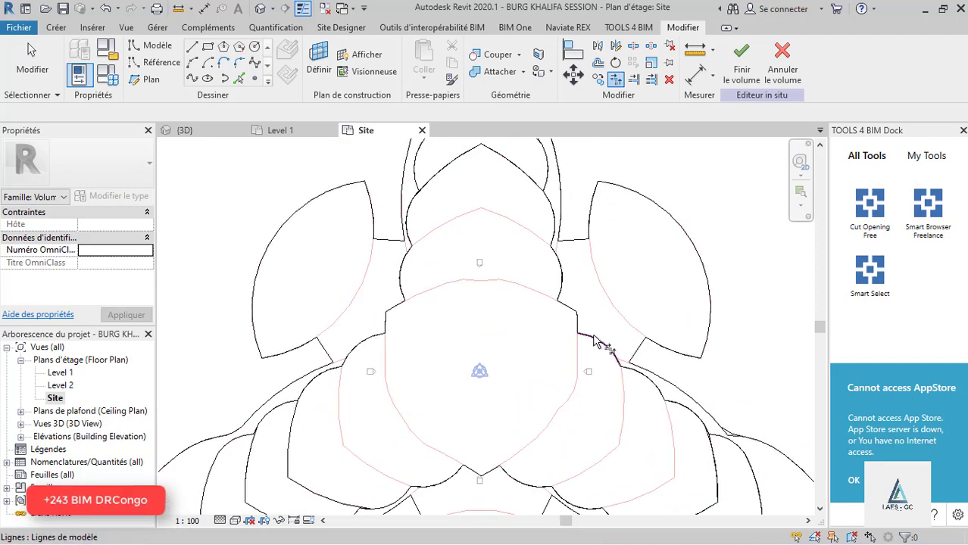
# Trim the traced lines to corners at the core's upper-right edge and along the upper wing's right side.
pyautogui.scroll(2, 573, 324)
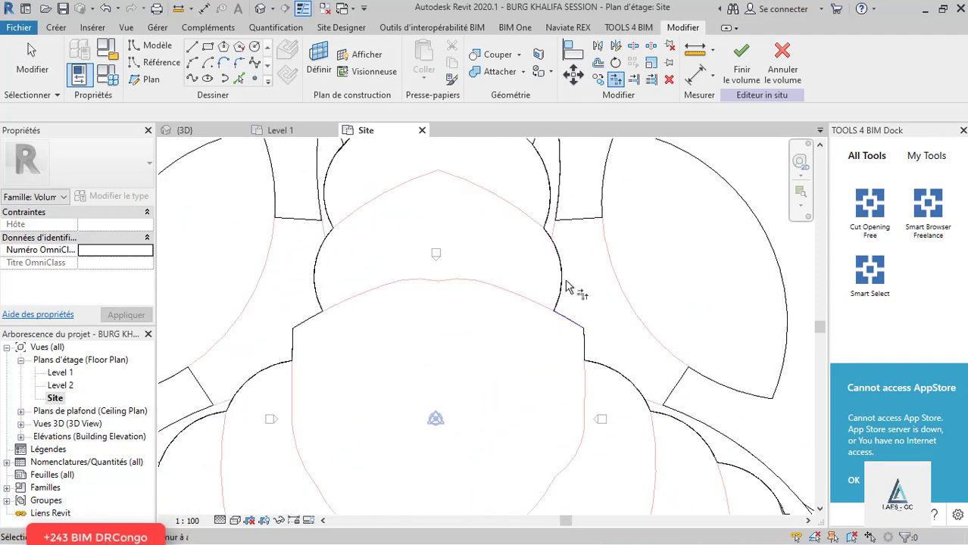
pyautogui.scroll(-2, 567, 284)
pyautogui.scroll(1, 566, 334)
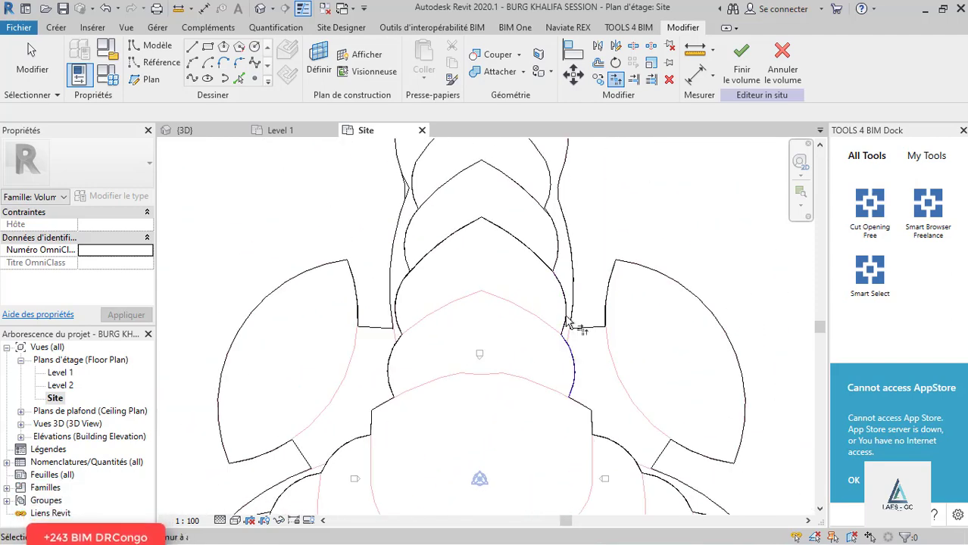
pyautogui.scroll(-2, 570, 311)
pyautogui.scroll(1, 574, 350)
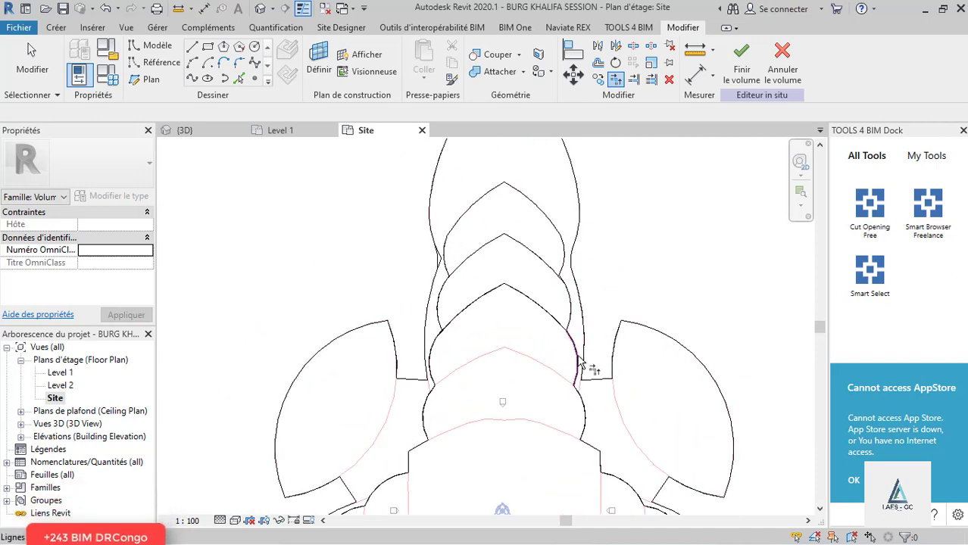
pyautogui.scroll(1, 532, 319)
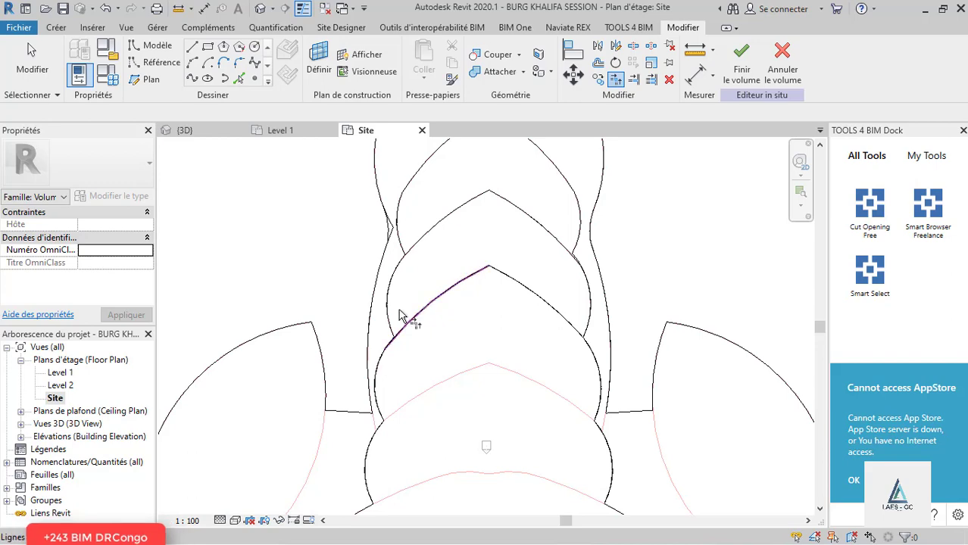
# Trim the traced curves to corners from the upper wing's tip down its left side to the core.
pyautogui.scroll(-2, 418, 323)
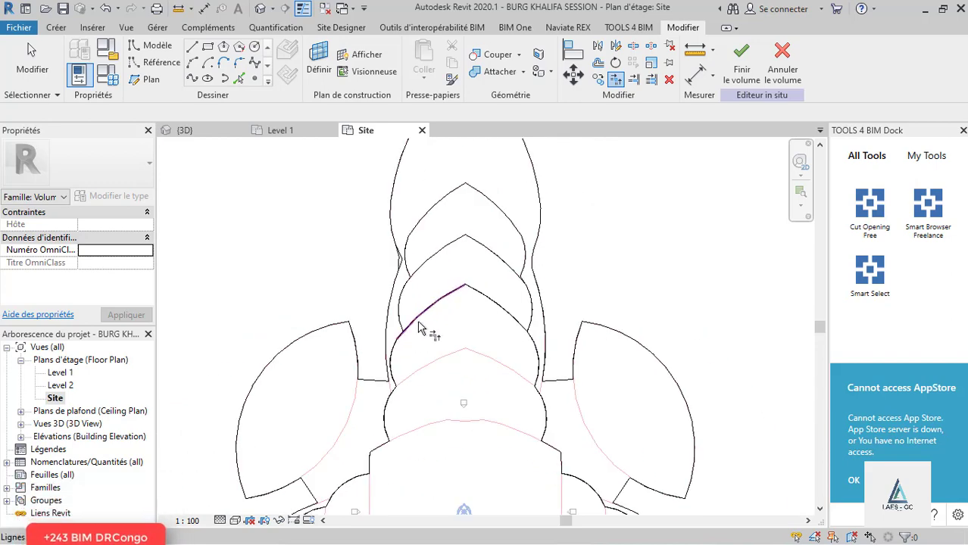
pyautogui.scroll(1, 398, 368)
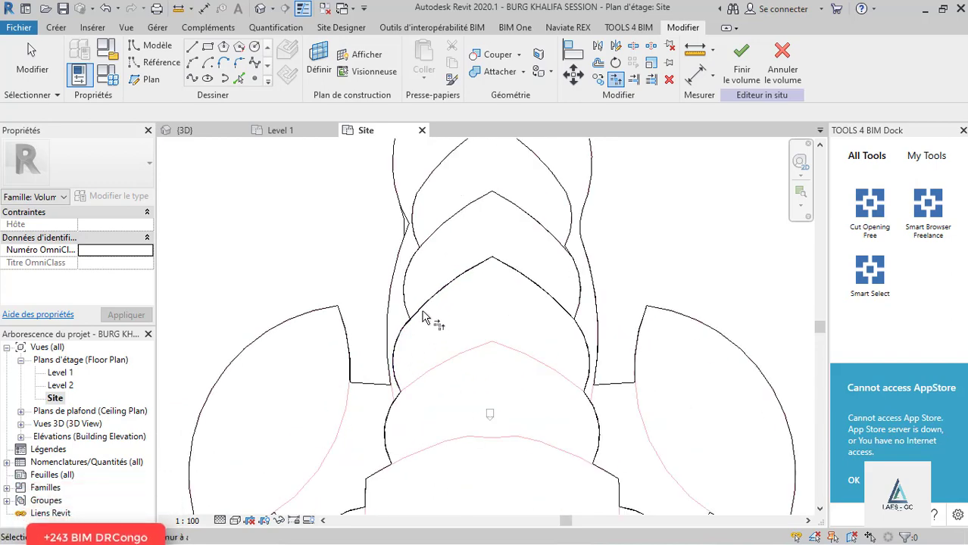
pyautogui.scroll(-1, 402, 390)
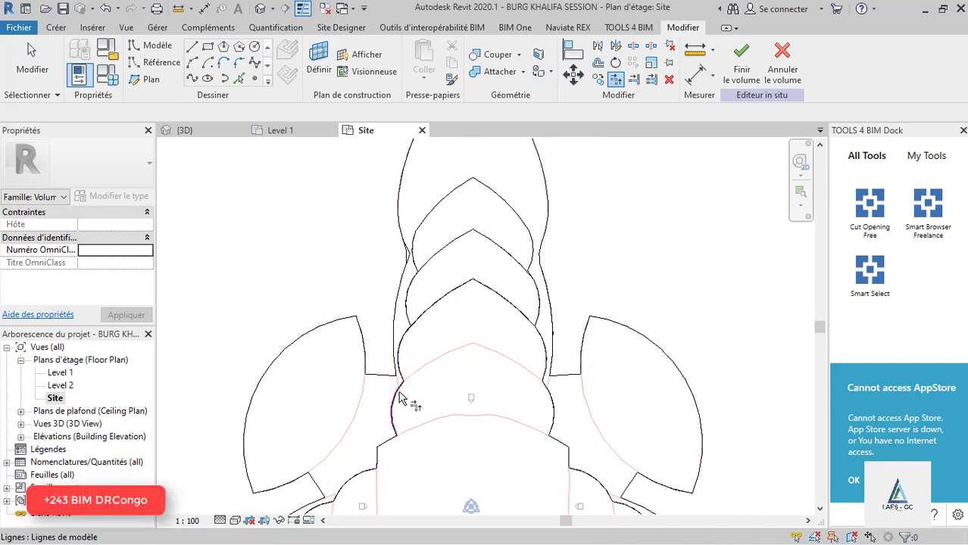
pyautogui.scroll(1, 395, 423)
pyautogui.scroll(-1, 394, 450)
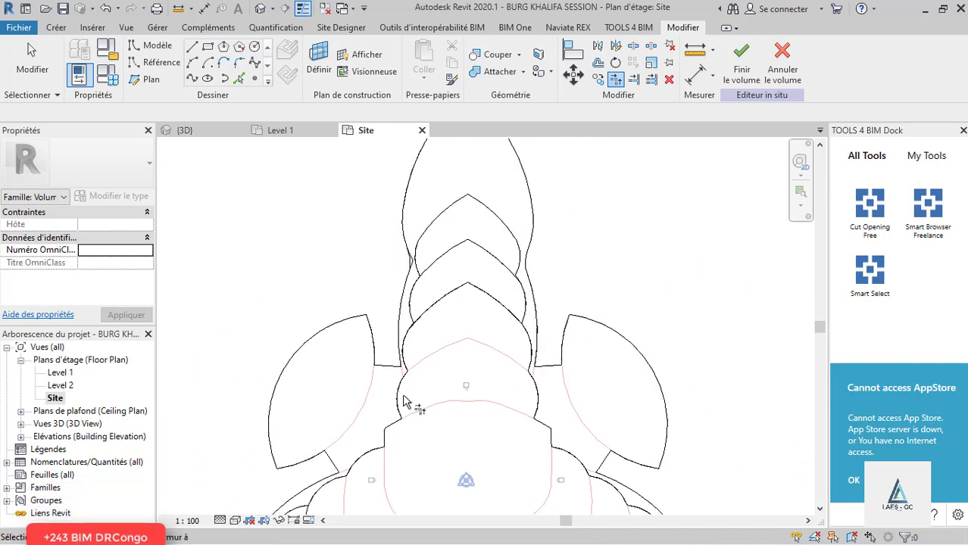
pyautogui.scroll(1, 390, 432)
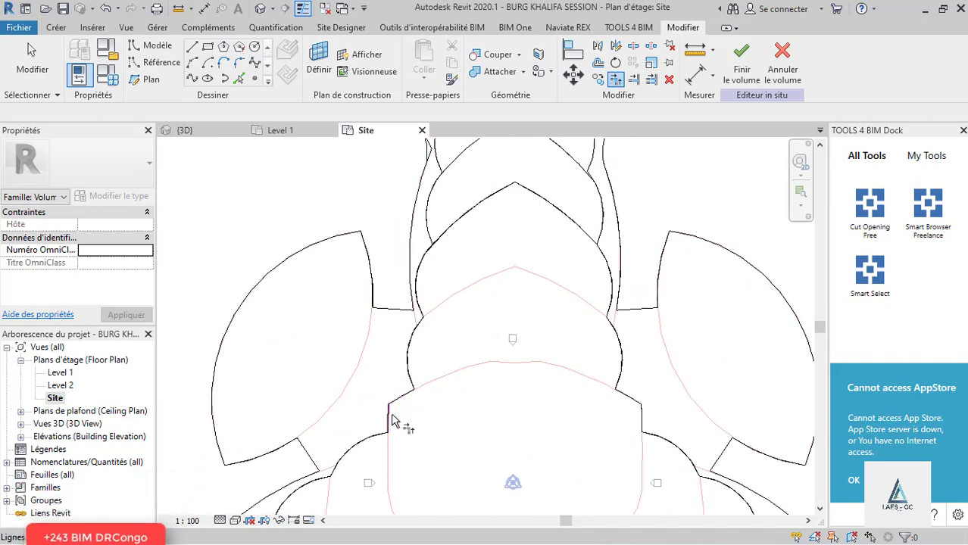
# Trim the traced lines to corners at the core's upper-left edge and along the lower-left wing's upper arcs and tip.
pyautogui.scroll(-2, 387, 437)
pyautogui.scroll(1, 385, 435)
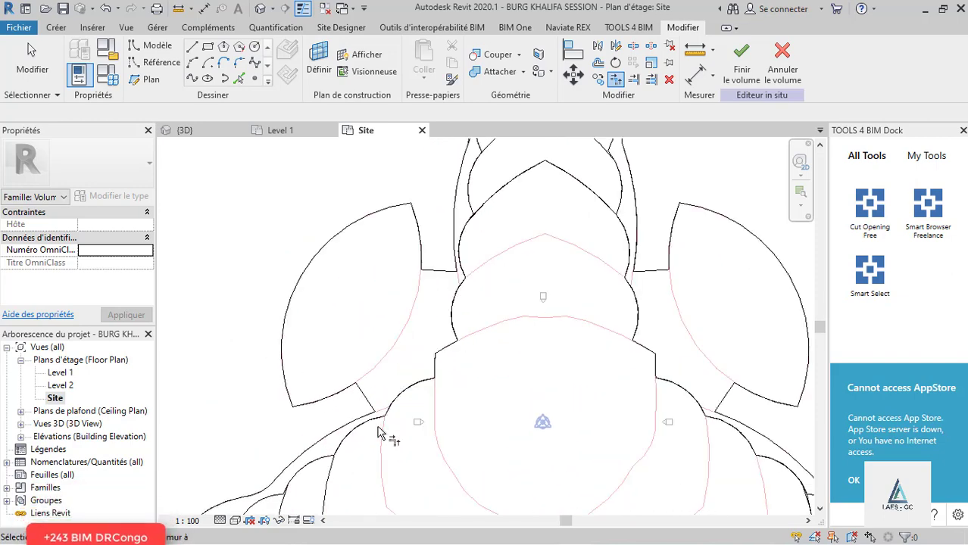
pyautogui.scroll(-2, 362, 432)
pyautogui.scroll(1, 361, 432)
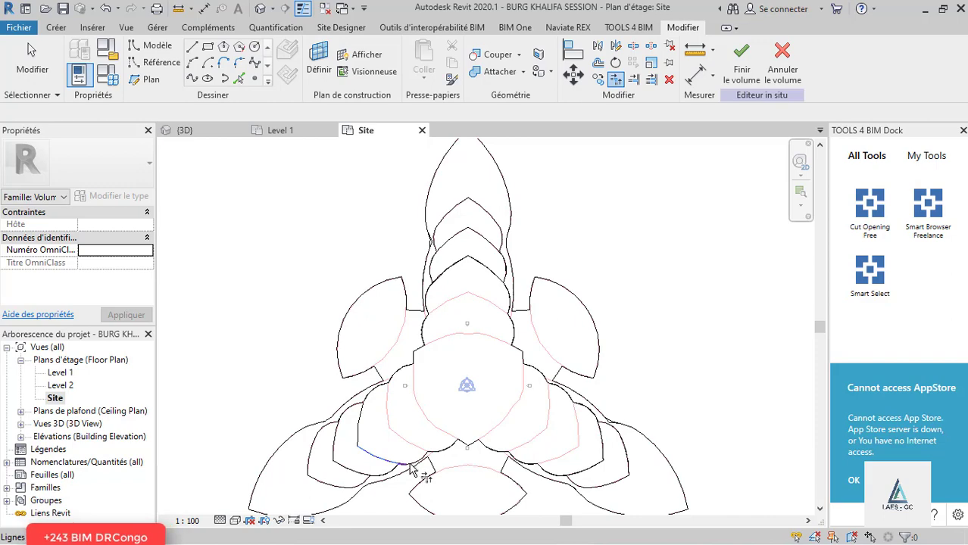
pyautogui.scroll(-2, 402, 378)
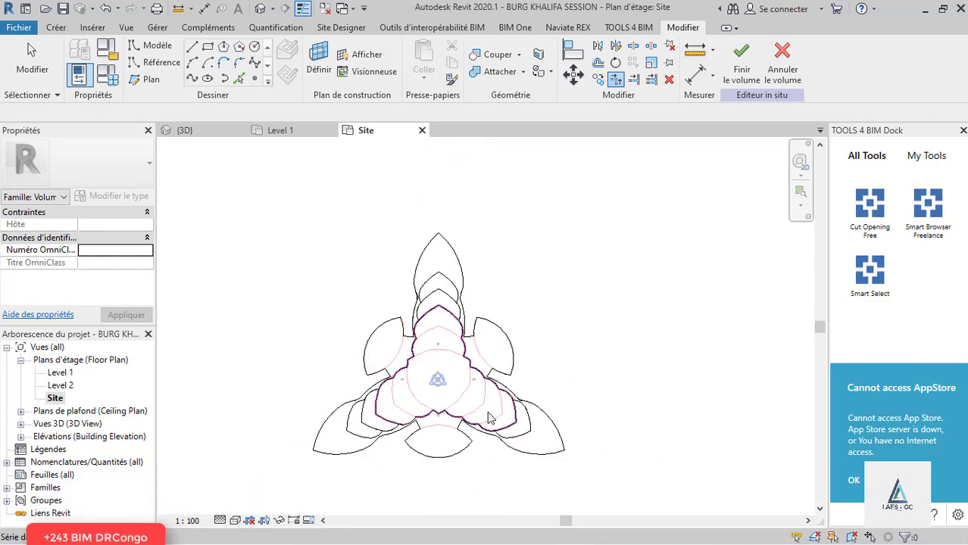
# Select the connected outline chain and examine its ends on the lower-left wing's underside.
pyautogui.press('Escape')
pyautogui.click(409, 419)
pyautogui.scroll(5, 402, 421)
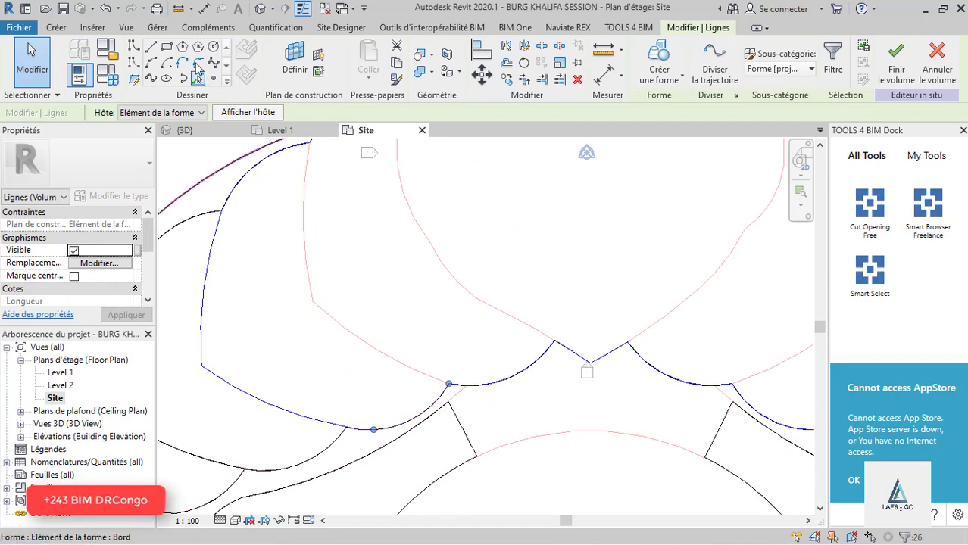
# Set the work plane by picking the top face of the new three-wing tier.
pyautogui.click(318, 72)
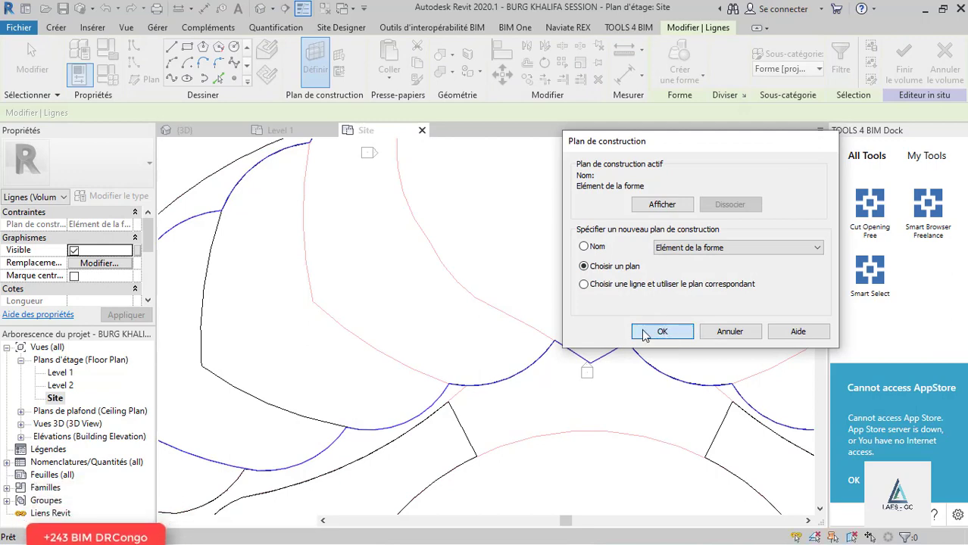
pyautogui.click(645, 331)
pyautogui.scroll(2, 447, 399)
pyautogui.scroll(-2, 418, 400)
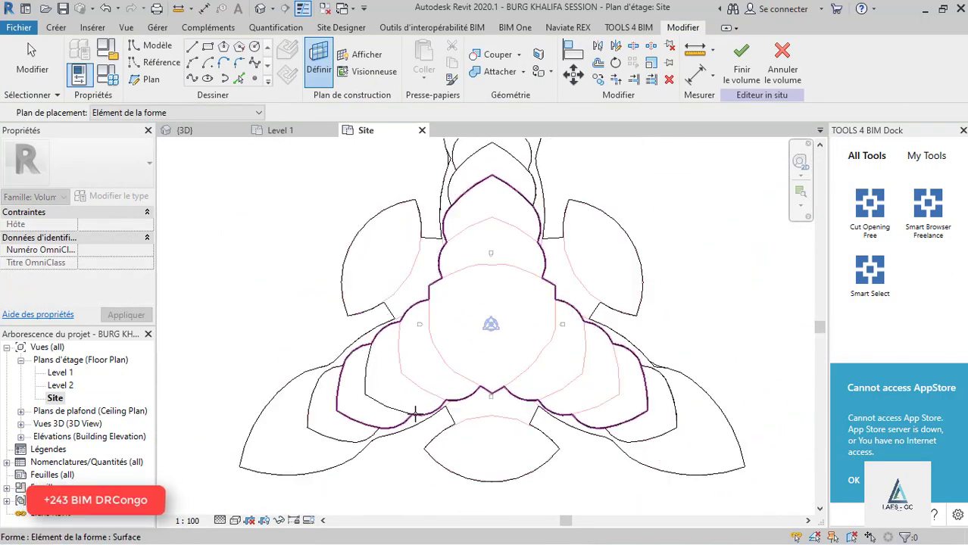
pyautogui.click(506, 181)
pyautogui.scroll(1, 413, 426)
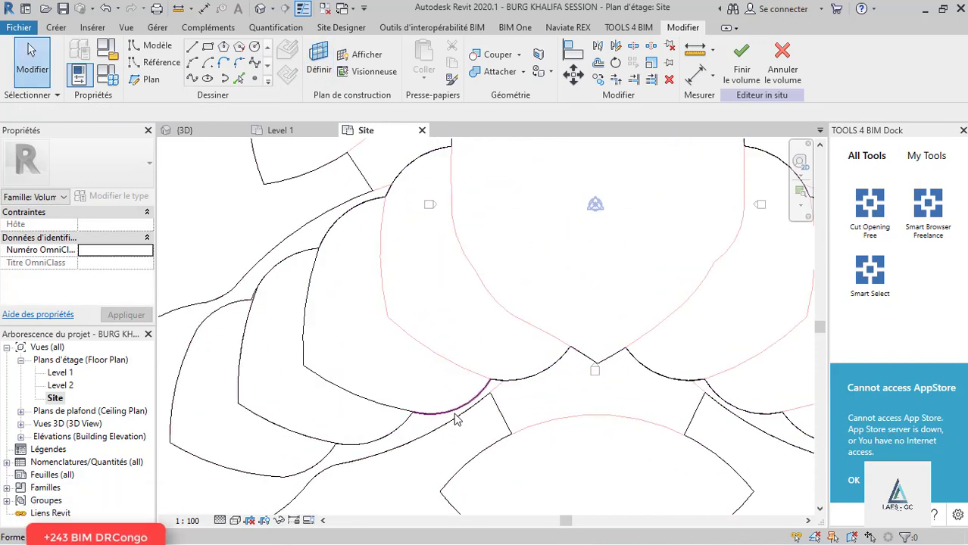
# Try to trace the lower-left wing's underside arc beside the core from the existing edge, and undo it.
pyautogui.press('l')
pyautogui.press('i')
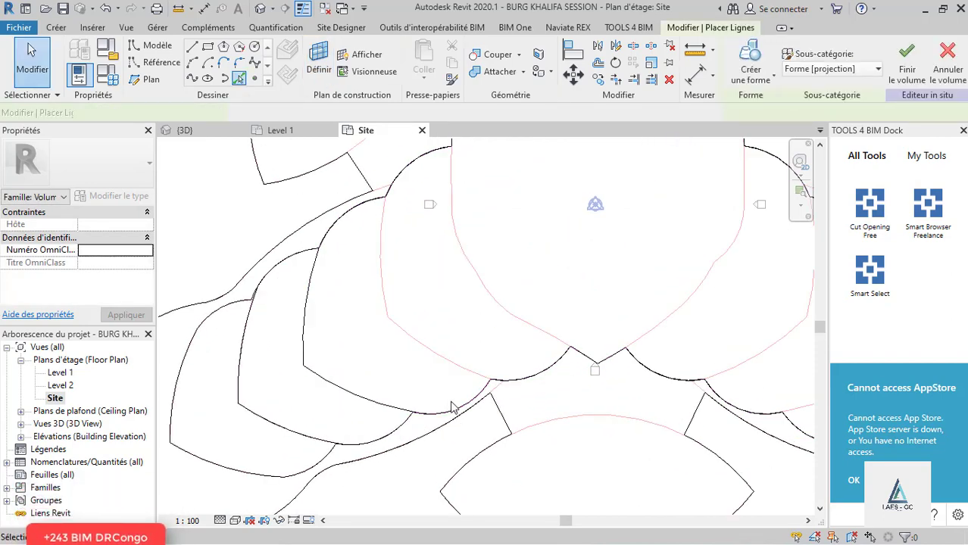
pyautogui.click(452, 404)
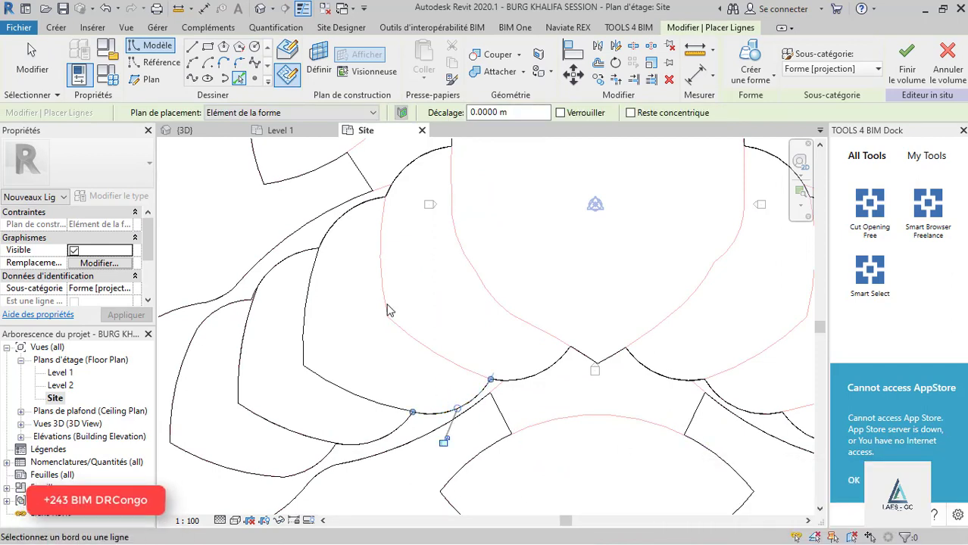
pyautogui.click(105, 8)
pyautogui.scroll(2, 451, 402)
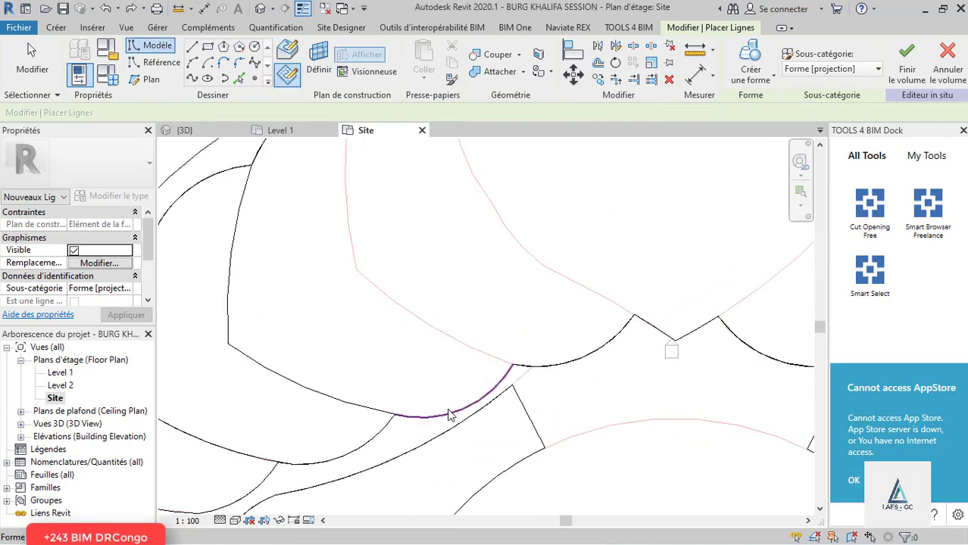
pyautogui.scroll(-4, 356, 405)
pyautogui.scroll(-3, 349, 406)
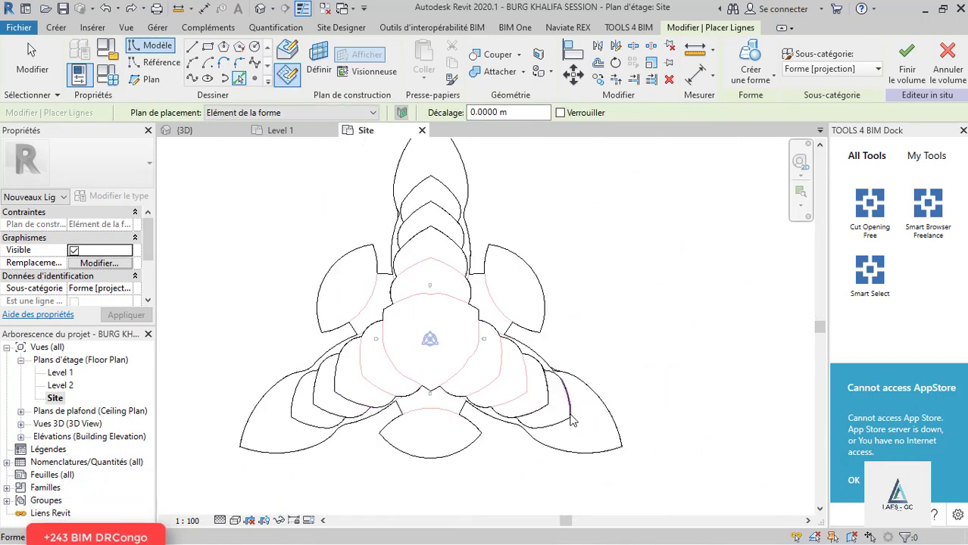
pyautogui.press('Escape')
pyautogui.press('Escape')
# Draw a start-end-radius arc of about 10.76 m radius across the open gap on the lower-left wing's underside.
pyautogui.click(435, 401)
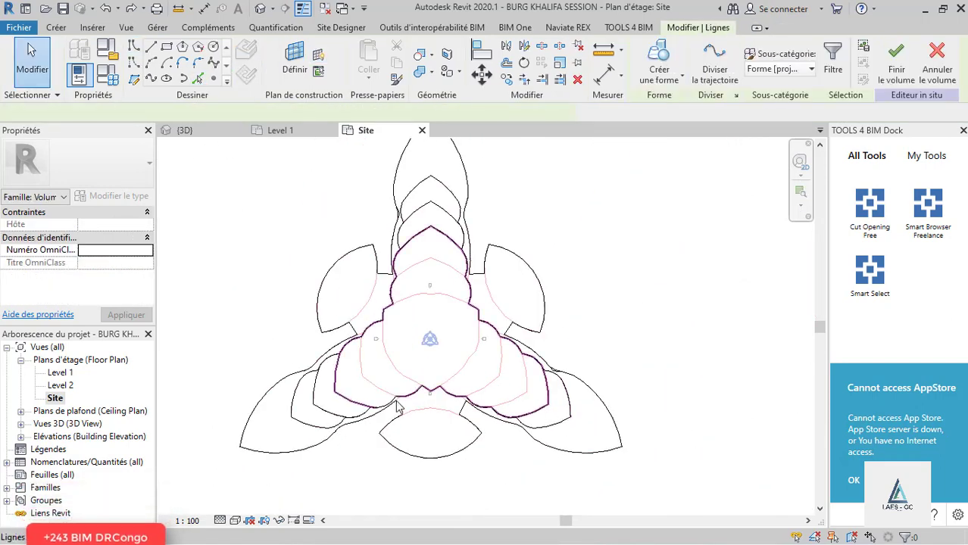
pyautogui.scroll(3, 371, 407)
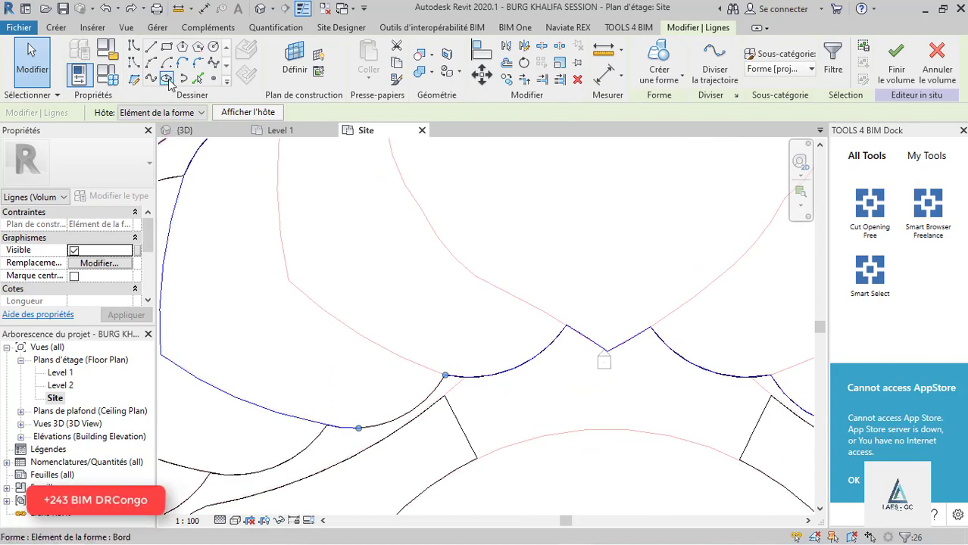
pyautogui.click(166, 79)
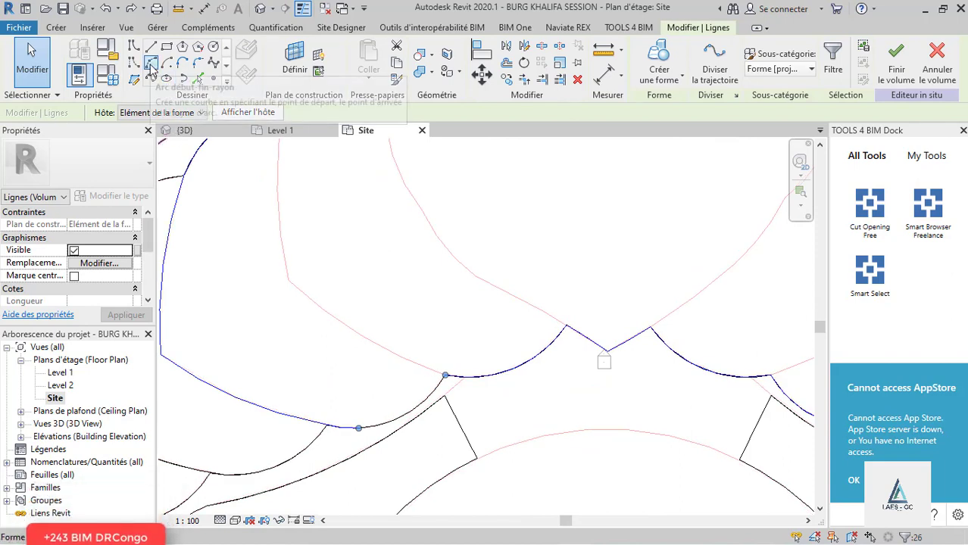
pyautogui.click(359, 428)
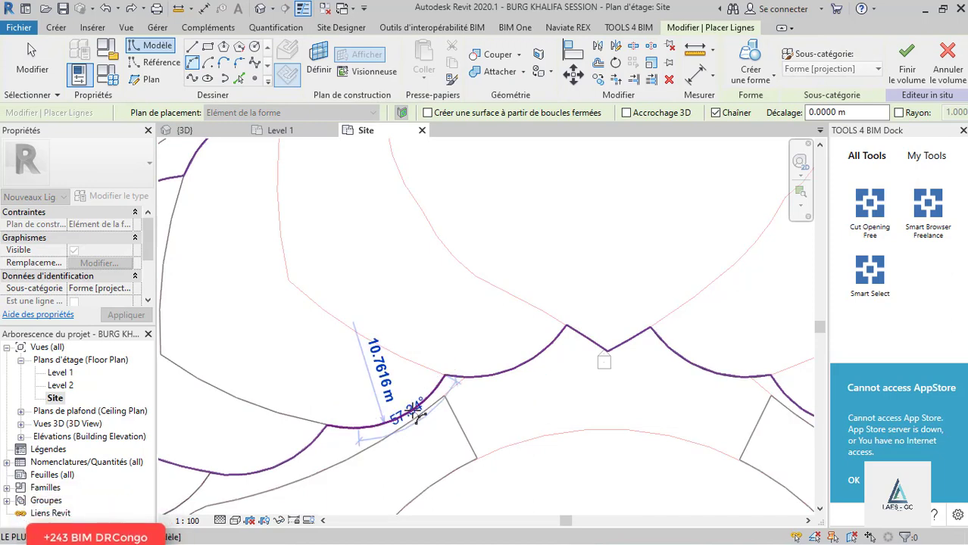
pyautogui.click(415, 412)
pyautogui.press('Escape')
pyautogui.press('Escape')
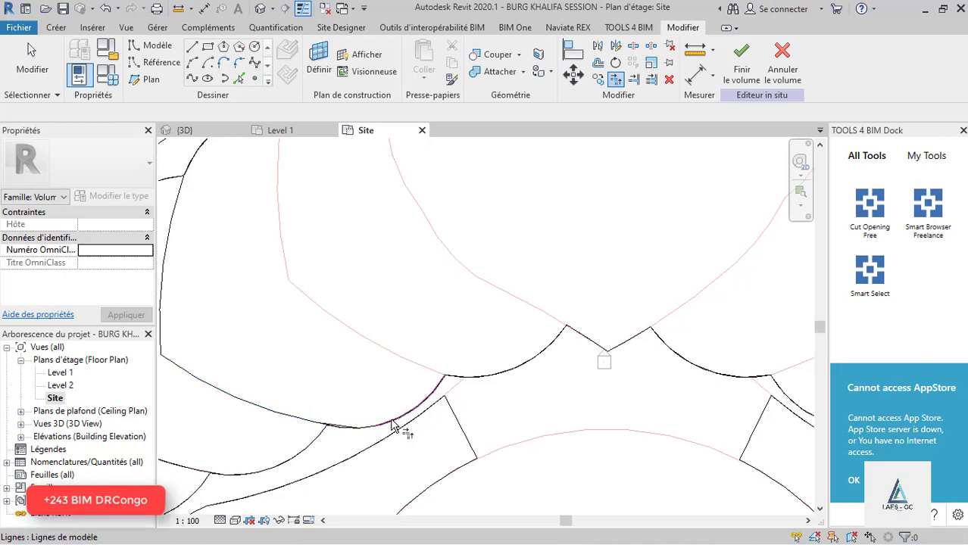
# Select the outline chain and examine where the new arc meets the long curve on the lower-left wing's underside.
pyautogui.press('Escape')
pyautogui.scroll(-5, 389, 383)
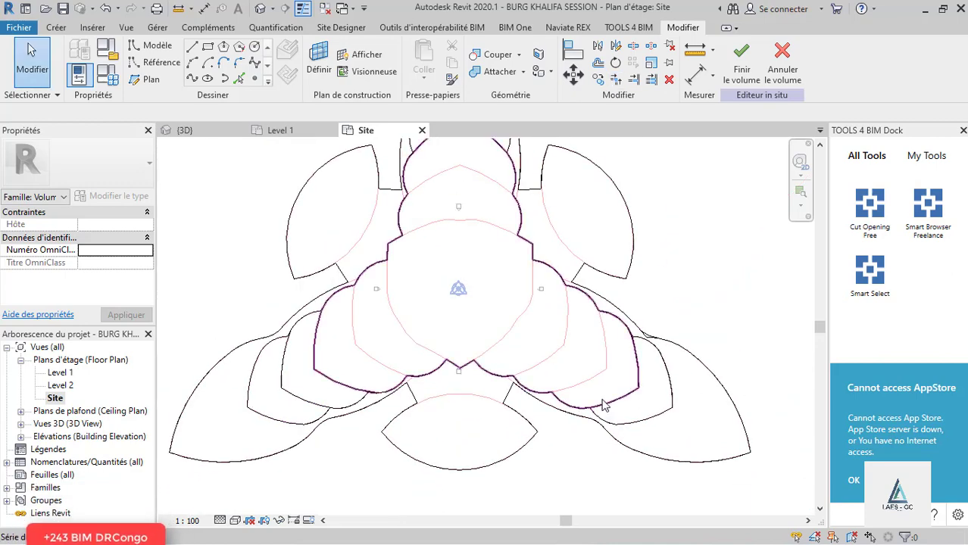
pyautogui.click(401, 398)
pyautogui.scroll(5, 362, 395)
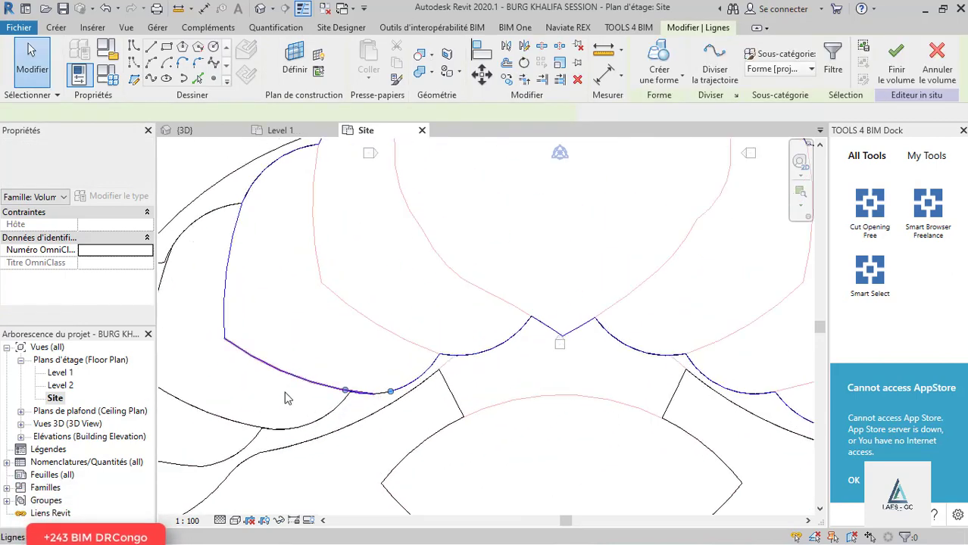
pyautogui.scroll(5, 408, 421)
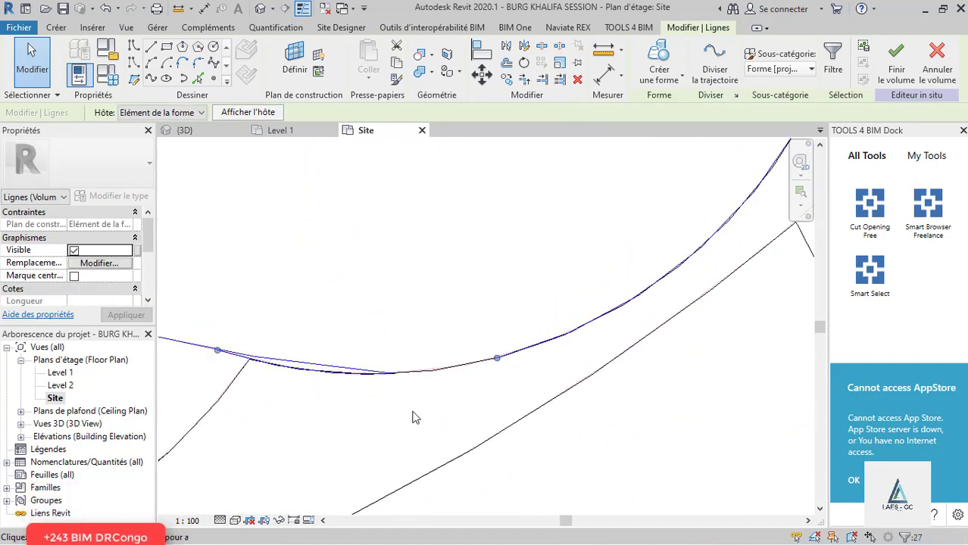
pyautogui.scroll(3, 454, 390)
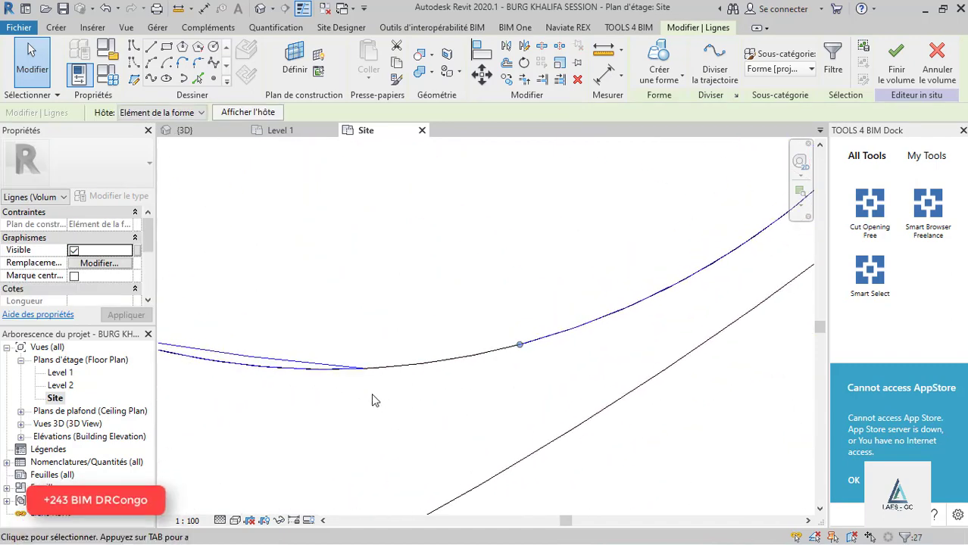
pyautogui.press('Escape')
pyautogui.scroll(-3, 394, 390)
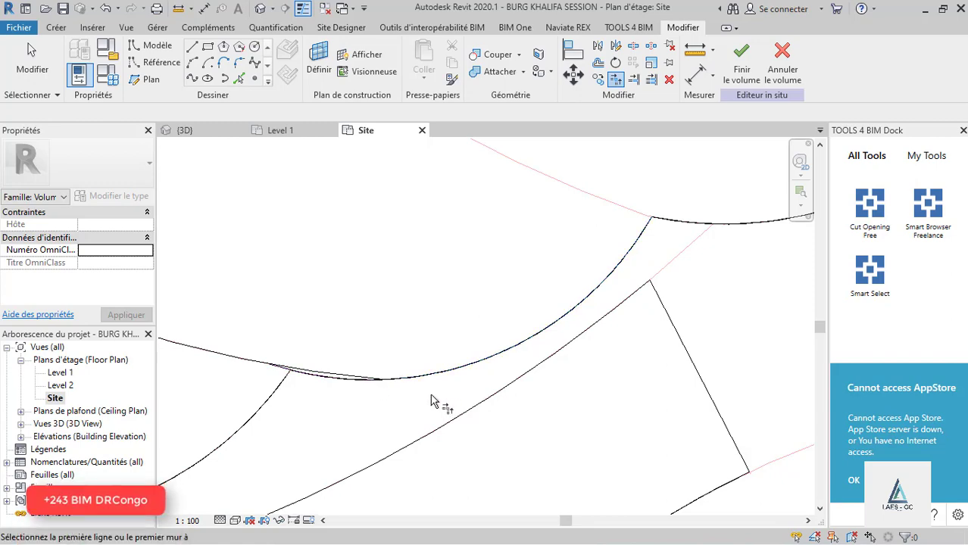
# Try to create a solid form from the traced three-wing outline chain.
pyautogui.scroll(-3, 375, 374)
pyautogui.press('Escape')
pyautogui.press('Tab')
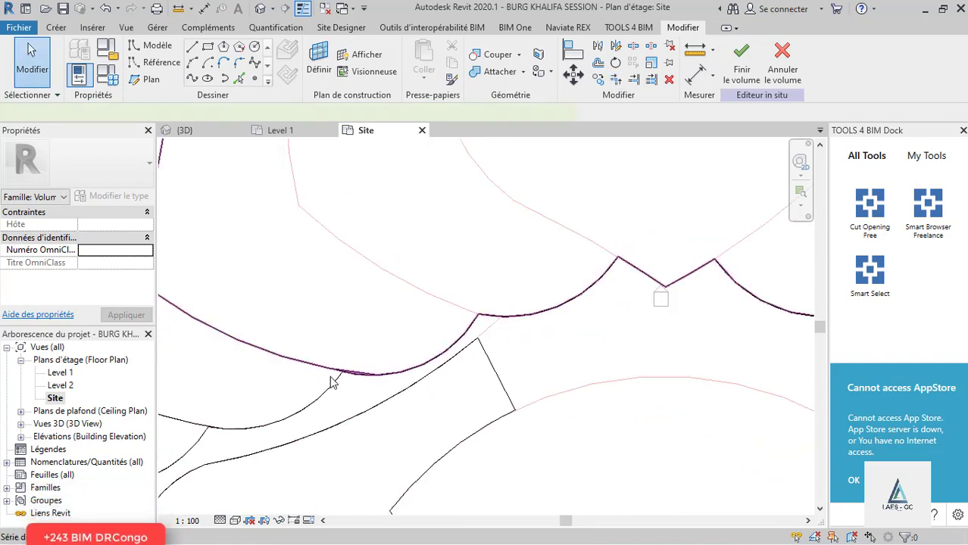
pyautogui.click(331, 383)
pyautogui.scroll(-5, 333, 379)
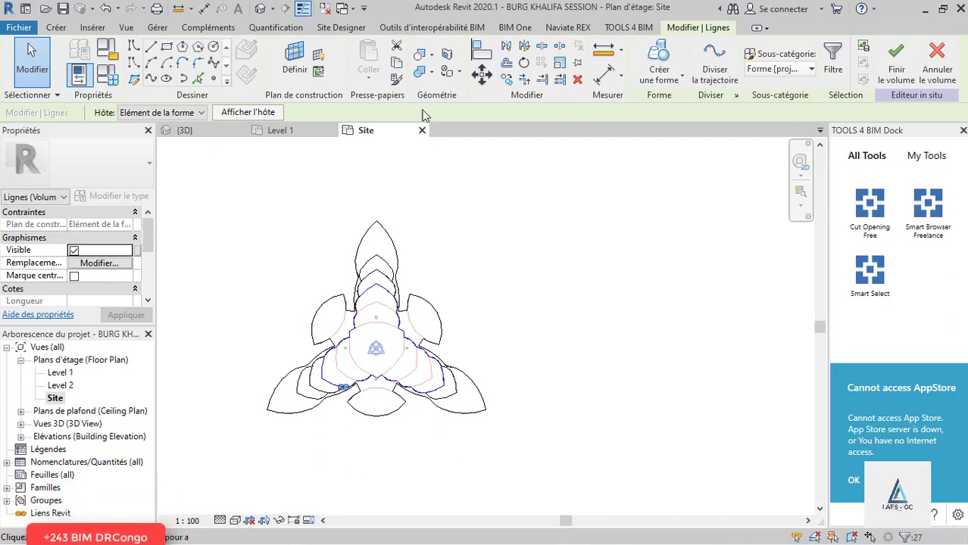
pyautogui.click(194, 134)
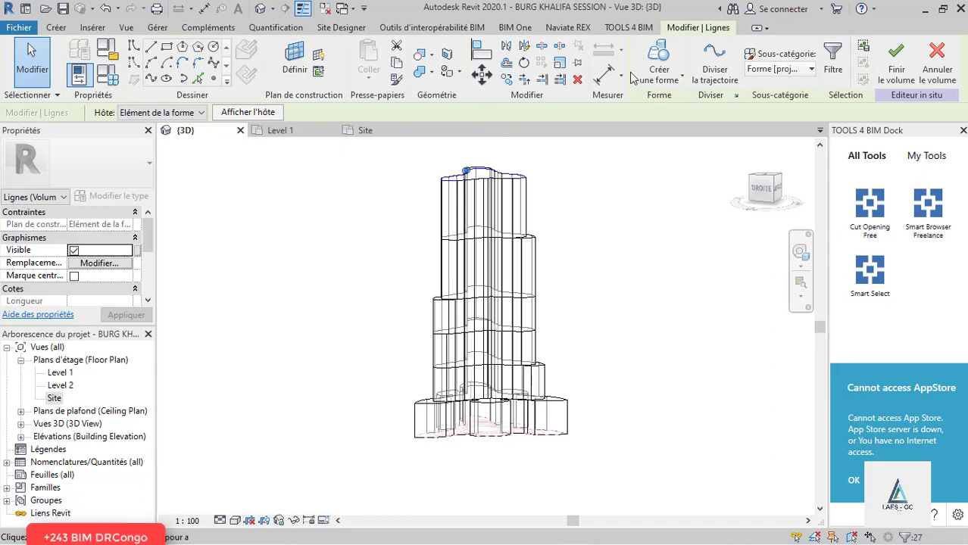
pyautogui.click(659, 76)
pyautogui.click(660, 121)
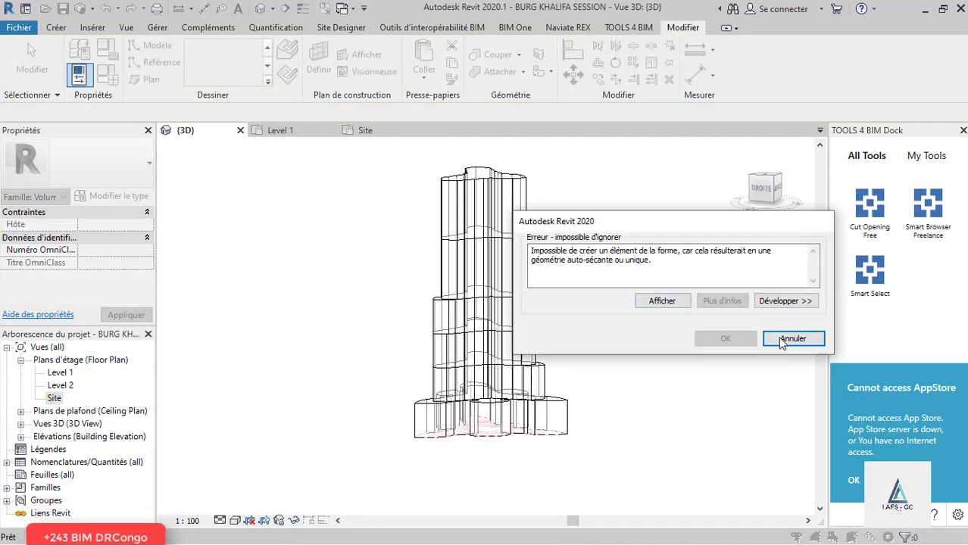
pyautogui.click(792, 338)
# Pull the overlapping end of the long curve on the lower-left wing's underside back to the start of the new arc.
pyautogui.click(352, 131)
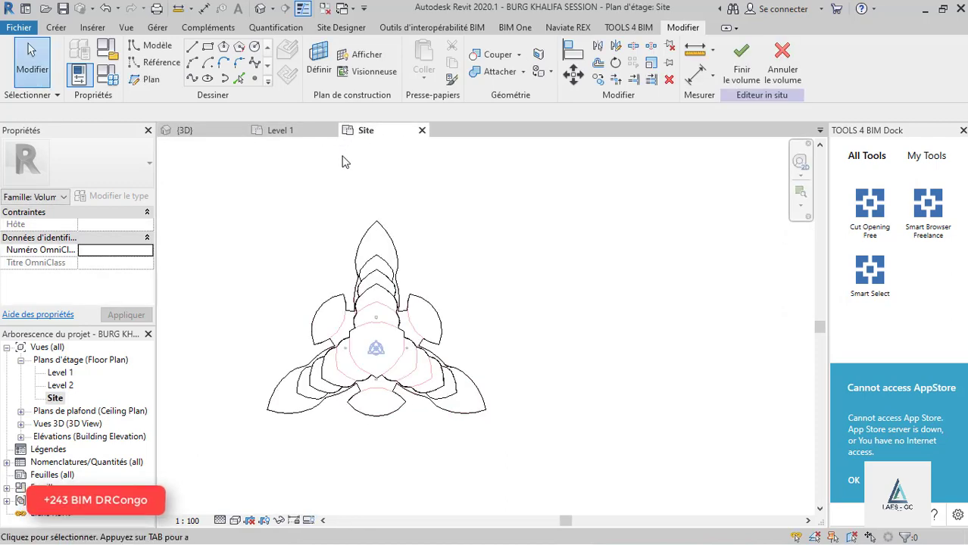
pyautogui.scroll(6, 333, 364)
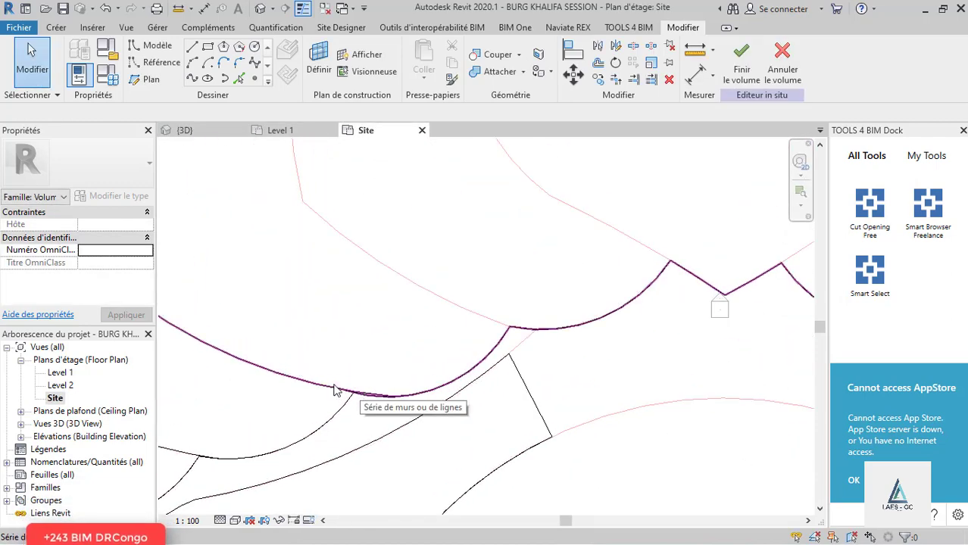
pyautogui.scroll(4, 312, 397)
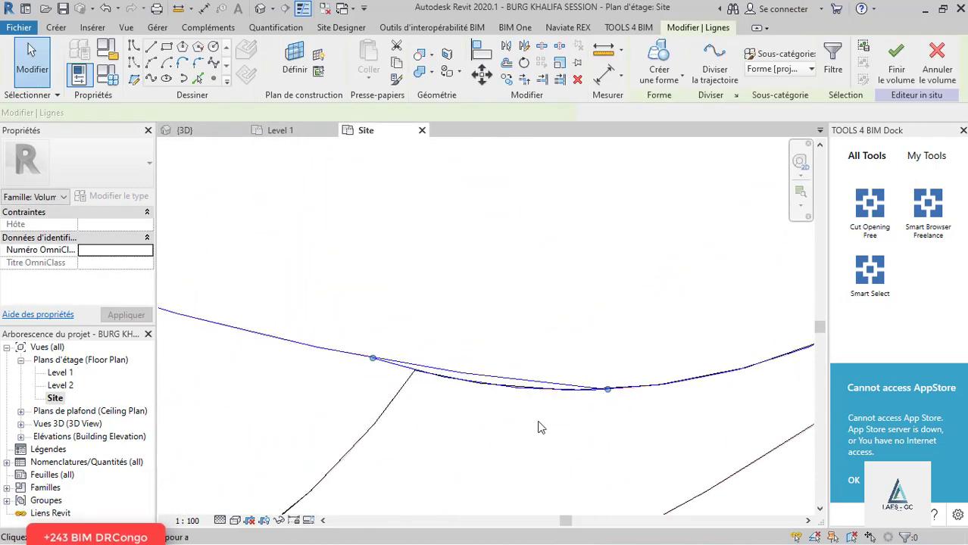
pyautogui.click(510, 398)
pyautogui.scroll(2, 511, 394)
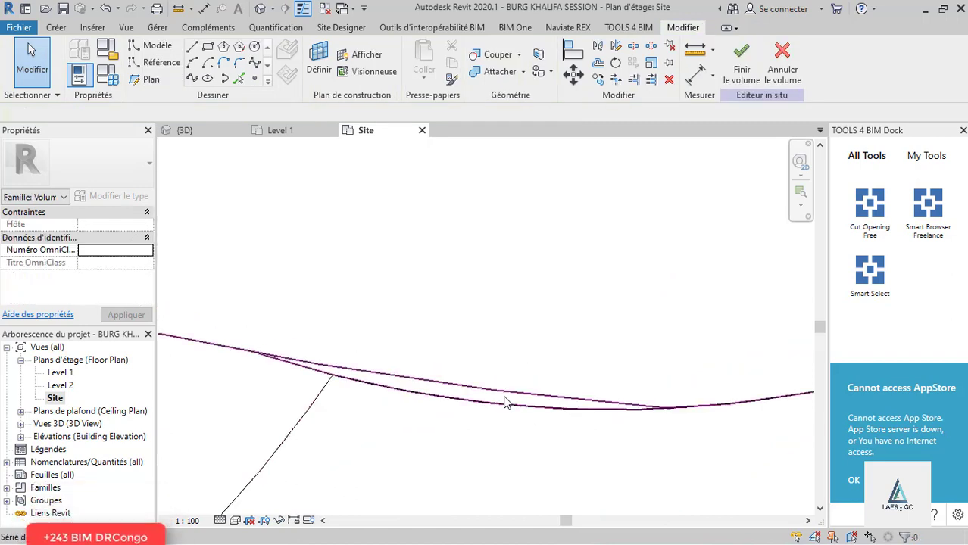
pyautogui.scroll(1, 502, 401)
pyautogui.moveTo(501, 397); pyautogui.dragTo(457, 331)
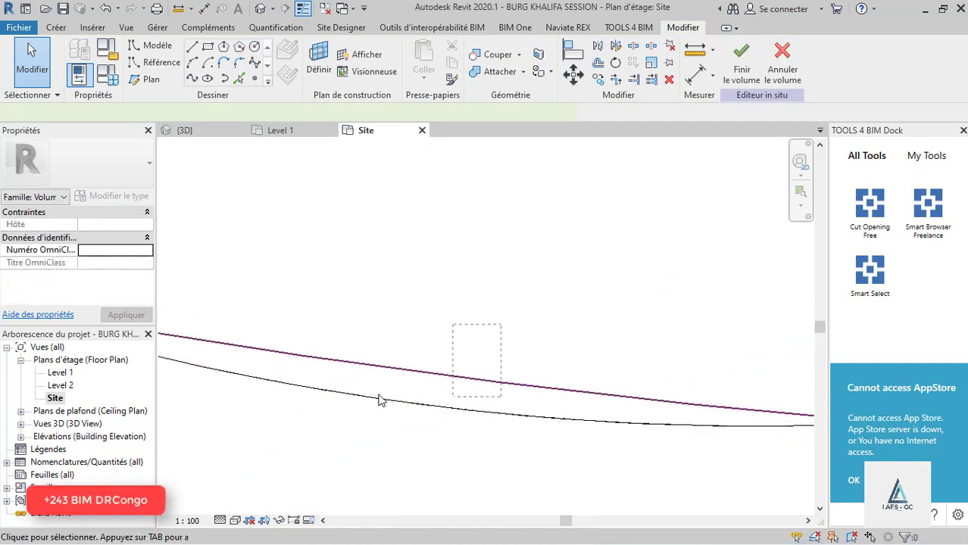
pyautogui.scroll(-3, 381, 400)
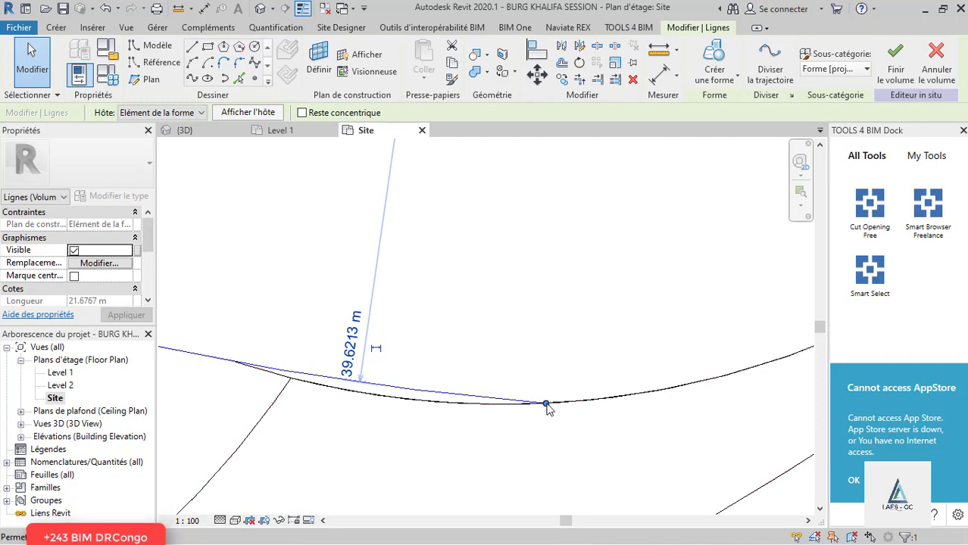
pyautogui.moveTo(546, 403); pyautogui.dragTo(238, 364)
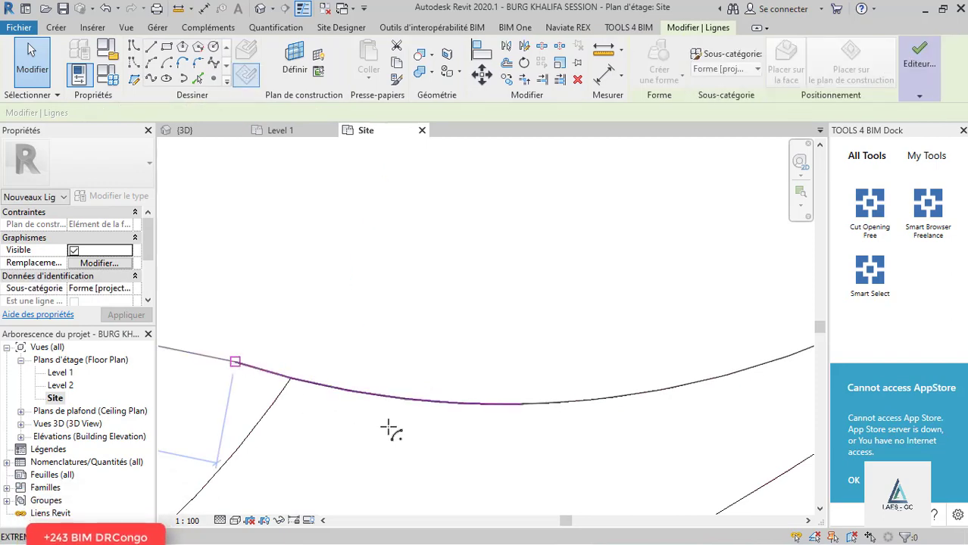
pyautogui.scroll(2, 394, 428)
pyautogui.click(434, 376)
pyautogui.scroll(2, 360, 383)
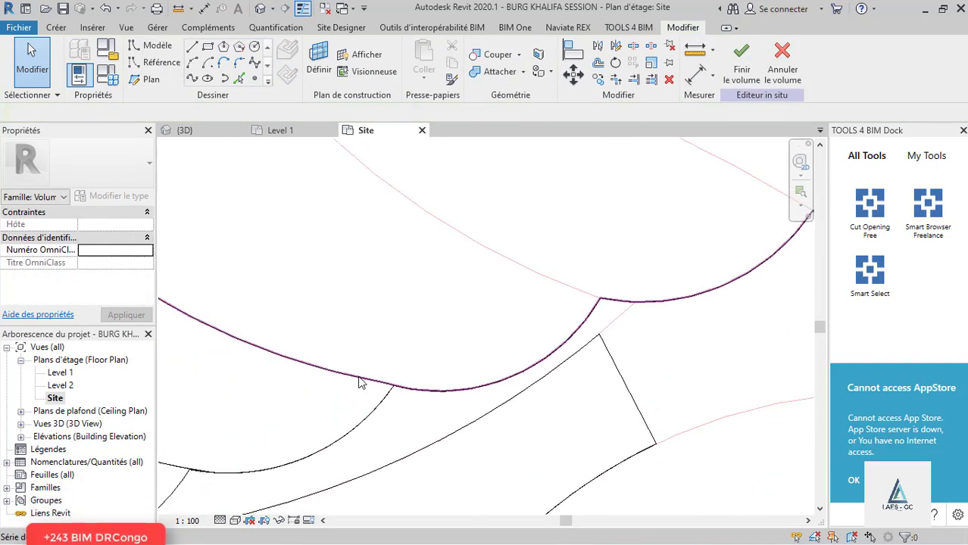
# Create a solid form from the closed three-wing outline chain and set its height to 70 m.
pyautogui.click(362, 385)
pyautogui.scroll(-5, 411, 410)
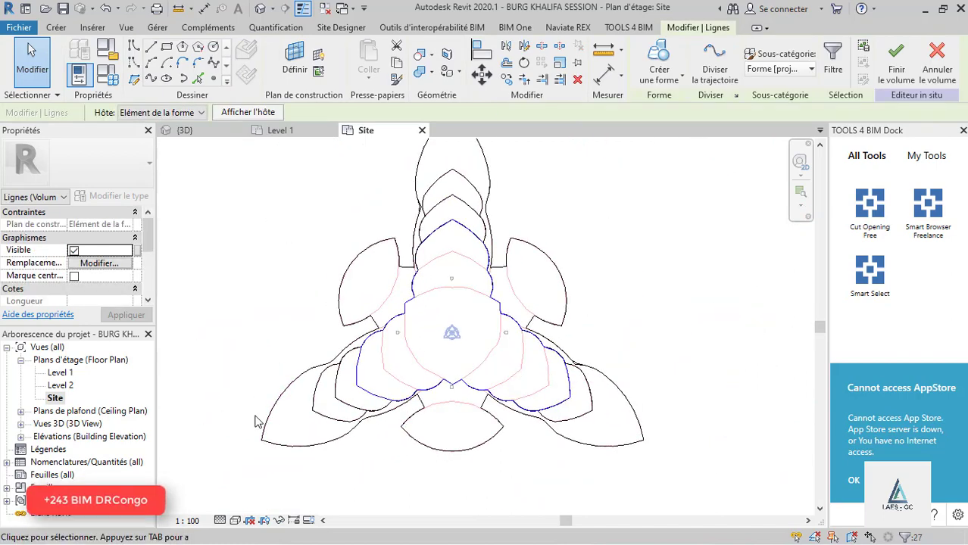
pyautogui.click(206, 134)
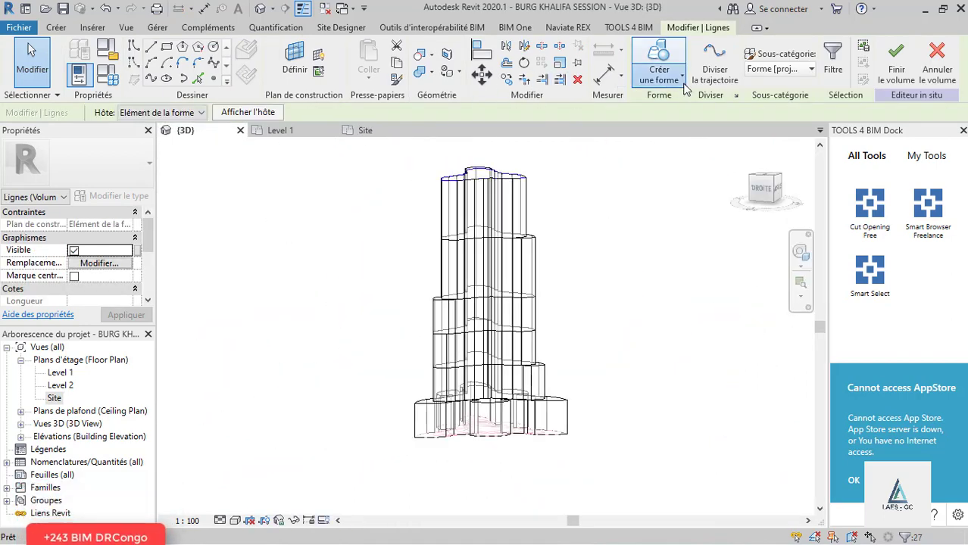
pyautogui.click(659, 76)
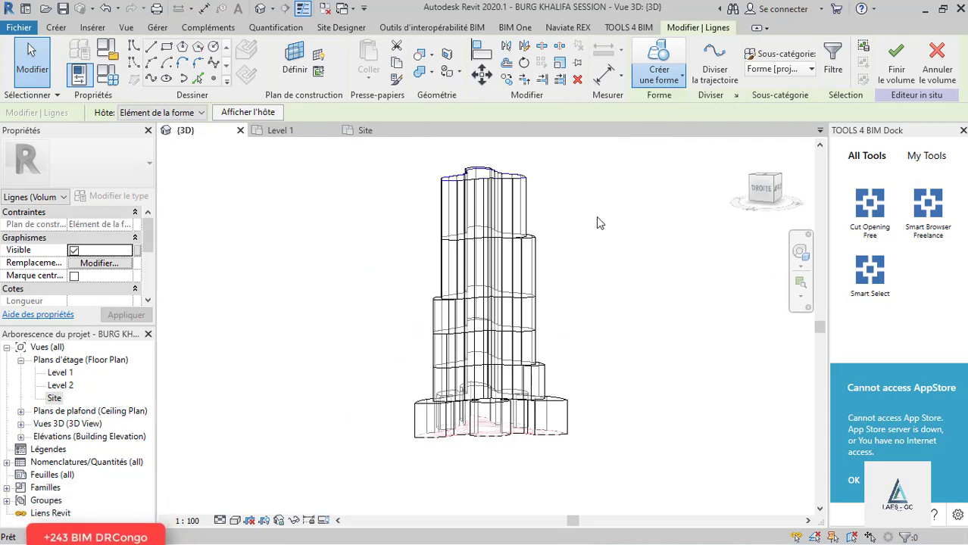
pyautogui.scroll(-3, 462, 348)
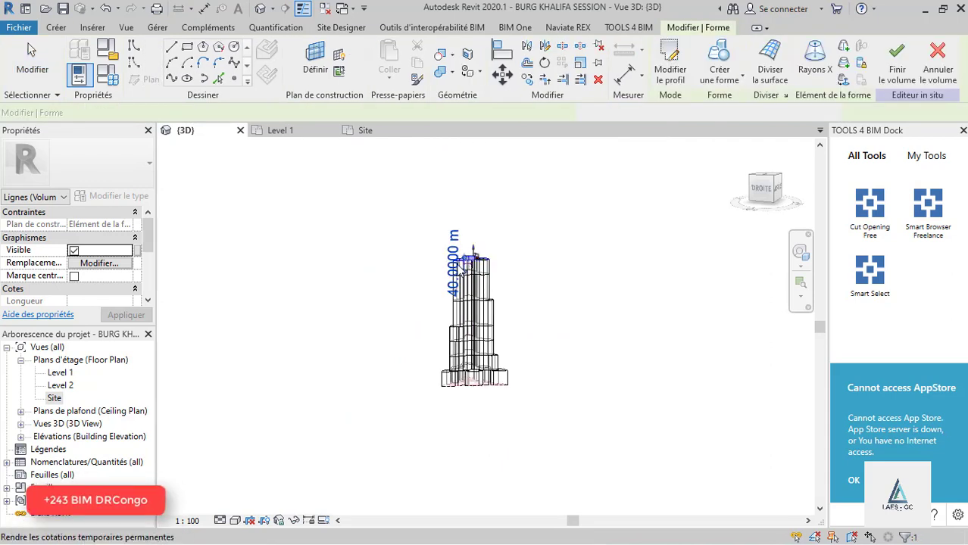
pyautogui.click(453, 271)
pyautogui.write('7')
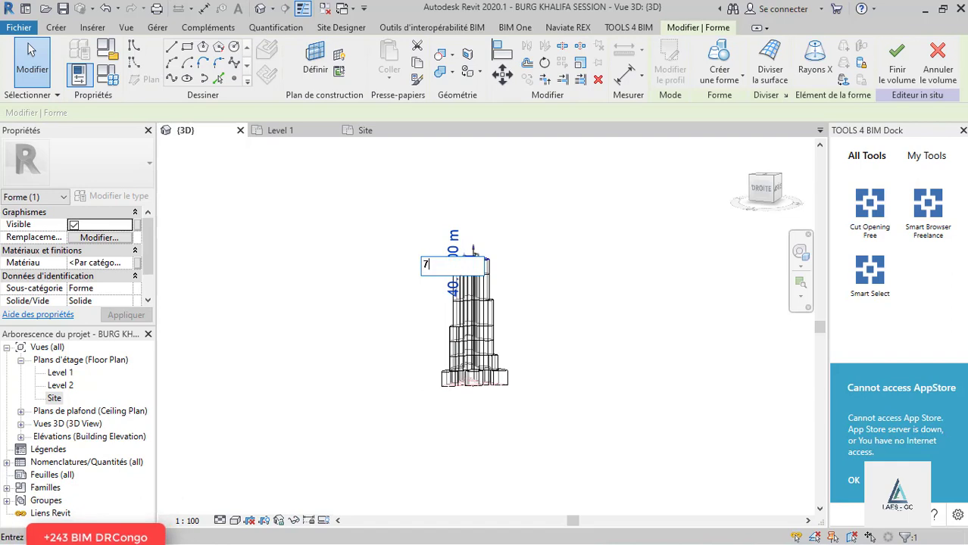
pyautogui.write('0')
pyautogui.press('Return')
pyautogui.click(557, 242)
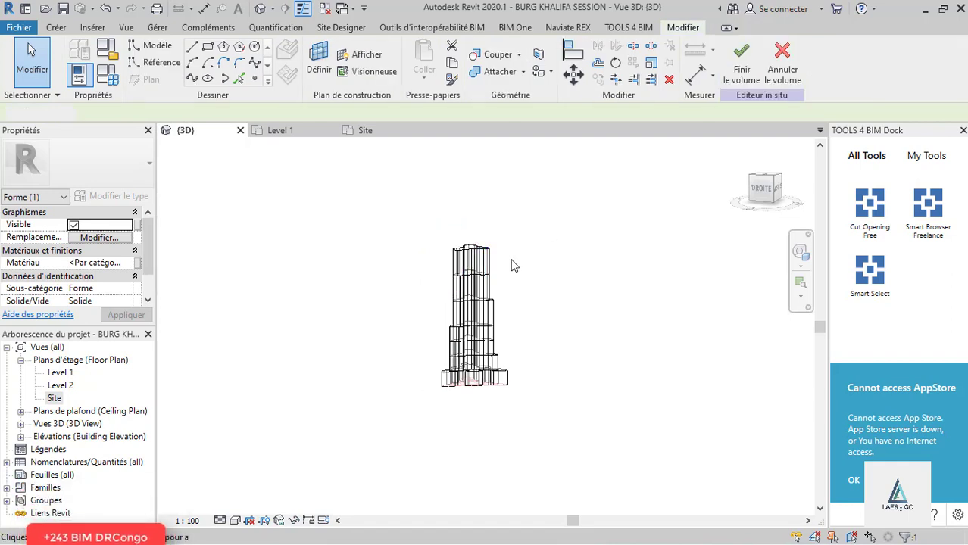
# Set the work plane by picking the top face of the new 70 m tier.
pyautogui.scroll(2, 496, 274)
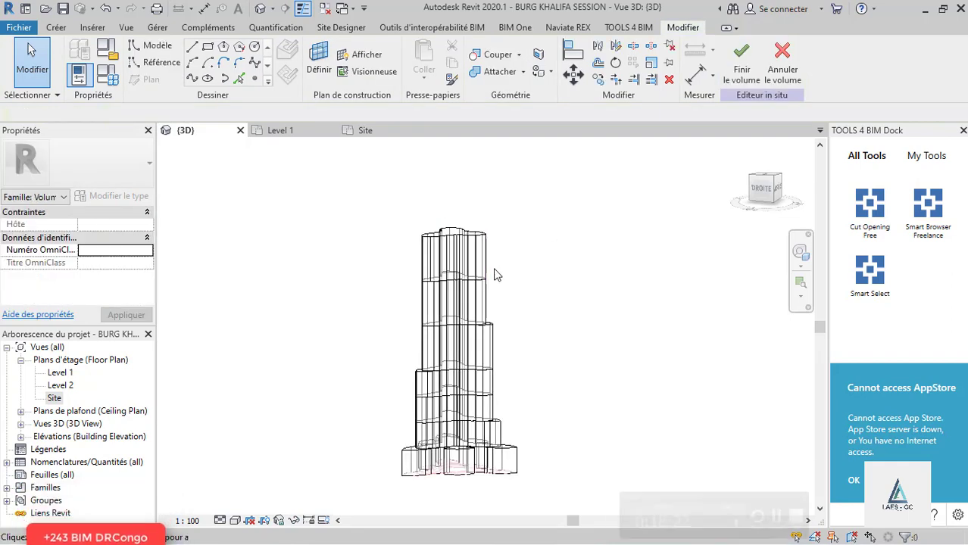
pyautogui.click(365, 131)
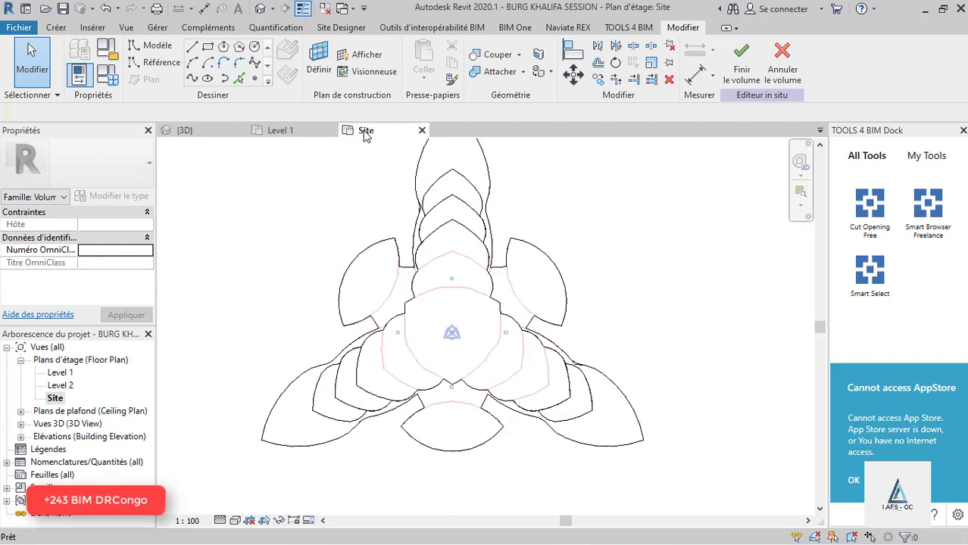
pyautogui.scroll(2, 368, 347)
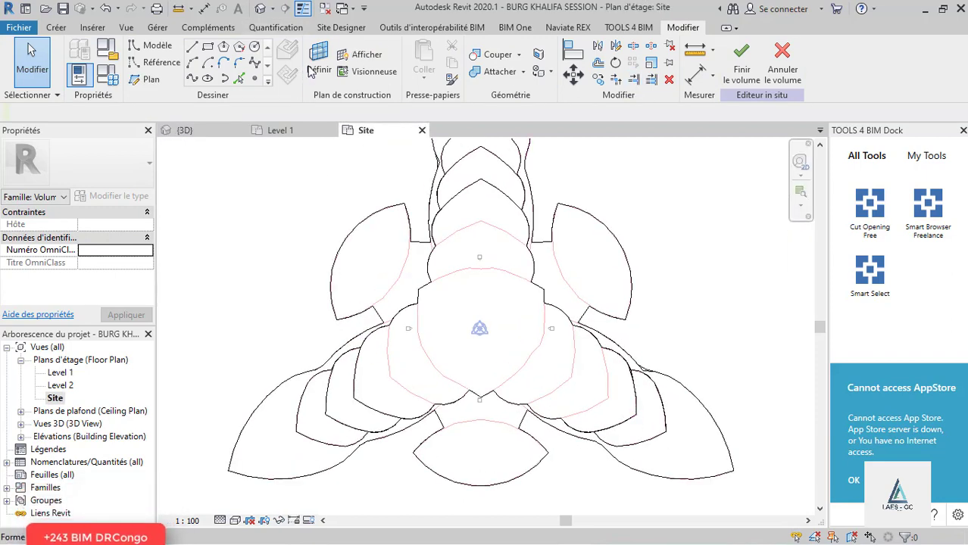
pyautogui.click(312, 70)
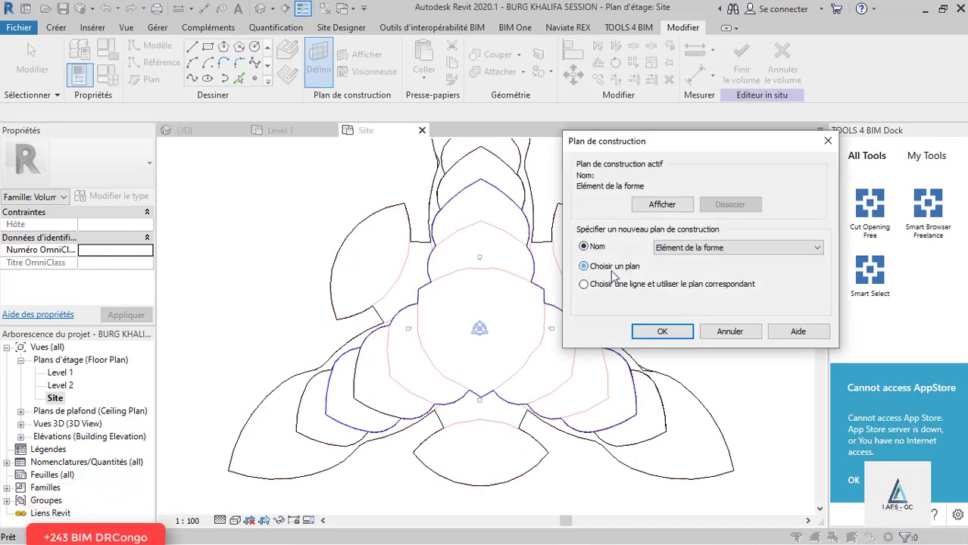
pyautogui.click(612, 270)
pyautogui.click(677, 331)
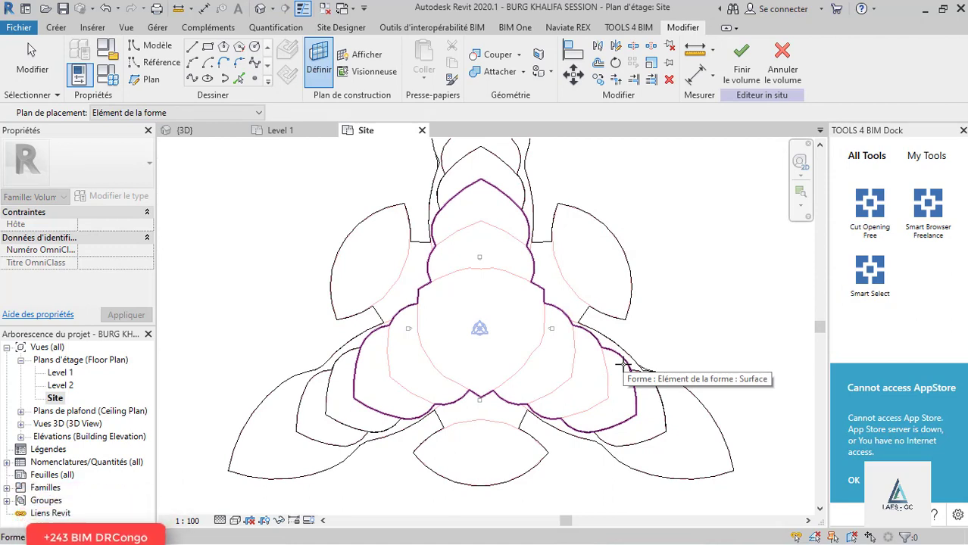
pyautogui.click(622, 365)
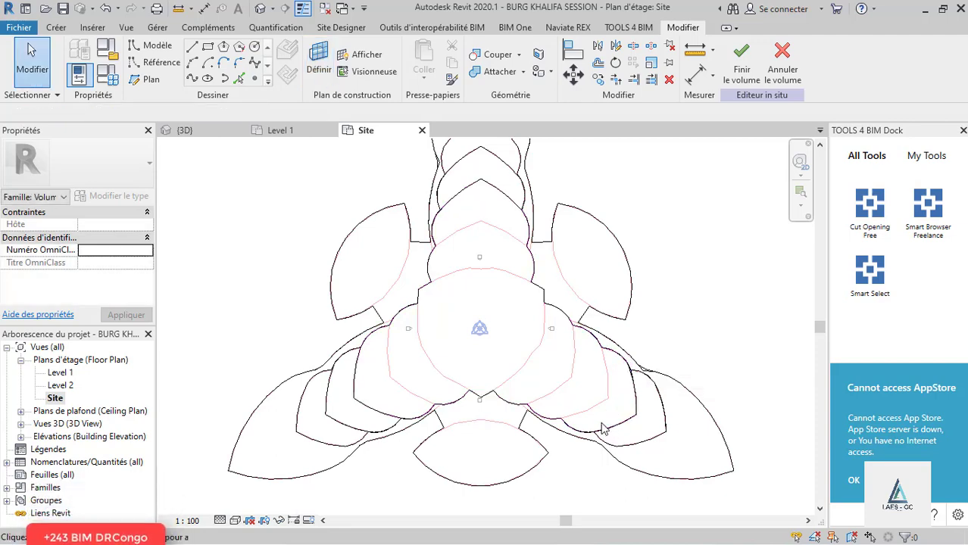
# Trace the next inner outline from the existing lines on the lower-right wing, including its underside arcs, pointed outer edges and upper arc.
pyautogui.scroll(2, 604, 429)
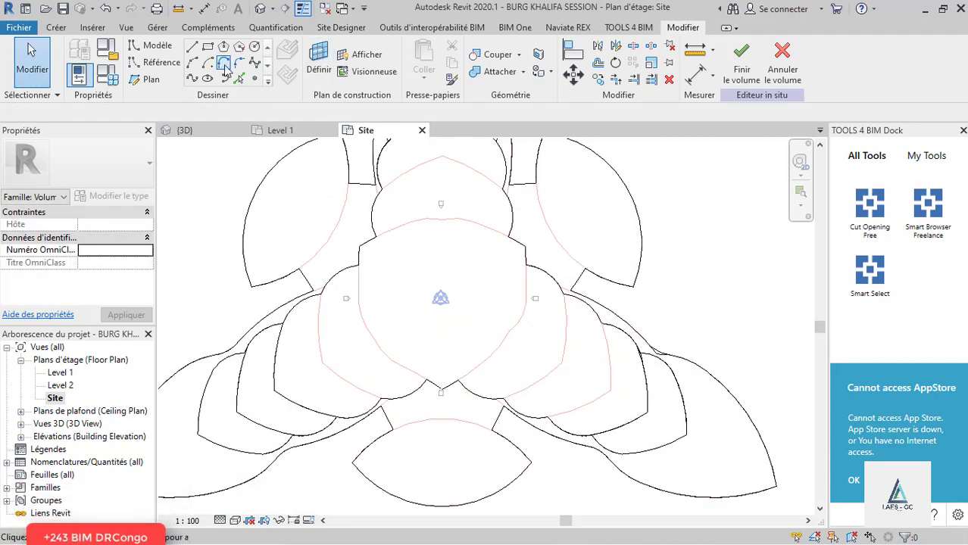
pyautogui.click(578, 404)
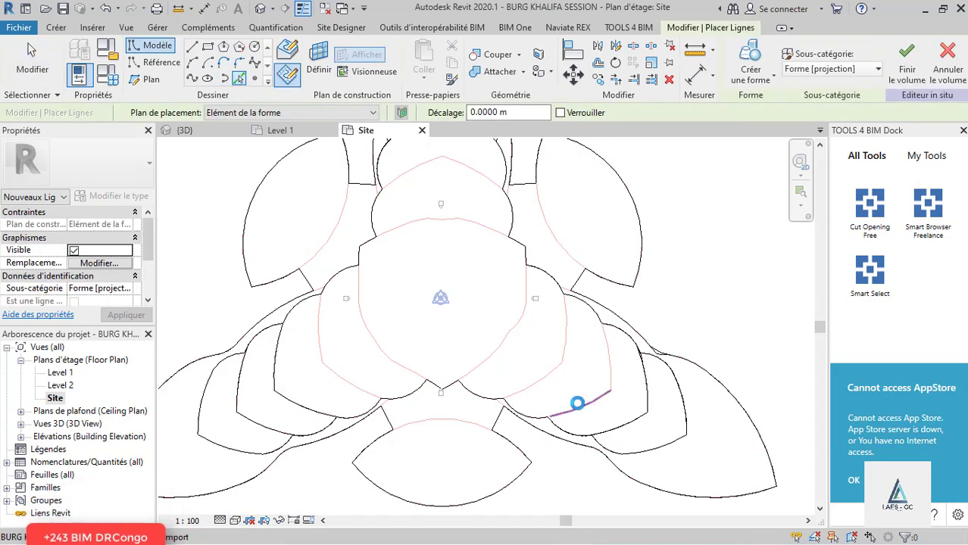
pyautogui.scroll(1, 534, 418)
pyautogui.click(501, 403)
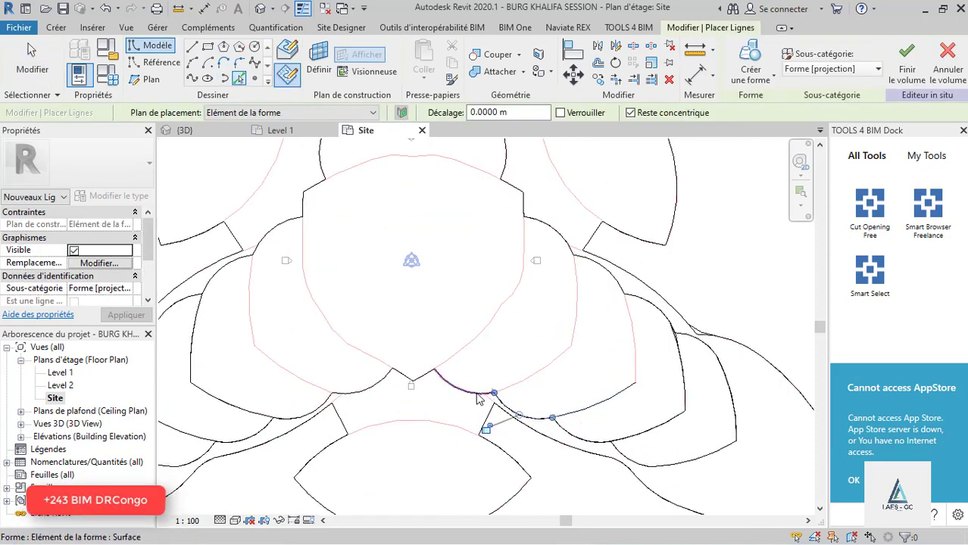
pyautogui.click(475, 392)
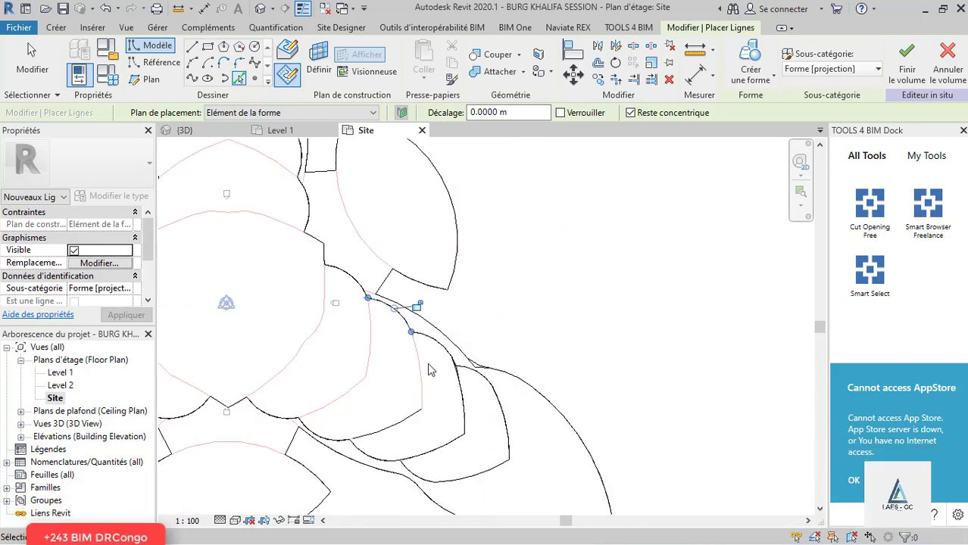
pyautogui.click(421, 383)
pyautogui.scroll(-3, 507, 421)
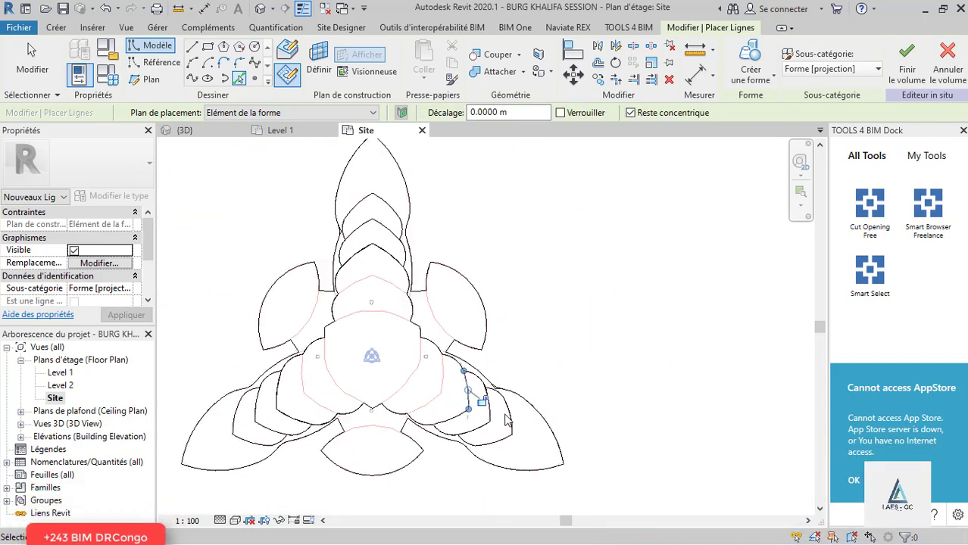
pyautogui.scroll(4, 469, 429)
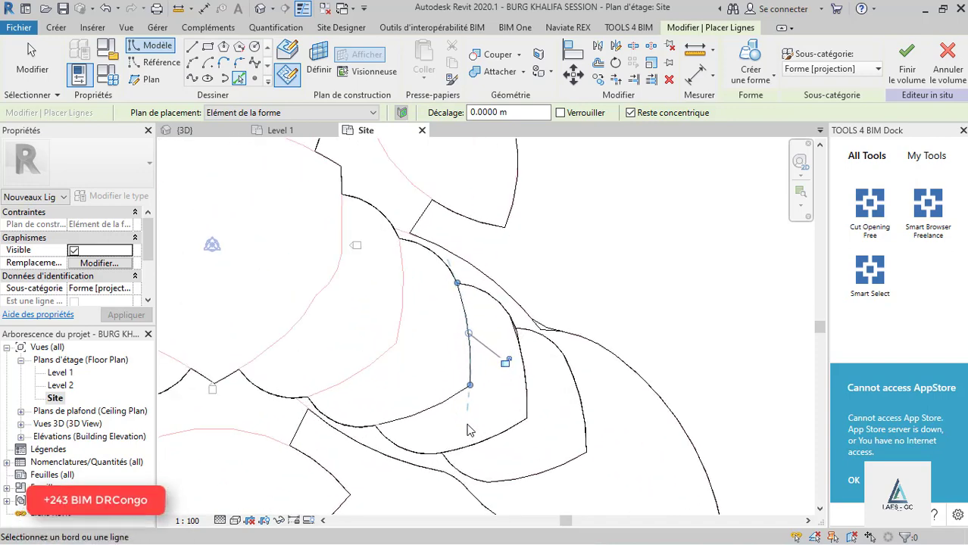
# Trim the traced lines to clean corners along the lower-right wing, from the underside arc and outer edges to the upper arcs.
pyautogui.press('t')
pyautogui.press('r')
pyautogui.click(329, 413)
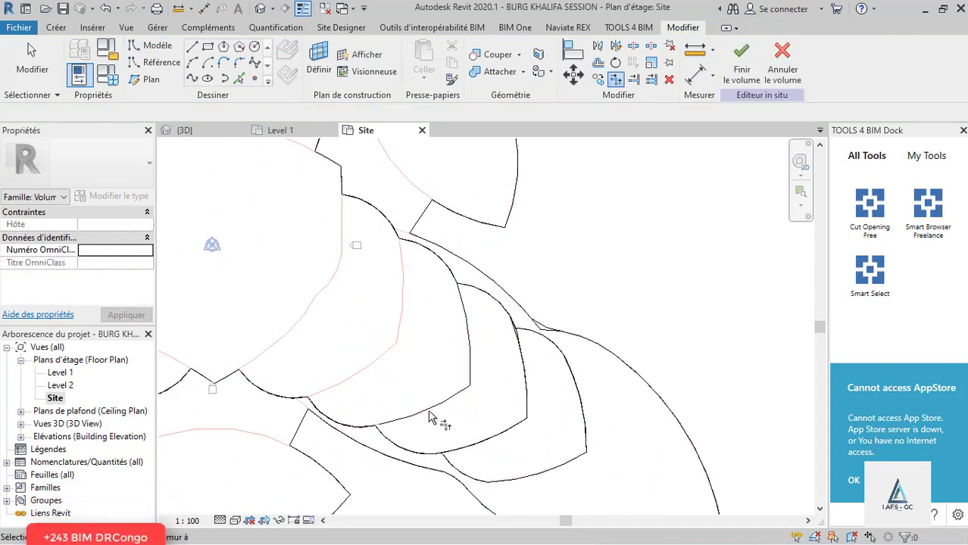
pyautogui.click(428, 411)
pyautogui.moveTo(472, 265); pyautogui.dragTo(458, 383, button='middle')
pyautogui.scroll(2, 410, 385)
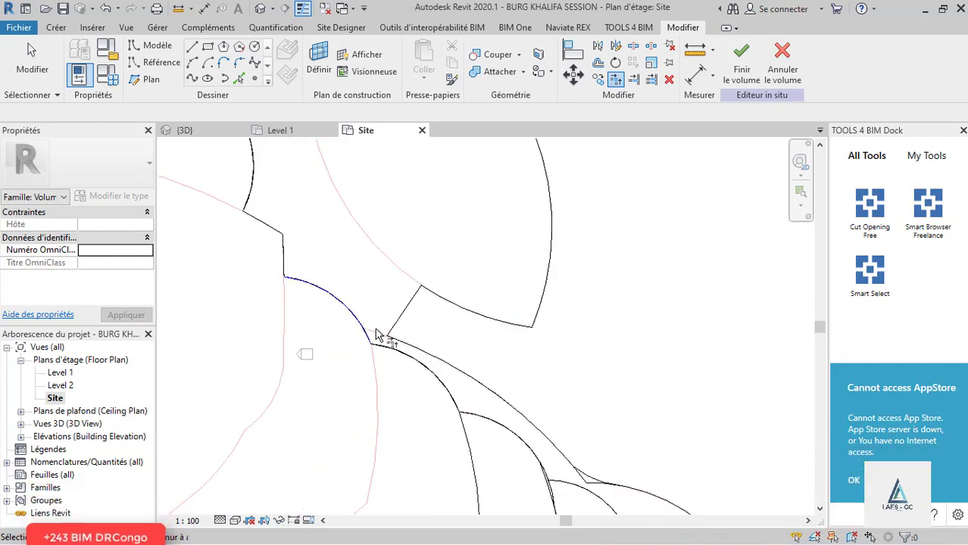
pyautogui.scroll(-4, 404, 373)
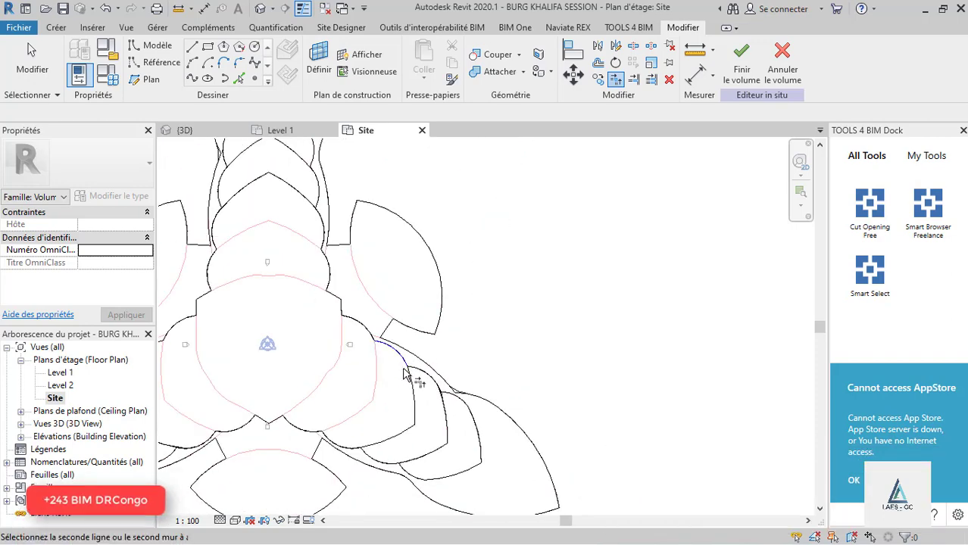
pyautogui.scroll(-3, 521, 388)
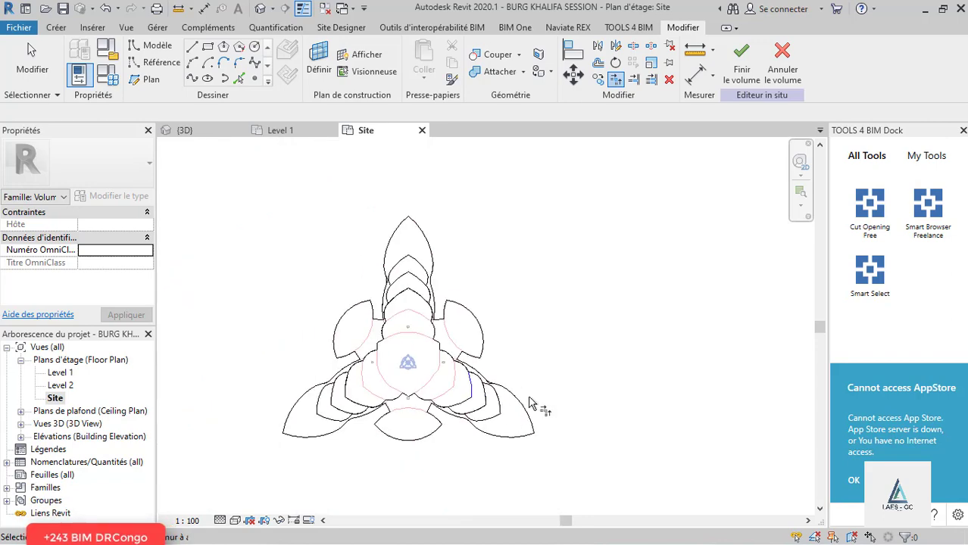
# Check the traced three-wing outline as one chain and trim the arcs along the upper wing's left side to clean corners.
pyautogui.press('Escape')
pyautogui.press('Tab')
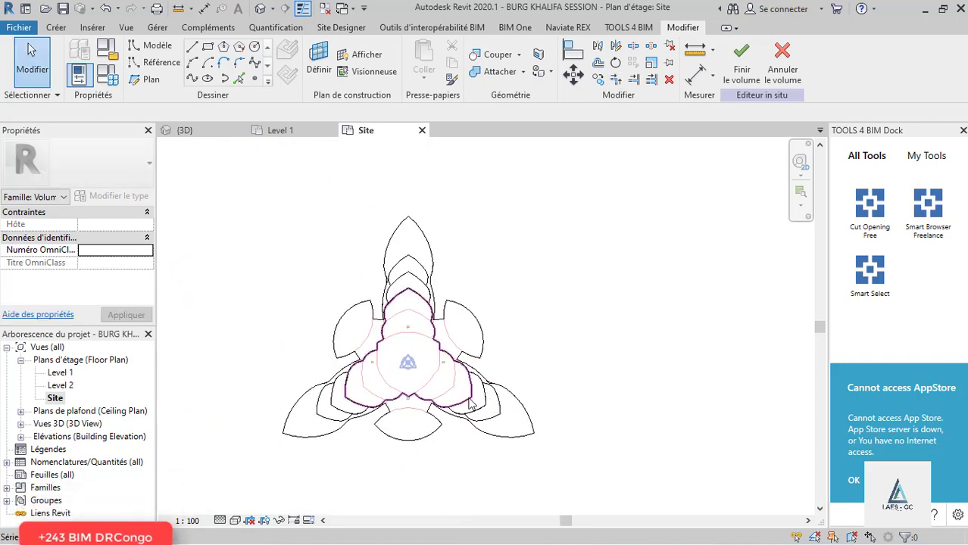
pyautogui.click(528, 428)
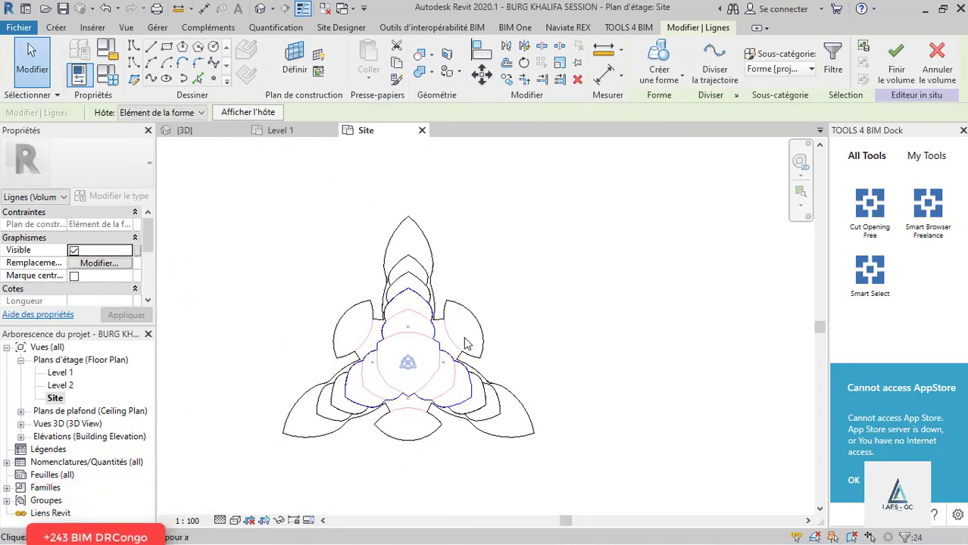
pyautogui.scroll(5, 410, 297)
pyautogui.scroll(2, 447, 310)
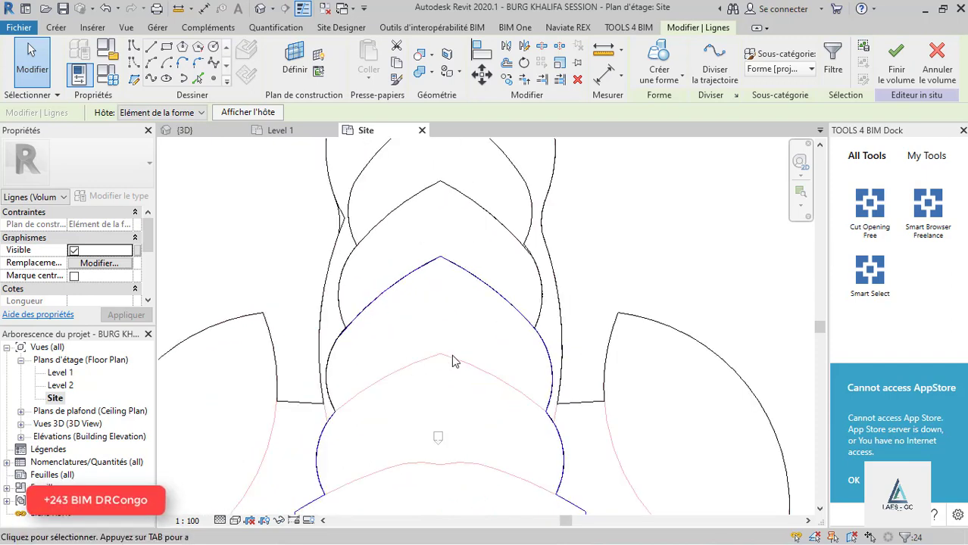
pyautogui.press('Escape')
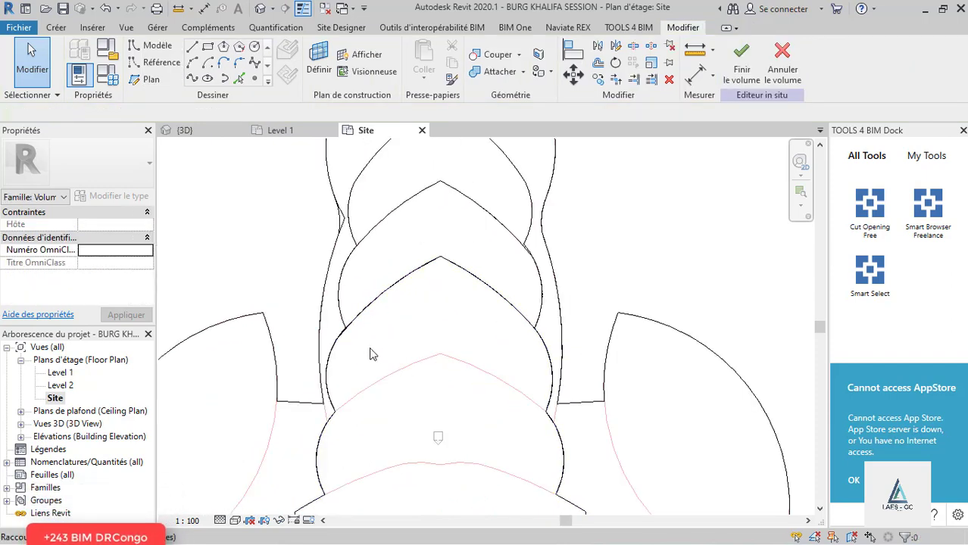
pyautogui.click(332, 424)
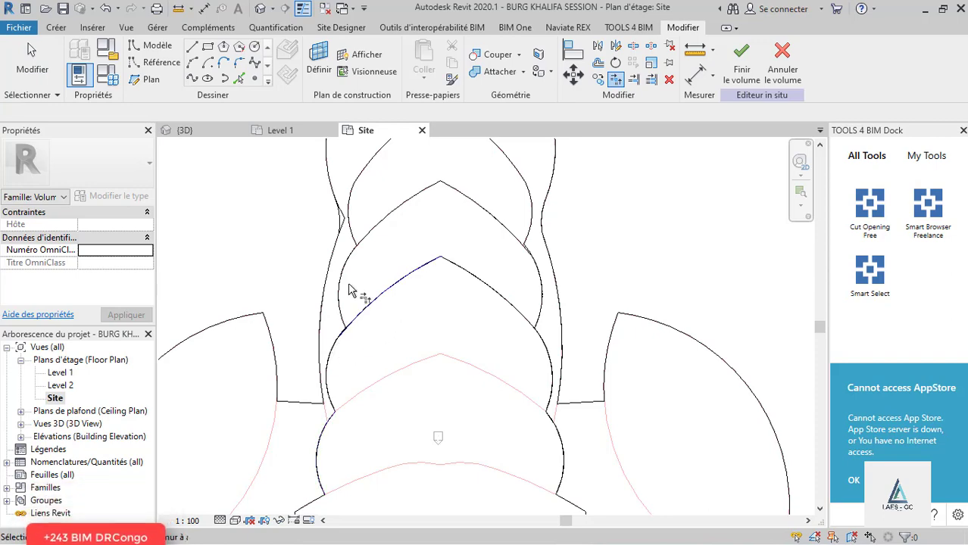
pyautogui.scroll(-3, 388, 283)
pyautogui.press('Escape')
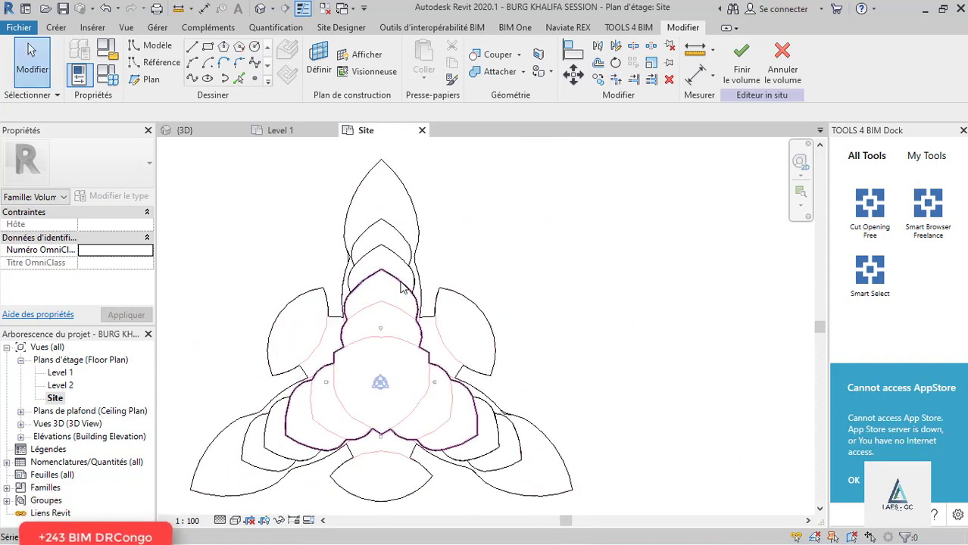
# Create a solid form from the closed three-wing outline chain on top of the tower.
pyautogui.click(377, 328)
pyautogui.scroll(3, 345, 307)
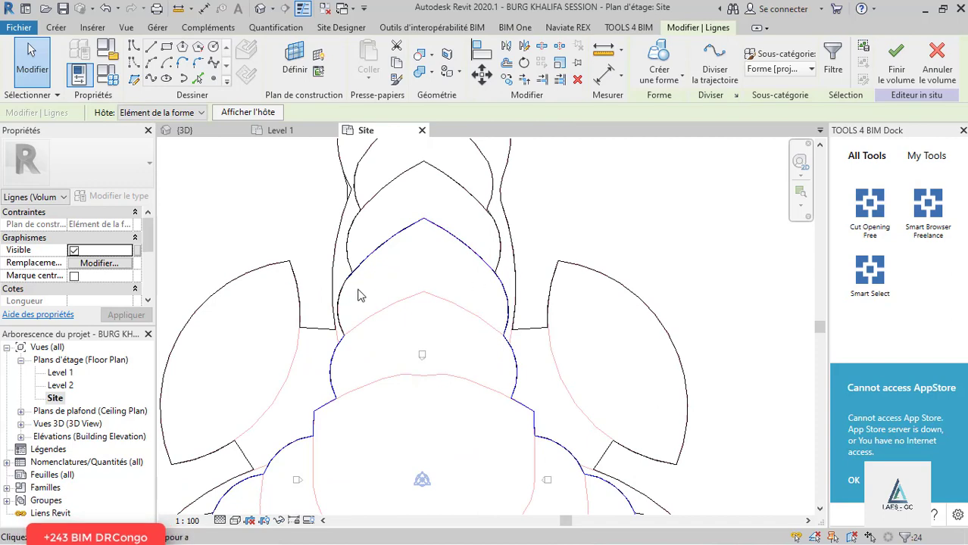
pyautogui.scroll(2, 361, 296)
pyautogui.scroll(-1, 402, 337)
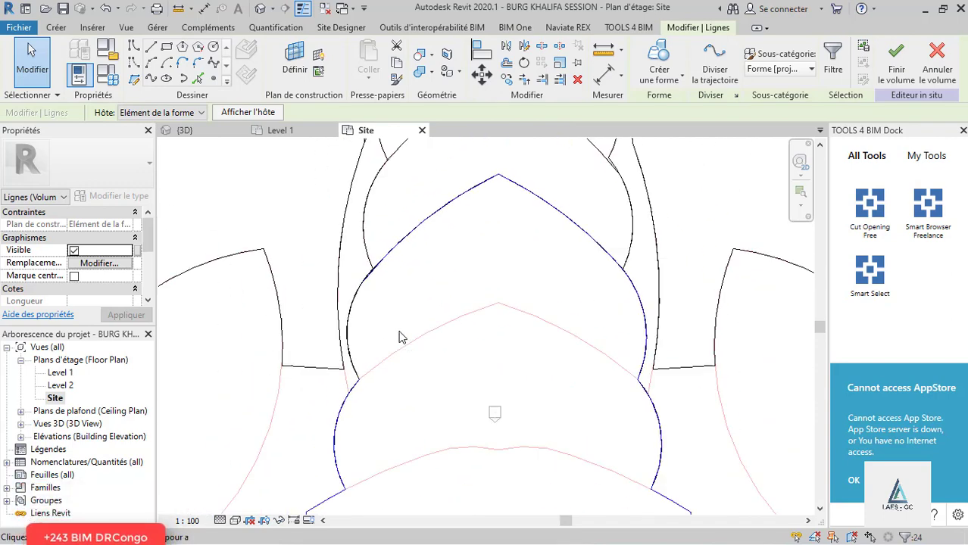
pyautogui.scroll(-2, 401, 337)
pyautogui.click(184, 130)
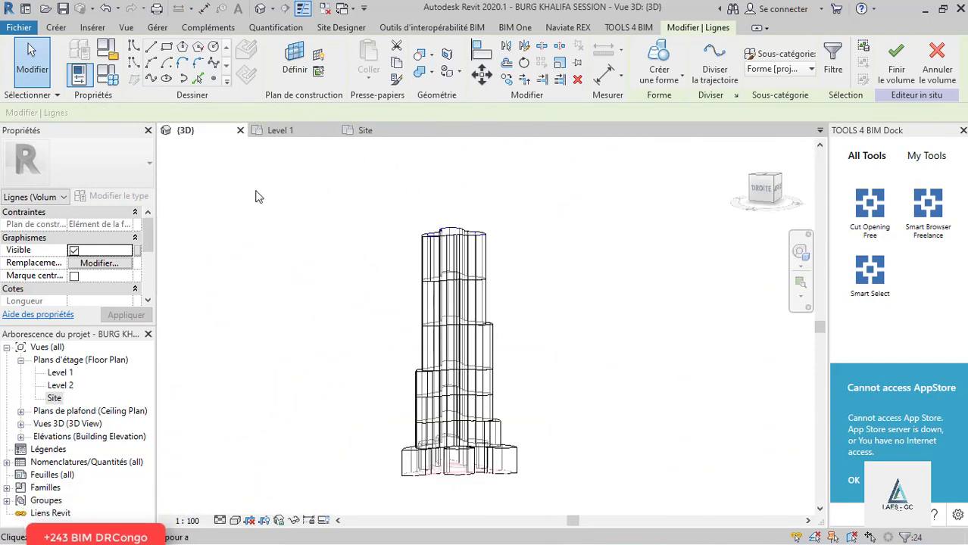
pyautogui.scroll(2, 439, 210)
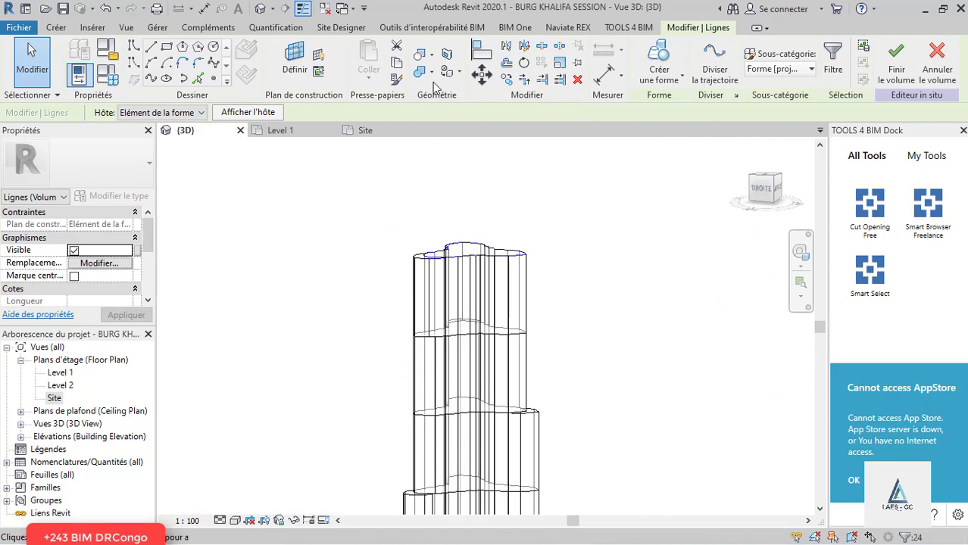
pyautogui.click(672, 80)
pyautogui.click(675, 101)
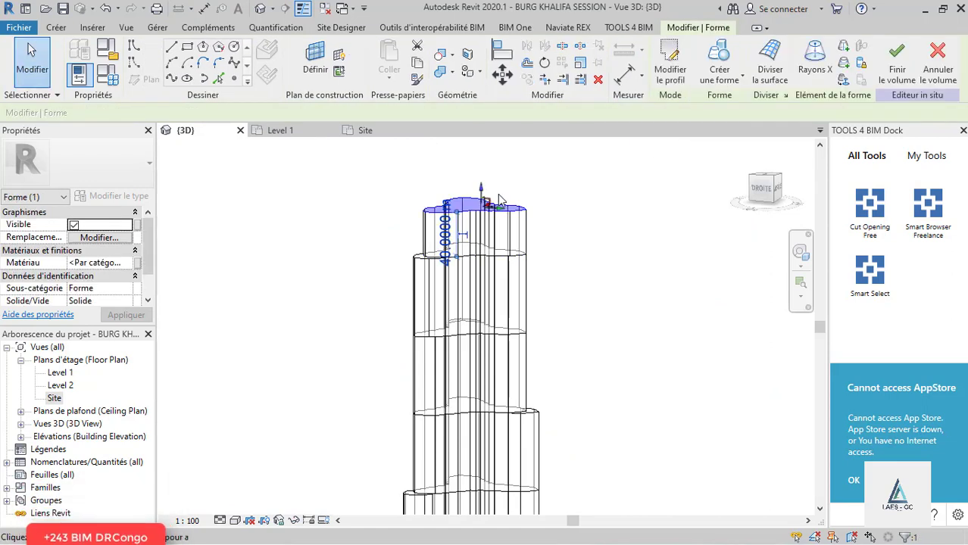
# Set the new top tier's height to 70 m.
pyautogui.click(446, 233)
pyautogui.write('7')
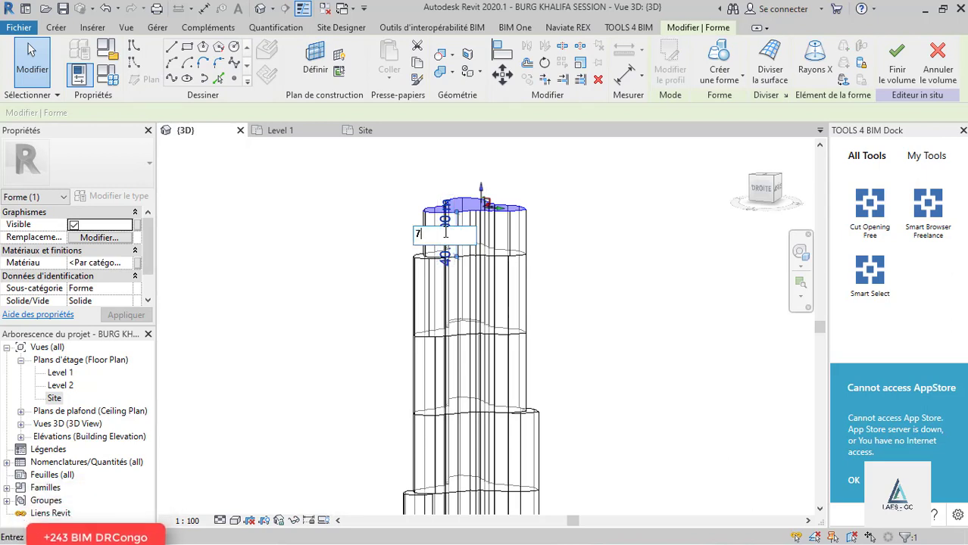
pyautogui.write('0')
pyautogui.press('Return')
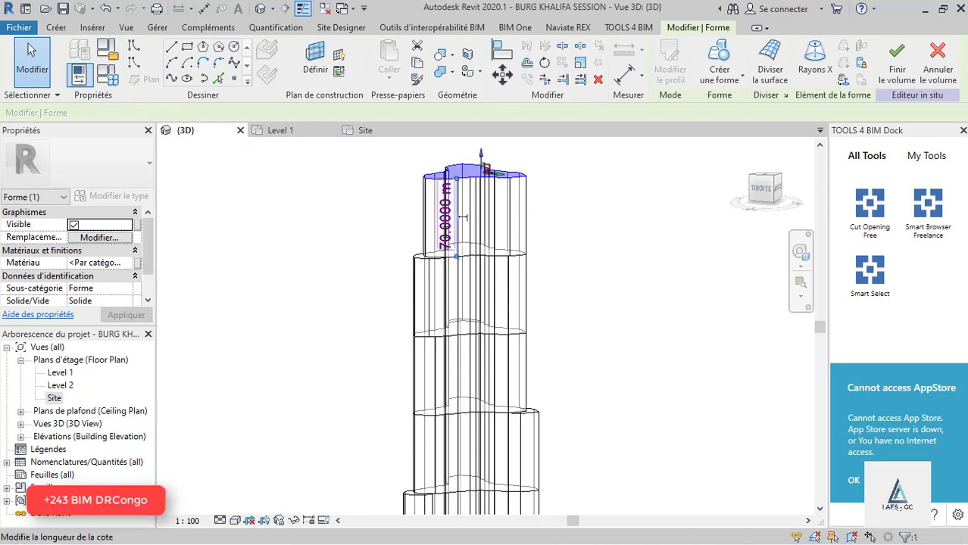
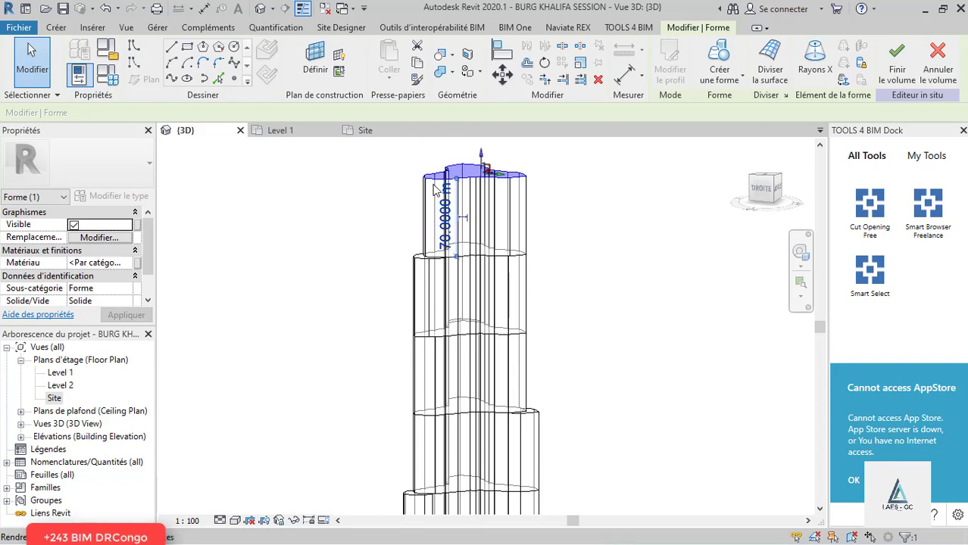
# In the Site plan, set the work plane by picking the top face of the newest tier.
pyautogui.click(365, 131)
pyautogui.press('z')
pyautogui.press('f')
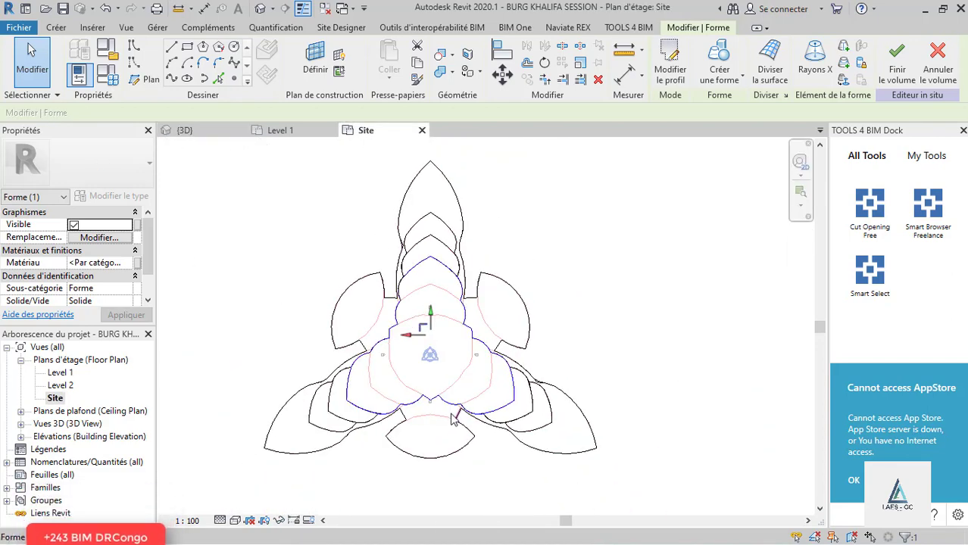
pyautogui.scroll(2, 453, 421)
pyautogui.click(313, 65)
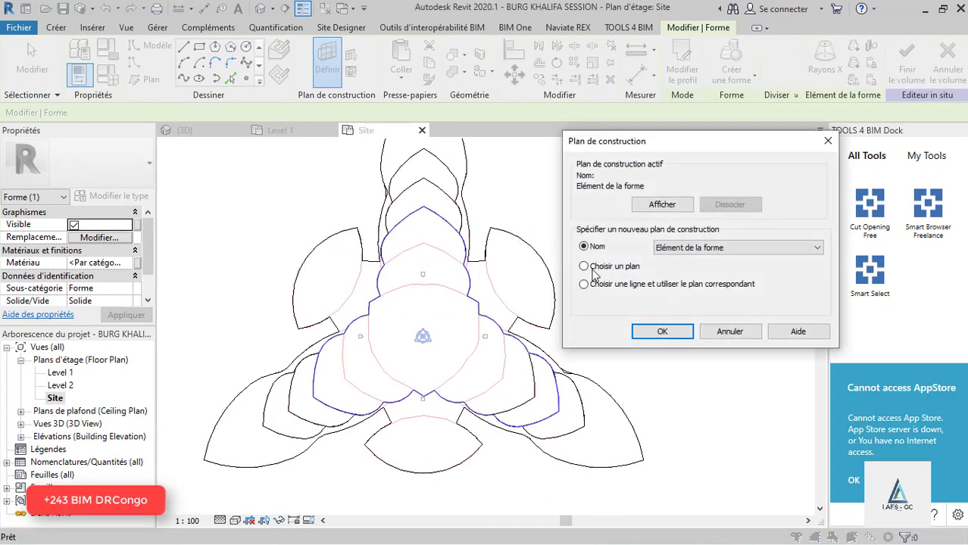
pyautogui.click(664, 332)
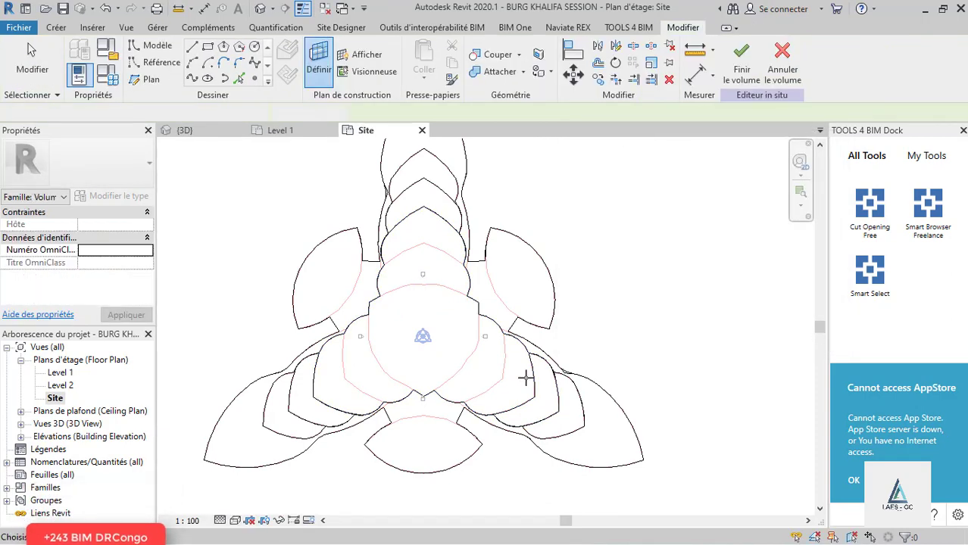
pyautogui.click(525, 378)
# Trace the next inner outline on the upper wing from the existing lines, including both pointed edges and the rounded side arcs.
pyautogui.scroll(2, 429, 220)
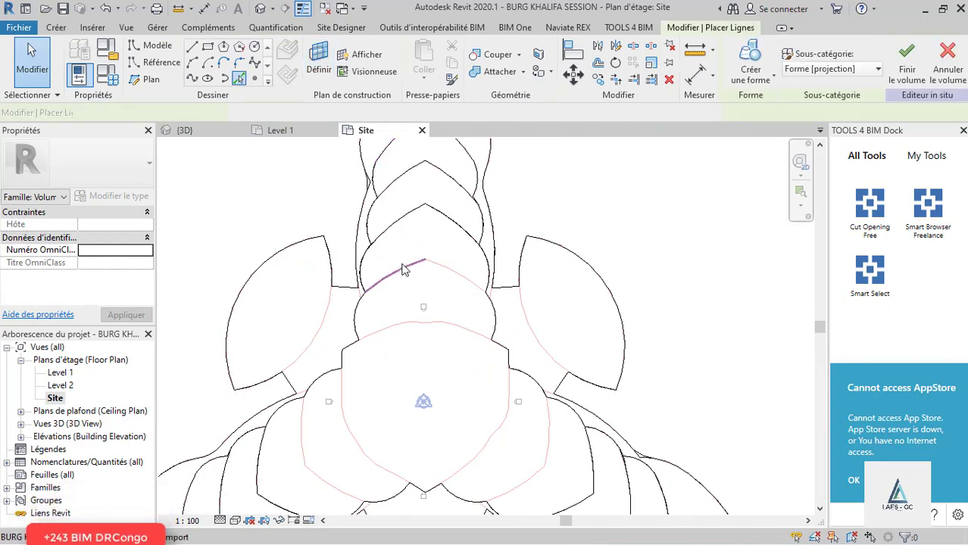
pyautogui.click(400, 275)
pyautogui.scroll(-3, 365, 291)
pyautogui.scroll(2, 362, 309)
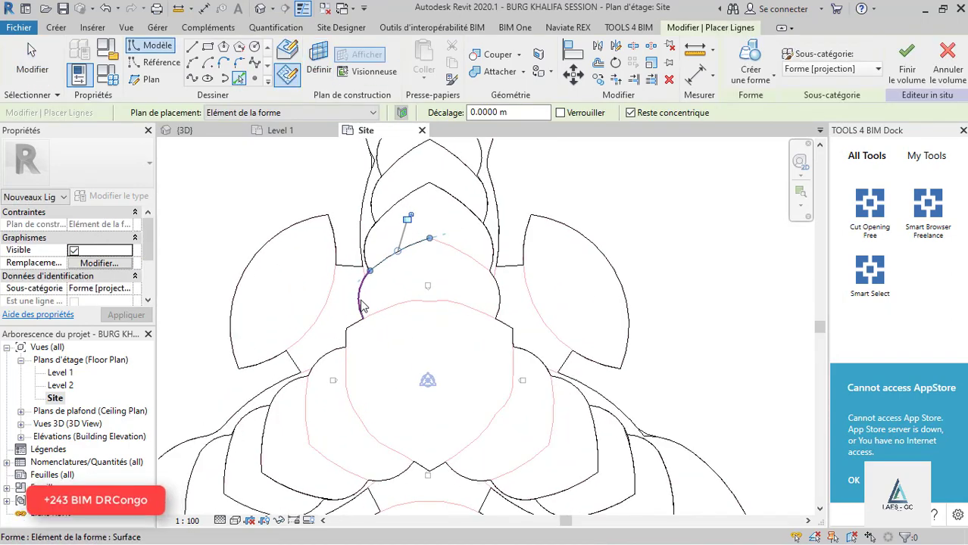
pyautogui.click(360, 328)
pyautogui.scroll(2, 359, 328)
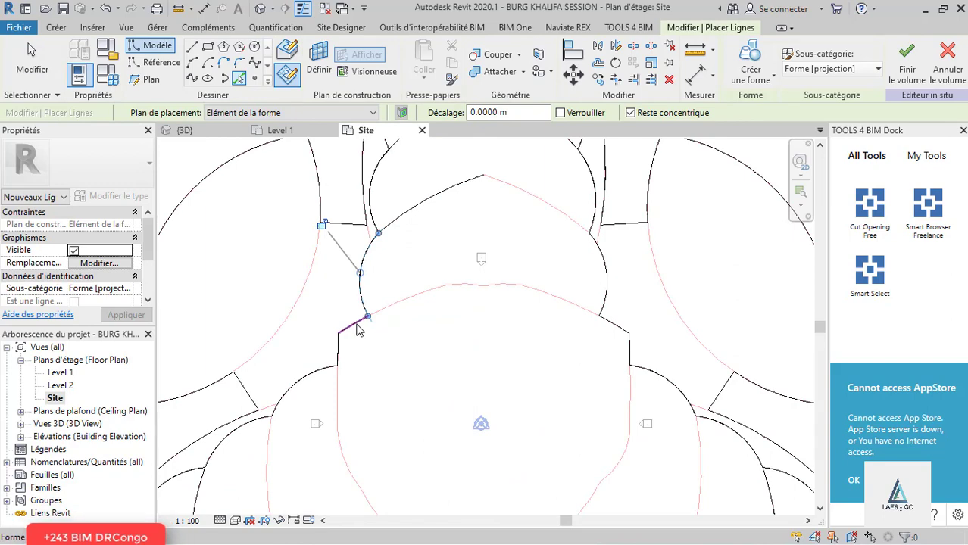
pyautogui.scroll(-2, 360, 329)
pyautogui.scroll(2, 475, 312)
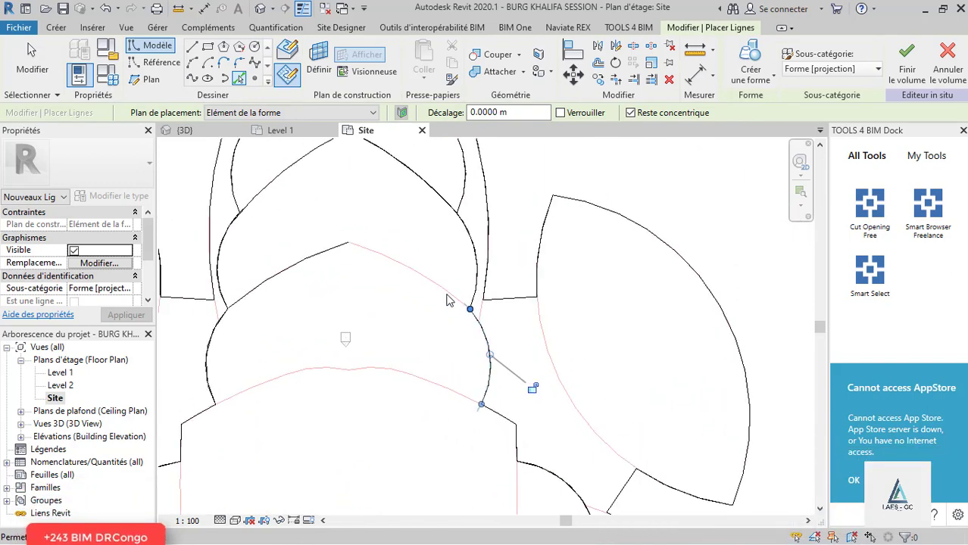
pyautogui.click(443, 286)
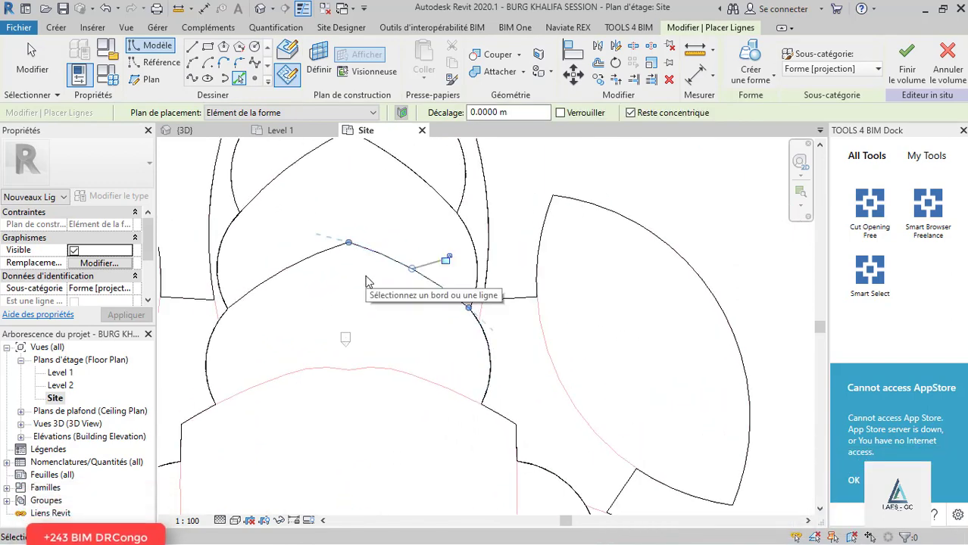
# Trim the traced lines to clean corners at the upper wing's tip and along its side arcs.
pyautogui.press('Escape')
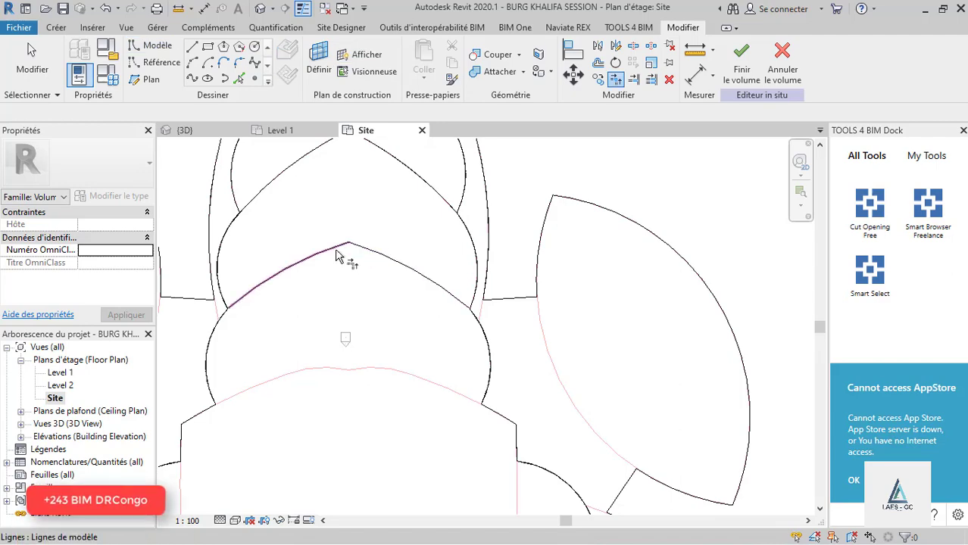
pyautogui.click(342, 248)
pyautogui.scroll(-3, 381, 260)
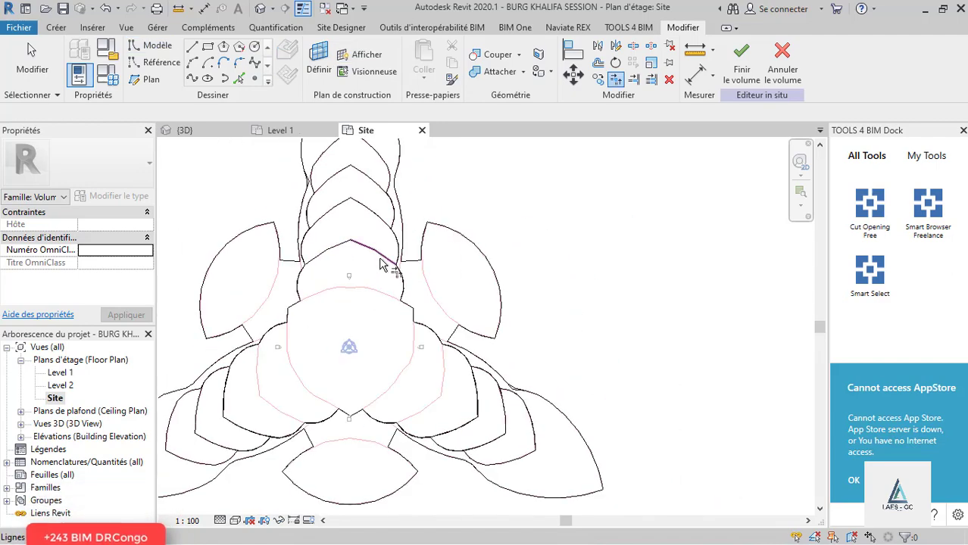
pyautogui.scroll(2, 406, 281)
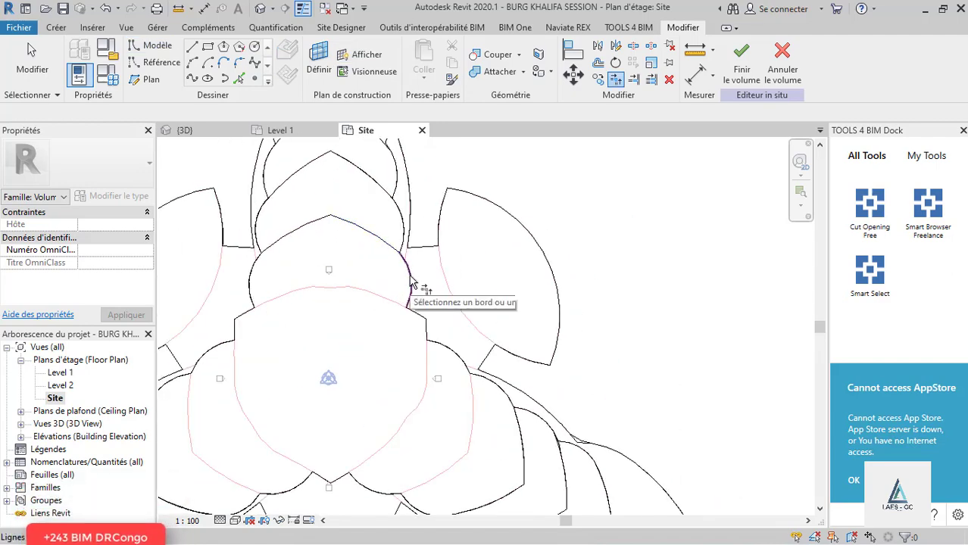
pyautogui.scroll(1, 410, 283)
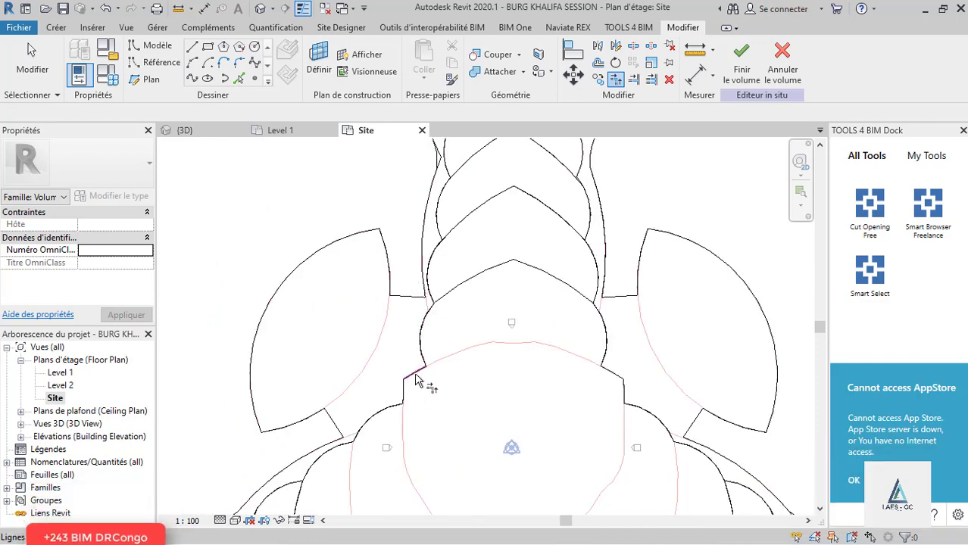
pyautogui.scroll(2, 428, 333)
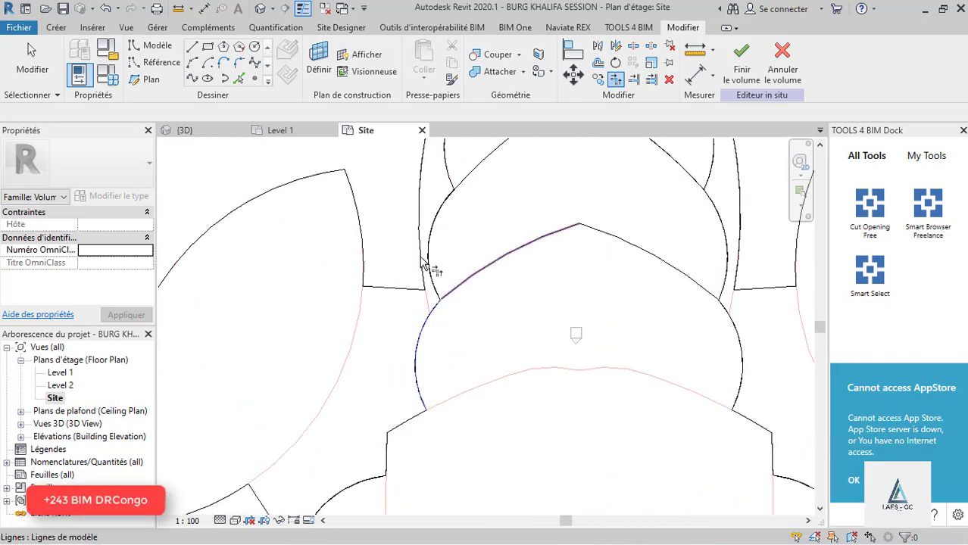
pyautogui.scroll(-5, 477, 240)
pyautogui.press('Escape')
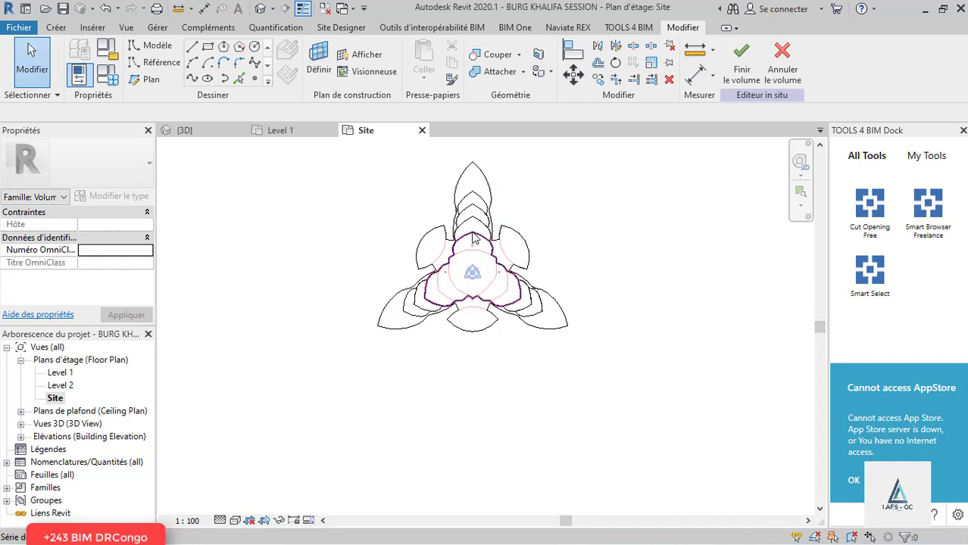
# Create a solid form from the chain of the new, shortened upper-wing outline.
pyautogui.click(467, 266)
pyautogui.scroll(1, 470, 265)
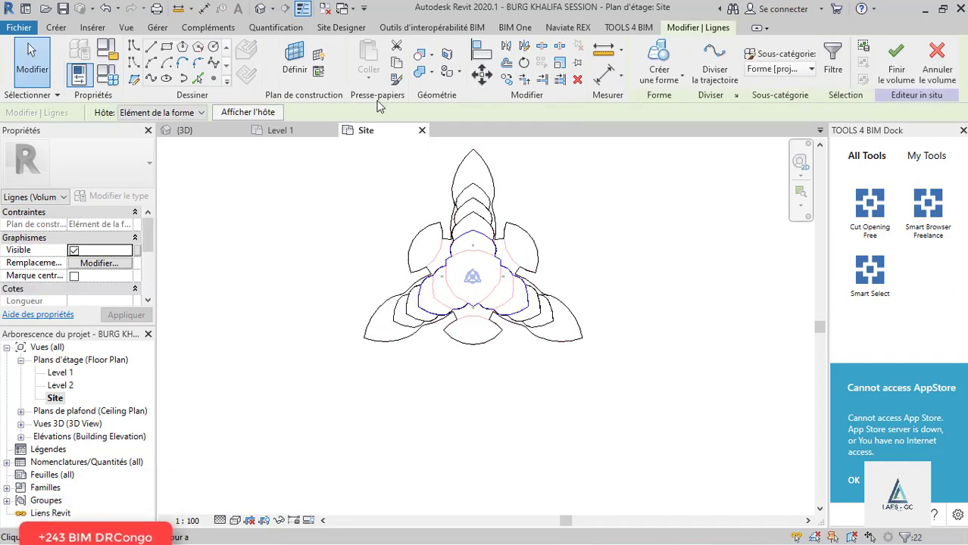
pyautogui.click(207, 136)
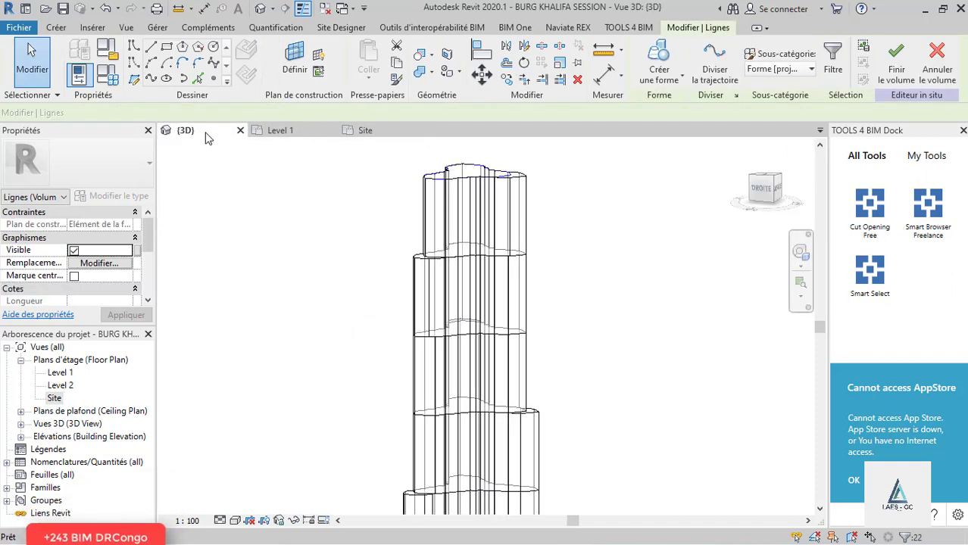
pyautogui.click(681, 78)
pyautogui.click(666, 113)
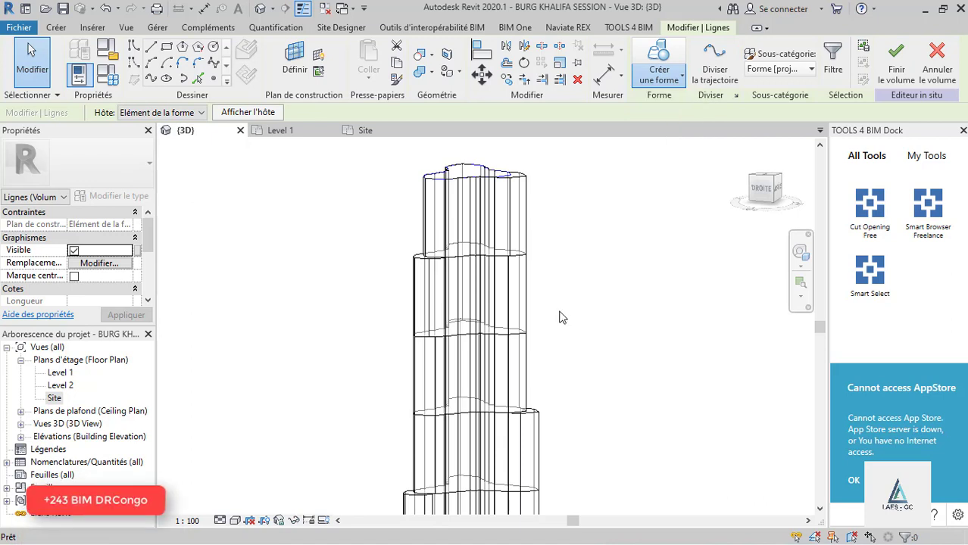
# Set the height of the new form at the top of the tower to 70 m.
pyautogui.scroll(-3, 493, 349)
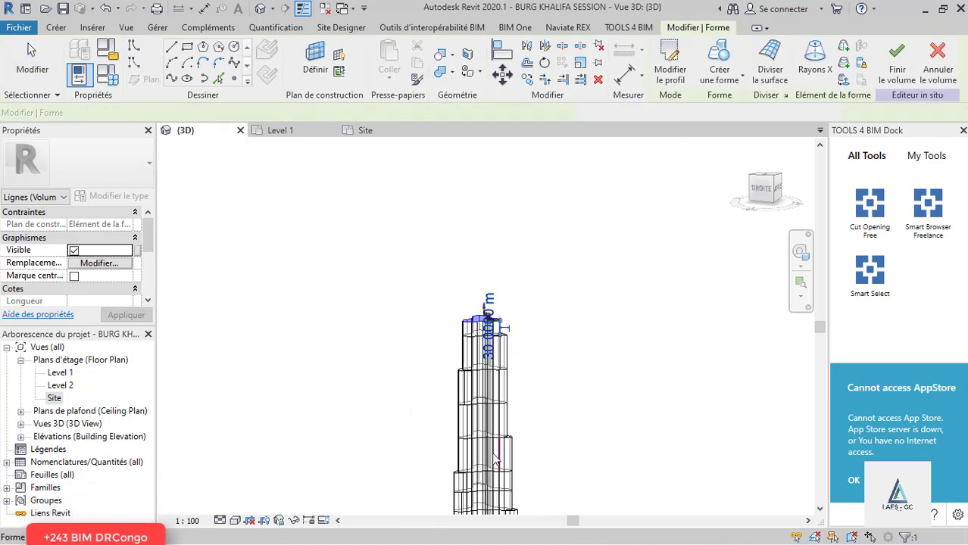
pyautogui.scroll(2, 494, 345)
pyautogui.click(488, 306)
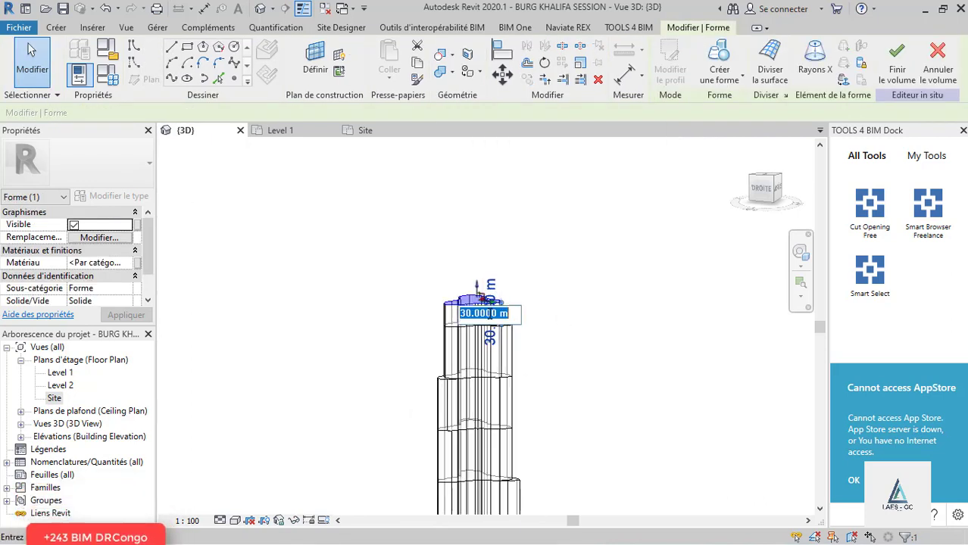
pyautogui.write('70')
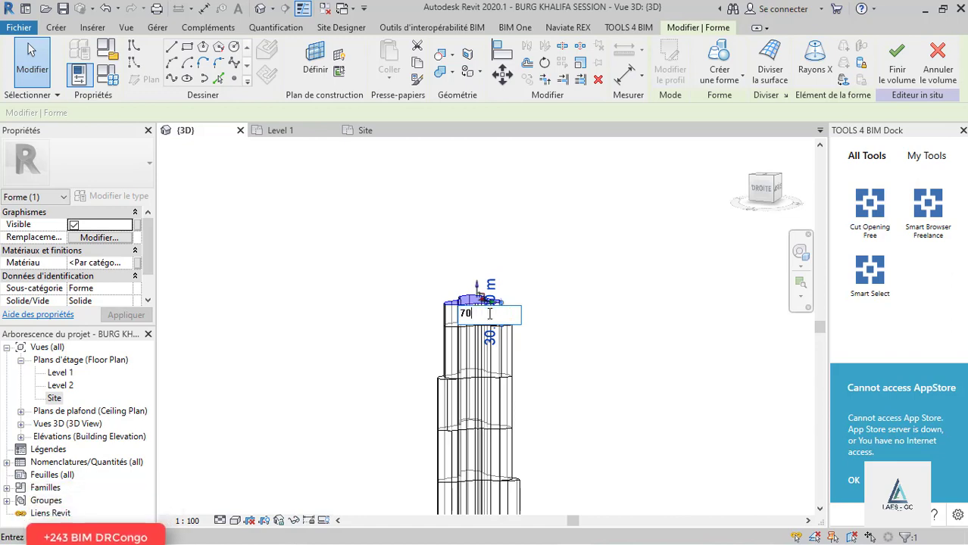
pyautogui.press('Return')
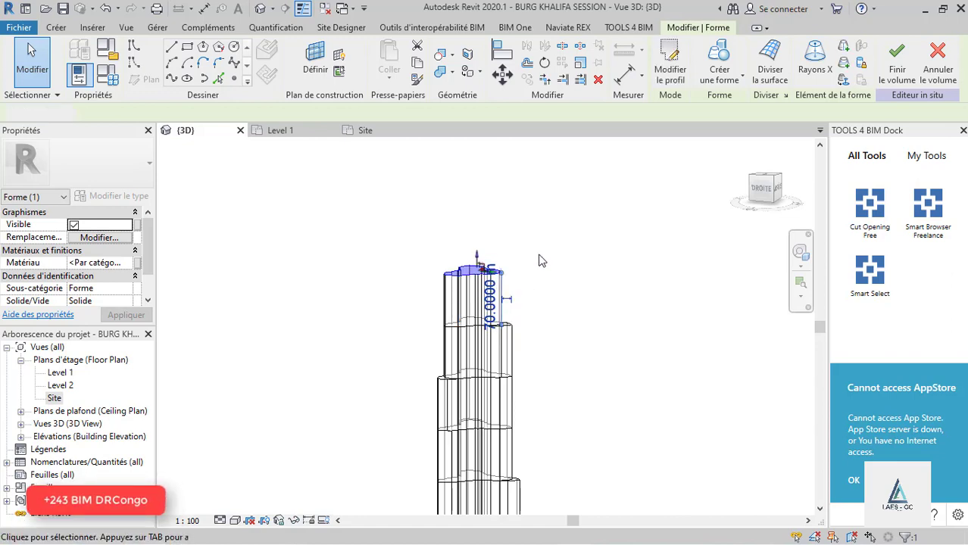
# In the Site plan, set the work plane by picking the top face of the newest tier.
pyautogui.press('Escape')
pyautogui.click(286, 131)
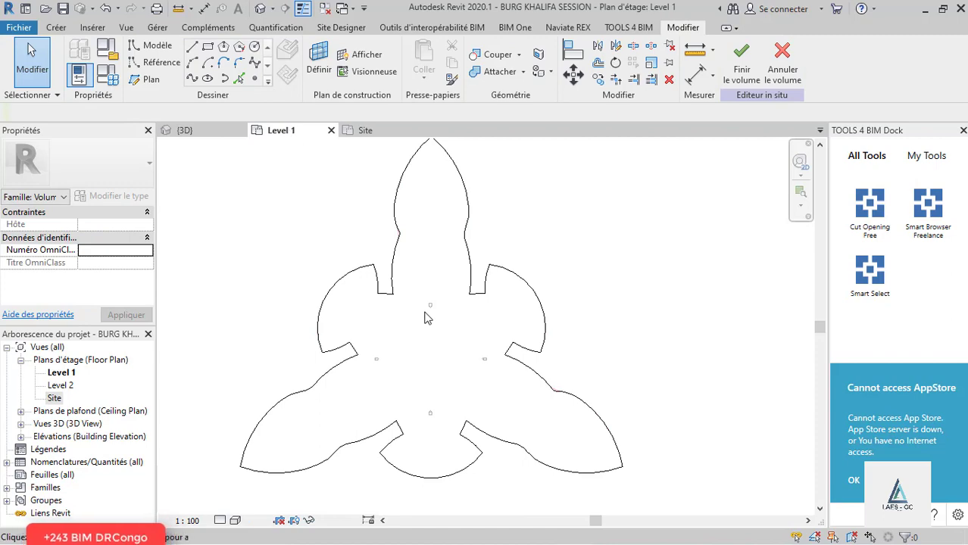
pyautogui.click(376, 134)
pyautogui.scroll(3, 437, 222)
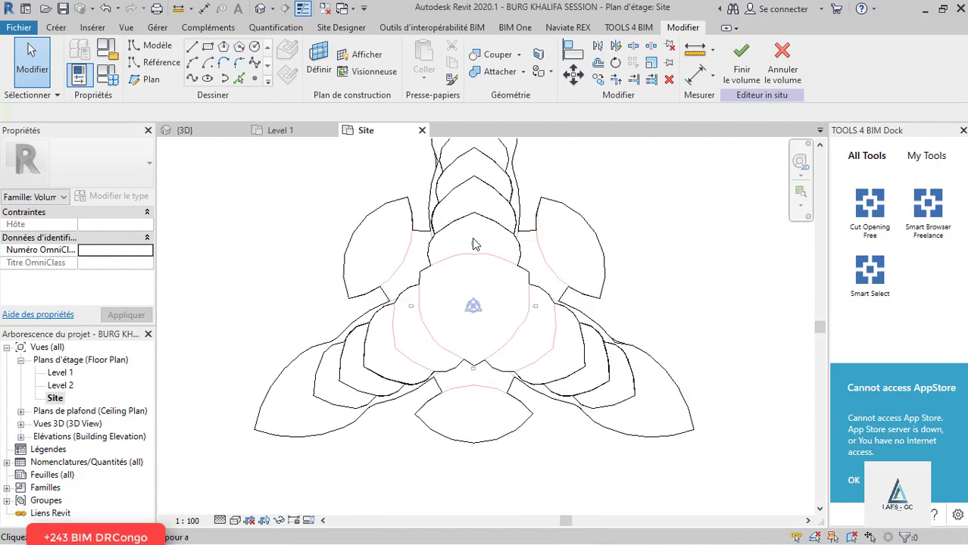
pyautogui.click(319, 61)
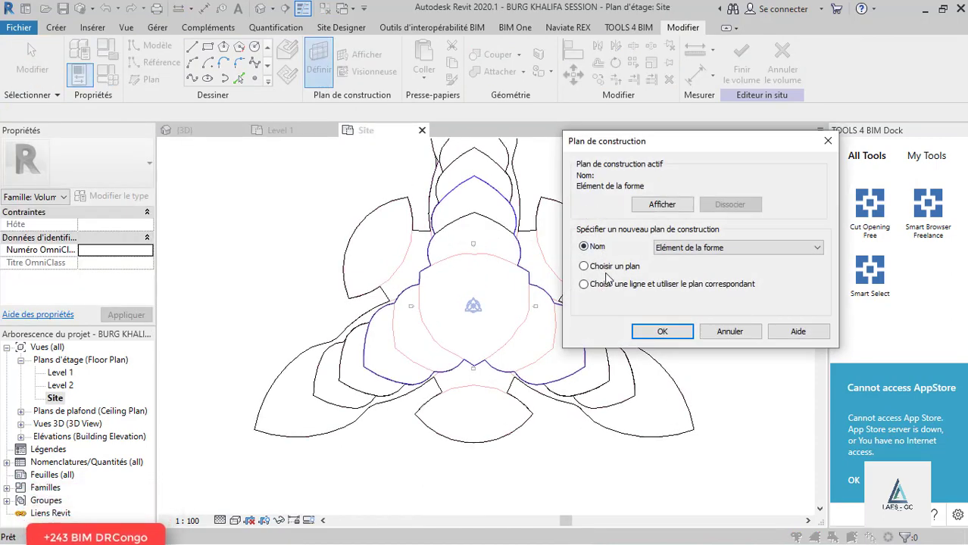
pyautogui.click(662, 331)
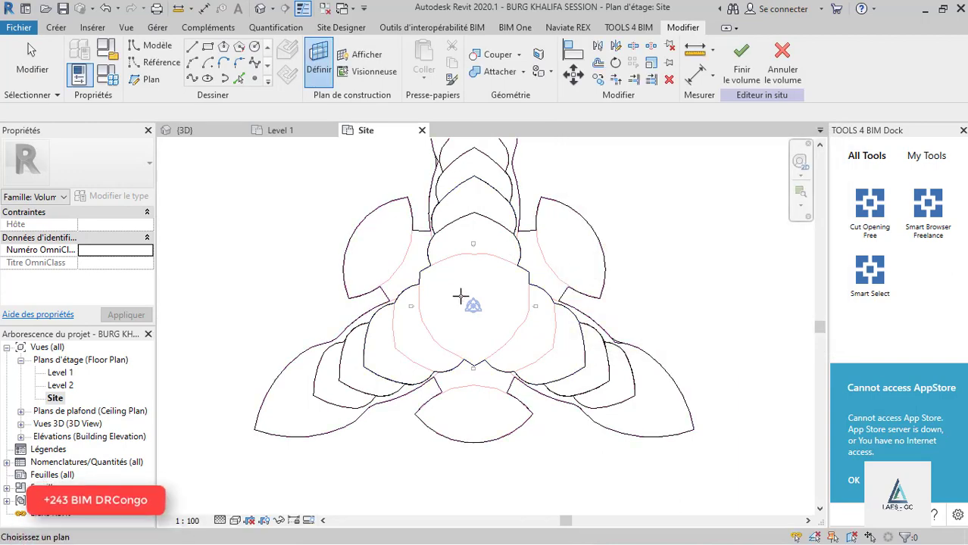
pyautogui.click(464, 219)
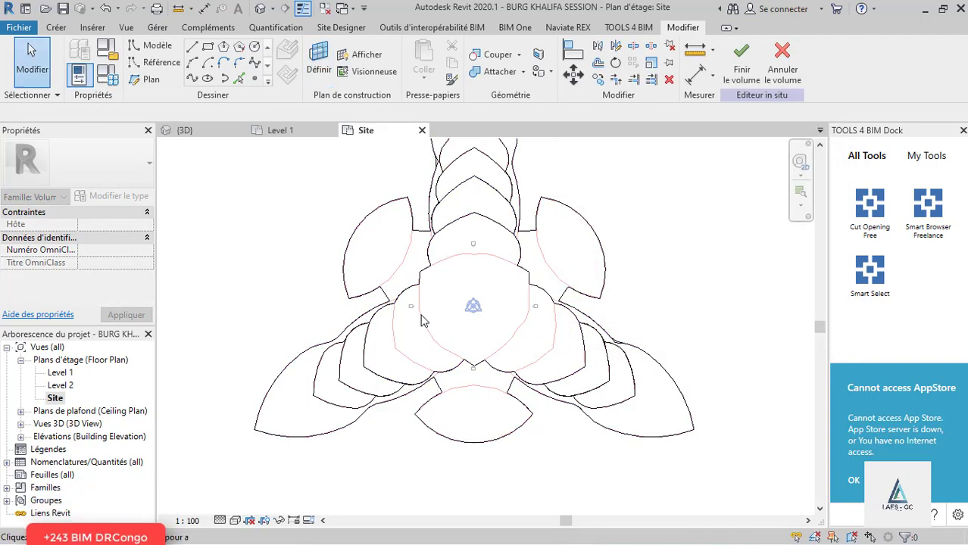
# Trace the next inner outline on the lower-left wing from the existing lines, including the pointed edges and the rounded side arcs.
pyautogui.scroll(3, 420, 315)
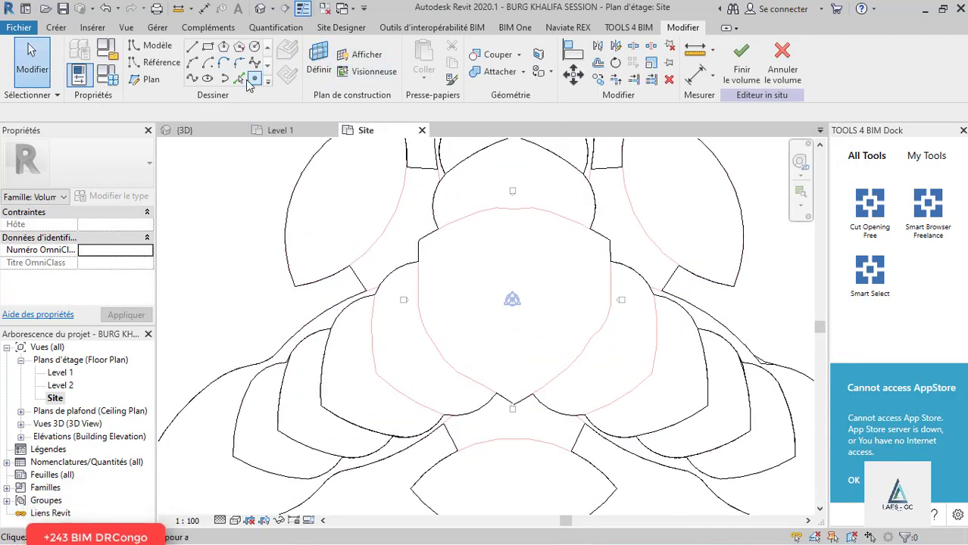
pyautogui.click(239, 79)
pyautogui.click(460, 415)
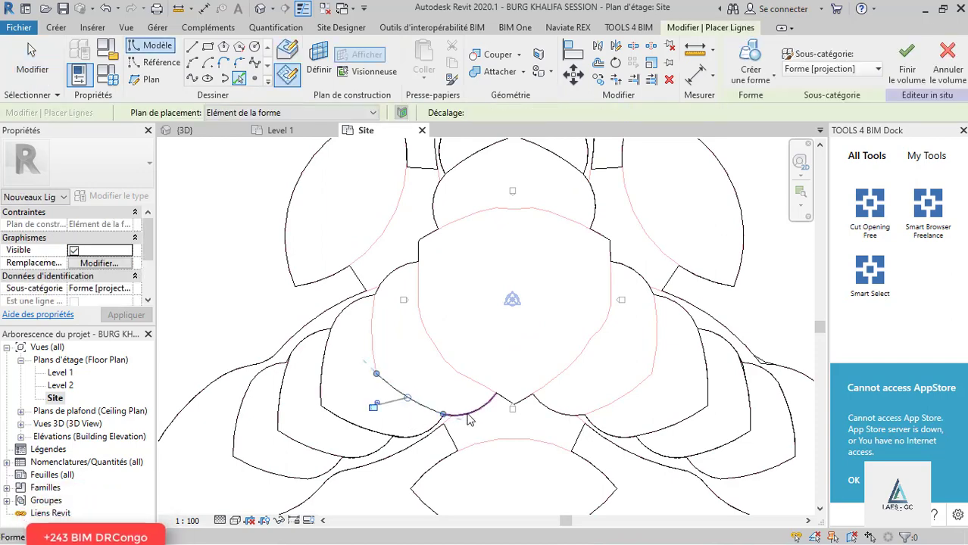
pyautogui.scroll(1, 498, 415)
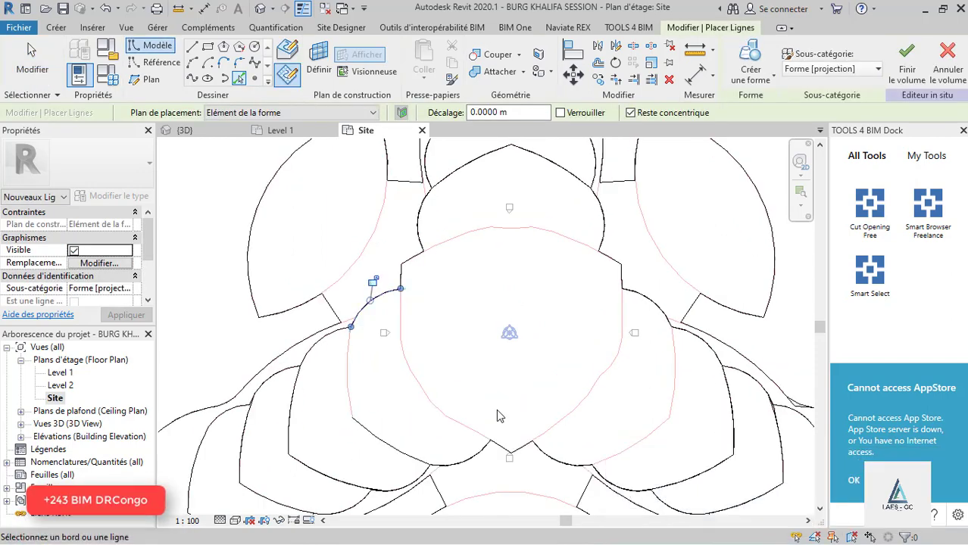
pyautogui.click(346, 349)
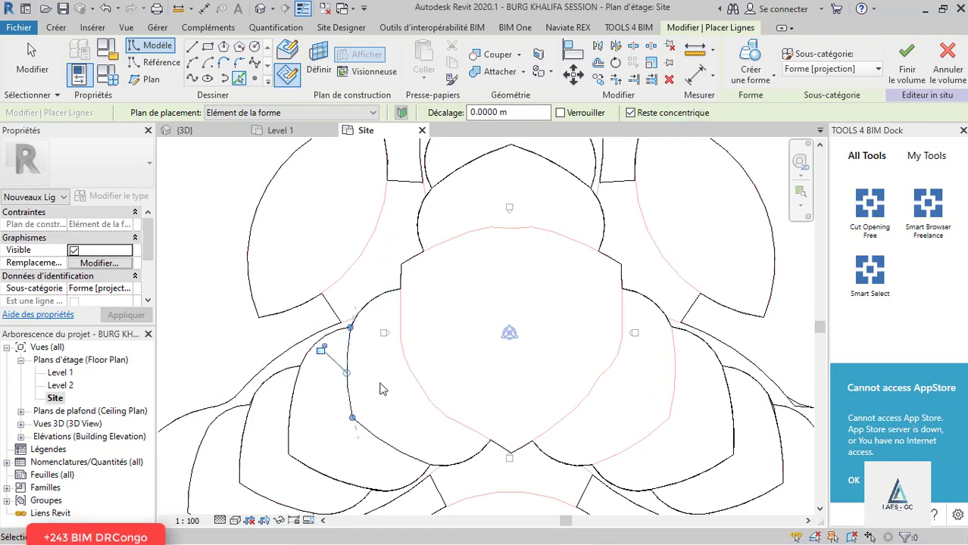
pyautogui.press('Escape')
pyautogui.press('Escape')
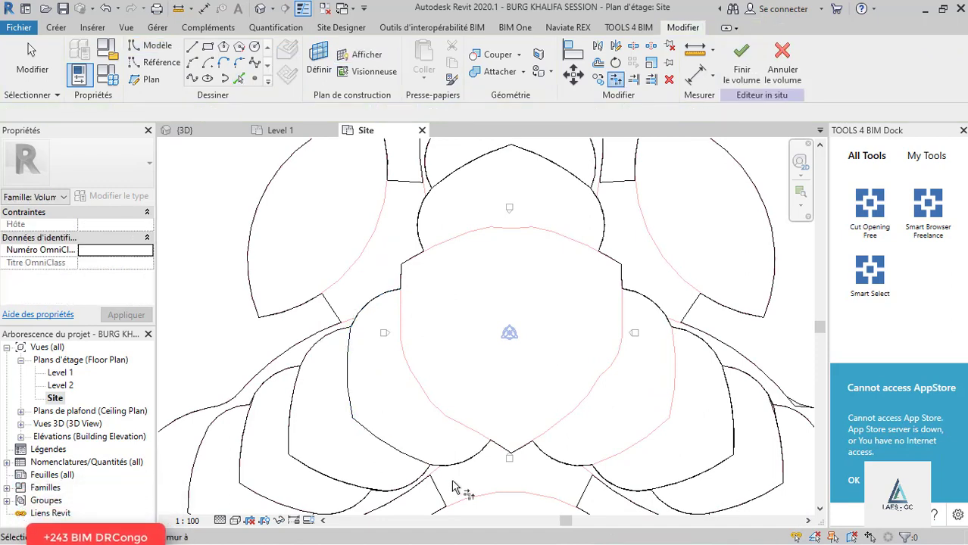
# Trim the traced lines to clean corners where the lower-left wing's arcs meet the central core and the wing tip.
pyautogui.scroll(2, 458, 468)
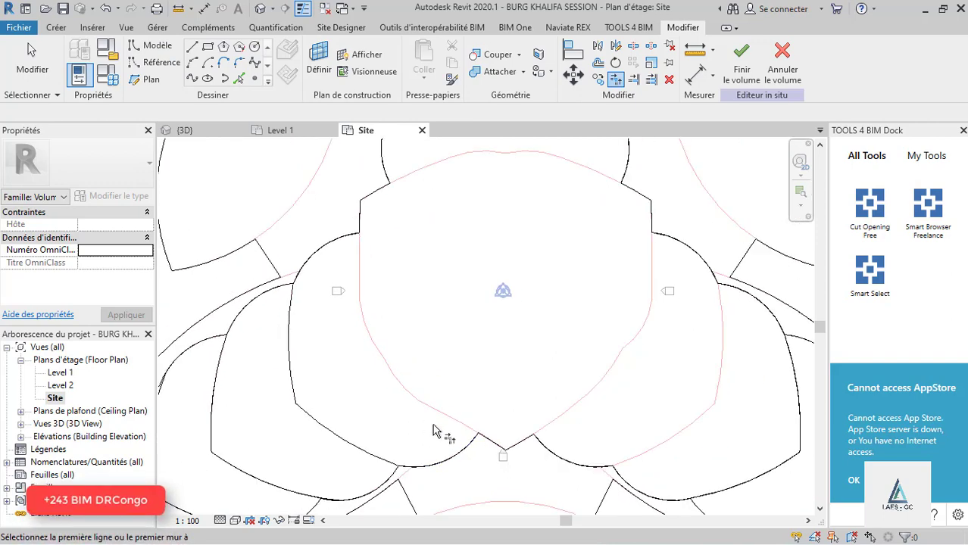
pyautogui.click(487, 442)
pyautogui.scroll(-3, 531, 451)
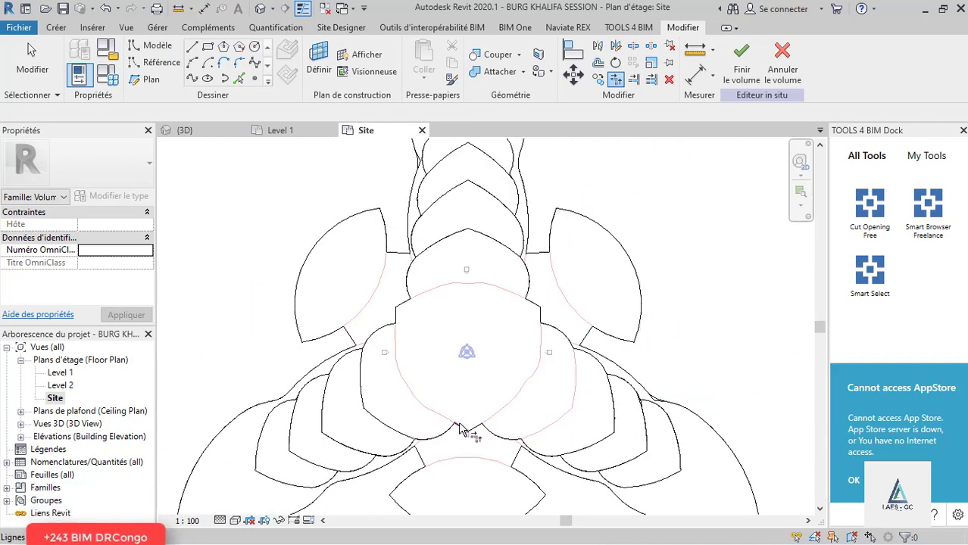
pyautogui.scroll(3, 540, 452)
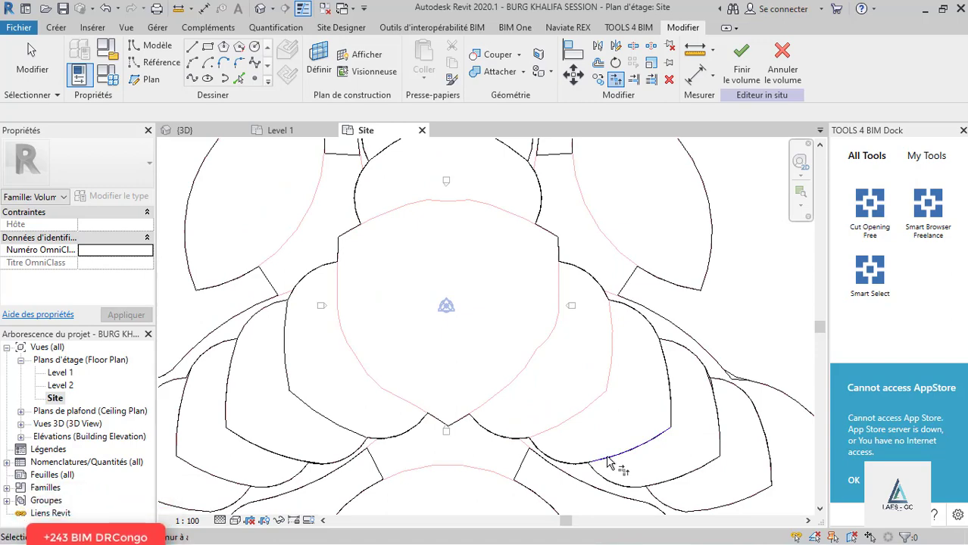
pyautogui.scroll(-3, 608, 463)
pyautogui.scroll(2, 584, 451)
pyautogui.scroll(2, 435, 390)
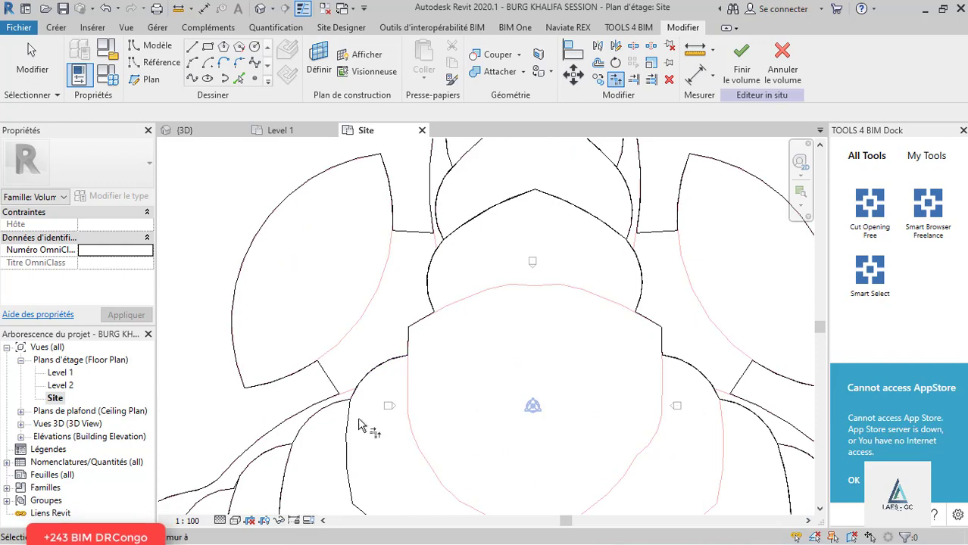
pyautogui.scroll(-3, 361, 383)
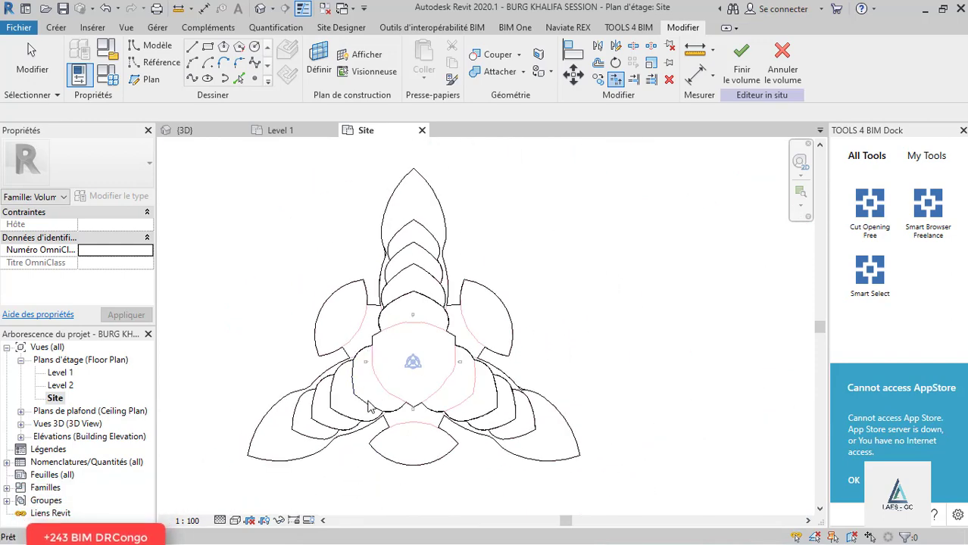
pyautogui.scroll(2, 367, 398)
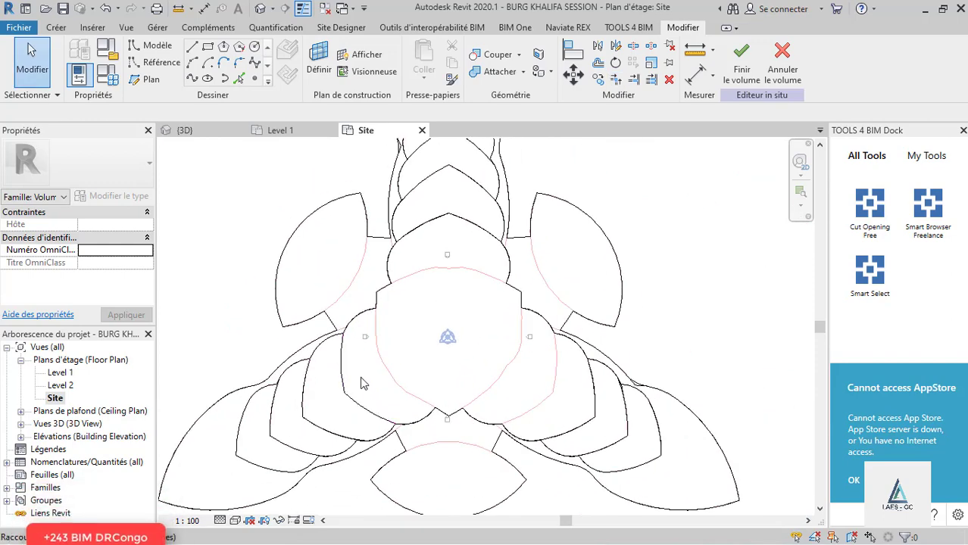
pyautogui.scroll(1, 398, 428)
pyautogui.click(392, 426)
pyautogui.scroll(-3, 402, 353)
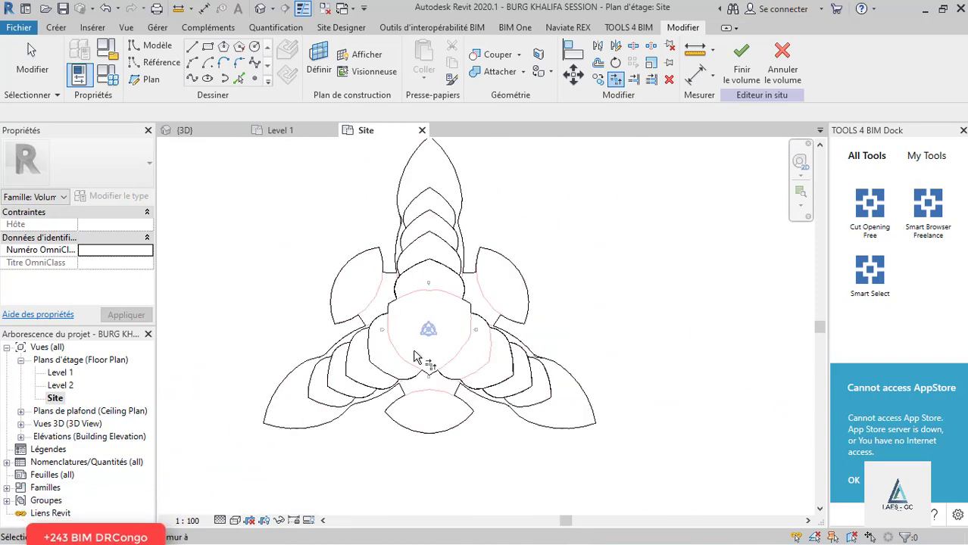
pyautogui.press('Escape')
pyautogui.press('Escape')
# Select the chain of the outline with the shortened lower-left wing and create a solid form from it in the 3D view.
pyautogui.click(494, 389)
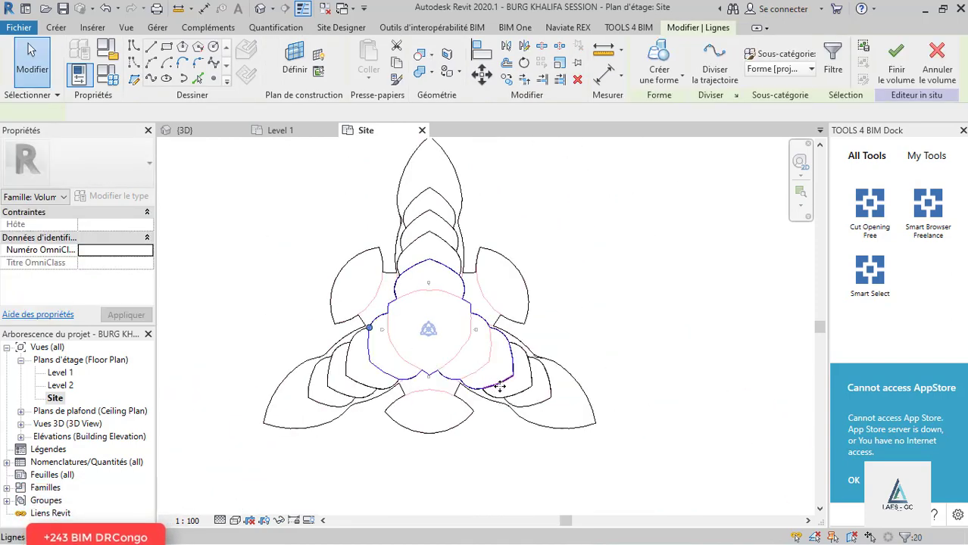
pyautogui.click(198, 135)
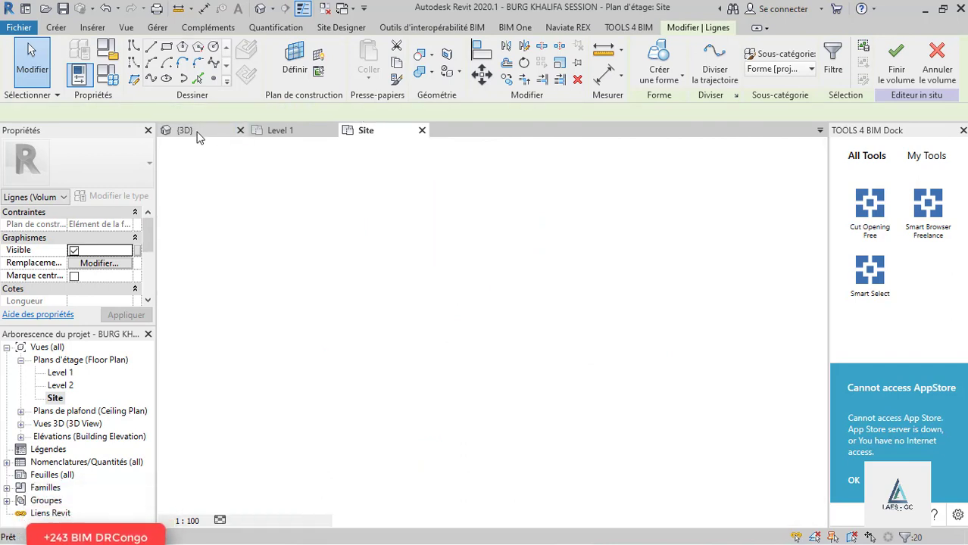
pyautogui.click(659, 76)
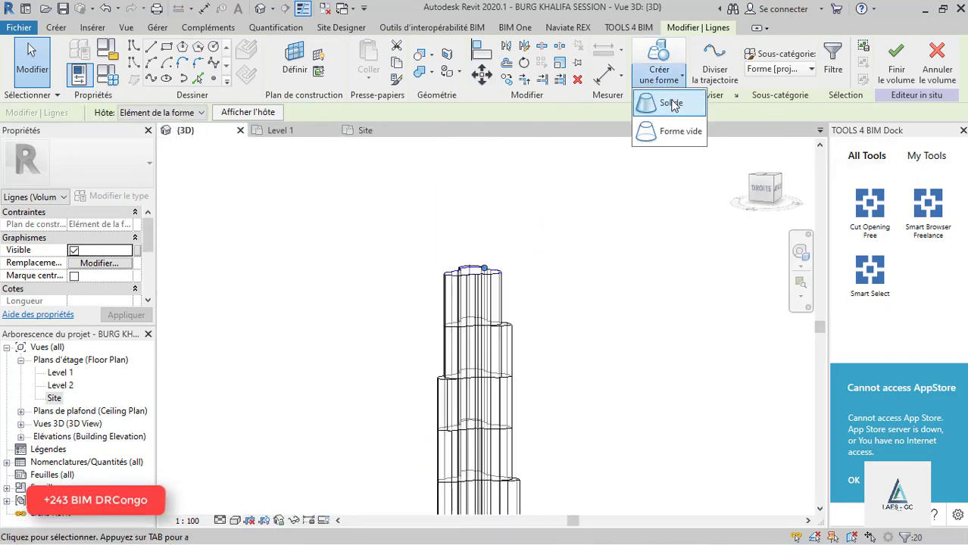
pyautogui.click(670, 101)
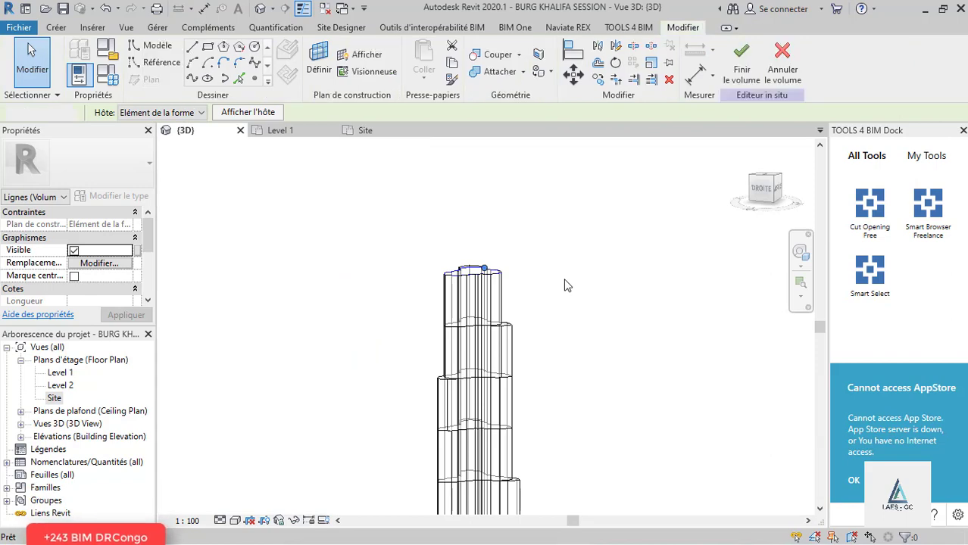
# Set the height of the newly created top tier to 70 m.
pyautogui.scroll(2, 478, 244)
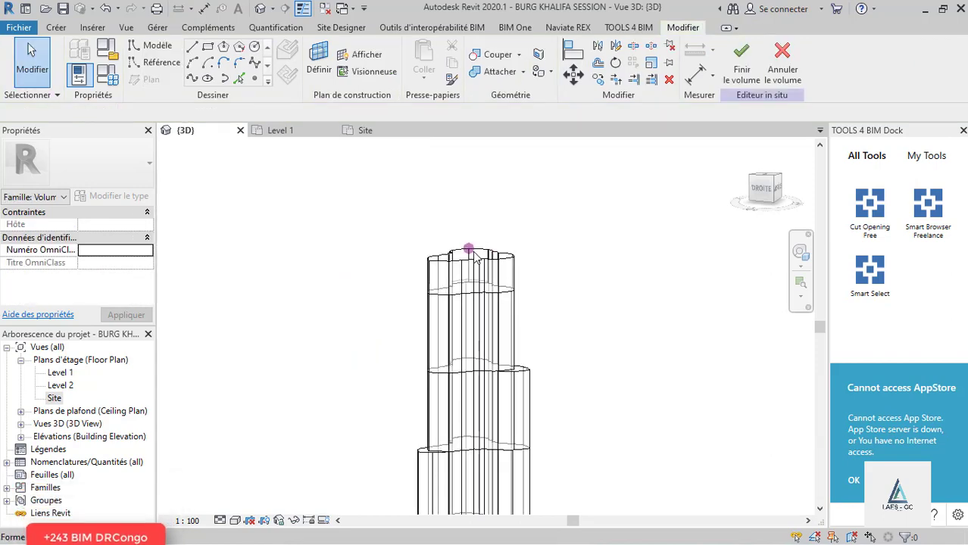
pyautogui.scroll(-3, 476, 258)
pyautogui.keyDown('shift'); pyautogui.moveTo(475, 257); pyautogui.dragTo(443, 284, button='middle'); pyautogui.keyUp('shift')
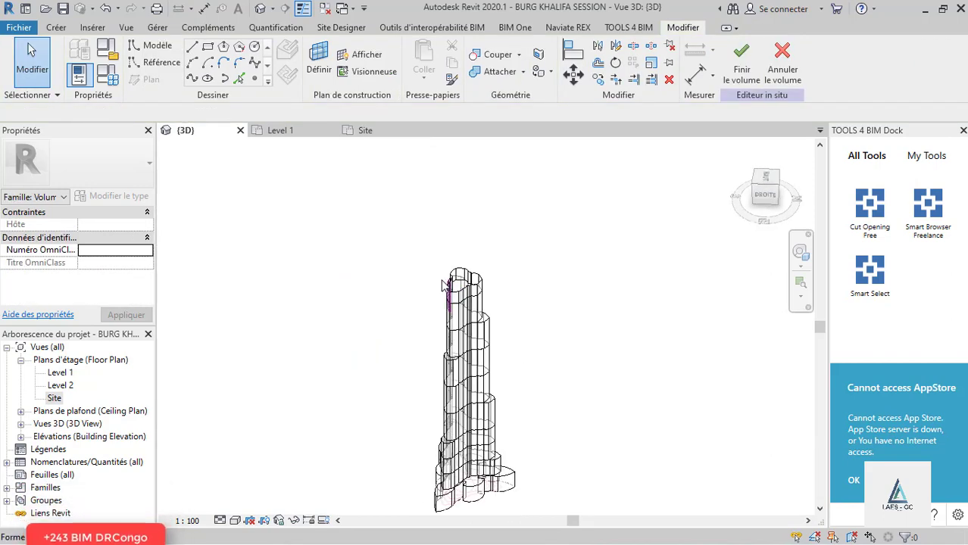
pyautogui.scroll(2, 447, 283)
pyautogui.scroll(4, 503, 265)
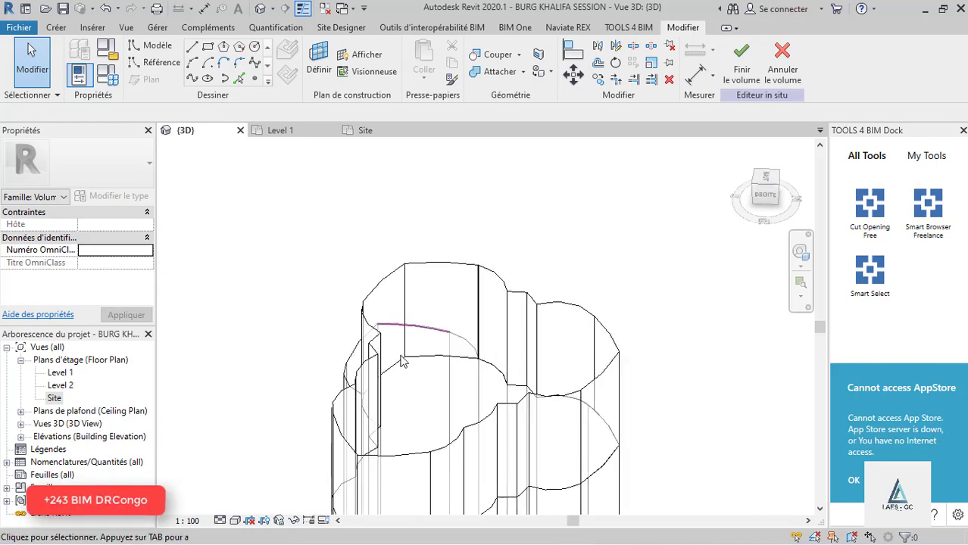
pyautogui.keyDown('shift'); pyautogui.moveTo(402, 352); pyautogui.dragTo(519, 384, button='middle'); pyautogui.keyUp('shift')
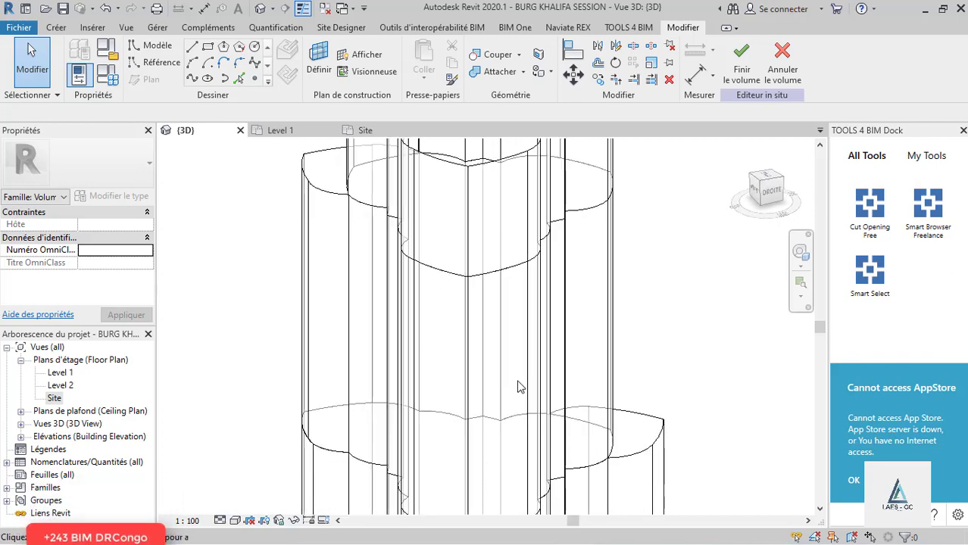
pyautogui.scroll(-4, 519, 387)
pyautogui.keyDown('shift'); pyautogui.moveTo(477, 306); pyautogui.dragTo(523, 278, button='middle'); pyautogui.keyUp('shift')
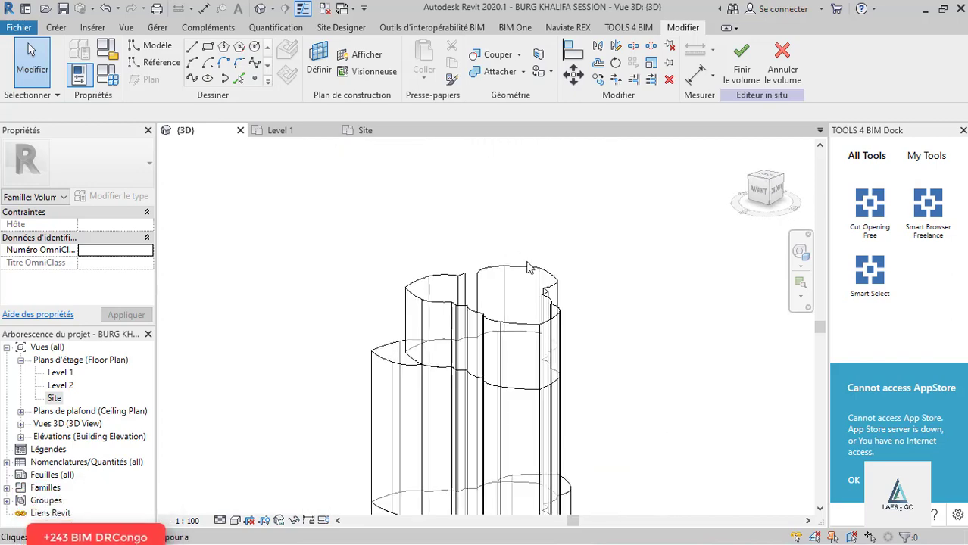
pyautogui.click(452, 303)
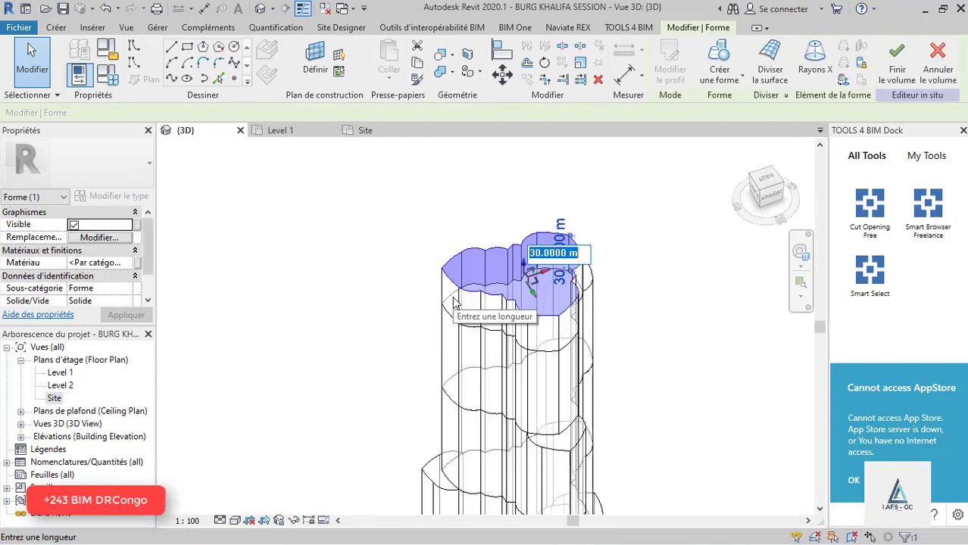
pyautogui.write('70')
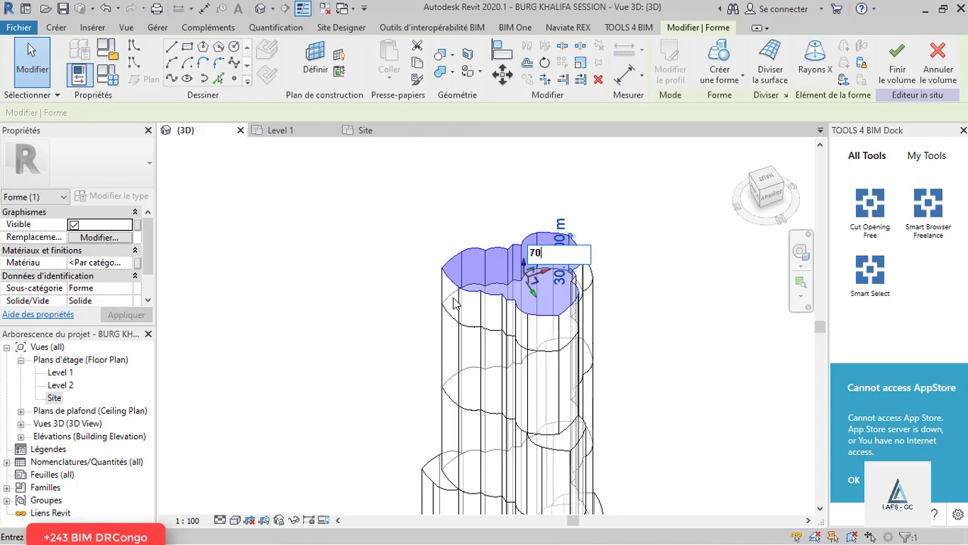
pyautogui.press('Return')
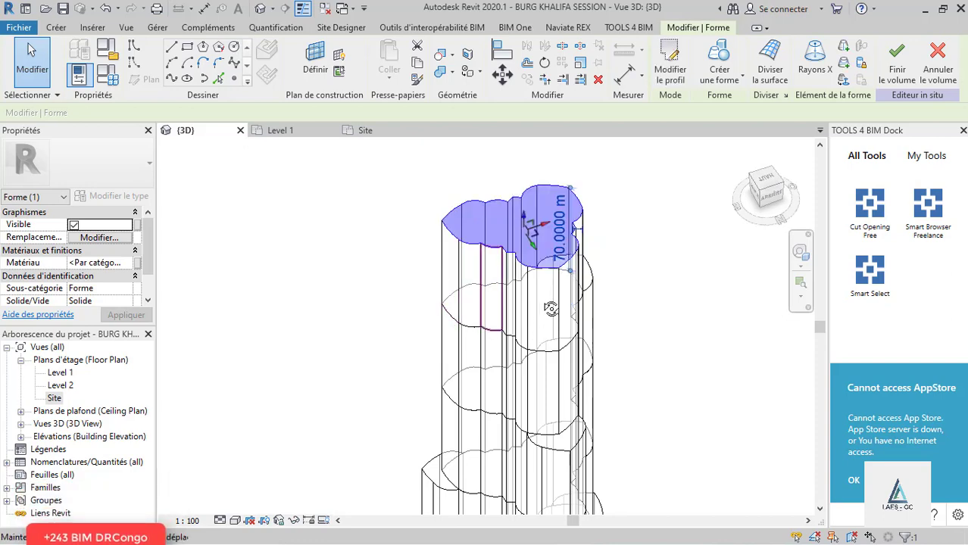
# Return to the Site plan and pick the top face of the new 70 m tier as the work plane.
pyautogui.keyDown('shift'); pyautogui.moveTo(555, 361); pyautogui.dragTo(553, 278, button='middle'); pyautogui.keyUp('shift')
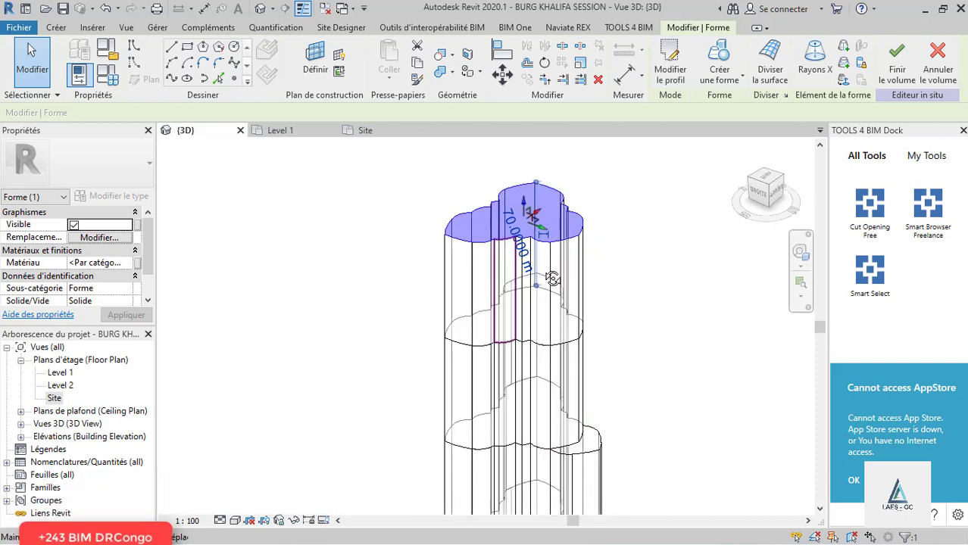
pyautogui.click(365, 132)
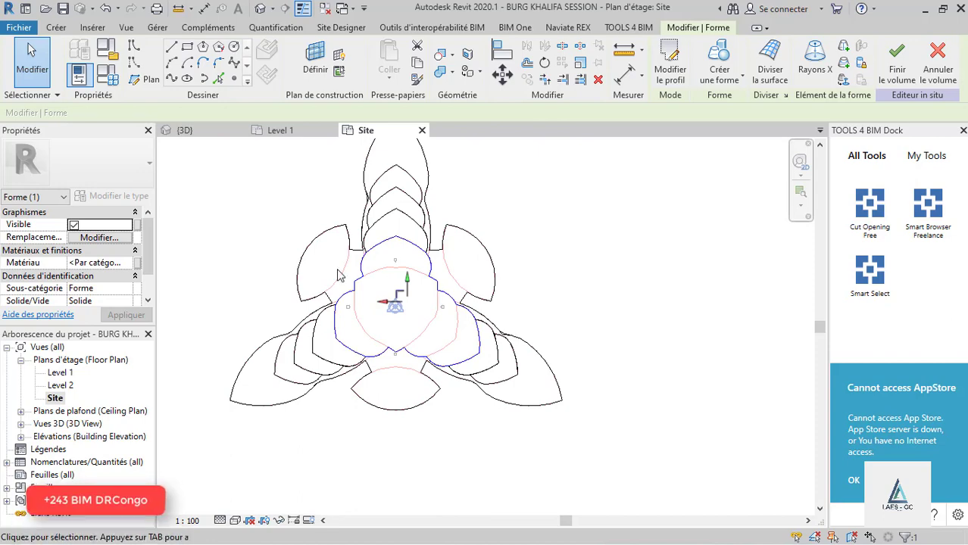
pyautogui.scroll(3, 339, 277)
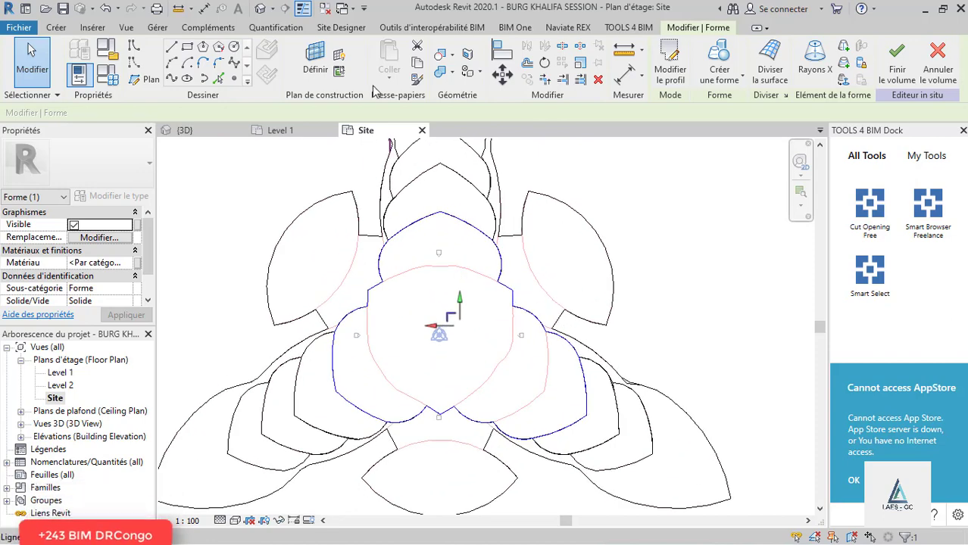
pyautogui.click(319, 70)
pyautogui.click(623, 267)
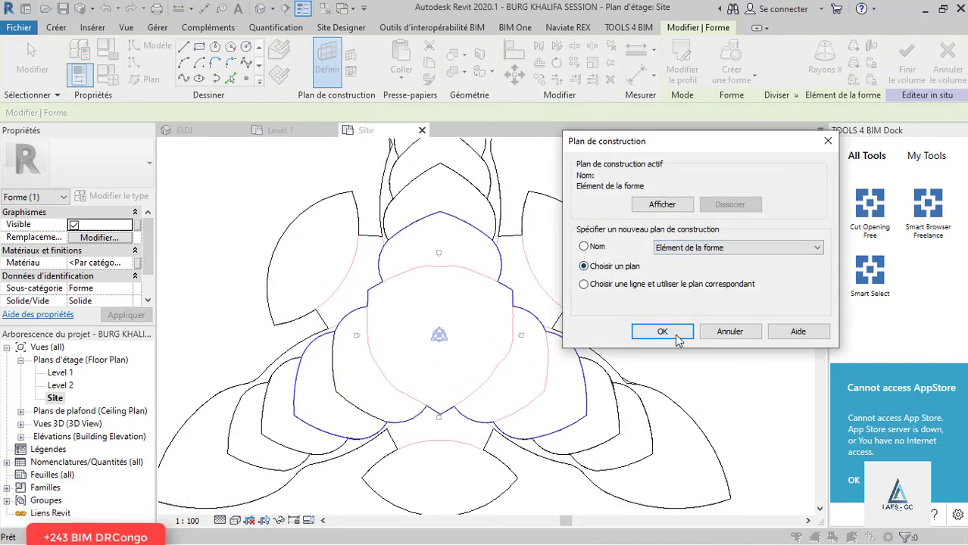
pyautogui.click(674, 333)
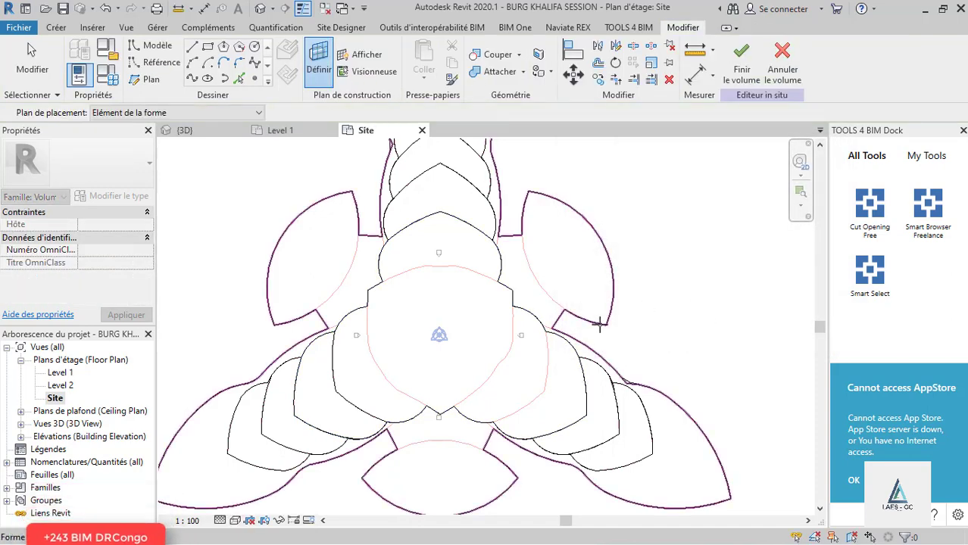
pyautogui.click(528, 317)
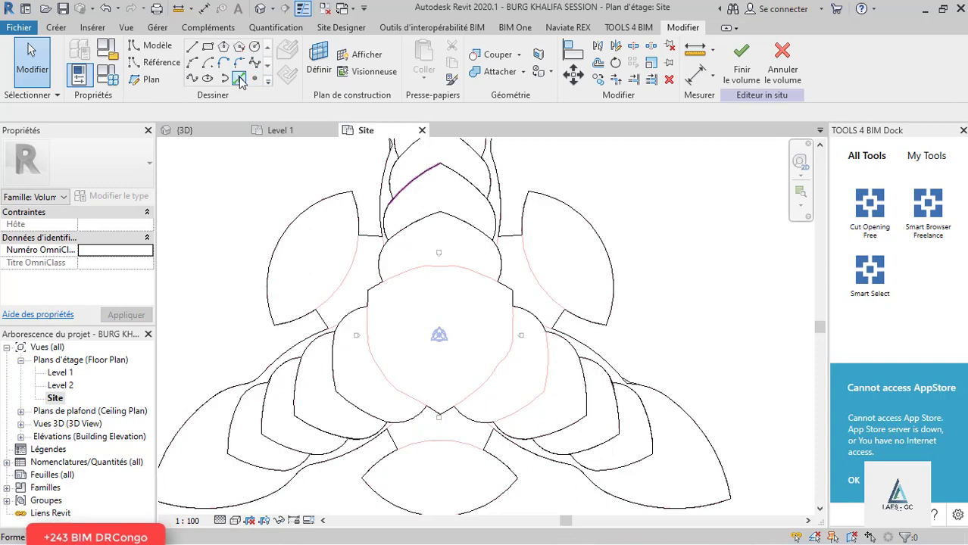
# Trace the shortened lower-right wing's outline on the 70 m tier's top face with picked lines and trim its corners at the core.
pyautogui.click(238, 79)
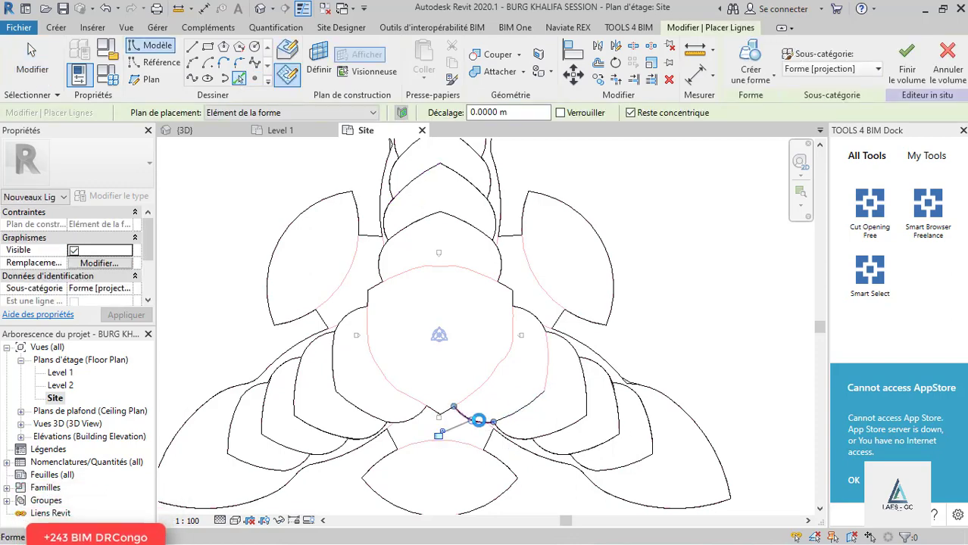
pyautogui.scroll(3, 478, 420)
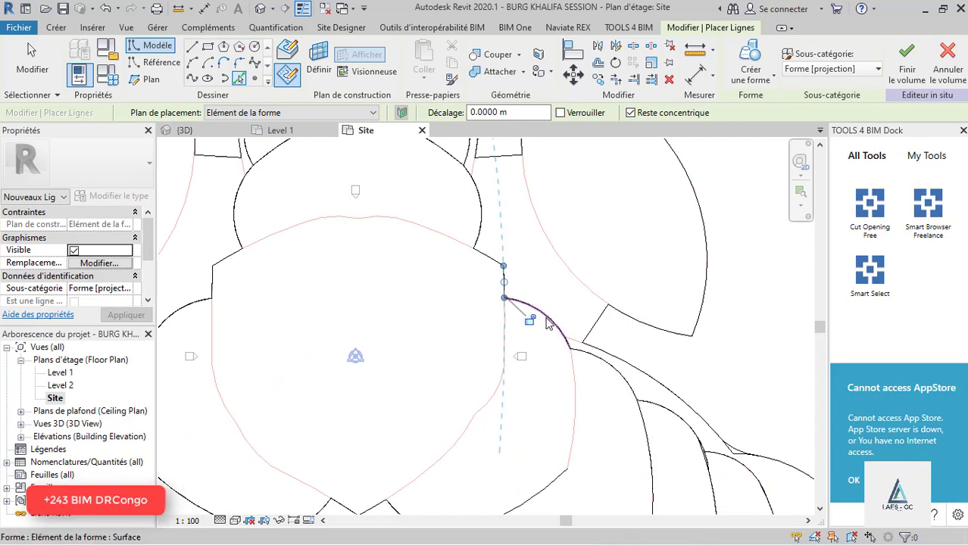
pyautogui.click(570, 349)
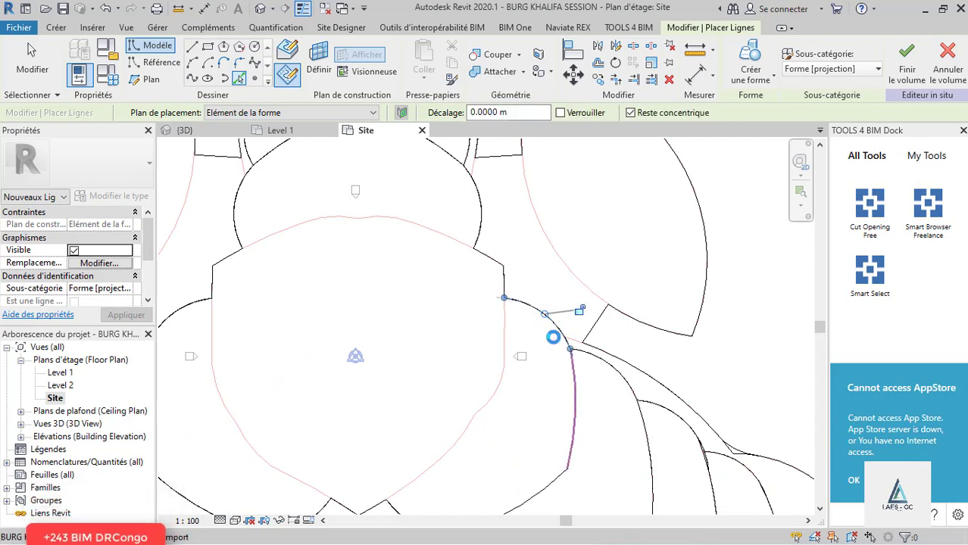
pyautogui.scroll(-2, 553, 337)
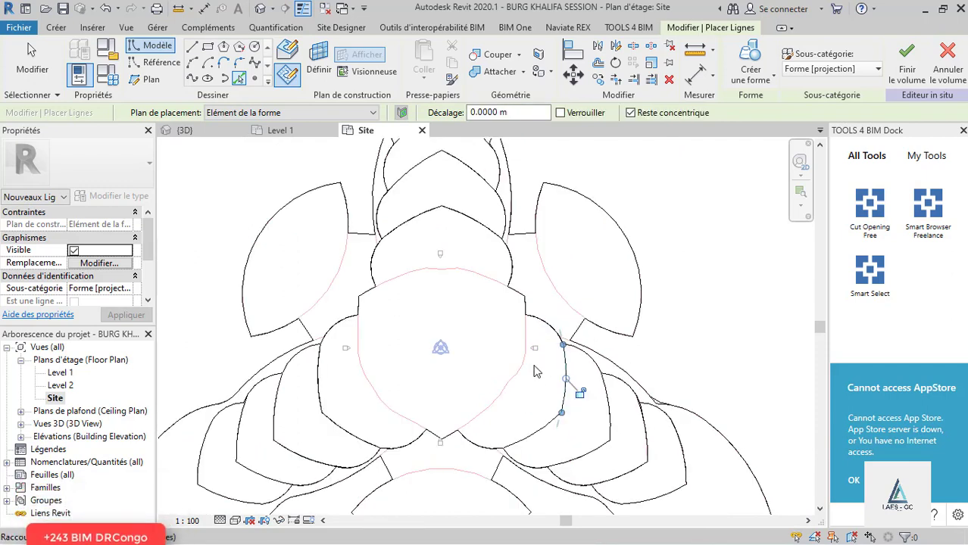
pyautogui.press('Escape')
pyautogui.press('Escape')
pyautogui.scroll(2, 571, 437)
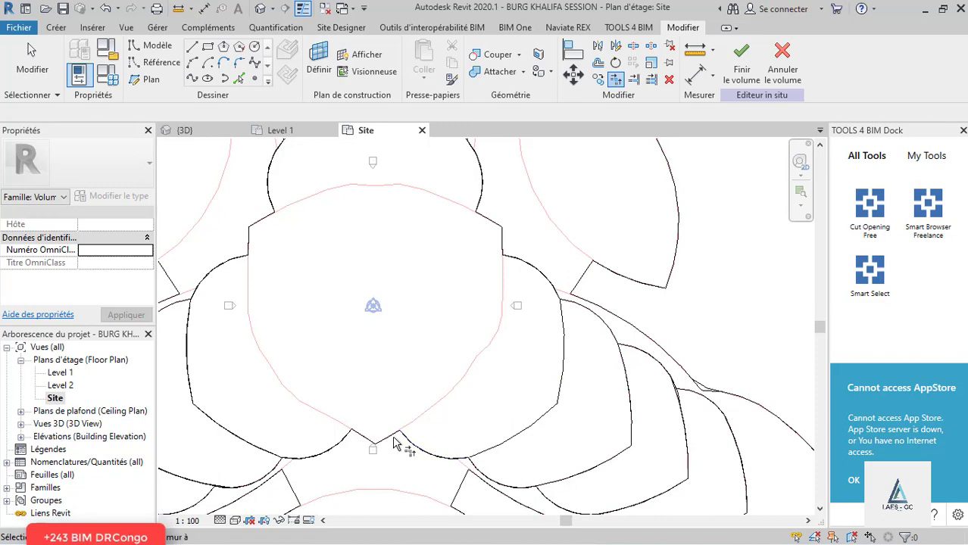
pyautogui.scroll(-2, 397, 446)
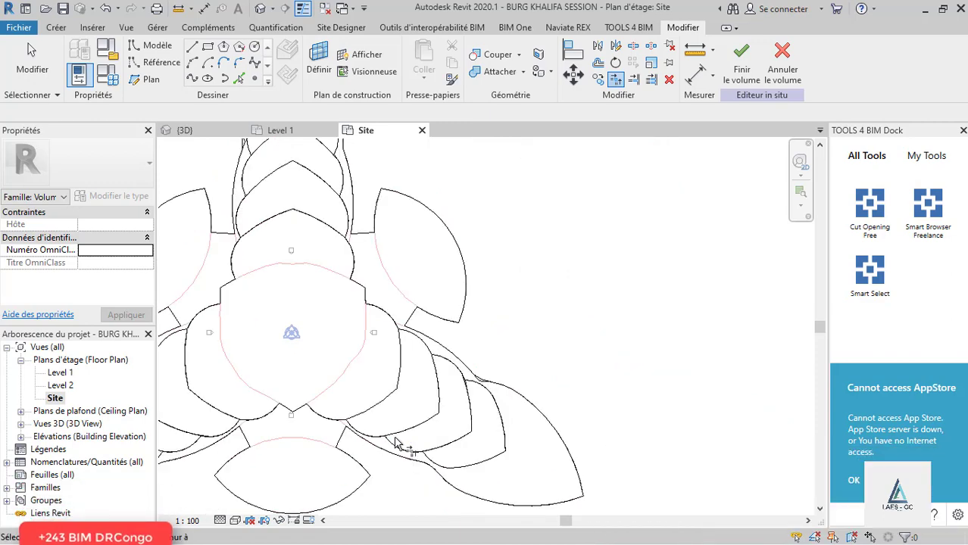
# Select the chain of the outline with three equally shortened wings and create a solid form from it in the 3D view.
pyautogui.press('Tab')
pyautogui.click(400, 389)
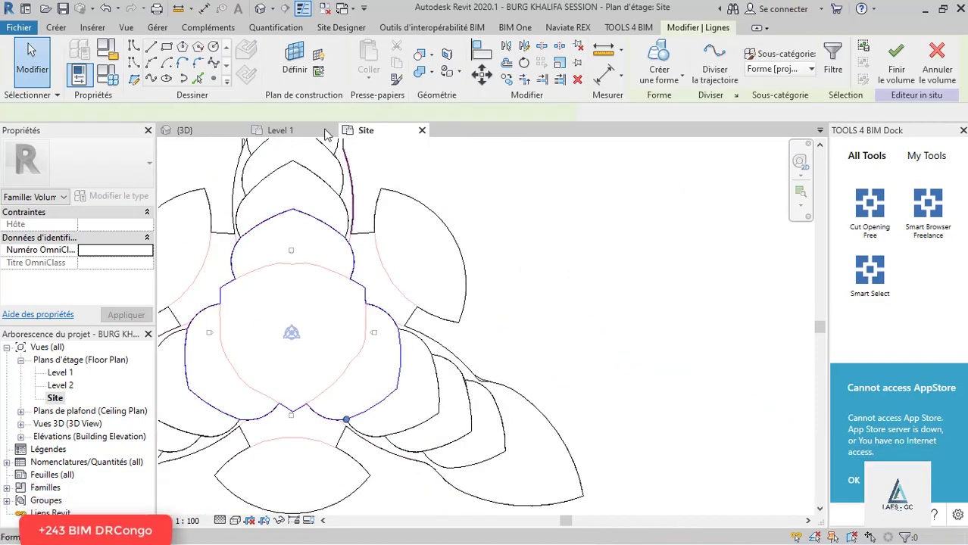
pyautogui.click(186, 131)
pyautogui.scroll(-2, 316, 337)
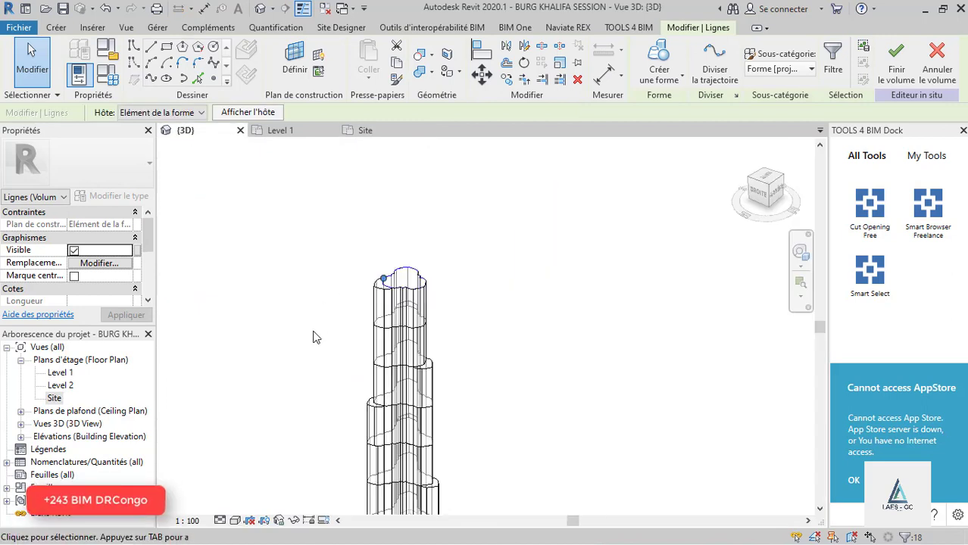
pyautogui.click(680, 79)
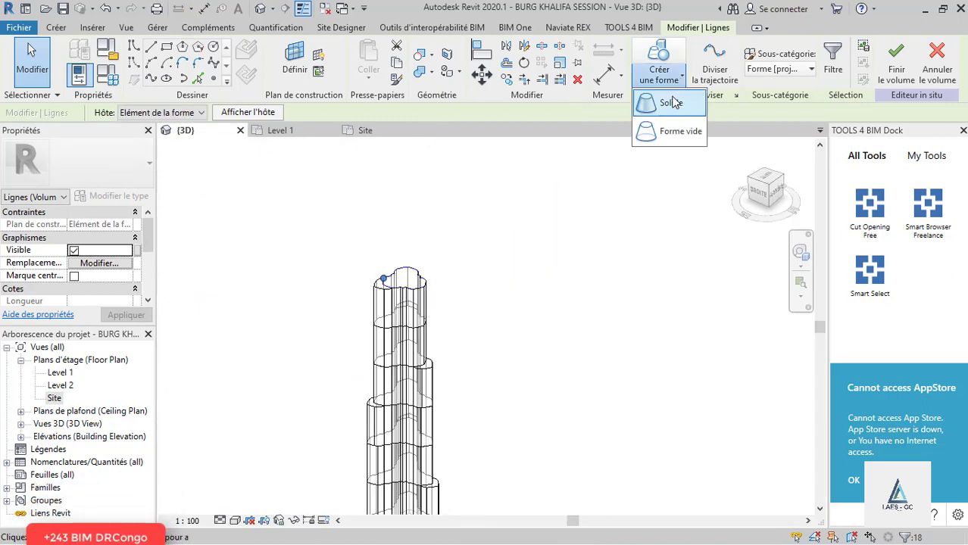
pyautogui.click(672, 100)
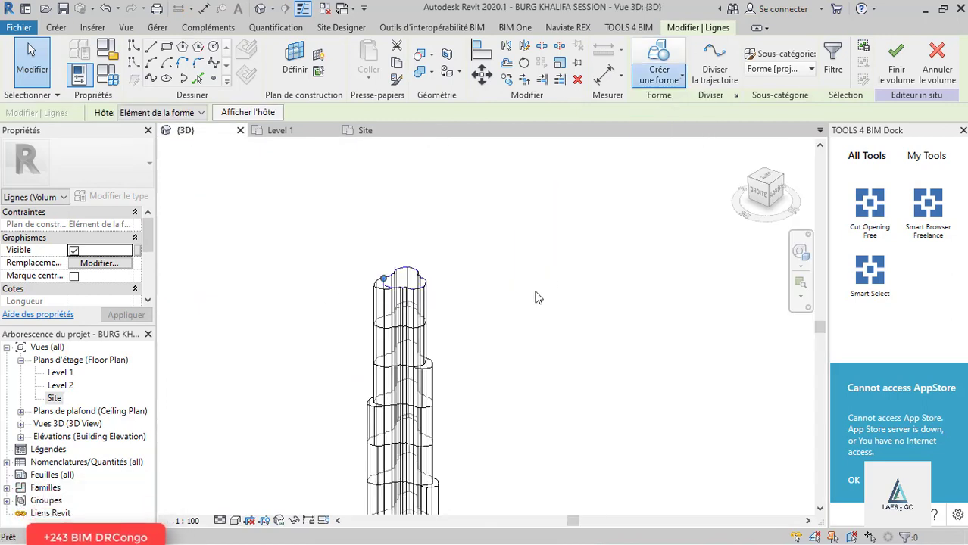
# Set the height of the new three-wing top tier to 70 m.
pyautogui.scroll(1, 407, 255)
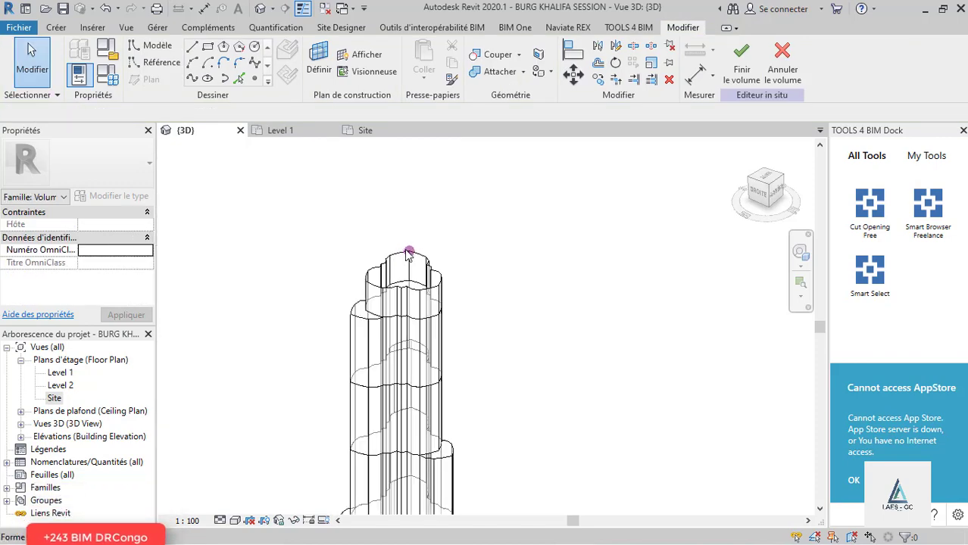
pyautogui.click(408, 256)
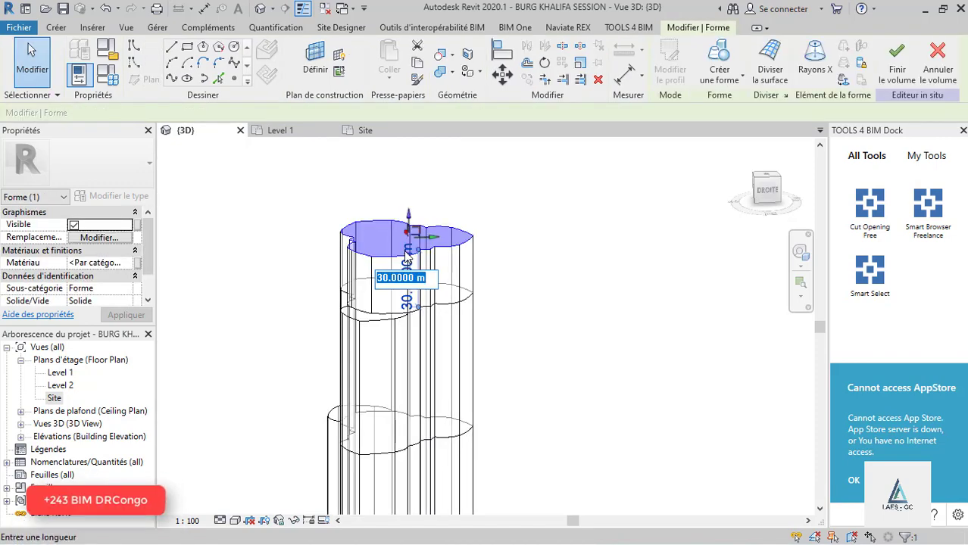
pyautogui.write('70')
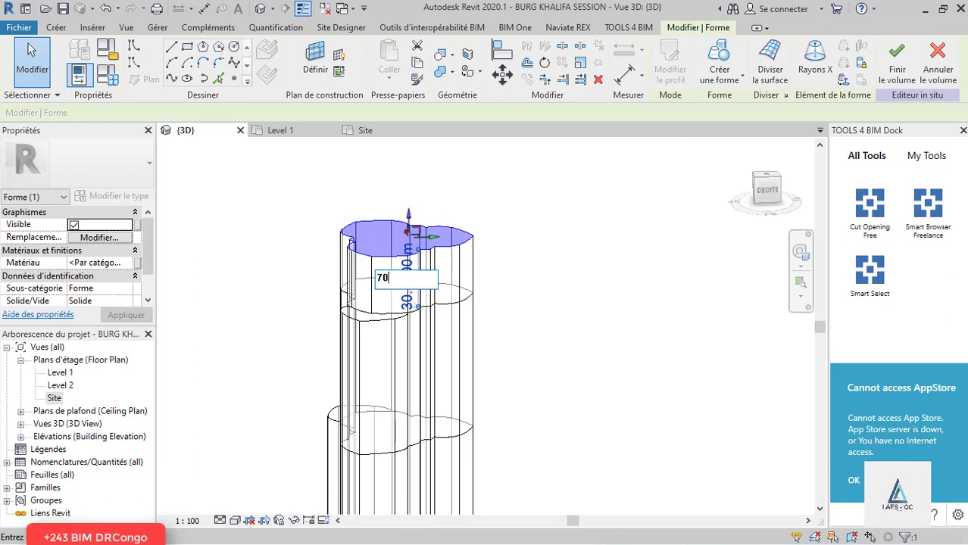
pyautogui.press('Return')
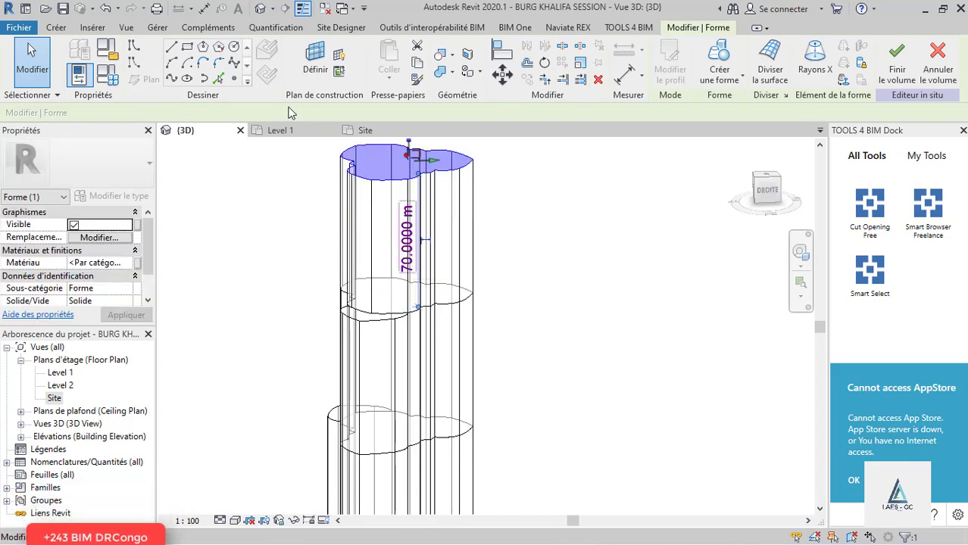
# Return to the Site plan and pick the top face of the latest three-wing tier as the work plane.
pyautogui.click(365, 130)
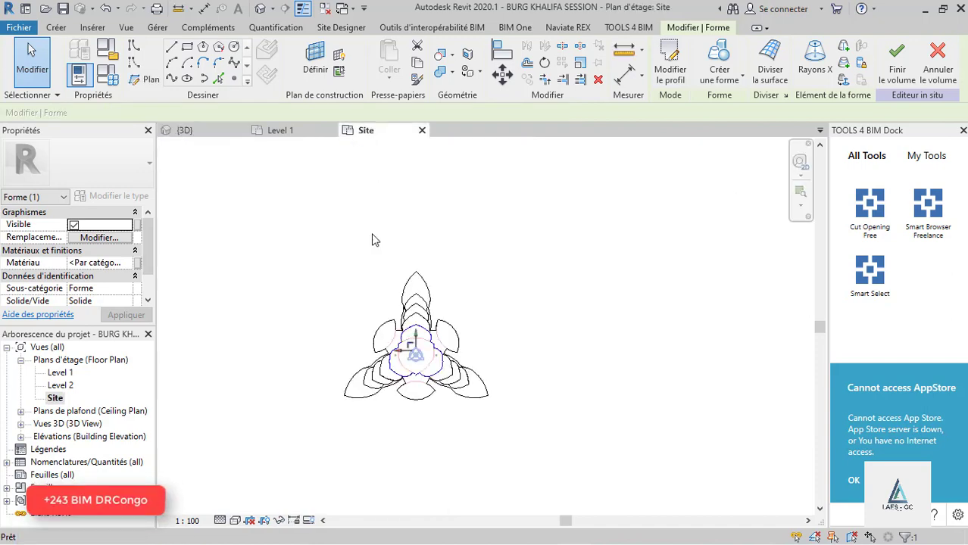
pyautogui.scroll(5, 424, 375)
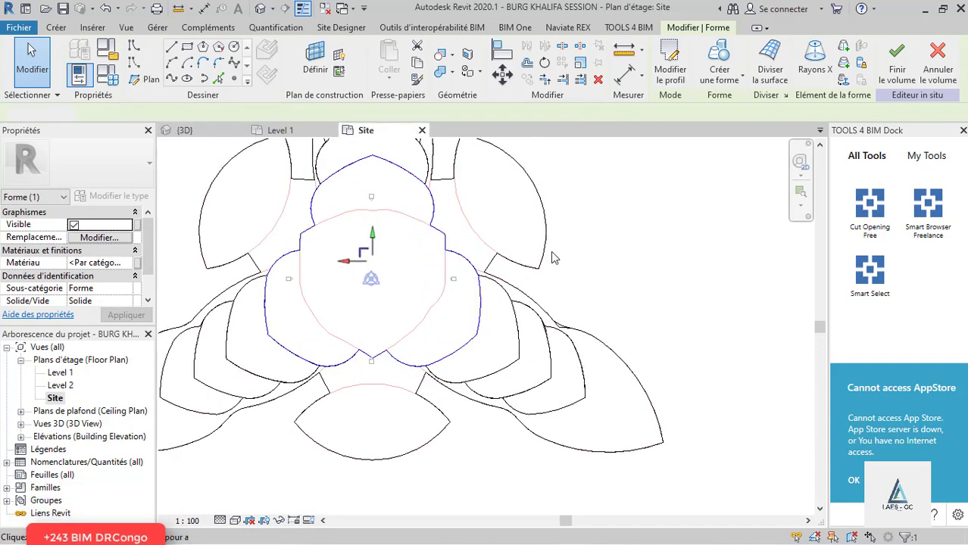
pyautogui.click(553, 257)
pyautogui.scroll(2, 348, 243)
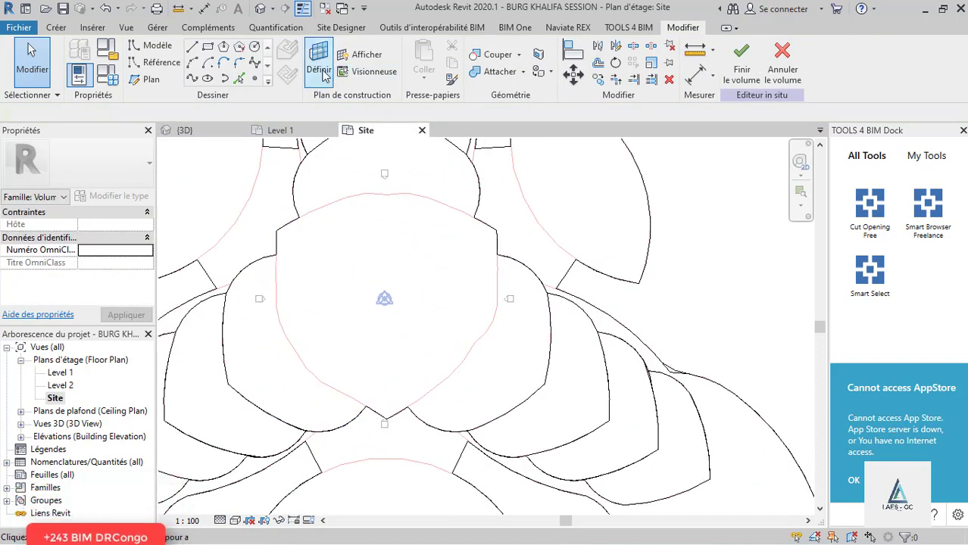
pyautogui.click(323, 74)
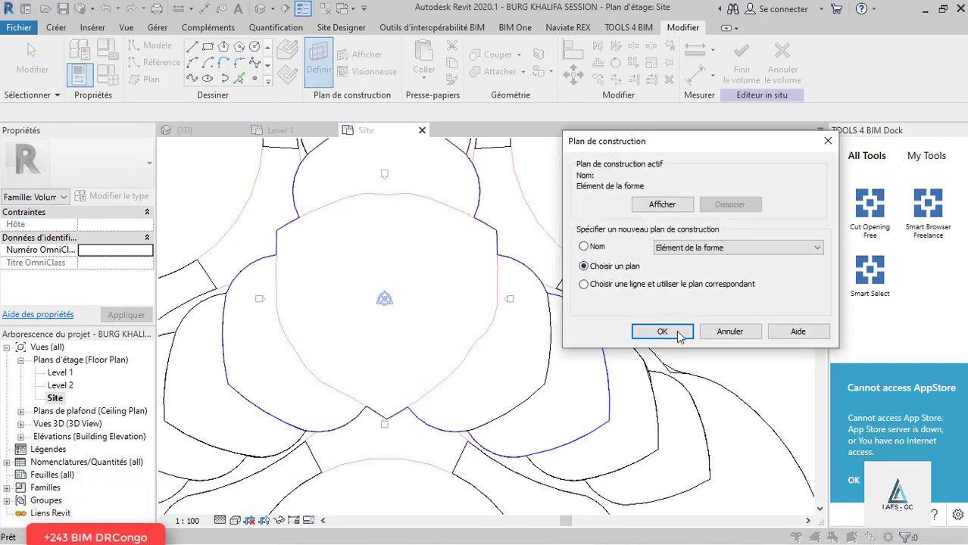
pyautogui.click(662, 332)
pyautogui.scroll(-2, 497, 330)
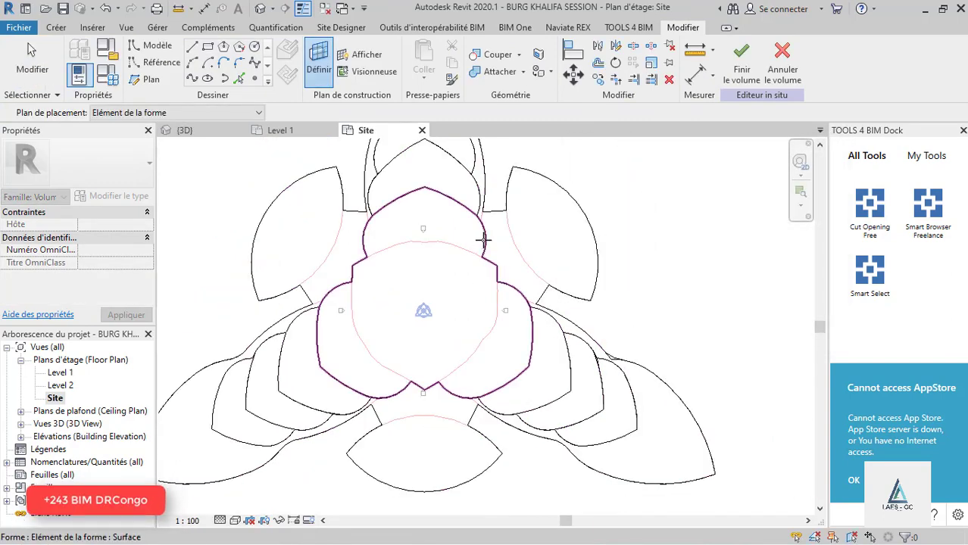
pyautogui.click(485, 261)
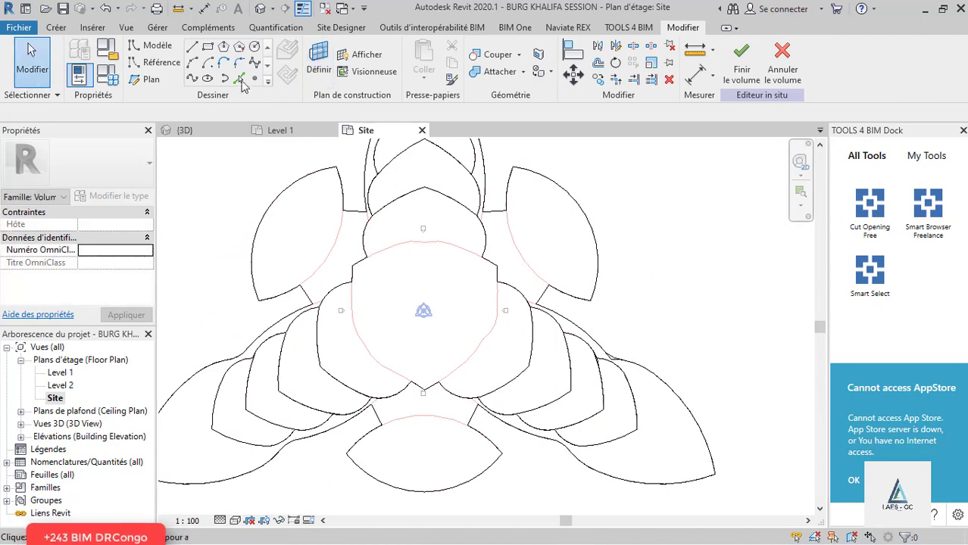
# Trace the complete outline of the central core from the imported drawing by picking its lines and arcs, without any wings.
pyautogui.click(449, 242)
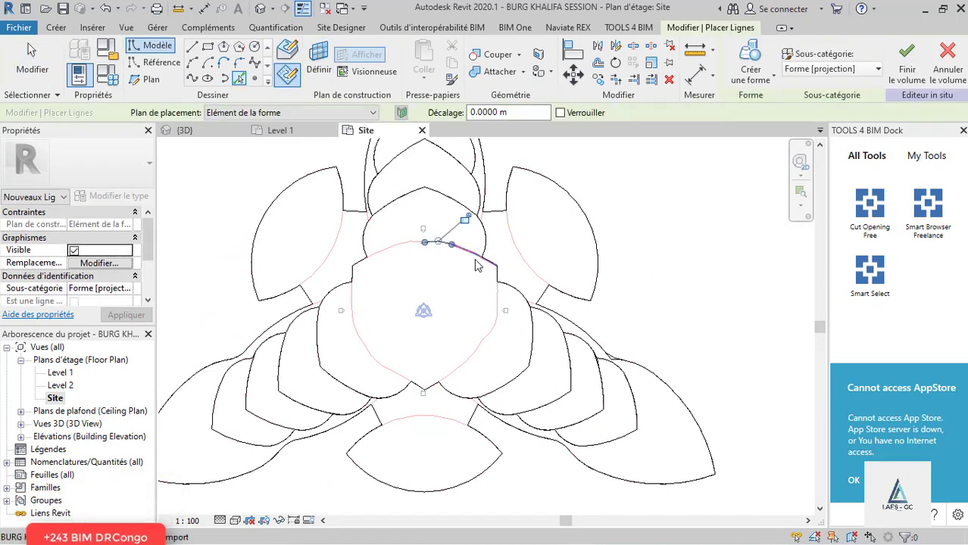
pyautogui.scroll(2, 475, 258)
pyautogui.click(475, 254)
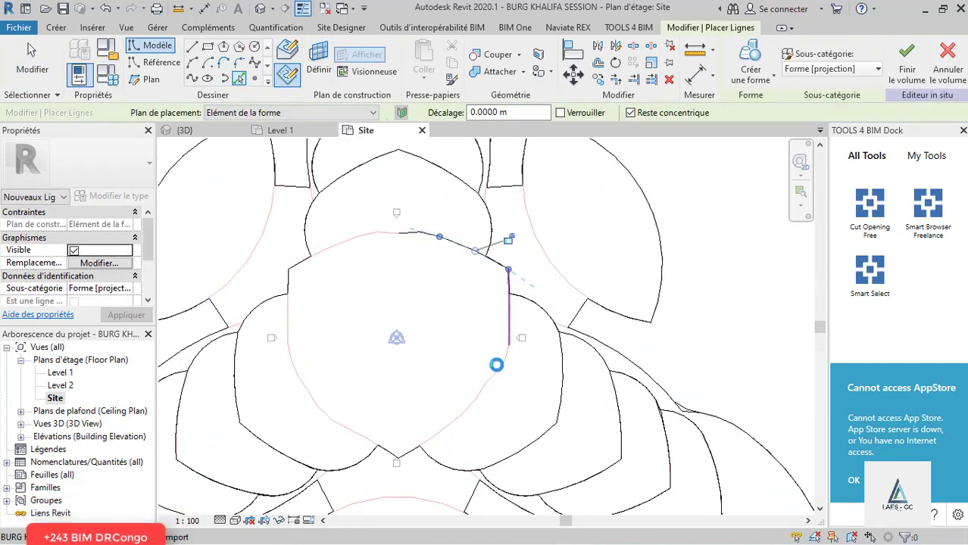
pyautogui.click(496, 365)
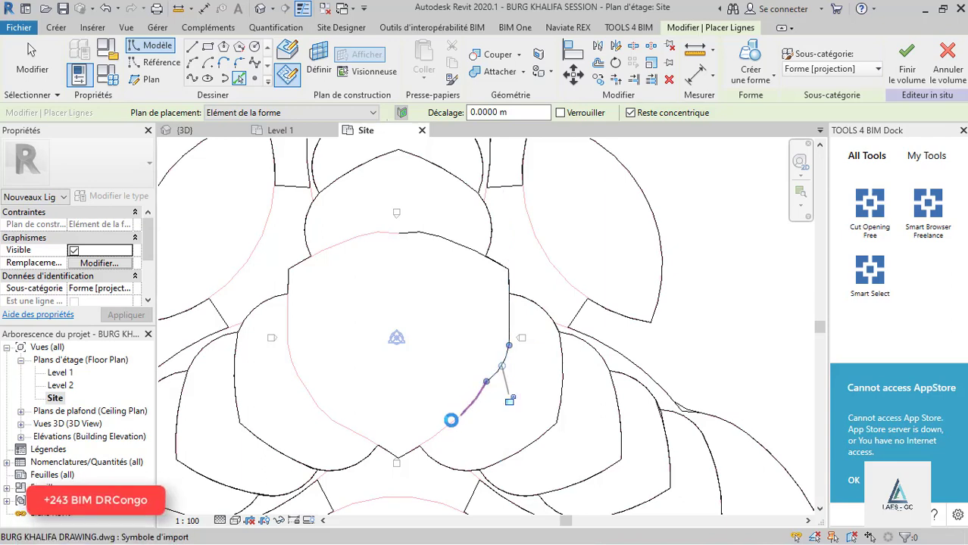
pyautogui.click(450, 421)
pyautogui.click(388, 450)
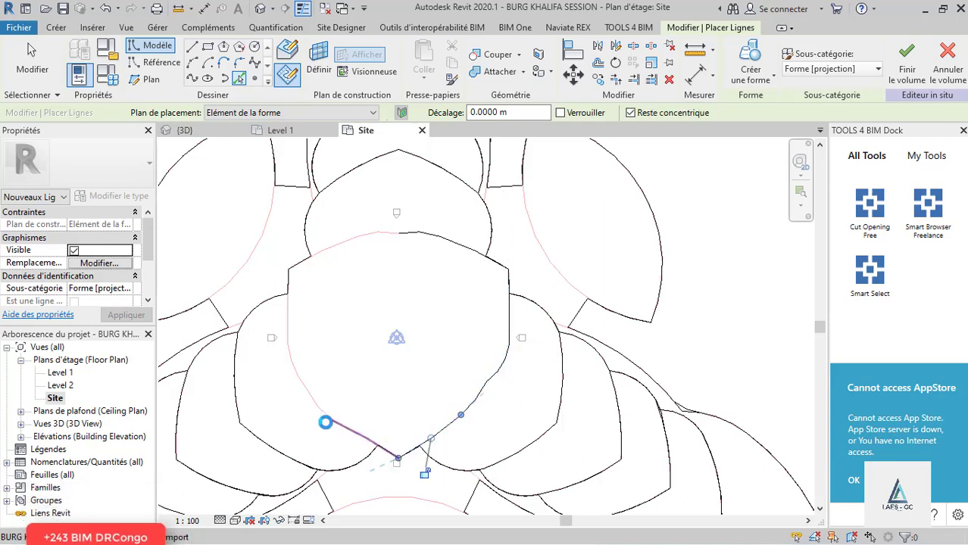
pyautogui.click(326, 421)
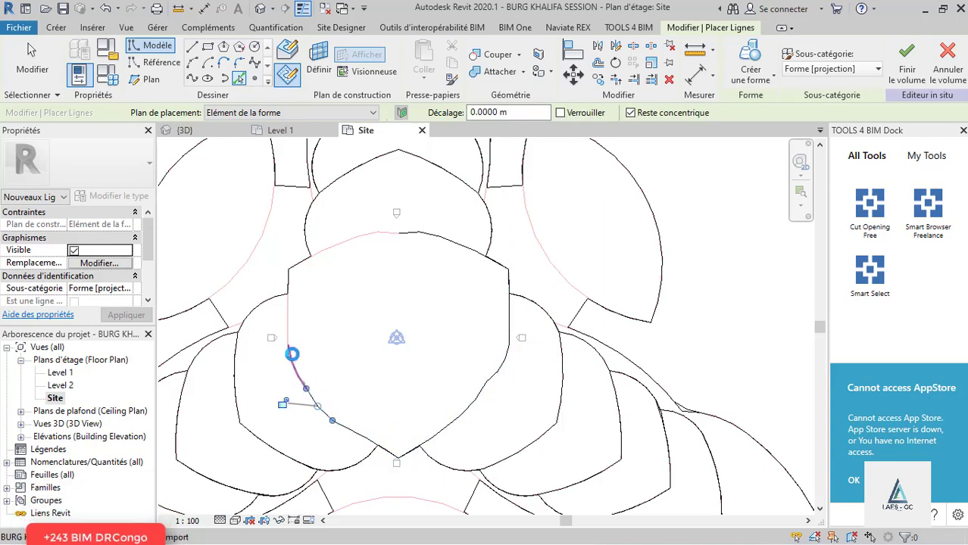
pyautogui.click(288, 330)
pyautogui.click(291, 306)
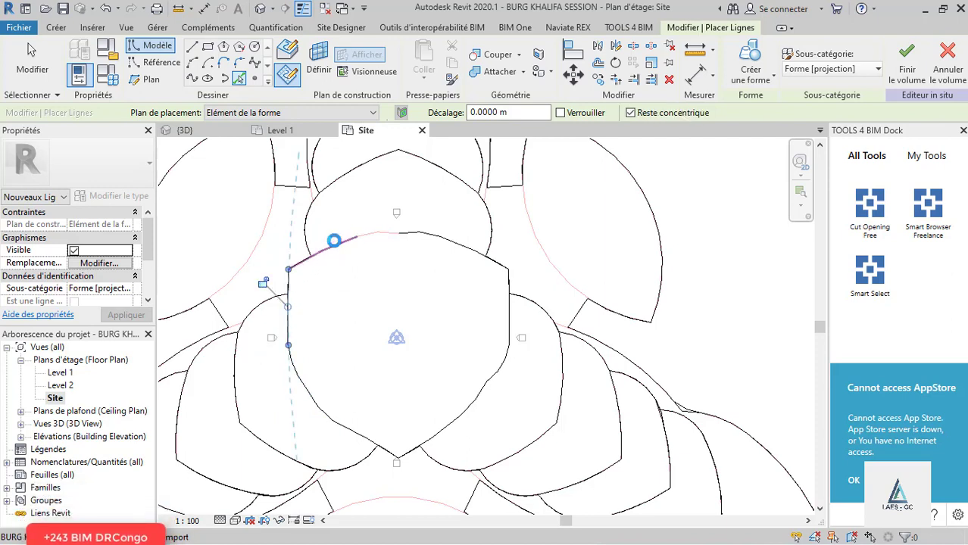
pyautogui.click(373, 232)
pyautogui.click(403, 240)
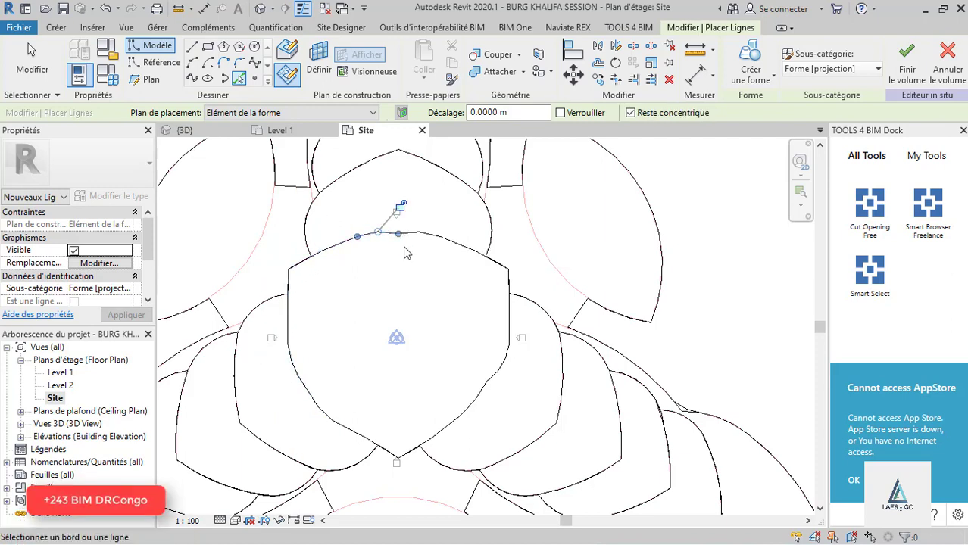
pyautogui.press('Escape')
pyautogui.press('Escape')
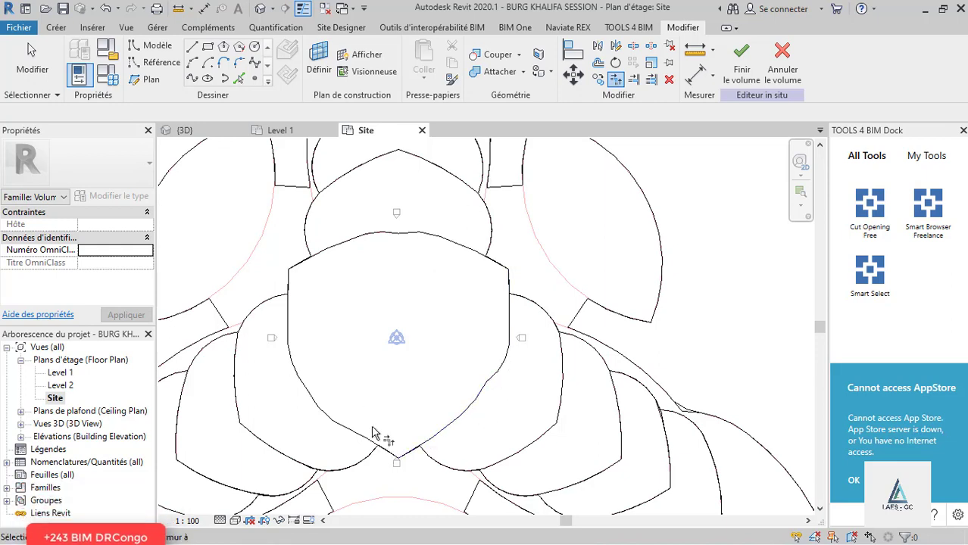
# Trim the corners of the traced central core outline and select its whole closed chain of lines.
pyautogui.scroll(2, 373, 433)
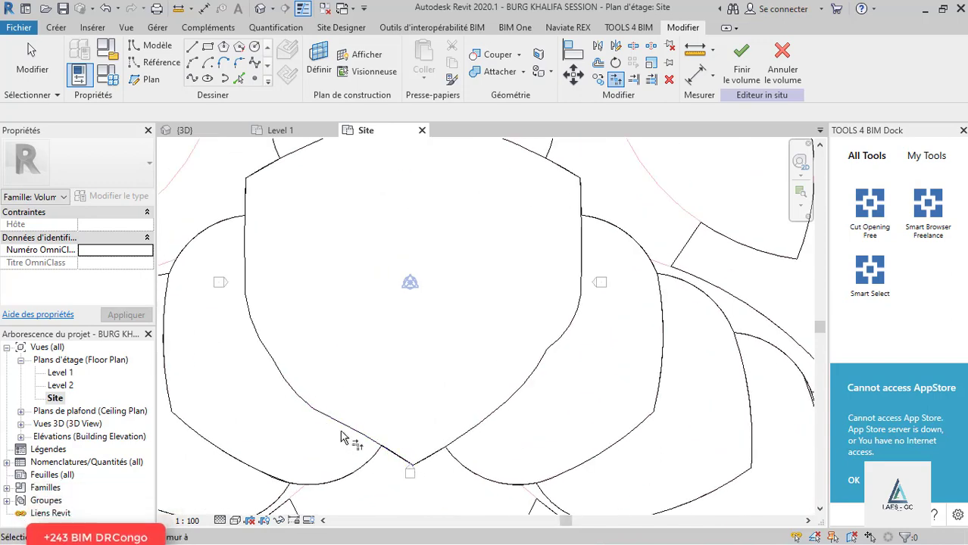
pyautogui.scroll(-3, 341, 437)
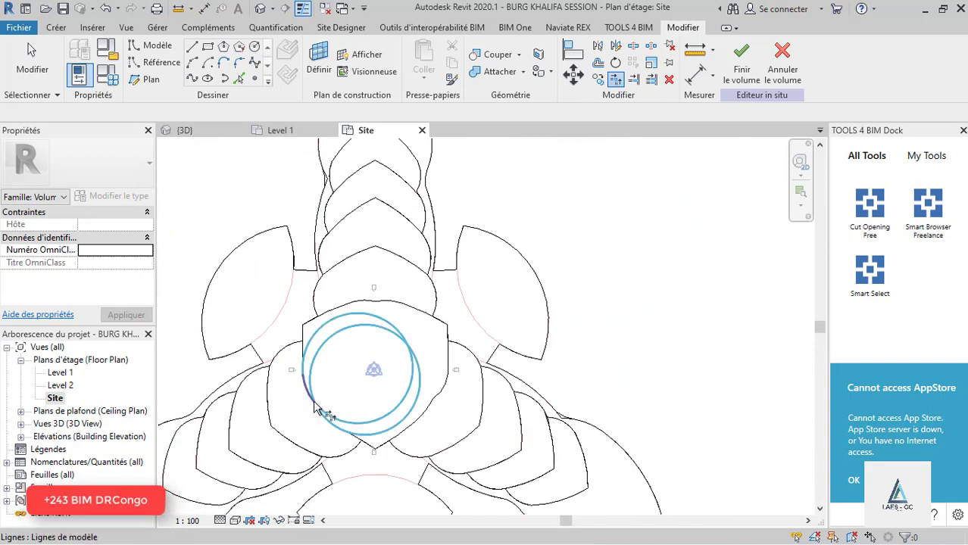
pyautogui.scroll(2, 315, 408)
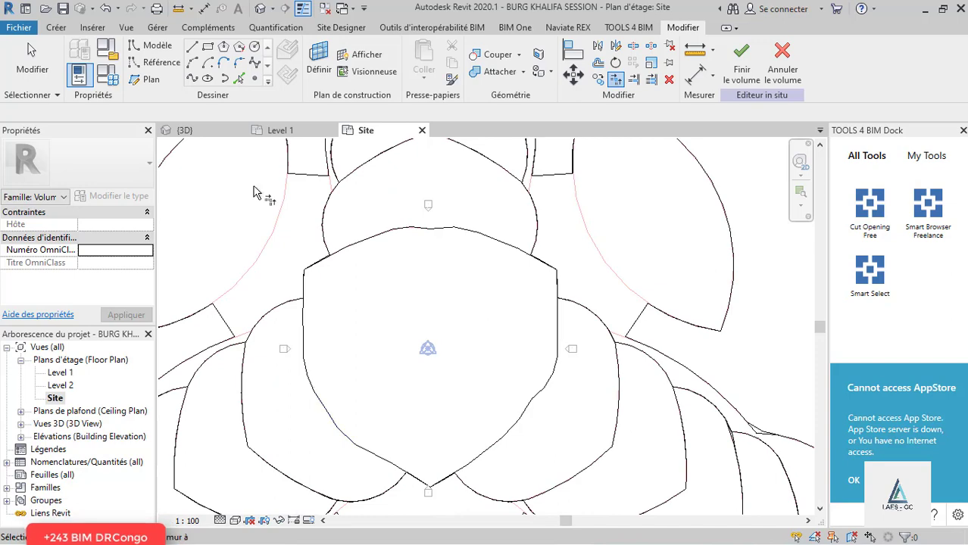
pyautogui.scroll(2, 243, 415)
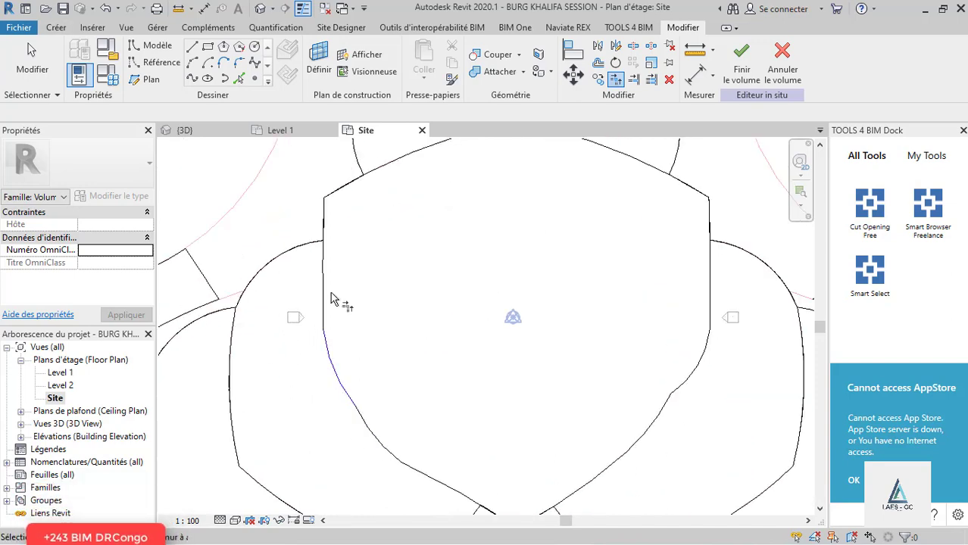
pyautogui.scroll(-2, 370, 334)
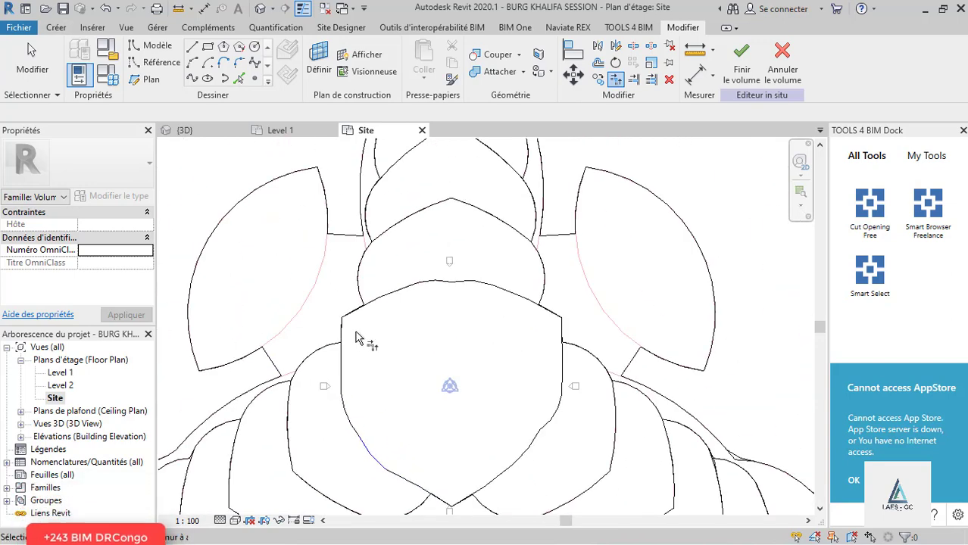
pyautogui.scroll(1, 342, 342)
pyautogui.click(335, 375)
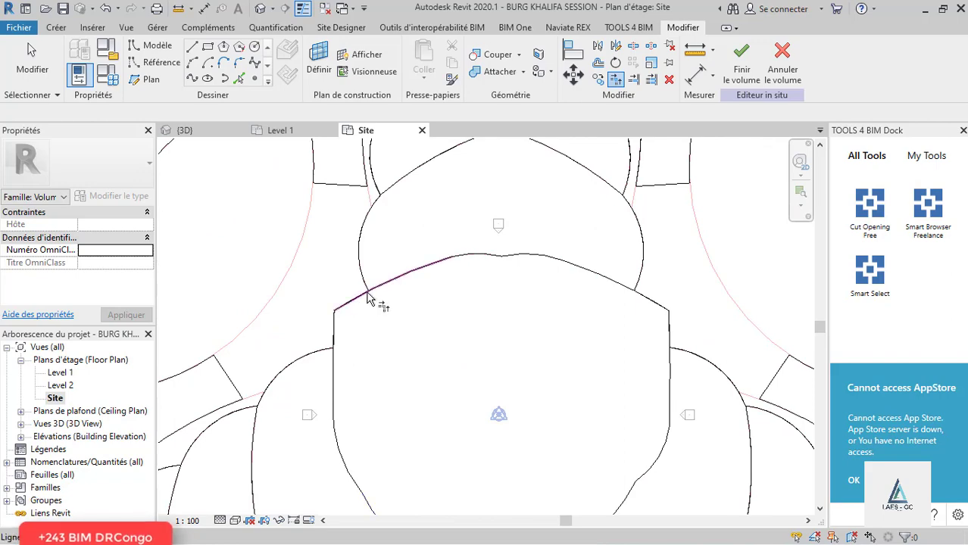
pyautogui.scroll(-3, 450, 242)
pyautogui.click(497, 251)
pyautogui.press('Escape')
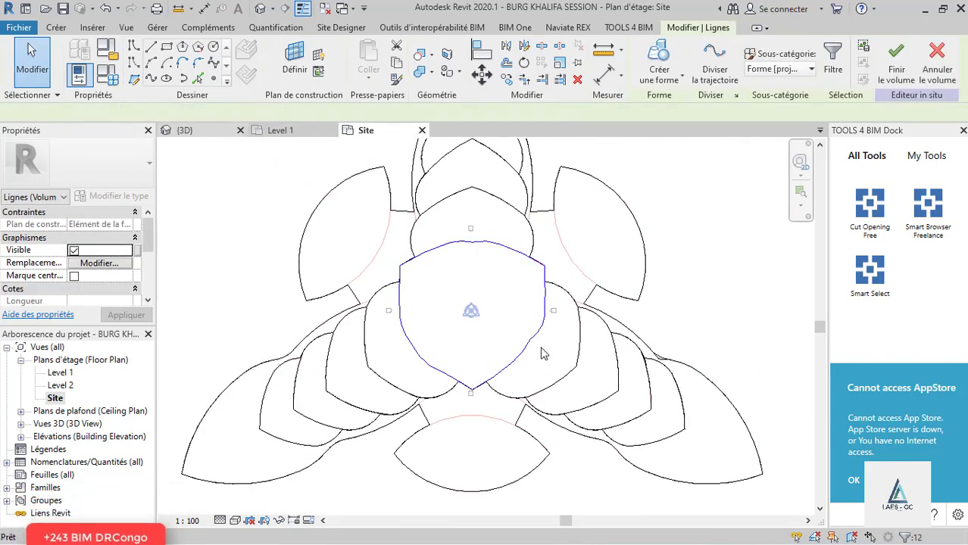
# Create a solid form from the selected central core outline in the 3D view and set its height to 100 m.
pyautogui.hotkey('ctrl', 'Tab')
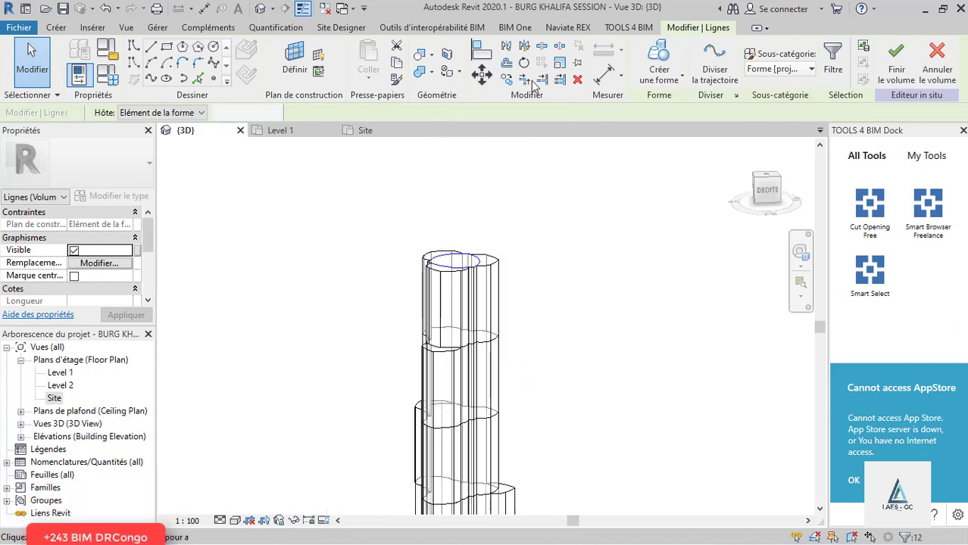
pyautogui.click(671, 92)
pyautogui.click(670, 104)
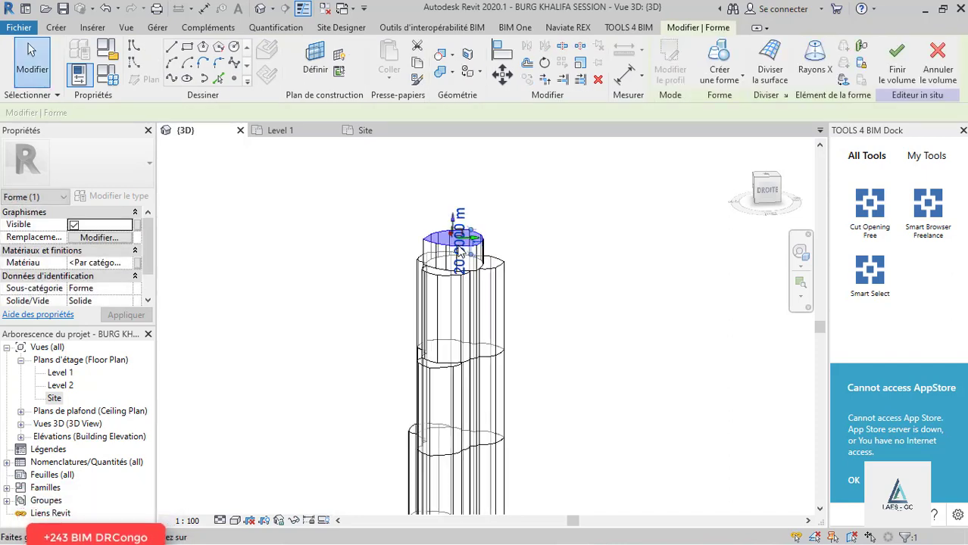
pyautogui.scroll(2, 458, 254)
pyautogui.click(467, 263)
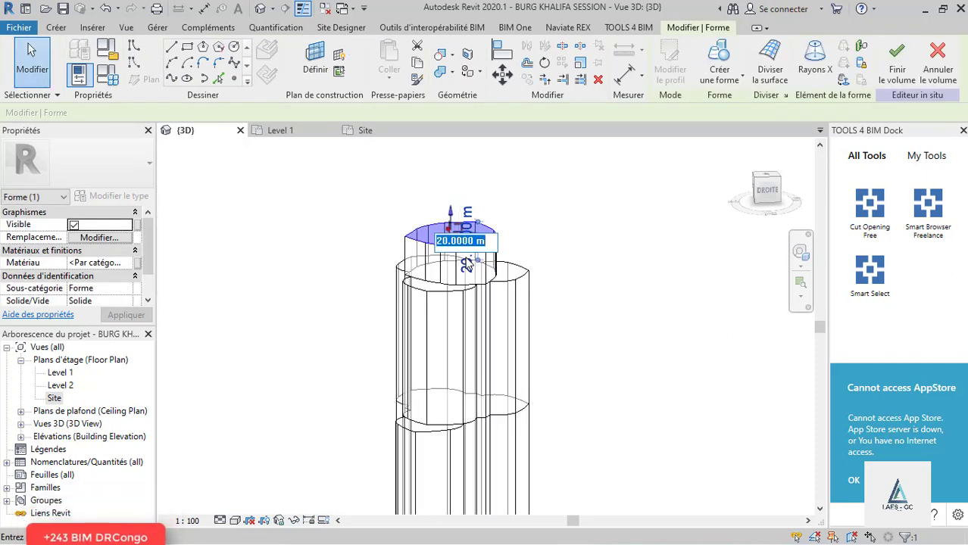
pyautogui.write('10')
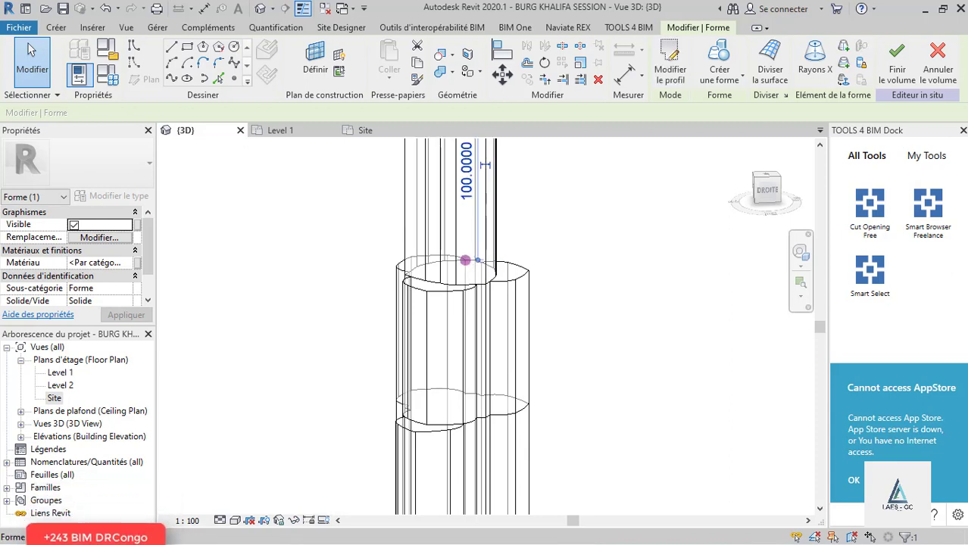
pyautogui.scroll(-2, 533, 266)
pyautogui.click(484, 209)
# Inspect the whole stacked tower in 3D, and view the typical office floor plan in the Photos reference image.
pyautogui.keyDown('shift'); pyautogui.moveTo(484, 208); pyautogui.dragTo(552, 255, button='middle'); pyautogui.keyUp('shift')
pyautogui.scroll(1, 494, 250)
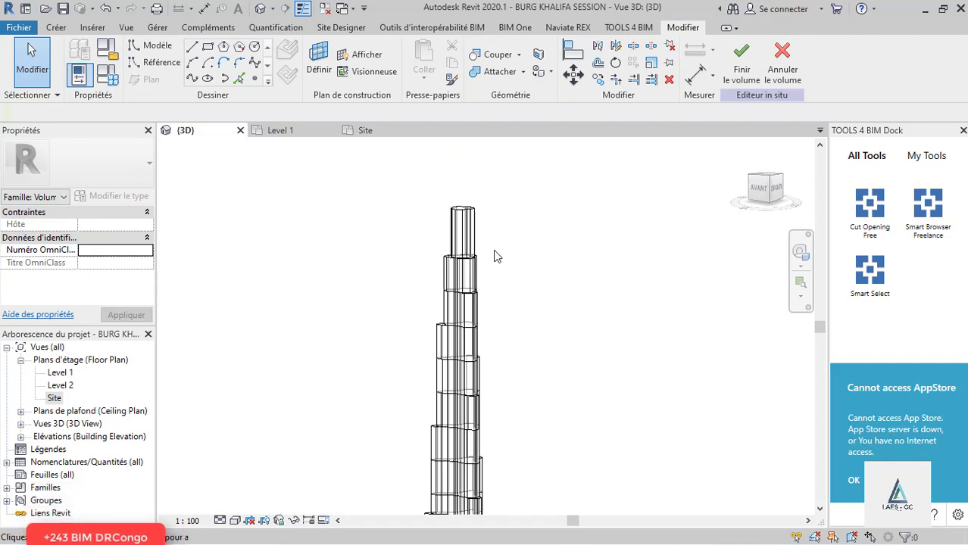
pyautogui.scroll(-2, 483, 228)
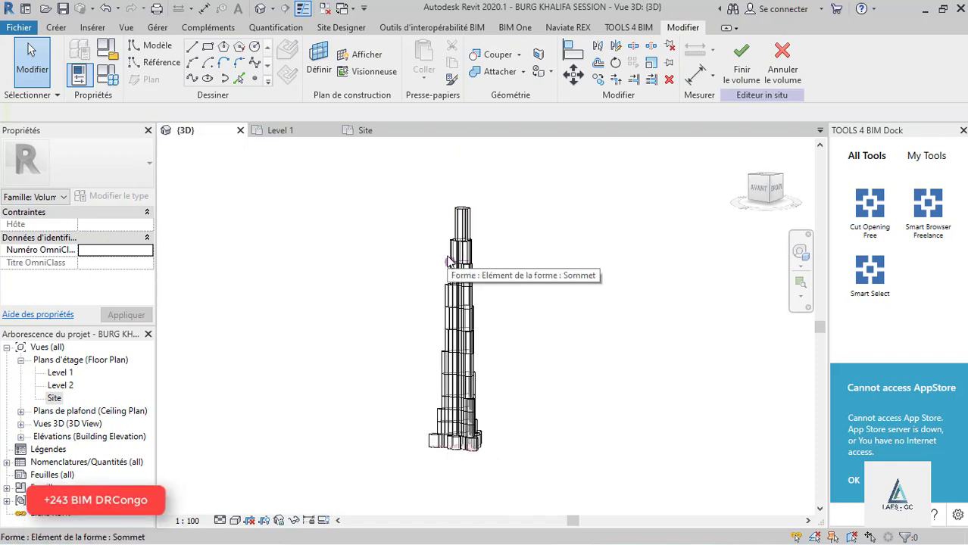
pyautogui.hotkey('alt', 'Tab')
pyautogui.hotkey('alt', 'Tab')
pyautogui.hotkey('alt', 'Tab')
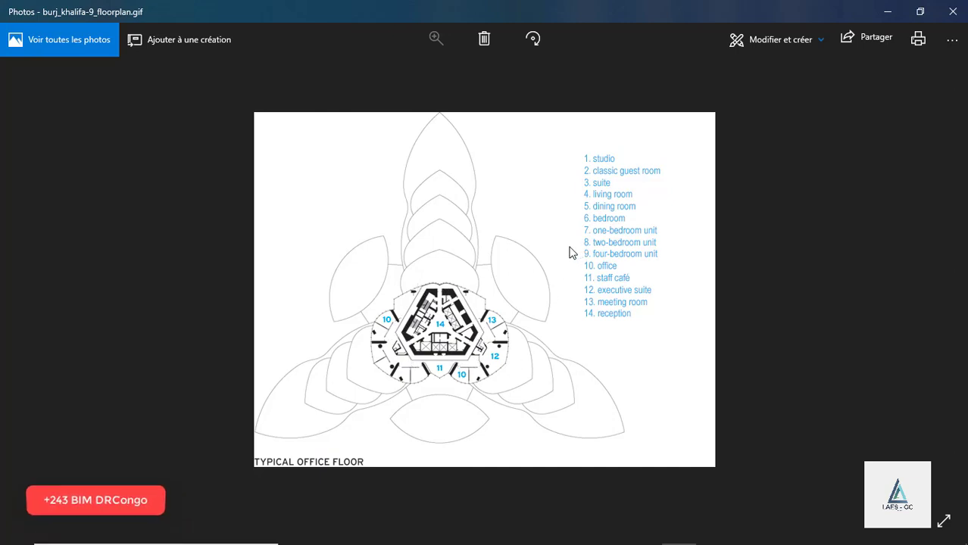
# Switch back to Revit's Site plan and pick the top face of the 100 m core tier as the work plane.
pyautogui.hotkey('alt', 'Tab')
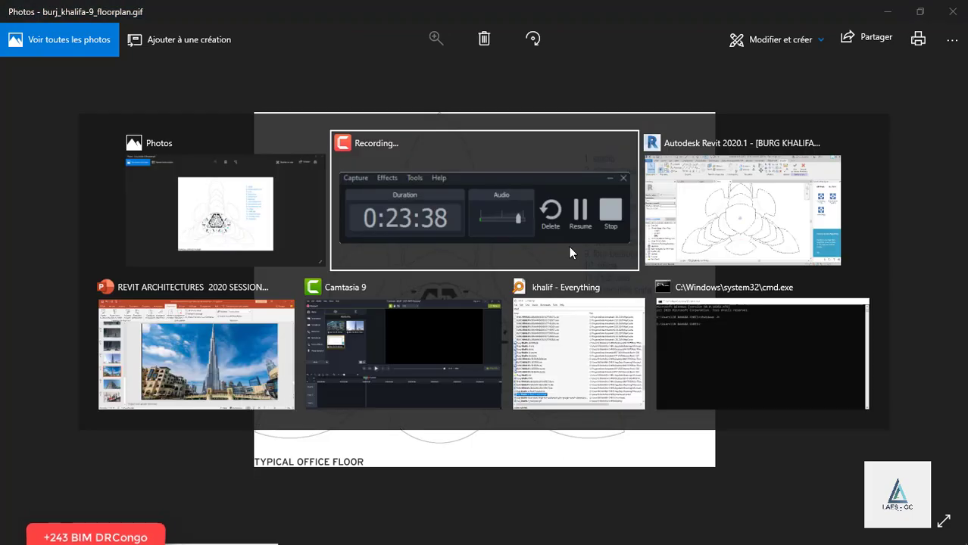
pyautogui.hotkey('alt', 'Tab')
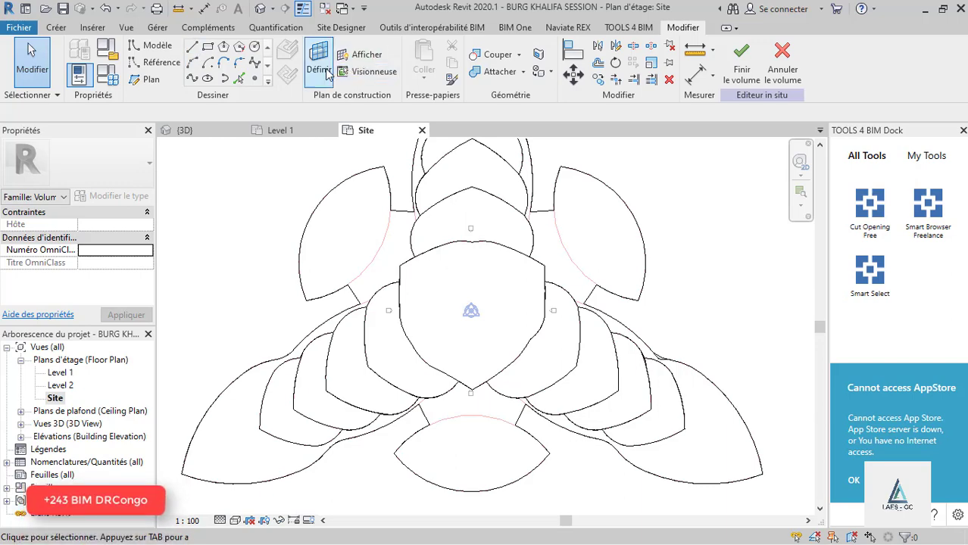
pyautogui.click(319, 68)
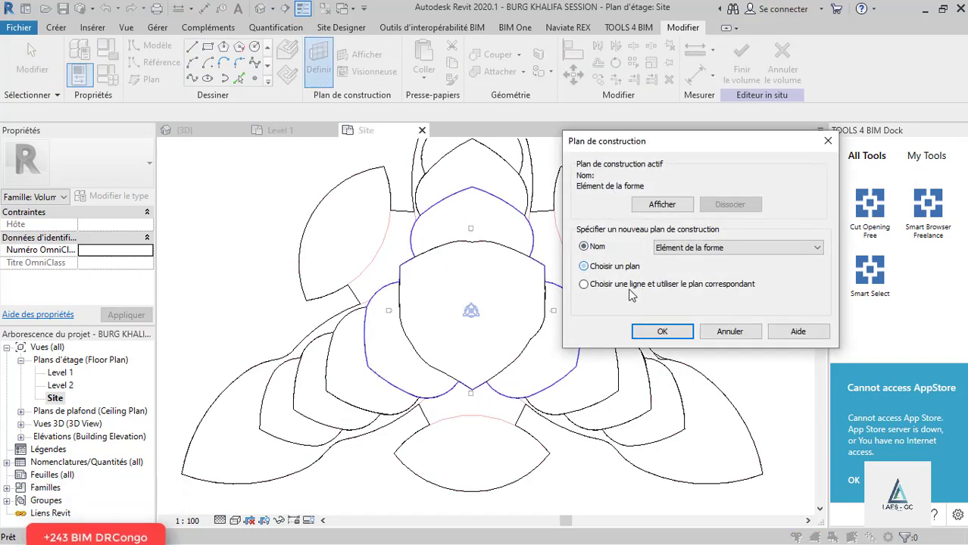
pyautogui.click(662, 331)
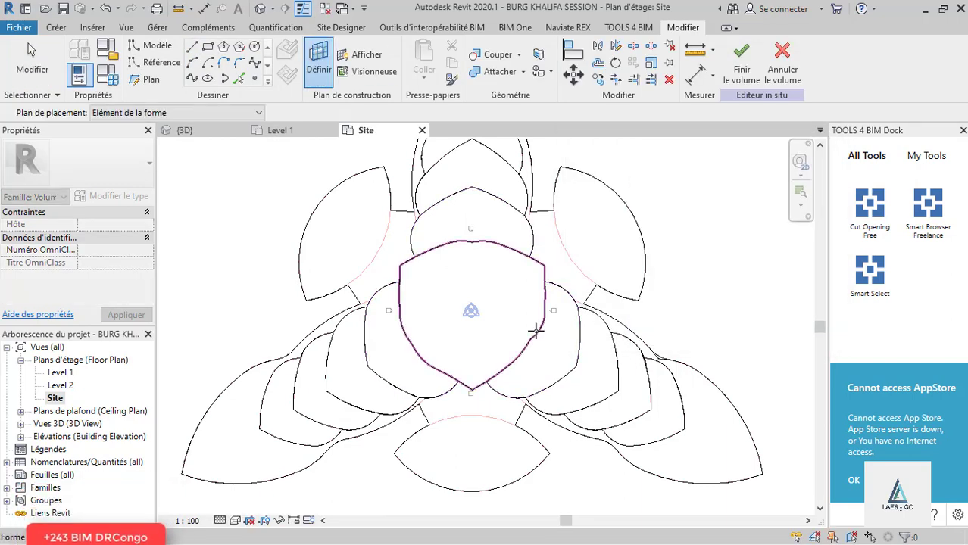
pyautogui.click(535, 331)
# Sketch an open chain of seven straight lines inside the core outline, both ends on its upper edge, with a base line about 21 m long.
pyautogui.scroll(2, 430, 288)
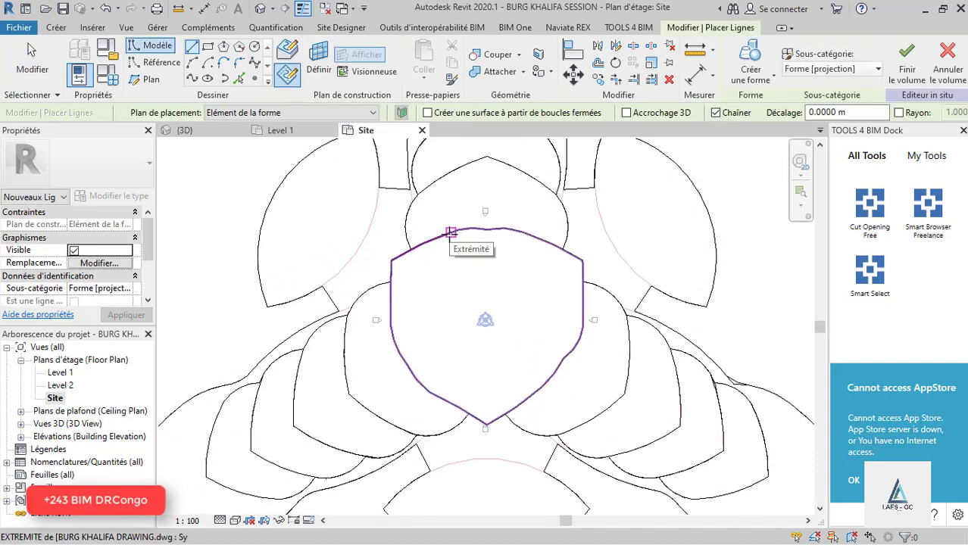
pyautogui.click(450, 231)
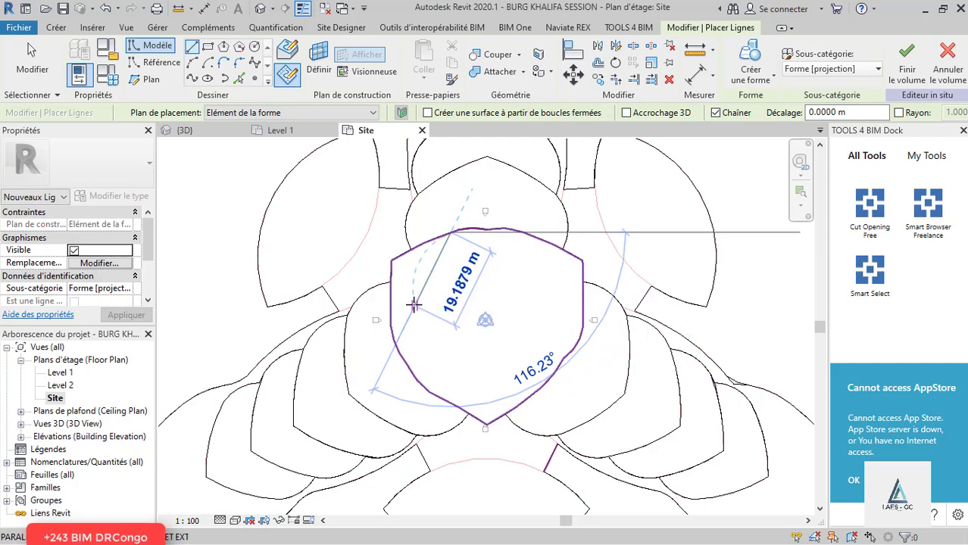
pyautogui.click(413, 305)
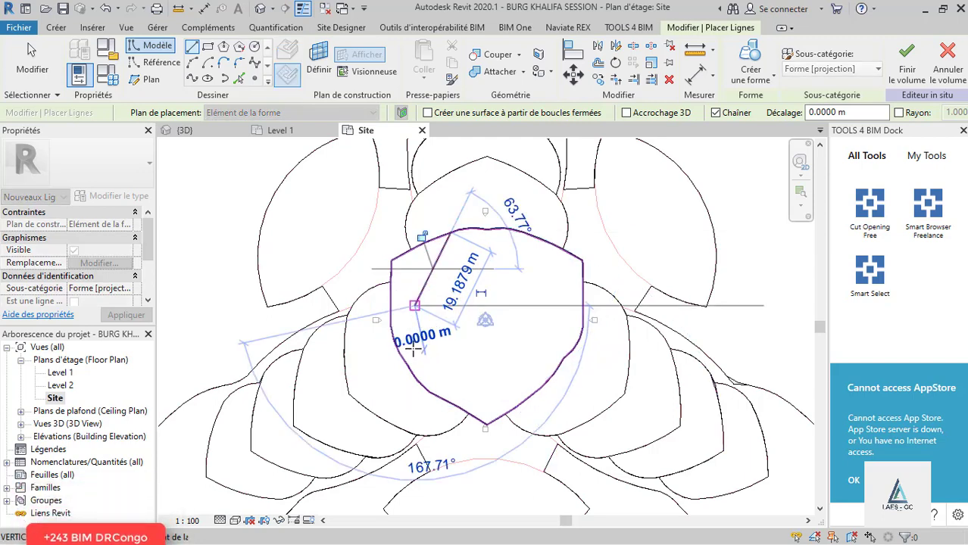
pyautogui.scroll(2, 414, 348)
pyautogui.click(459, 374)
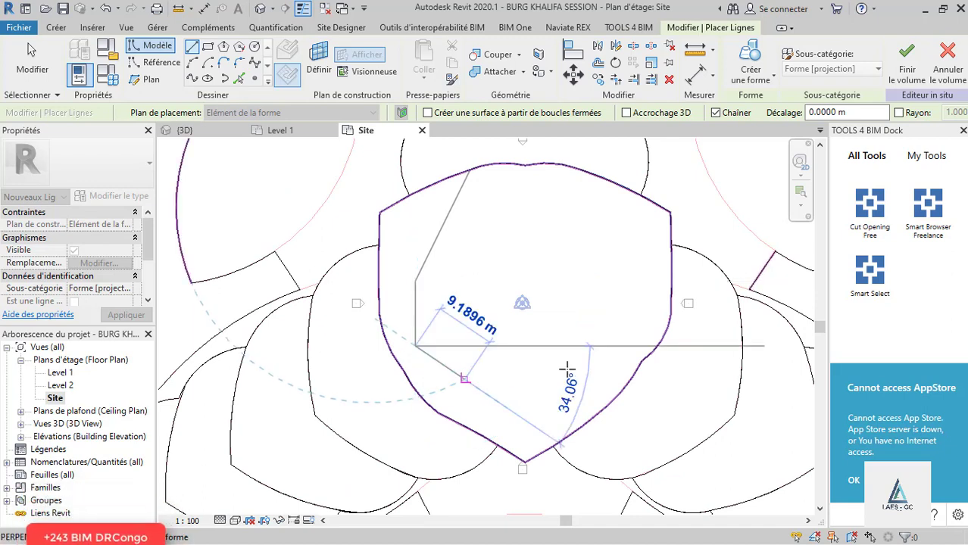
pyautogui.click(593, 382)
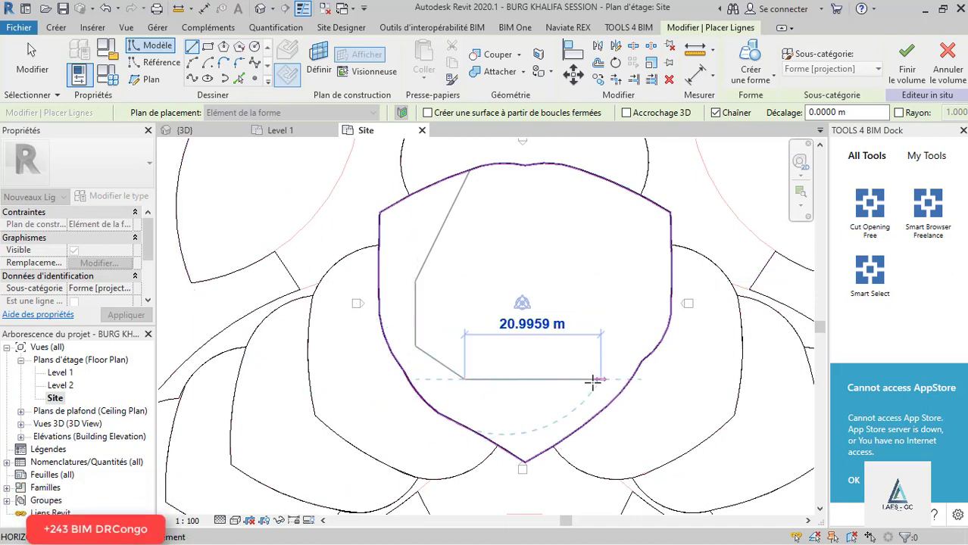
pyautogui.click(631, 331)
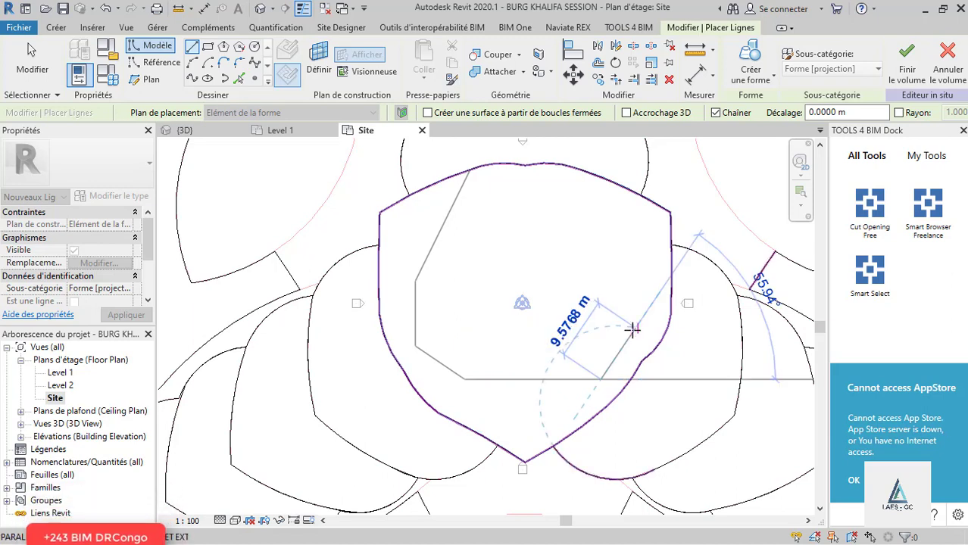
pyautogui.click(635, 328)
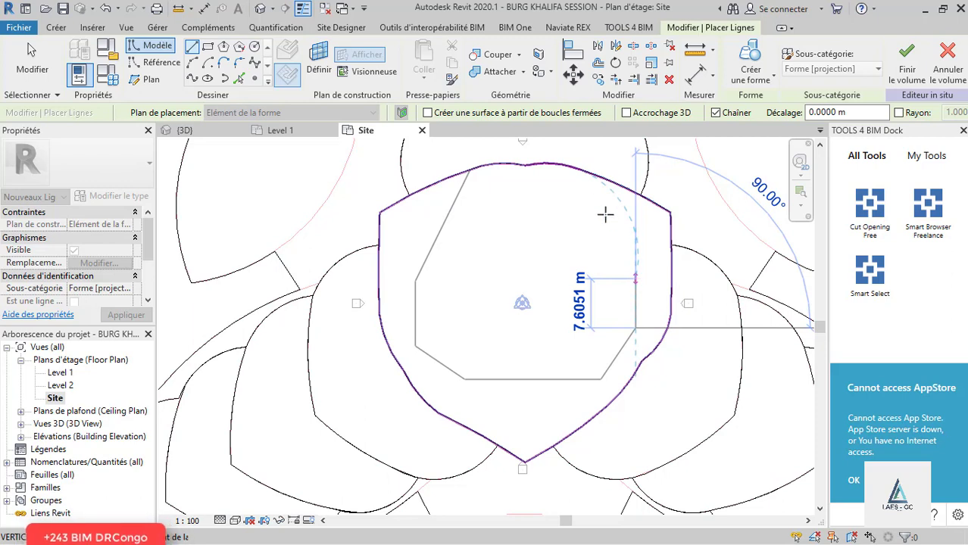
pyautogui.click(576, 172)
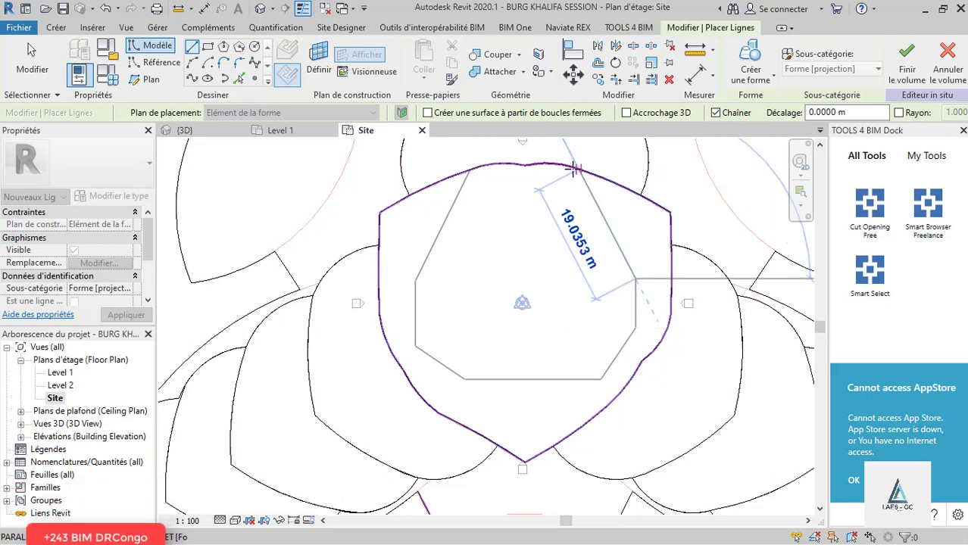
pyautogui.click(593, 197)
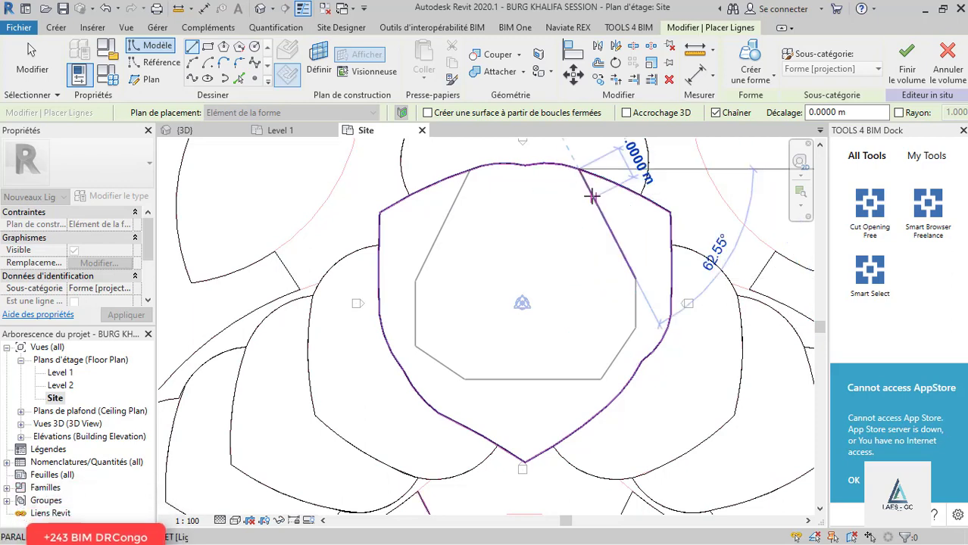
pyautogui.press('Escape')
pyautogui.press('Escape')
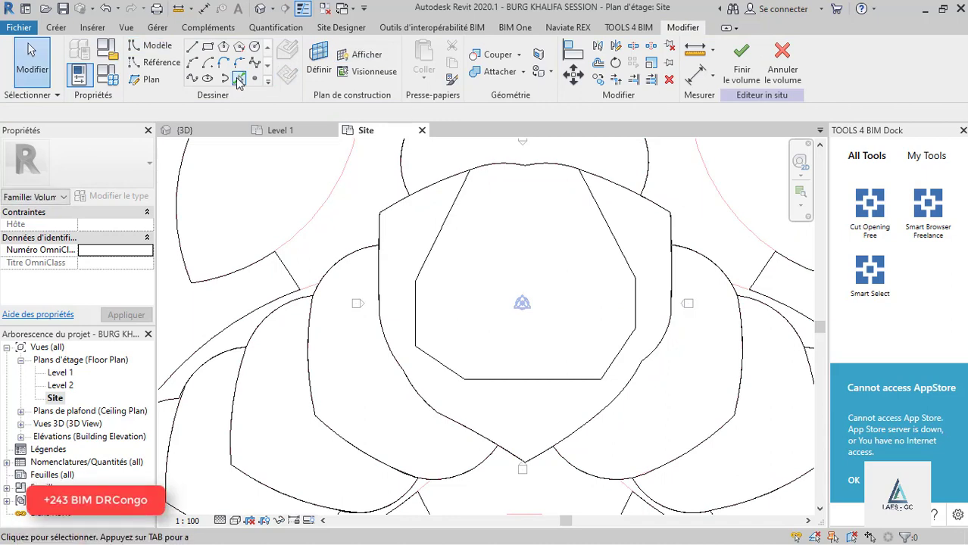
# Try to trace the left arc on the upper edge of the core outline by picking it.
pyautogui.press('l')
pyautogui.press('i')
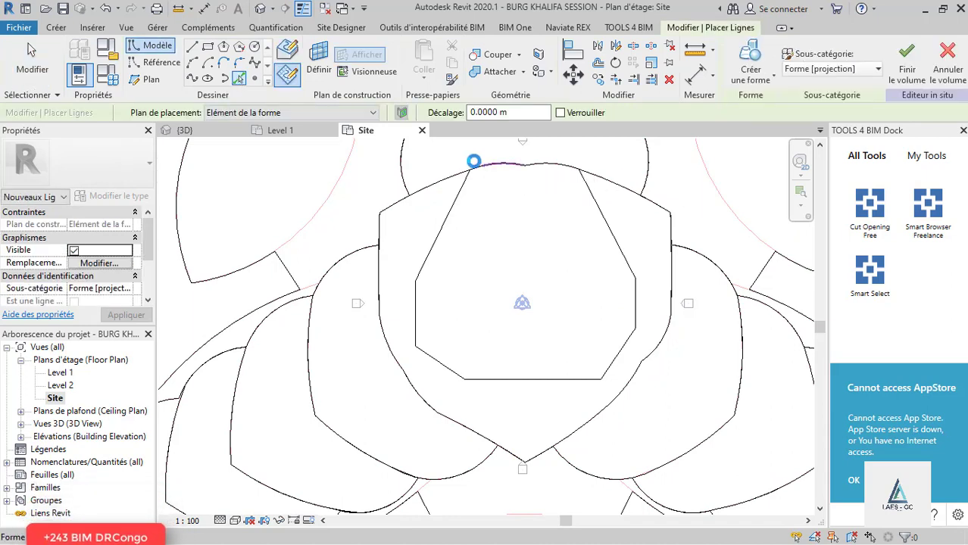
pyautogui.click(473, 161)
pyautogui.scroll(3, 473, 163)
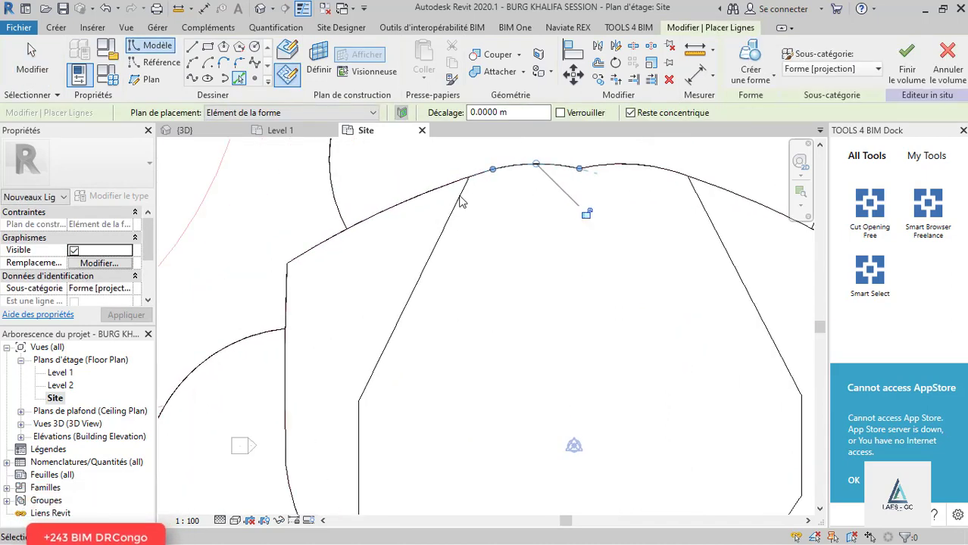
pyautogui.scroll(-2, 455, 165)
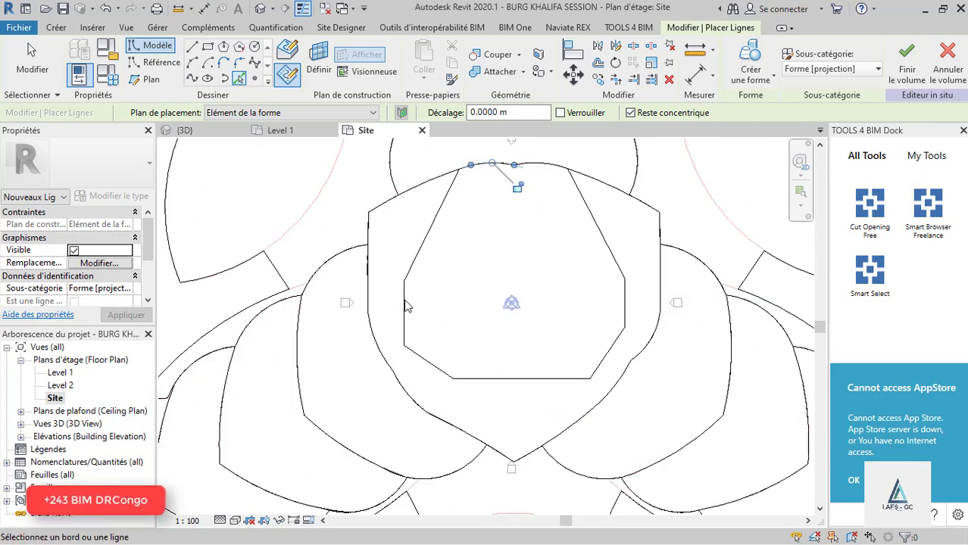
pyautogui.press('Escape')
pyautogui.press('Escape')
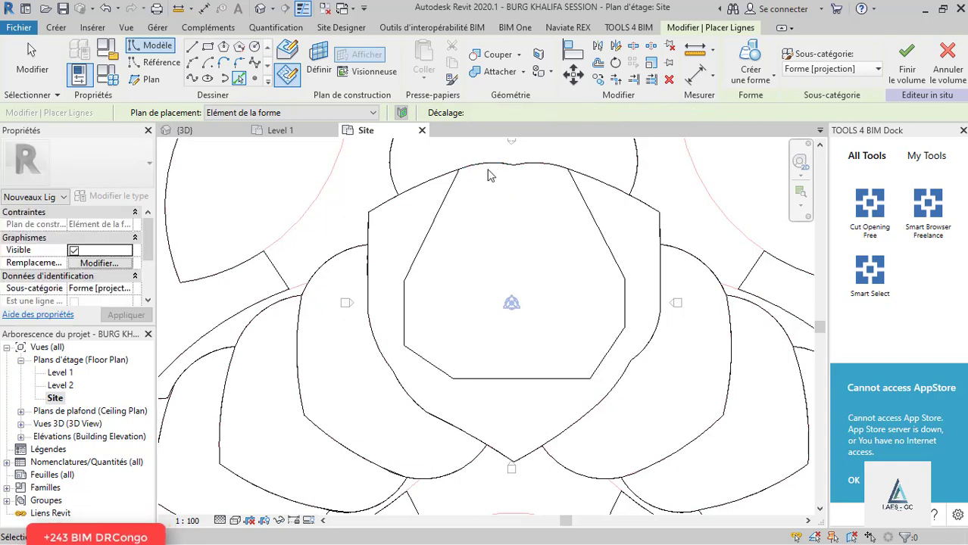
pyautogui.scroll(2, 475, 156)
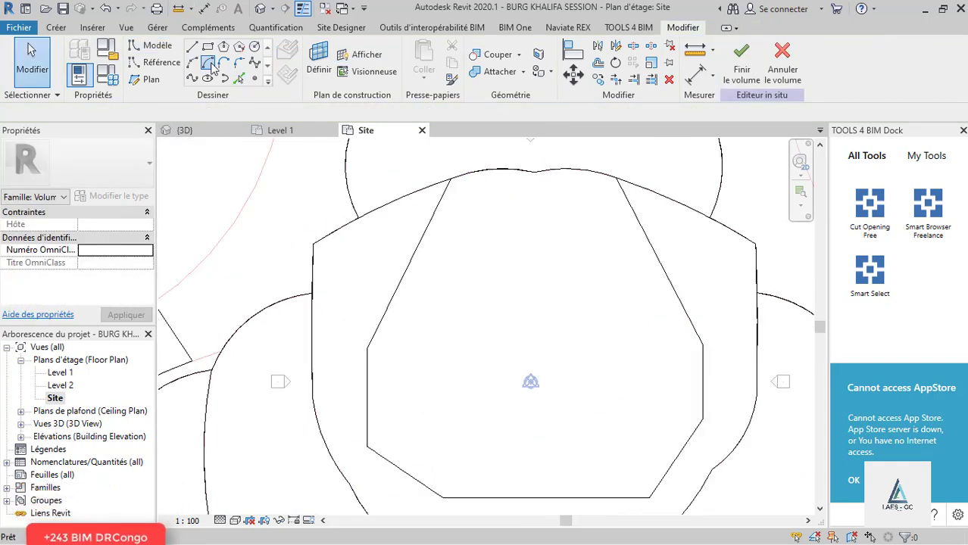
pyautogui.click(207, 62)
pyautogui.click(449, 180)
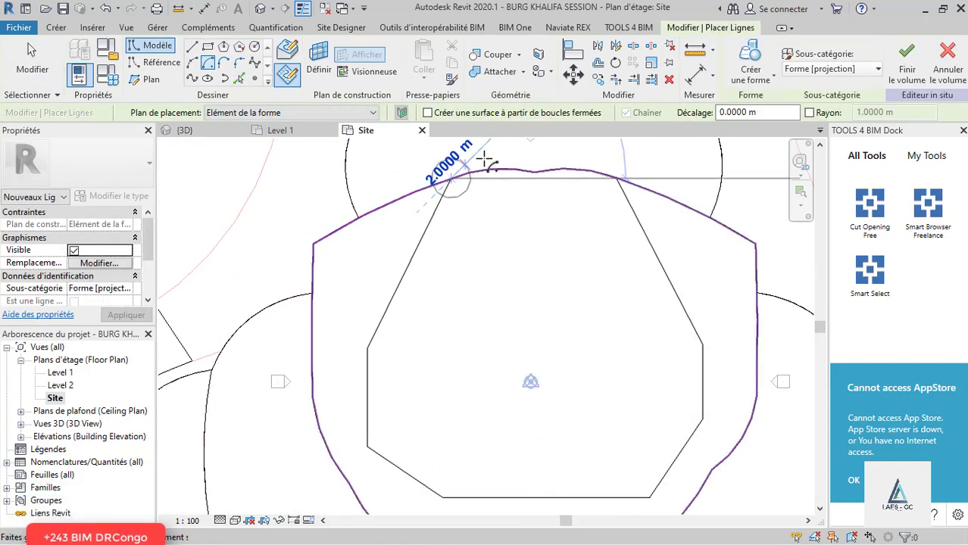
pyautogui.scroll(2, 518, 170)
# Draw a start-end-radius arc along the core's upper edge from the left end of the line chain to the central notch.
pyautogui.click(192, 64)
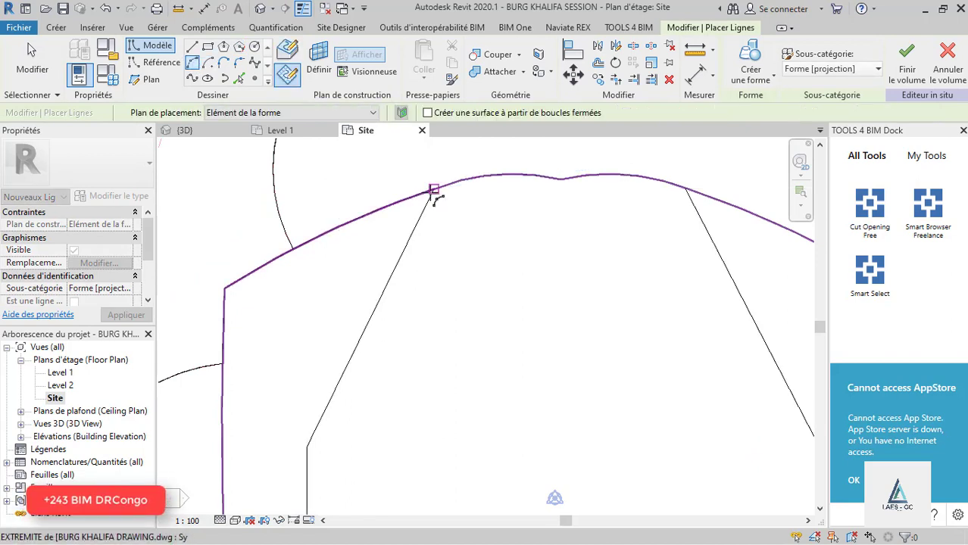
pyautogui.click(432, 189)
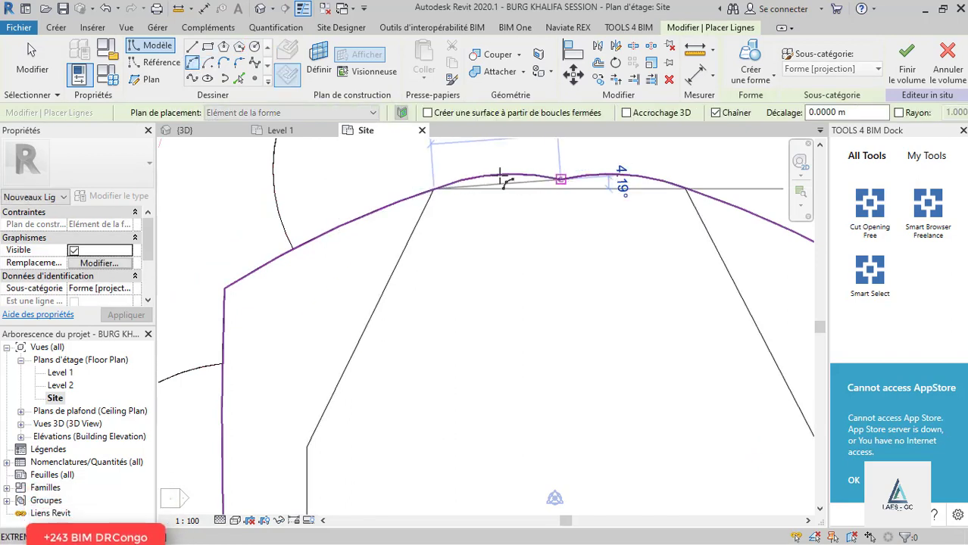
pyautogui.click(502, 182)
pyautogui.click(556, 183)
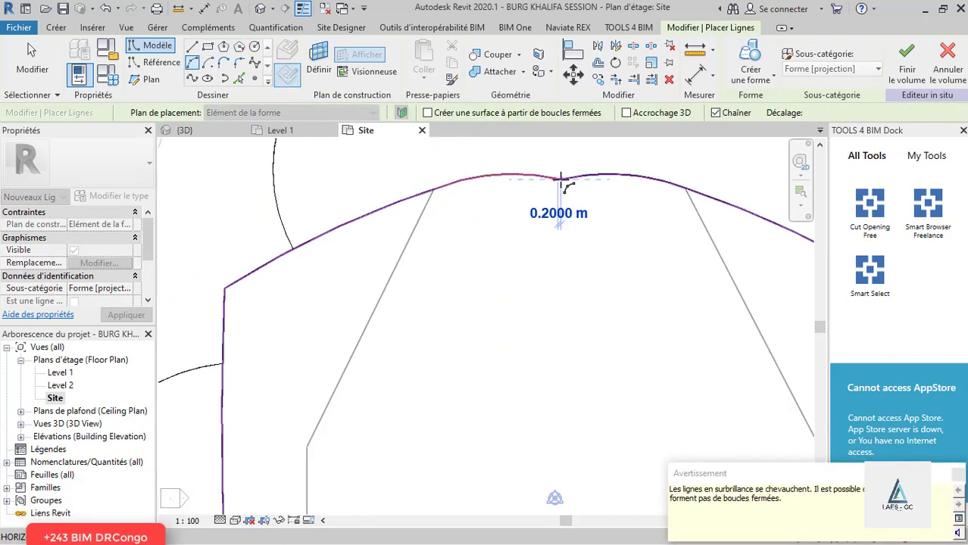
pyautogui.press('Escape')
pyautogui.press('Escape')
# Draw a second start-end-radius arc from the central notch to the right end of the line chain, closing the smaller outline.
pyautogui.scroll(-3, 349, 286)
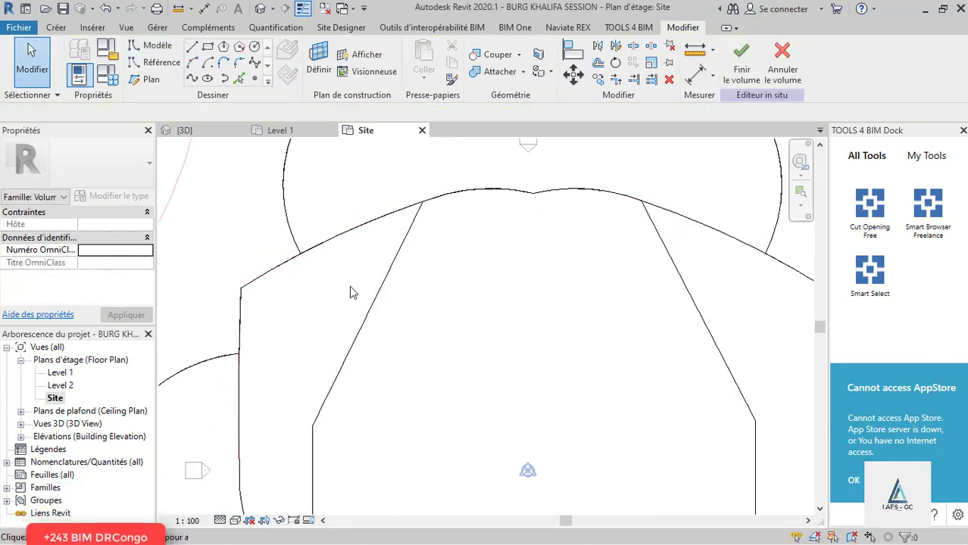
pyautogui.scroll(2, 485, 195)
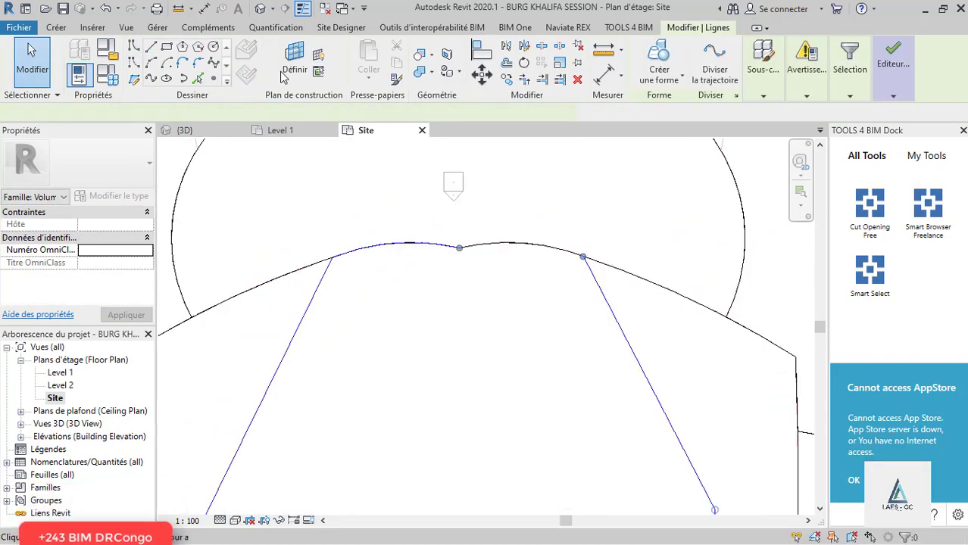
pyautogui.click(152, 63)
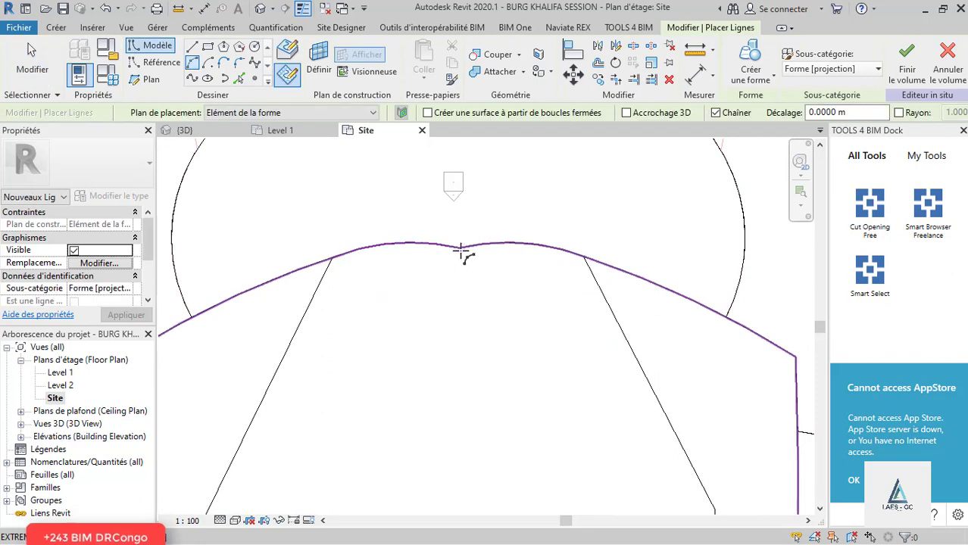
pyautogui.click(459, 248)
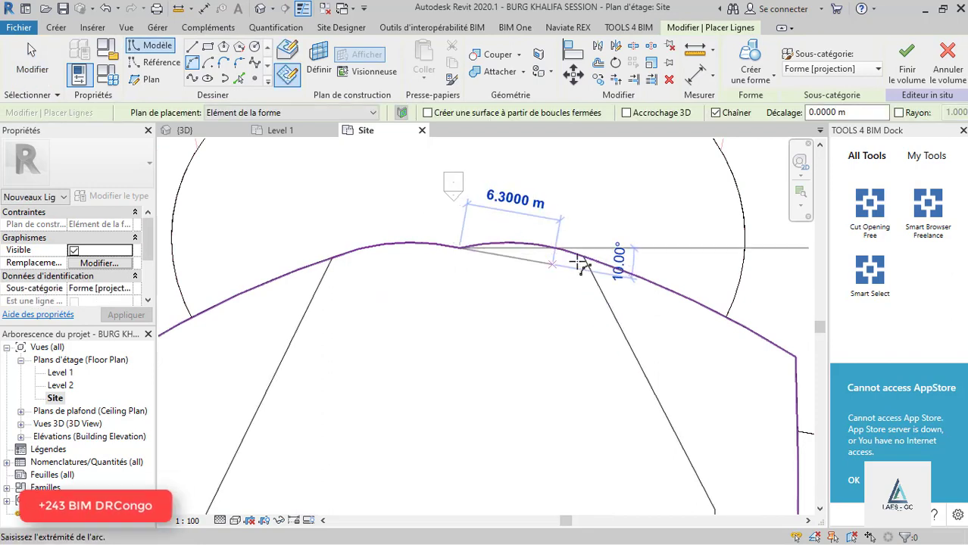
pyautogui.click(515, 247)
pyautogui.click(518, 230)
pyautogui.scroll(-3, 518, 231)
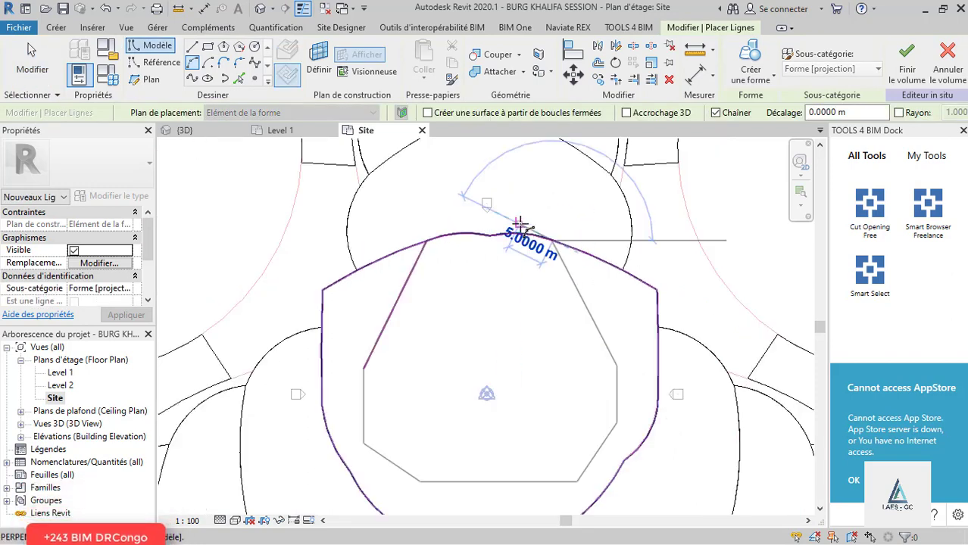
pyautogui.press('Escape')
pyautogui.press('Escape')
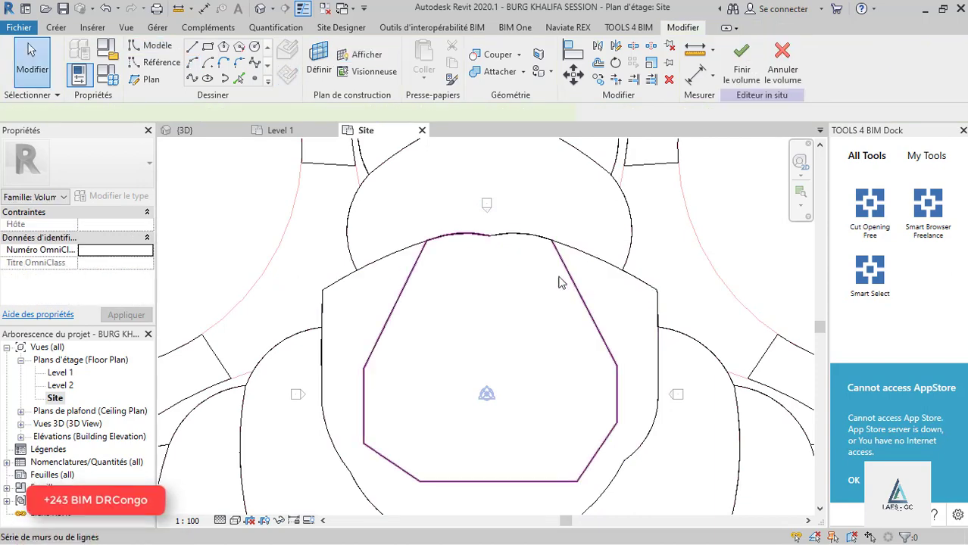
pyautogui.click(564, 269)
pyautogui.scroll(4, 519, 244)
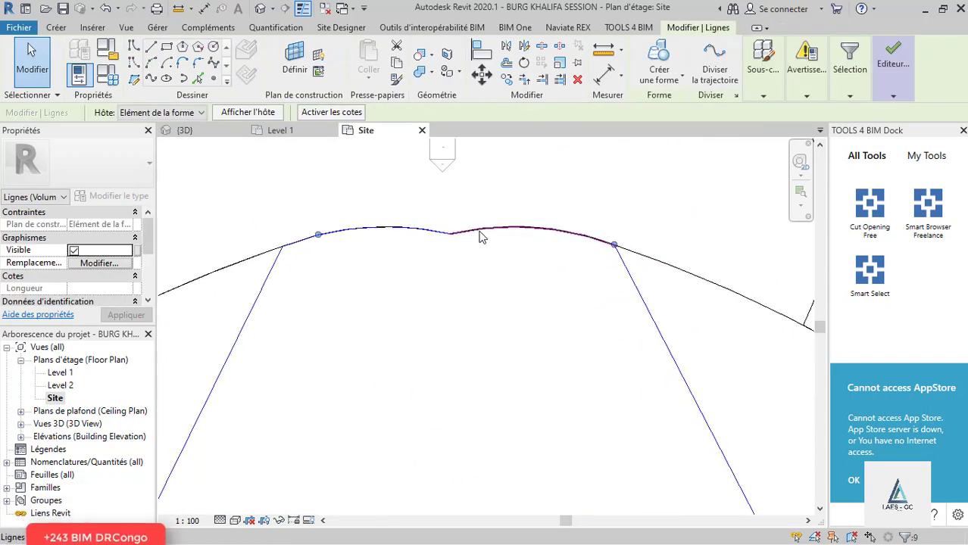
pyautogui.click(496, 262)
pyautogui.press('t')
pyautogui.press('r')
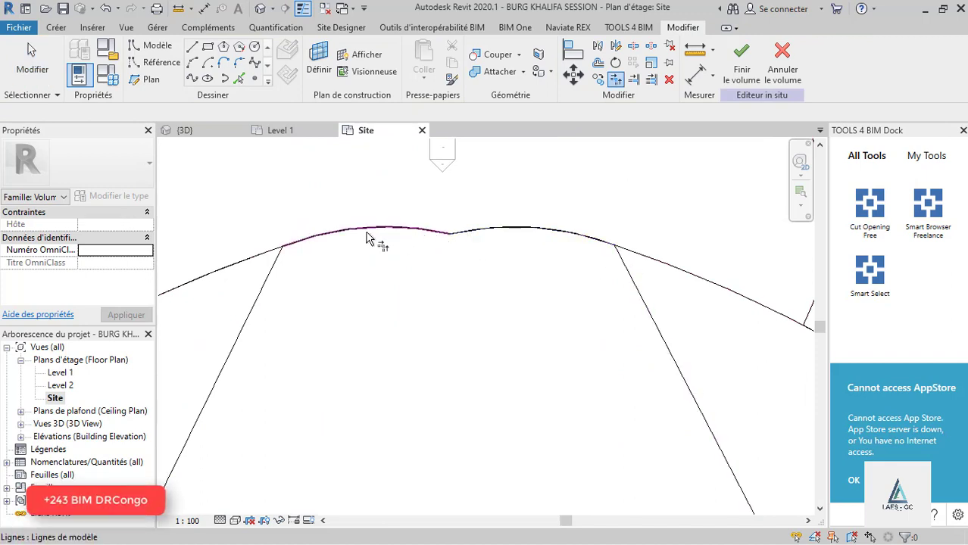
pyautogui.scroll(-5, 320, 212)
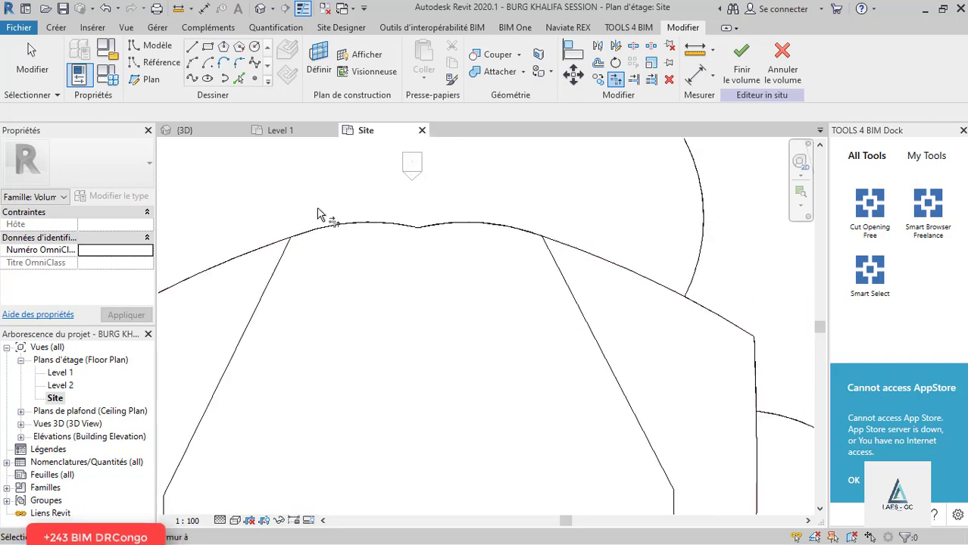
pyautogui.press('Escape')
# Create a solid form from the closed smaller outline on top of the central core, working in the 3D view.
pyautogui.click(480, 312)
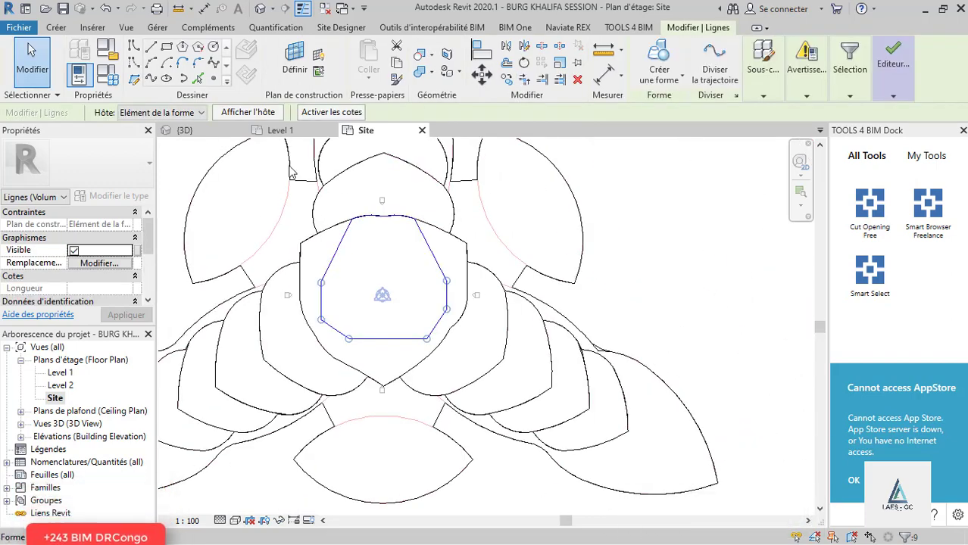
pyautogui.click(192, 131)
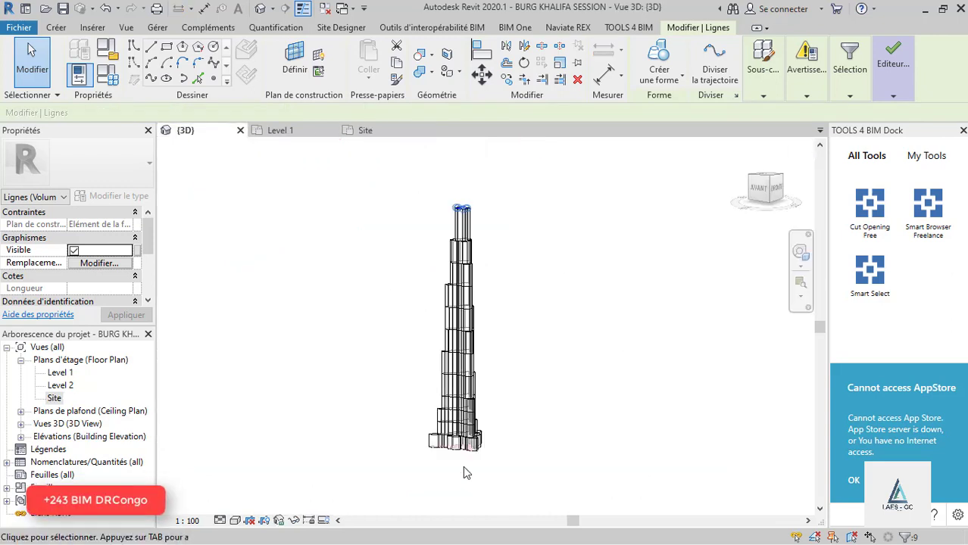
pyautogui.scroll(4, 459, 193)
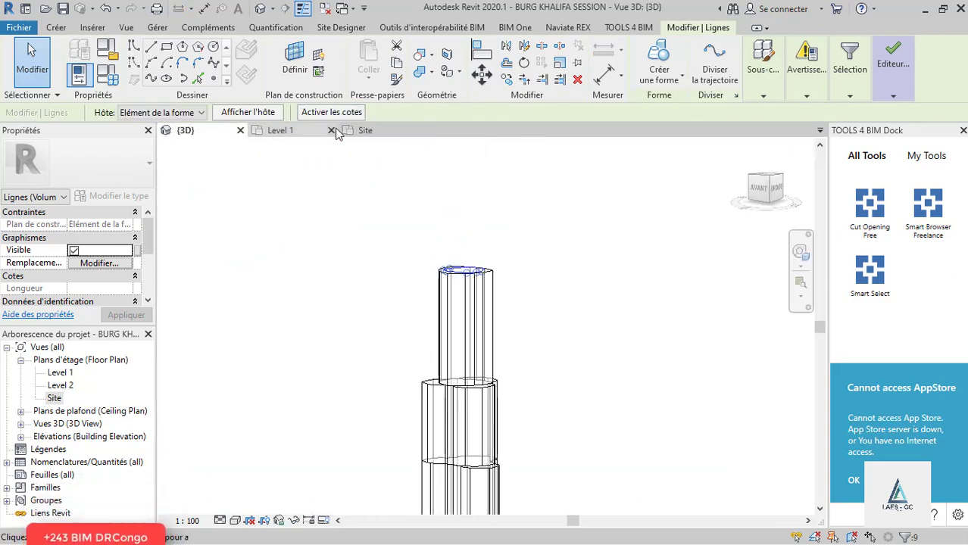
pyautogui.click(683, 81)
pyautogui.click(676, 101)
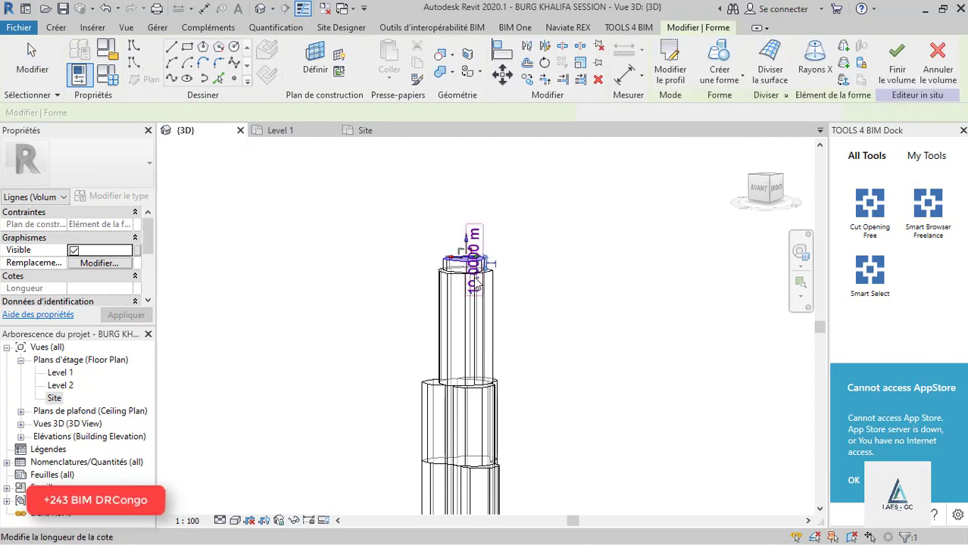
# Set the height of the new top tier to 150 m.
pyautogui.click(474, 280)
pyautogui.write('1')
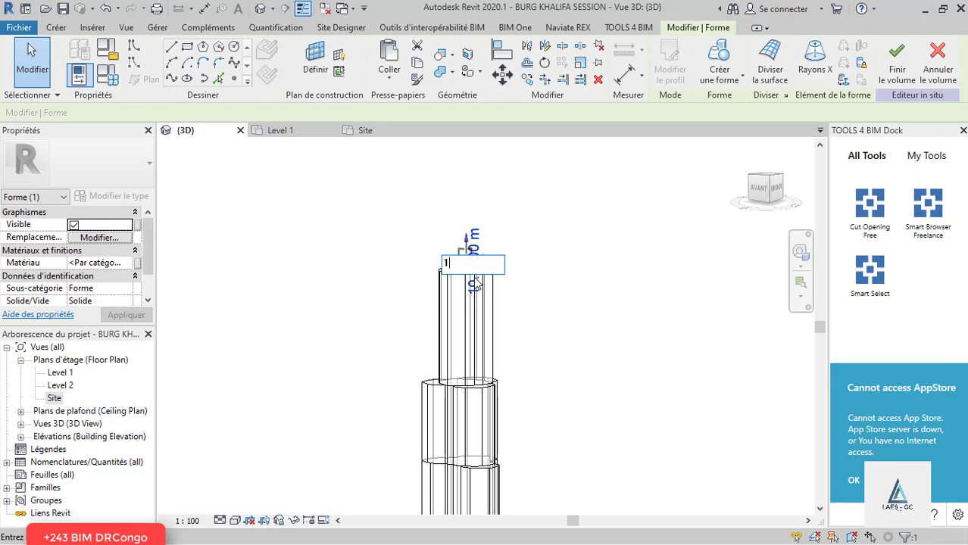
pyautogui.write('50')
pyautogui.press('Return')
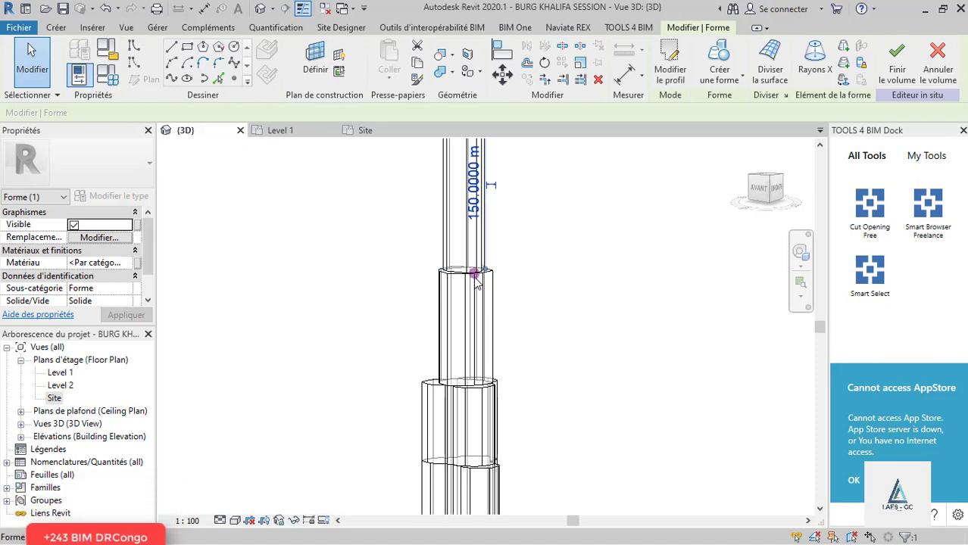
pyautogui.scroll(-5, 352, 170)
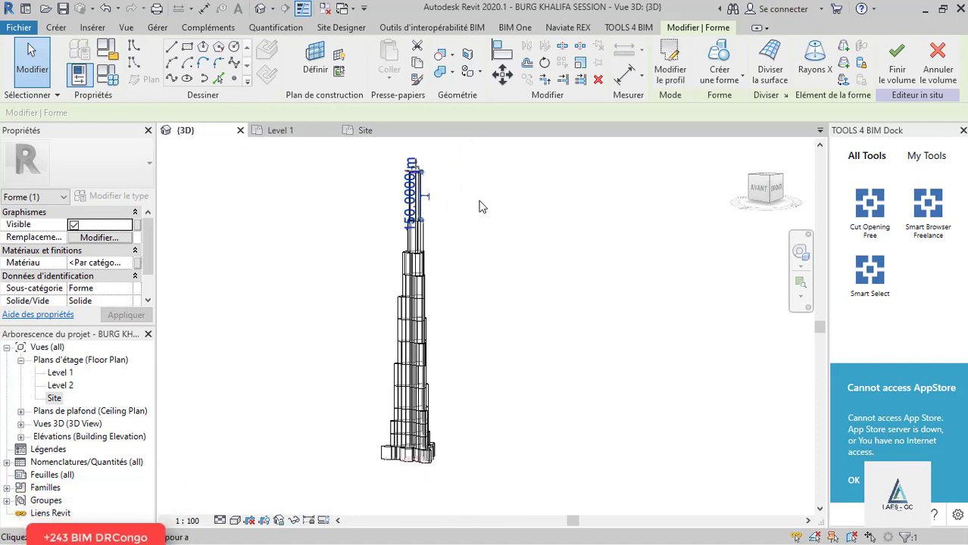
pyautogui.click(479, 206)
# Join the geometry of the six lowest tiers in successive vertical pairs, starting with the base tier and the one above it.
pyautogui.scroll(-2, 530, 224)
pyautogui.keyDown('shift'); pyautogui.moveTo(454, 324); pyautogui.dragTo(548, 303, button='middle'); pyautogui.keyUp('shift')
pyautogui.scroll(6, 459, 363)
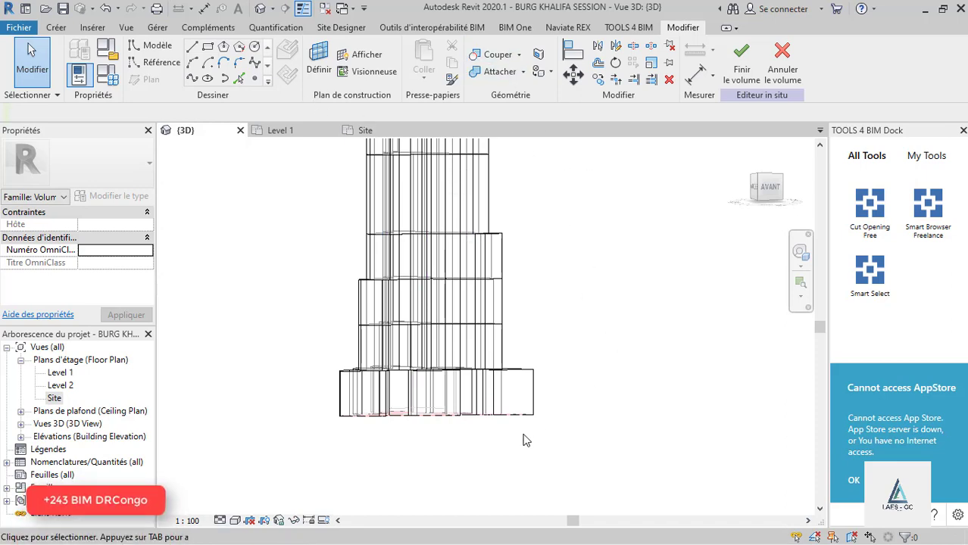
pyautogui.scroll(-2, 523, 439)
pyautogui.click(494, 71)
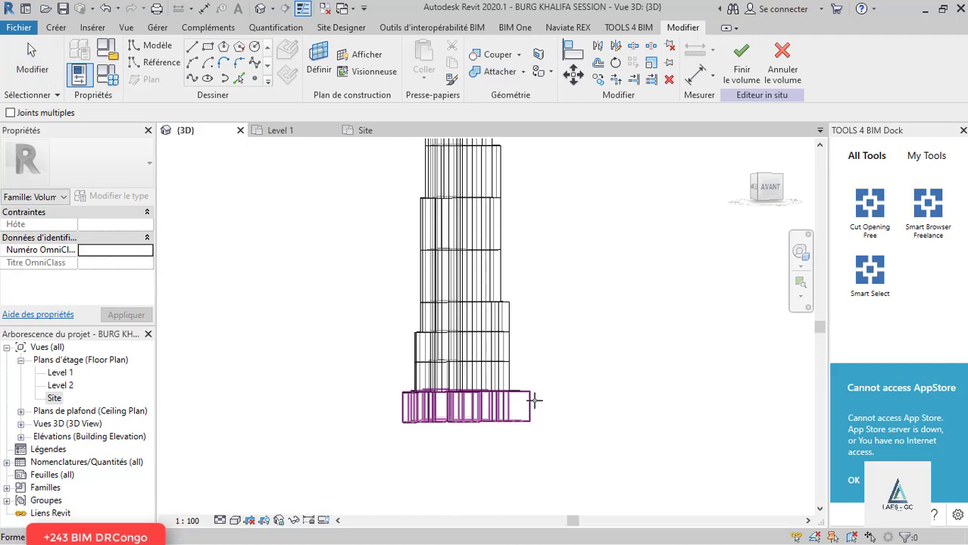
pyautogui.click(529, 400)
pyautogui.click(507, 374)
pyautogui.click(506, 350)
pyautogui.click(506, 317)
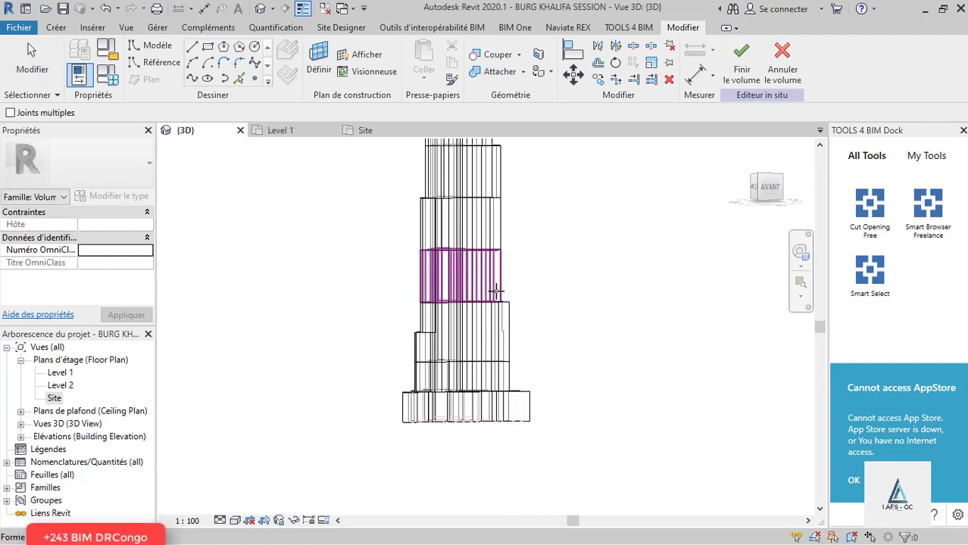
pyautogui.click(493, 277)
pyautogui.click(491, 235)
pyautogui.scroll(-2, 480, 460)
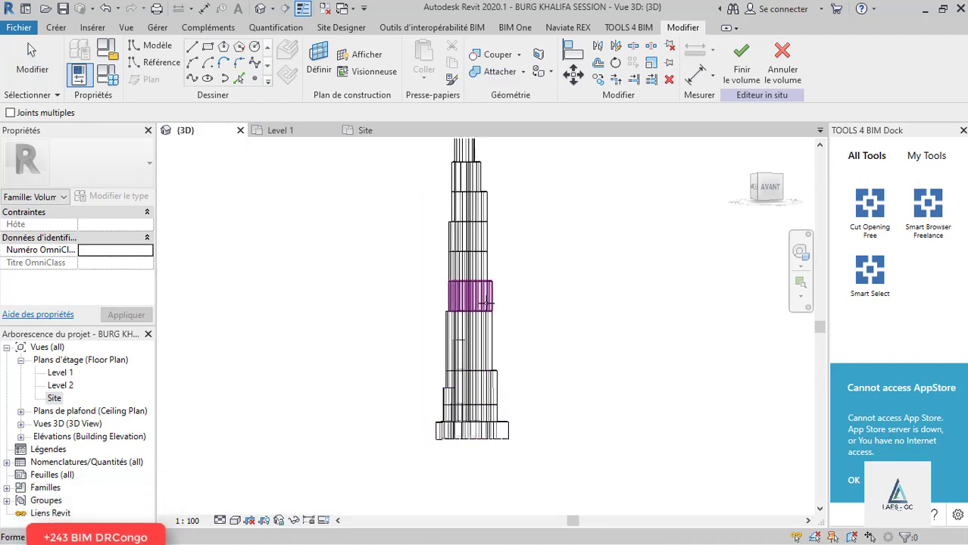
# Join the geometry of the remaining tiers above in successive vertical pairs, up to the central core below the top tier.
pyautogui.click(491, 297)
pyautogui.click(477, 267)
pyautogui.click(475, 238)
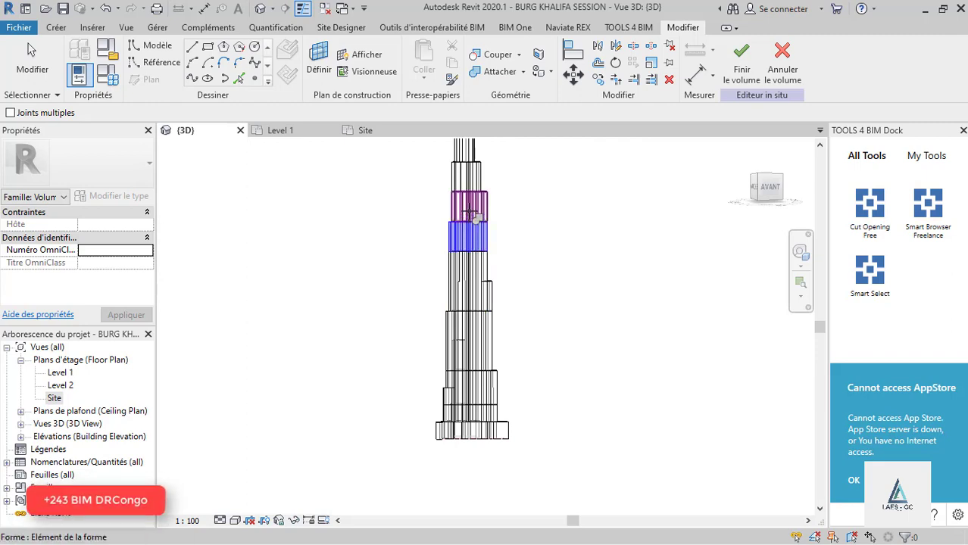
pyautogui.click(472, 209)
pyautogui.click(467, 186)
pyautogui.scroll(-2, 489, 377)
pyautogui.scroll(1, 480, 270)
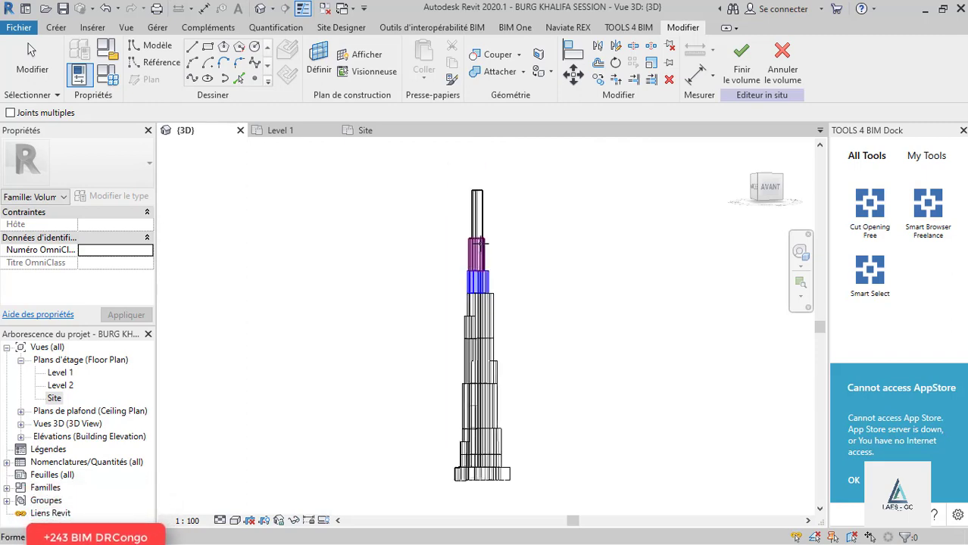
pyautogui.click(480, 246)
pyautogui.click(480, 225)
pyautogui.scroll(-3, 488, 331)
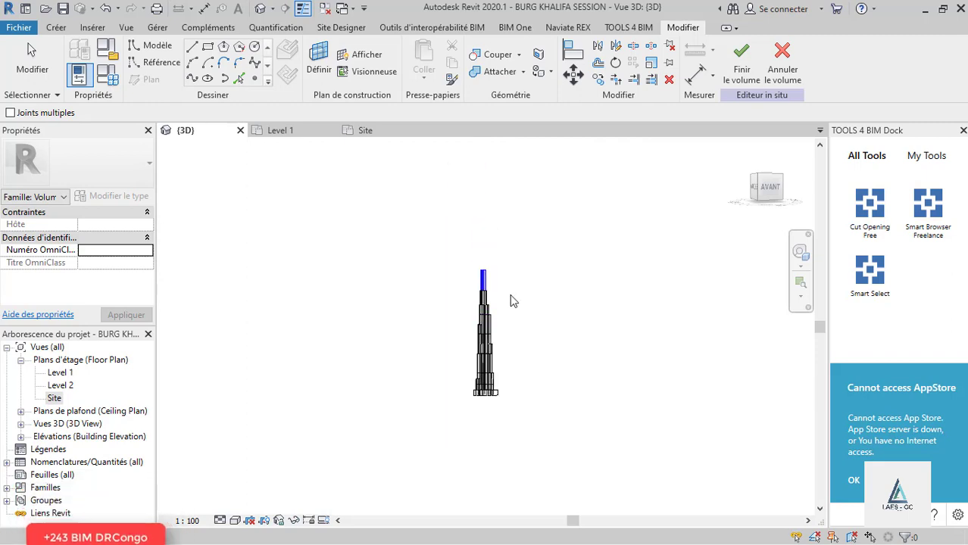
pyautogui.press('Escape')
# Finish the in-place mass of the tower.
pyautogui.keyDown('shift'); pyautogui.moveTo(520, 334); pyautogui.dragTo(449, 389, button='middle'); pyautogui.keyUp('shift')
pyautogui.scroll(5, 491, 258)
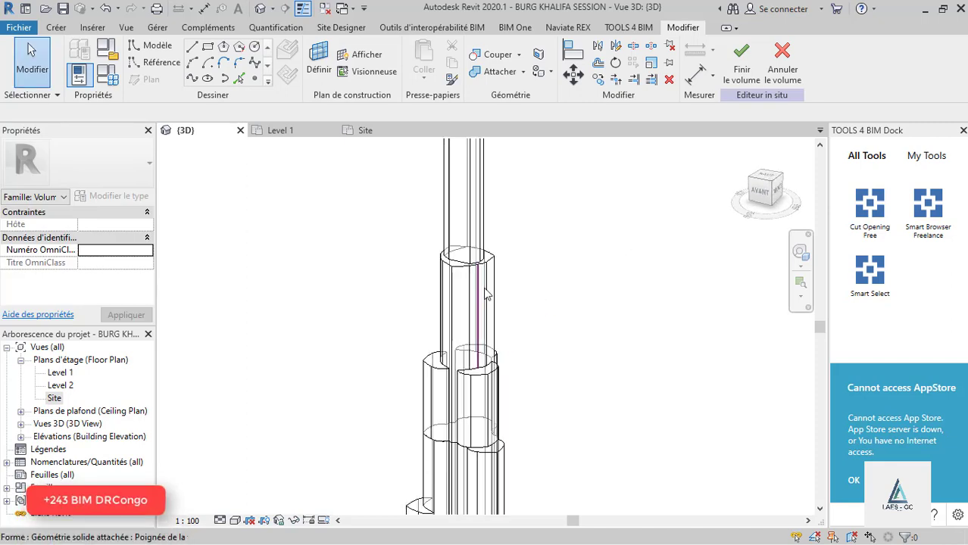
pyautogui.scroll(-3, 485, 296)
pyautogui.scroll(-1, 465, 388)
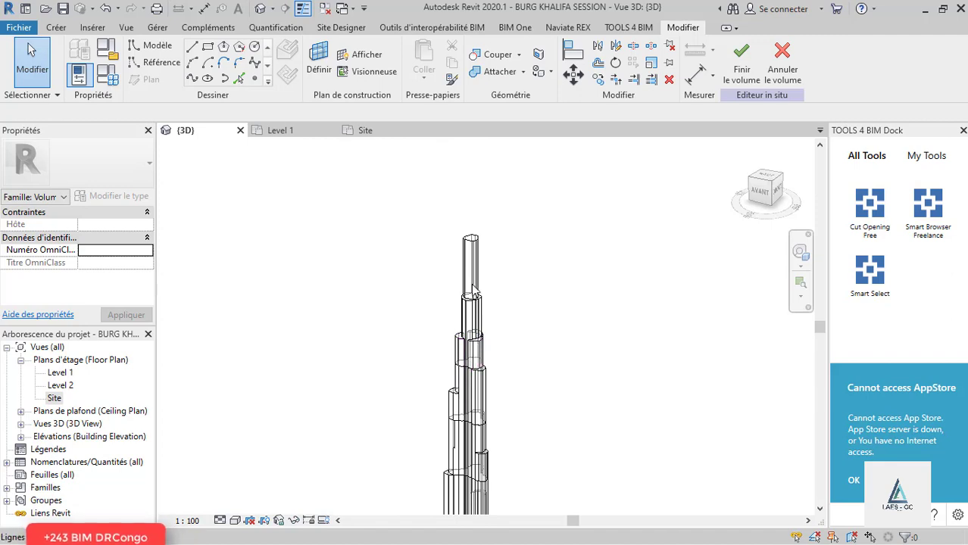
pyautogui.middleClick(461, 265)
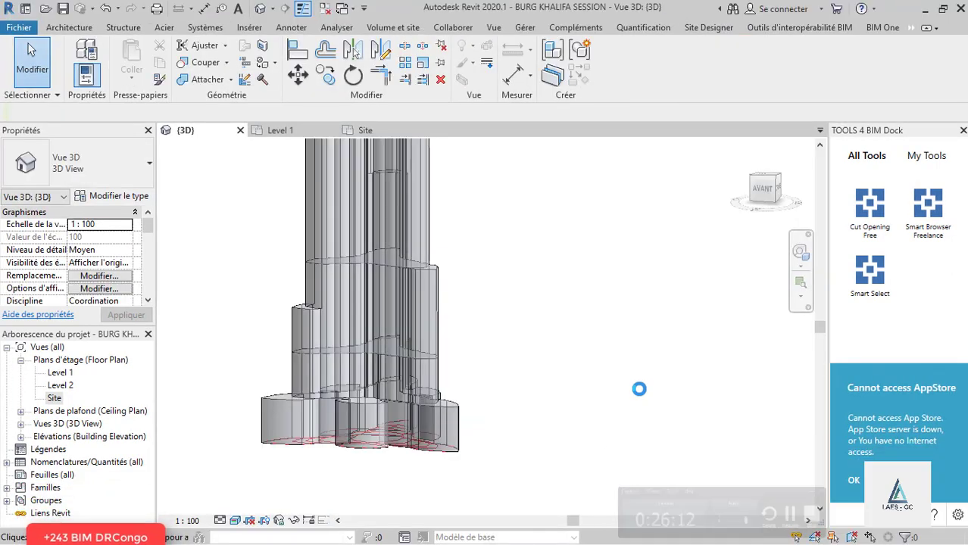
# Set the 3D view's visual style to wireframe (Image filaire).
pyautogui.scroll(-6, 586, 372)
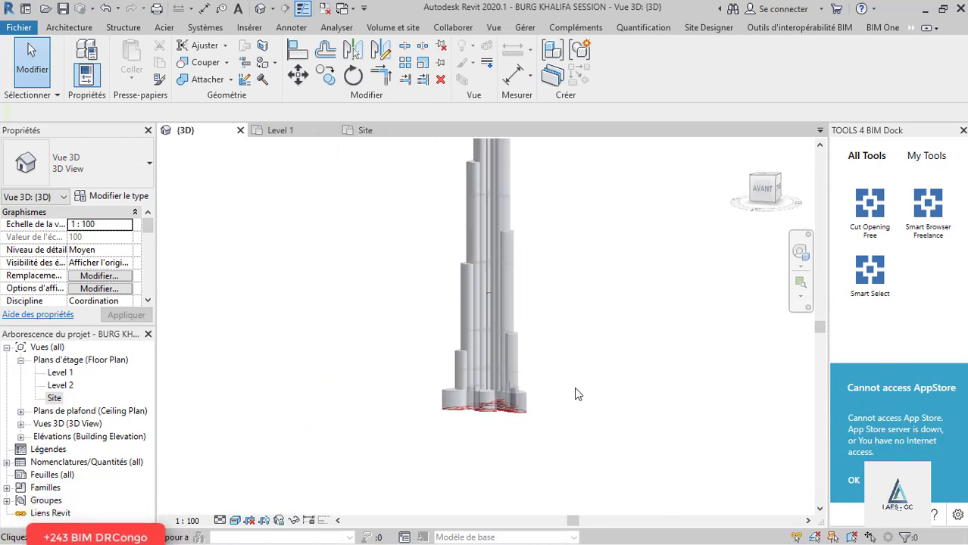
pyautogui.scroll(5, 506, 234)
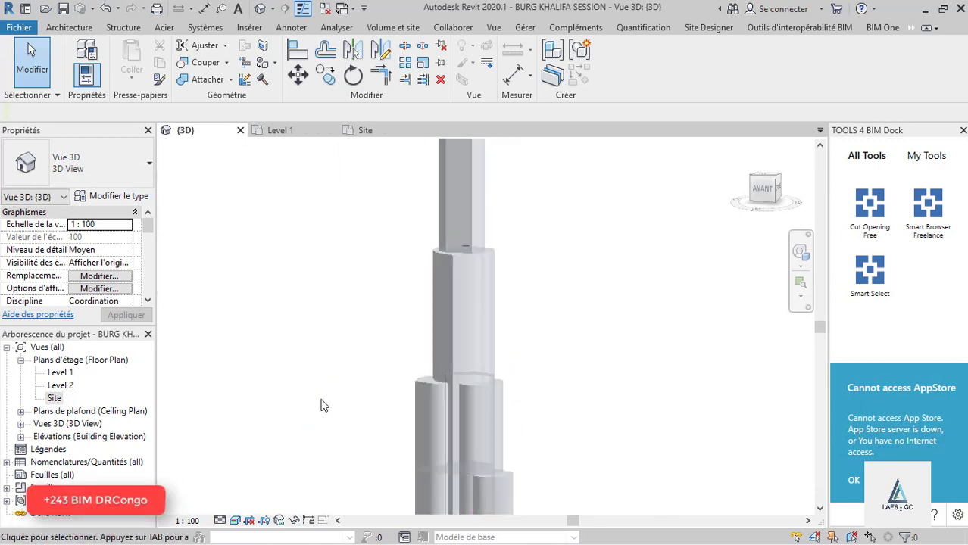
pyautogui.click(236, 521)
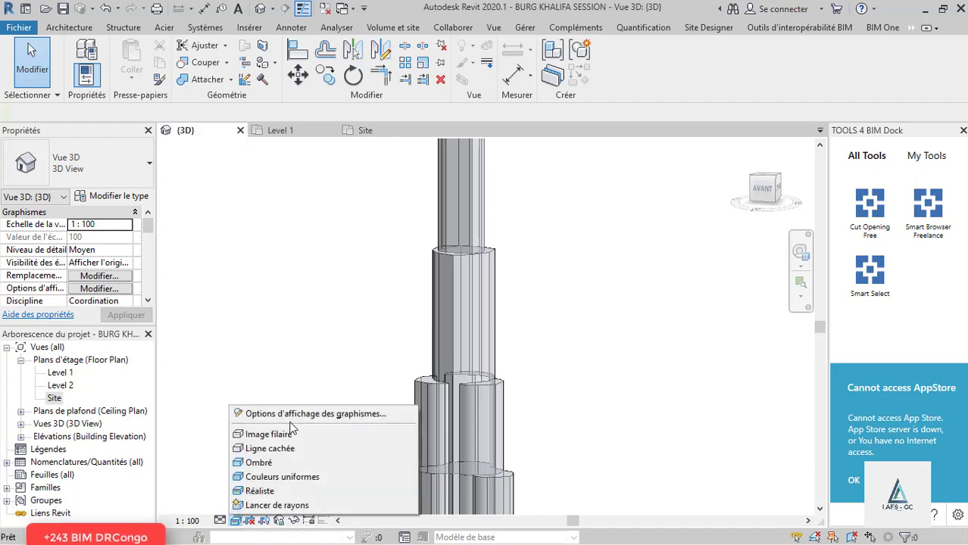
pyautogui.click(282, 434)
pyautogui.scroll(-3, 470, 341)
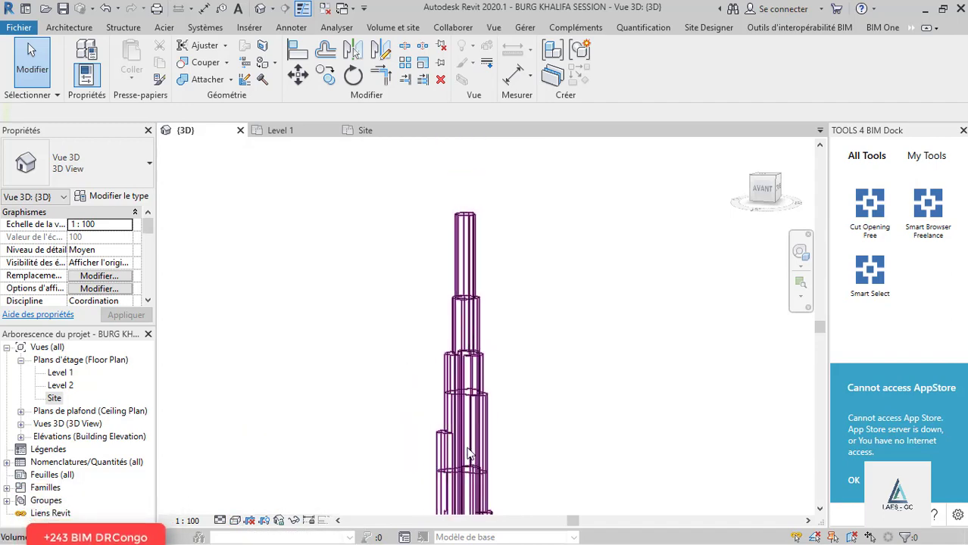
pyautogui.scroll(-3, 399, 308)
pyautogui.scroll(5, 467, 512)
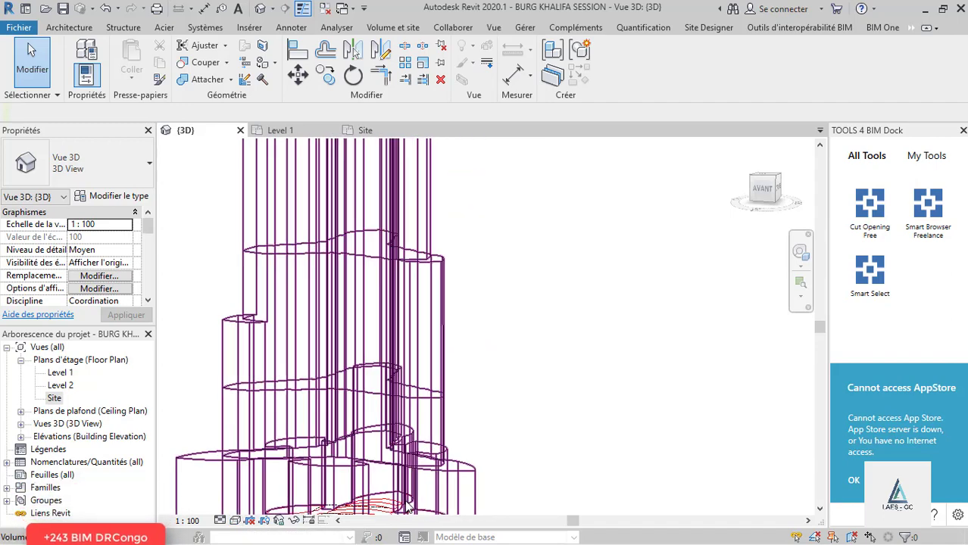
pyautogui.scroll(-4, 568, 324)
pyautogui.scroll(5, 569, 325)
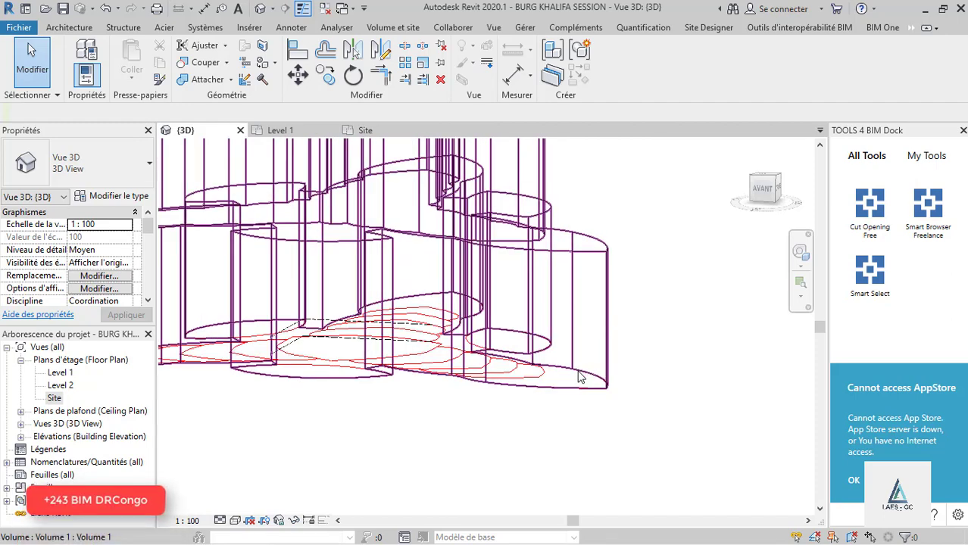
pyautogui.scroll(-3, 577, 377)
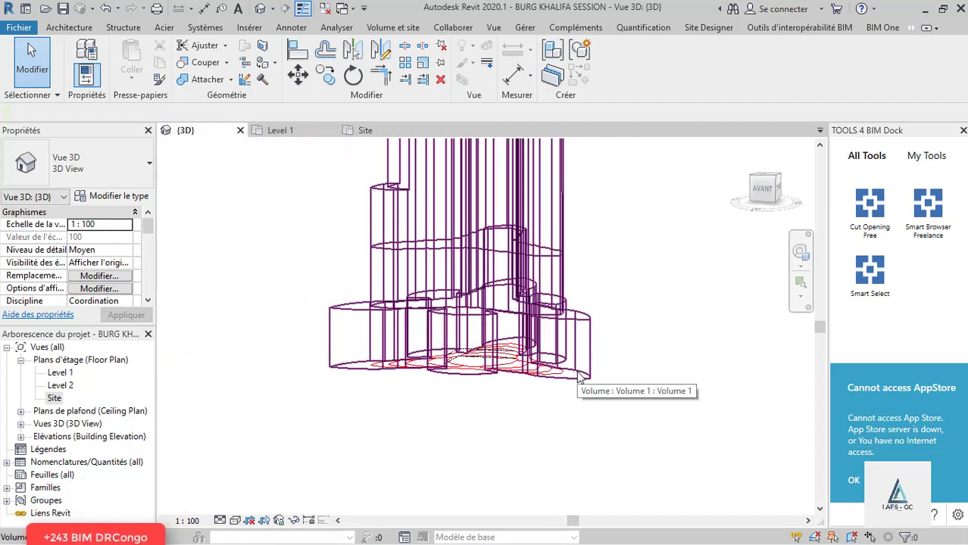